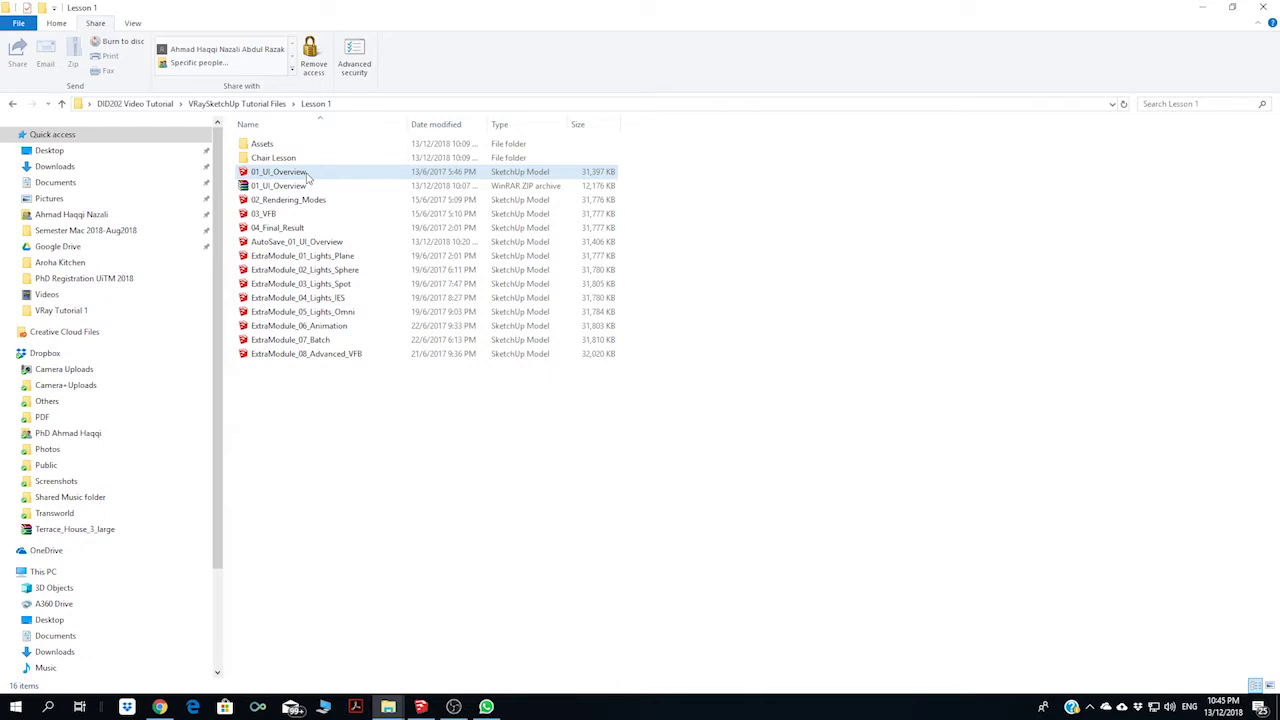
Select 01_UI_Overview in the Lesson 1 folder and bring its SketchUp chair model forward
click(309, 176)
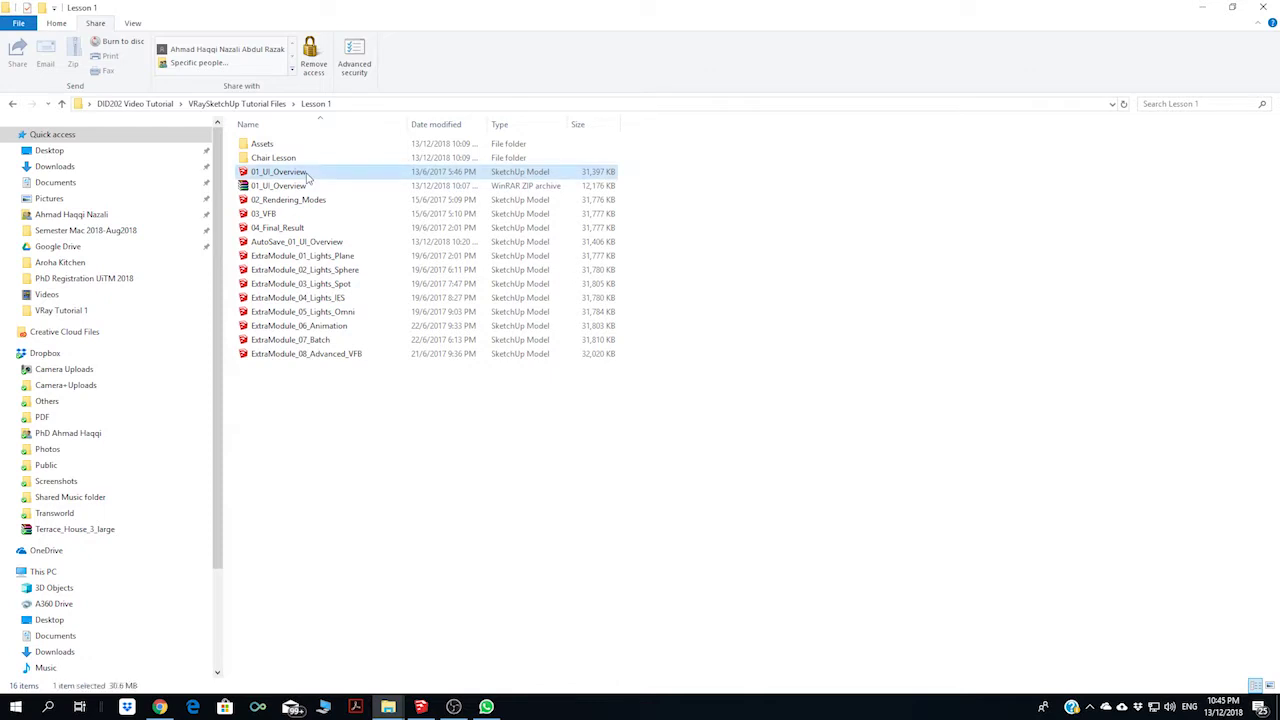
click(420, 708)
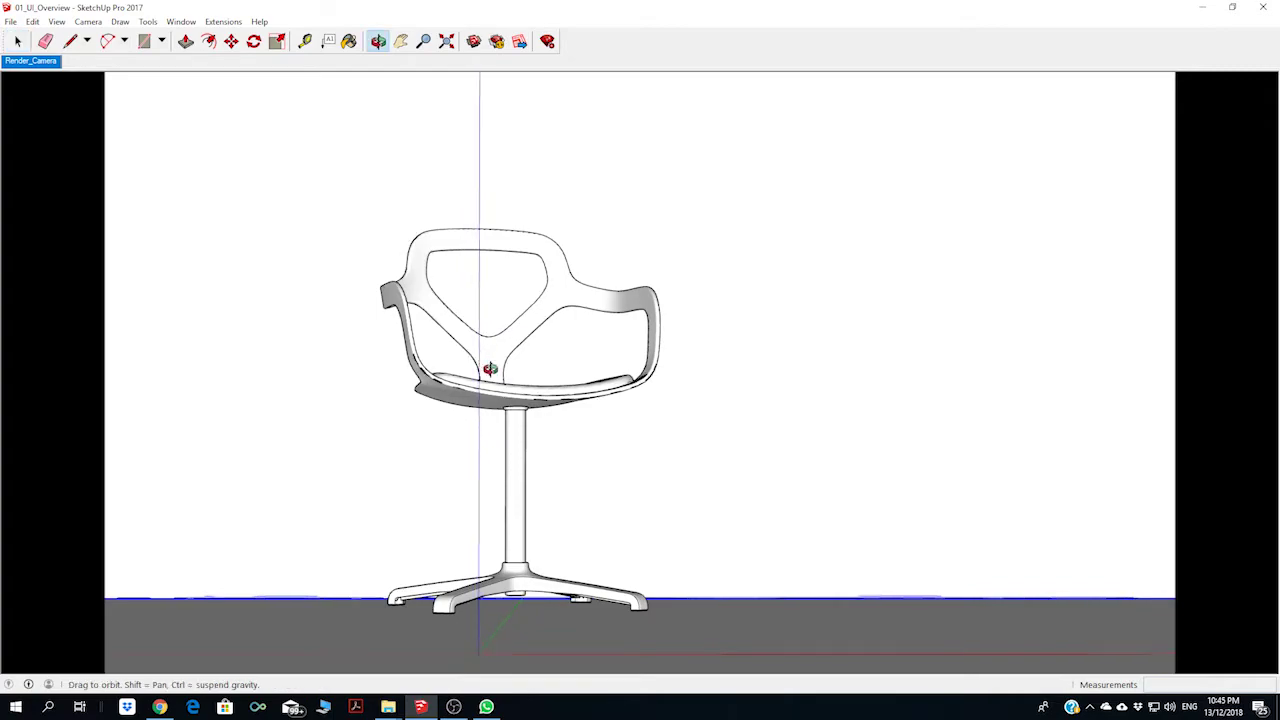
middle_drag(480, 363, 551, 486)
scroll(556, 490, down, 3)
scroll(556, 490, down, 2)
scroll(556, 490, down, 5)
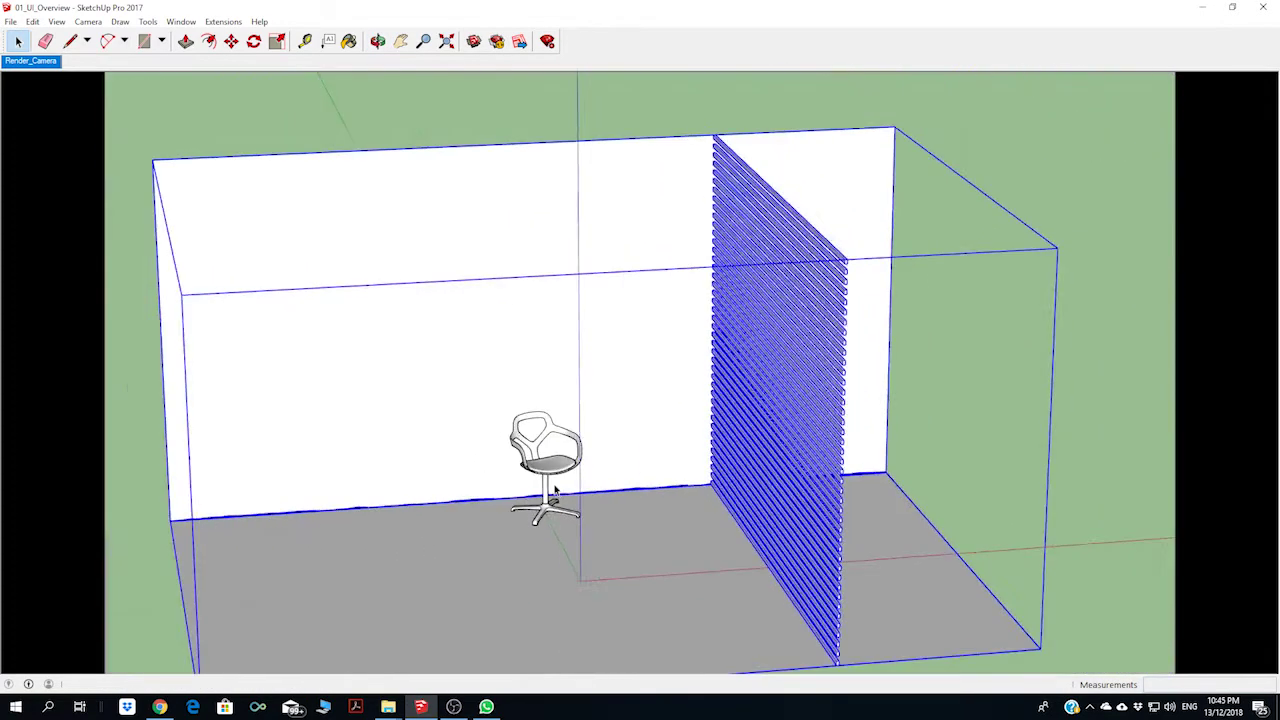
mouse_move(931, 374)
middle_down()
mouse_move(477, 329)
mouse_move(790, 376)
mouse_move(574, 363)
mouse_move(917, 380)
middle_up()
scroll(657, 380, up, 1)
scroll(578, 468, up, 4)
scroll(578, 468, up, 3)
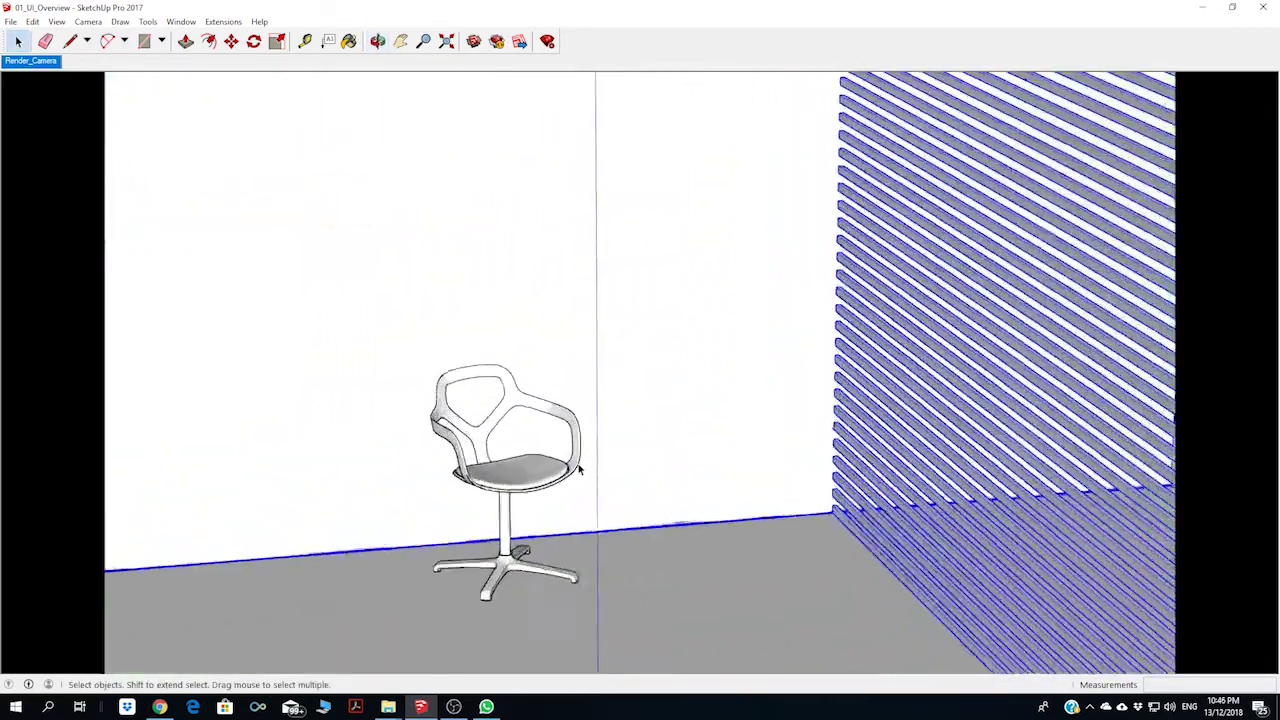
scroll(571, 434, up, 2)
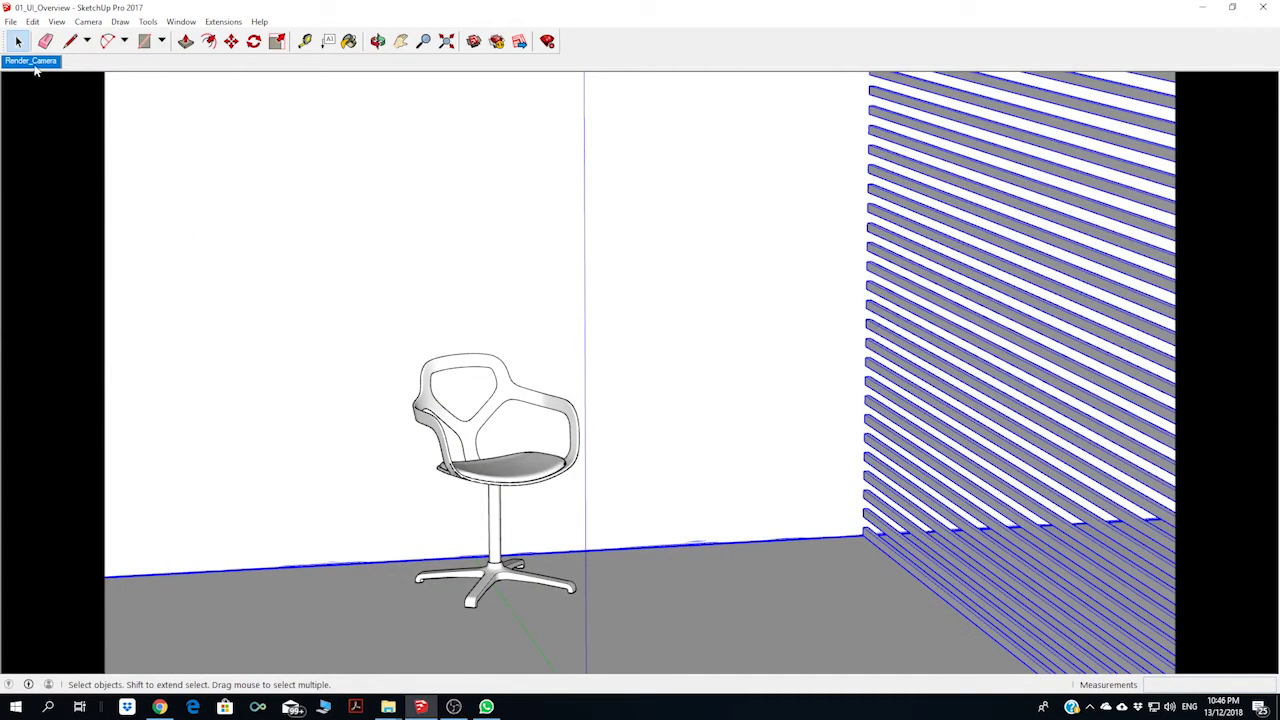
click(31, 61)
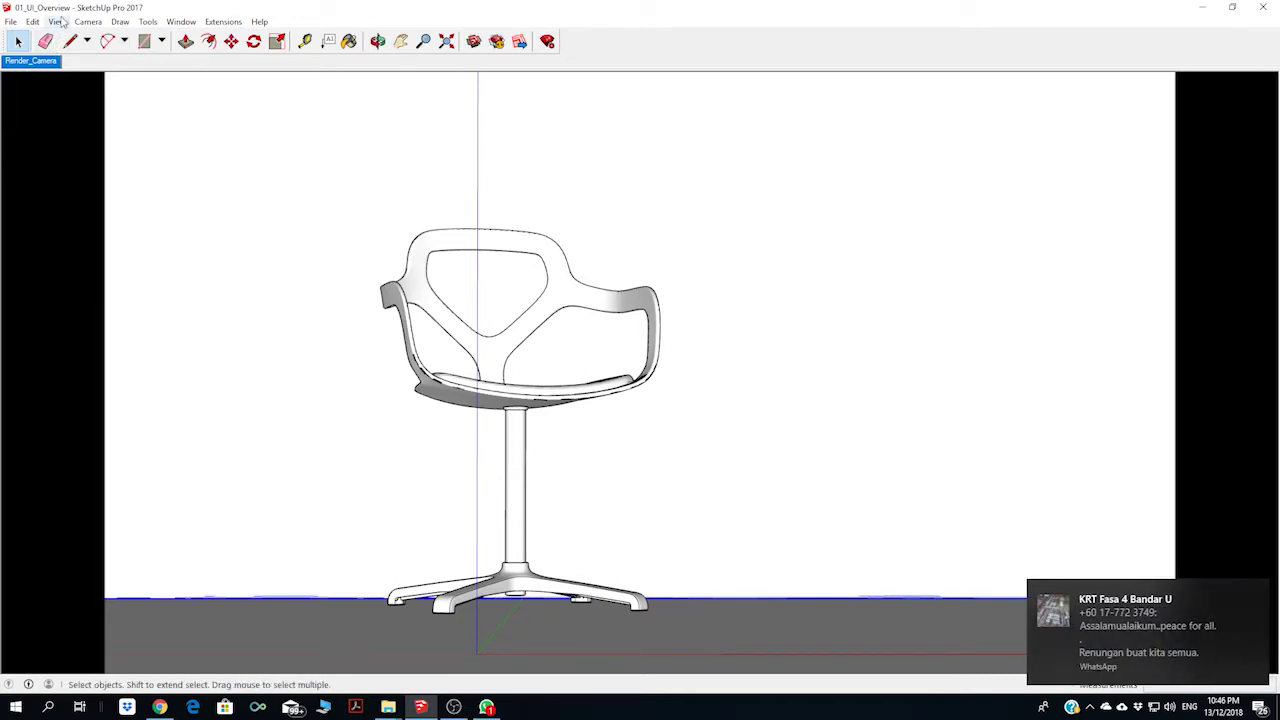
Enable the V-Ray for SketchUp, V-Ray Lights and V-Ray Objects toolbars and dock them in one row
click(58, 21)
click(73, 32)
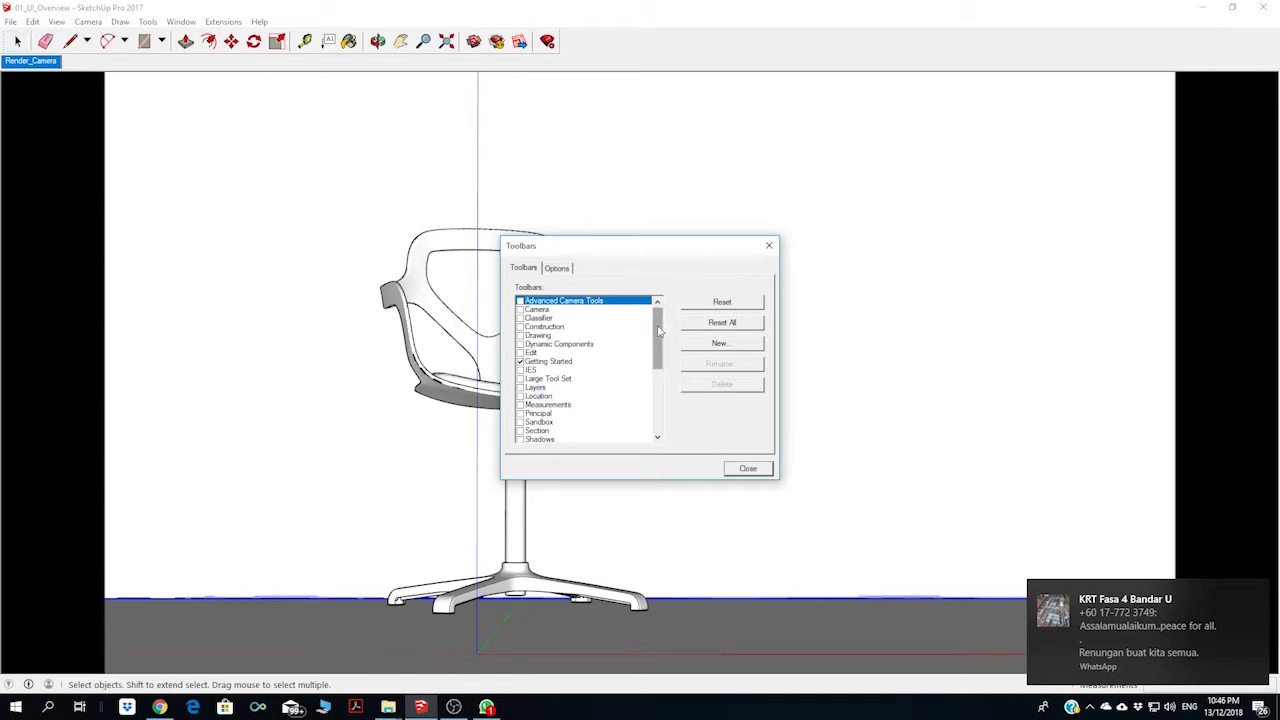
drag(656, 325, 658, 392)
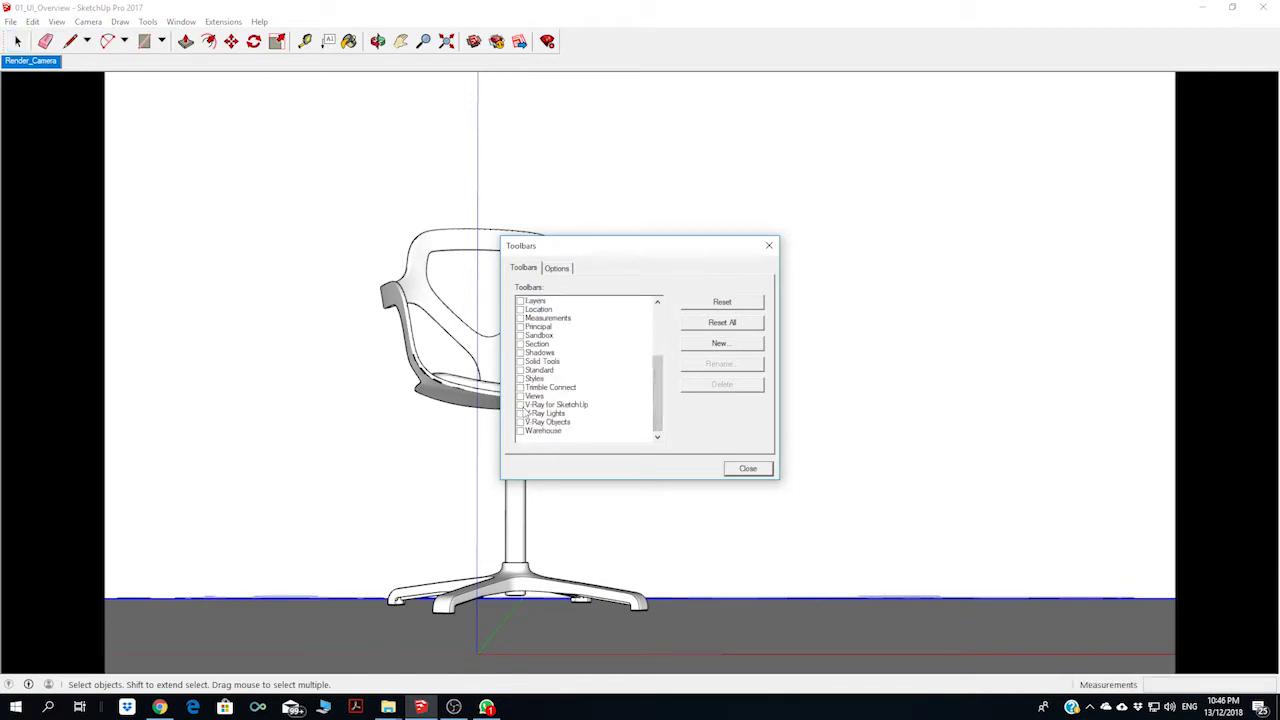
click(520, 404)
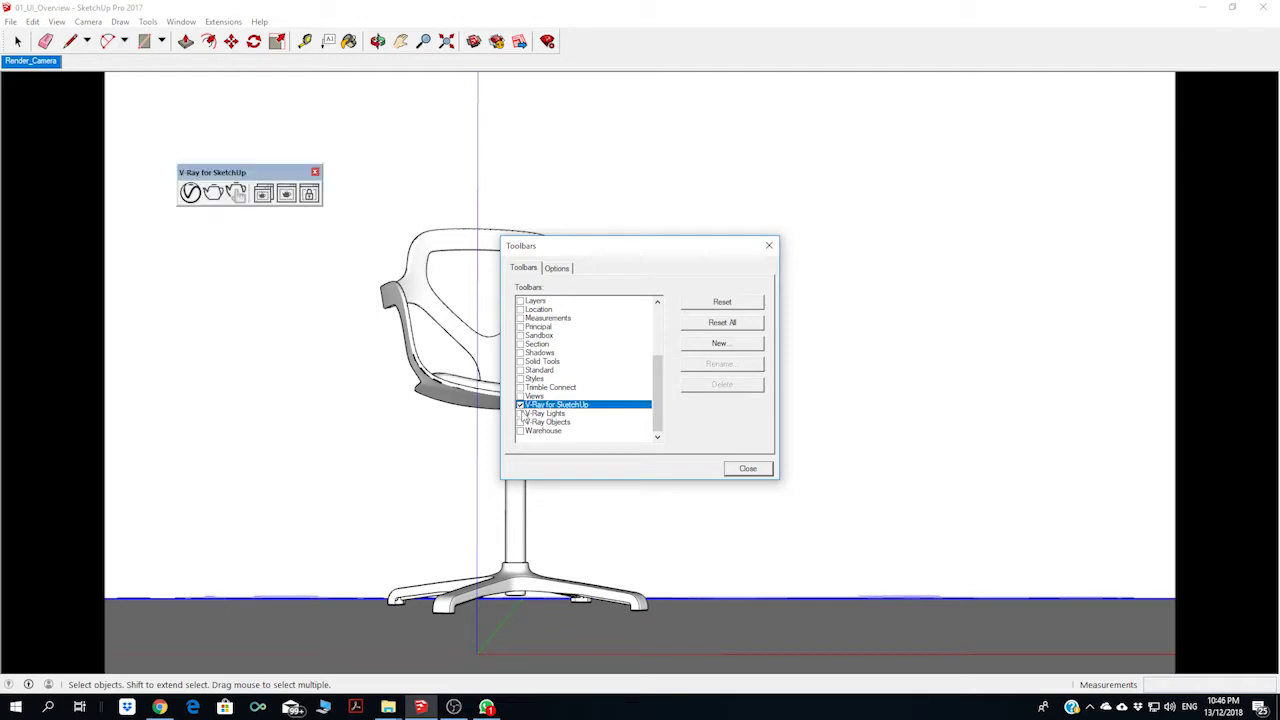
click(520, 413)
click(520, 422)
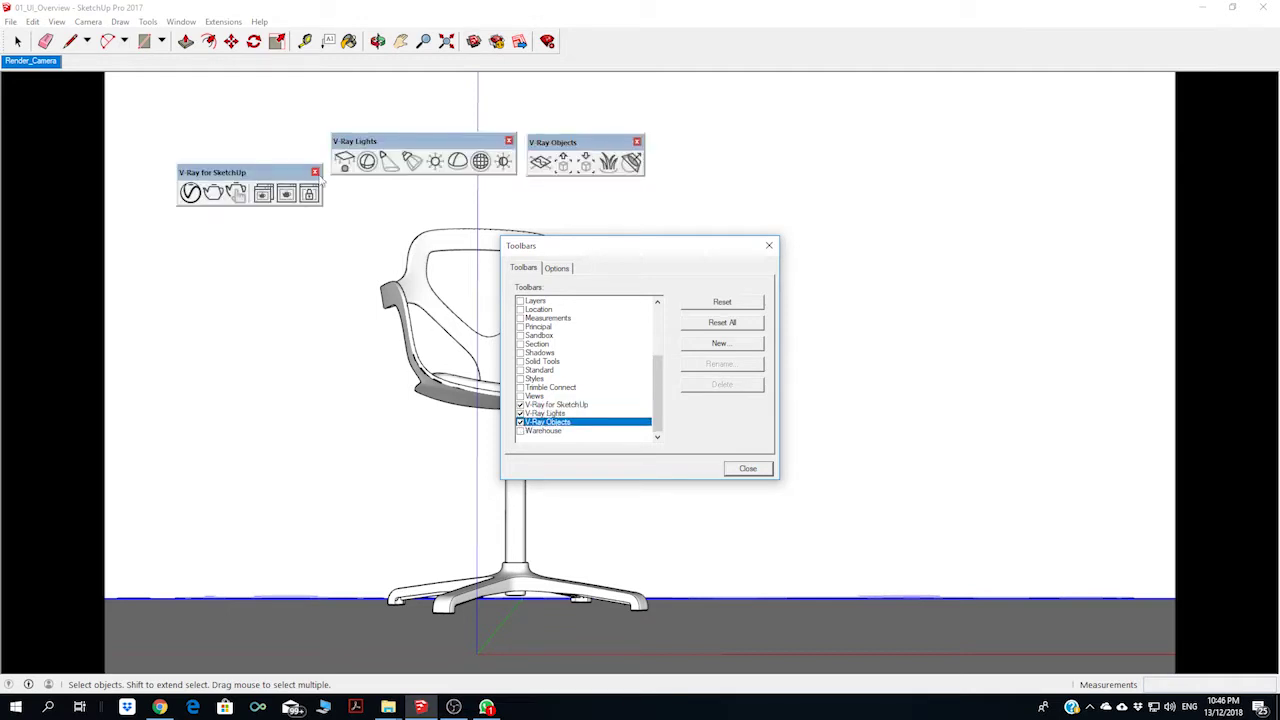
drag(275, 172, 281, 138)
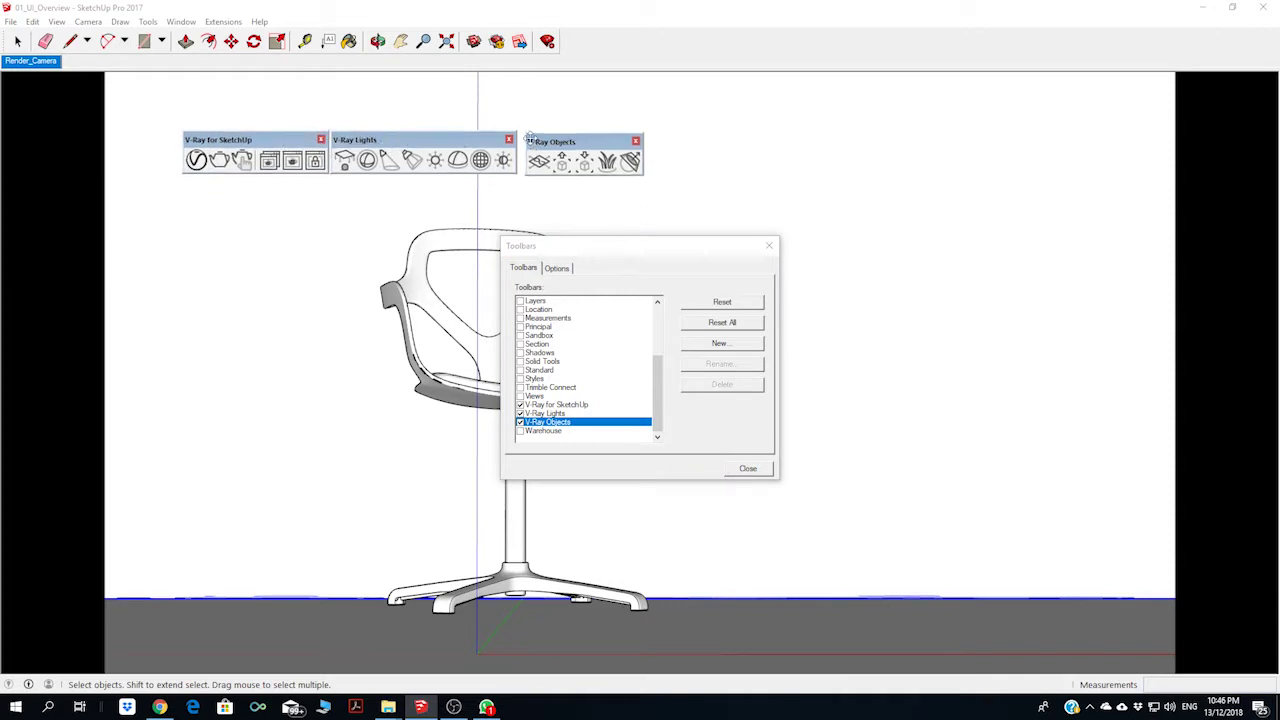
drag(531, 143, 524, 140)
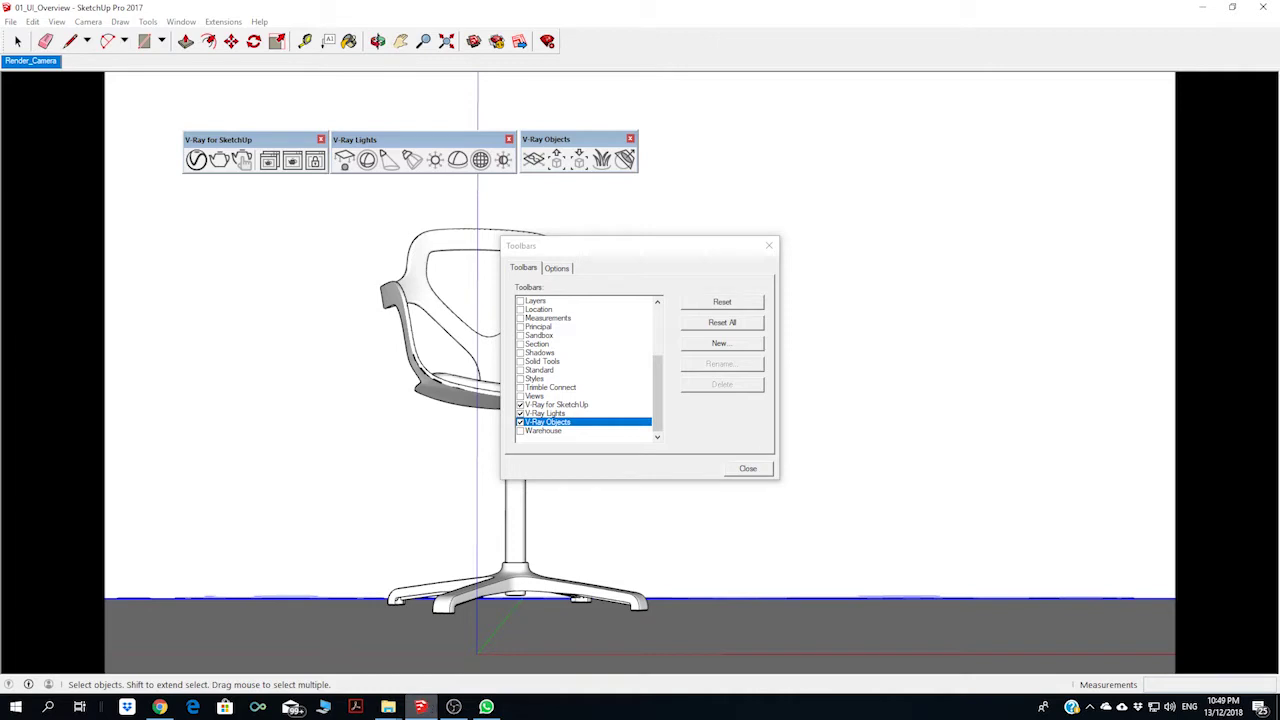
Close the Toolbars dialog and orbit until the slatted panel is seen edge-on
click(746, 472)
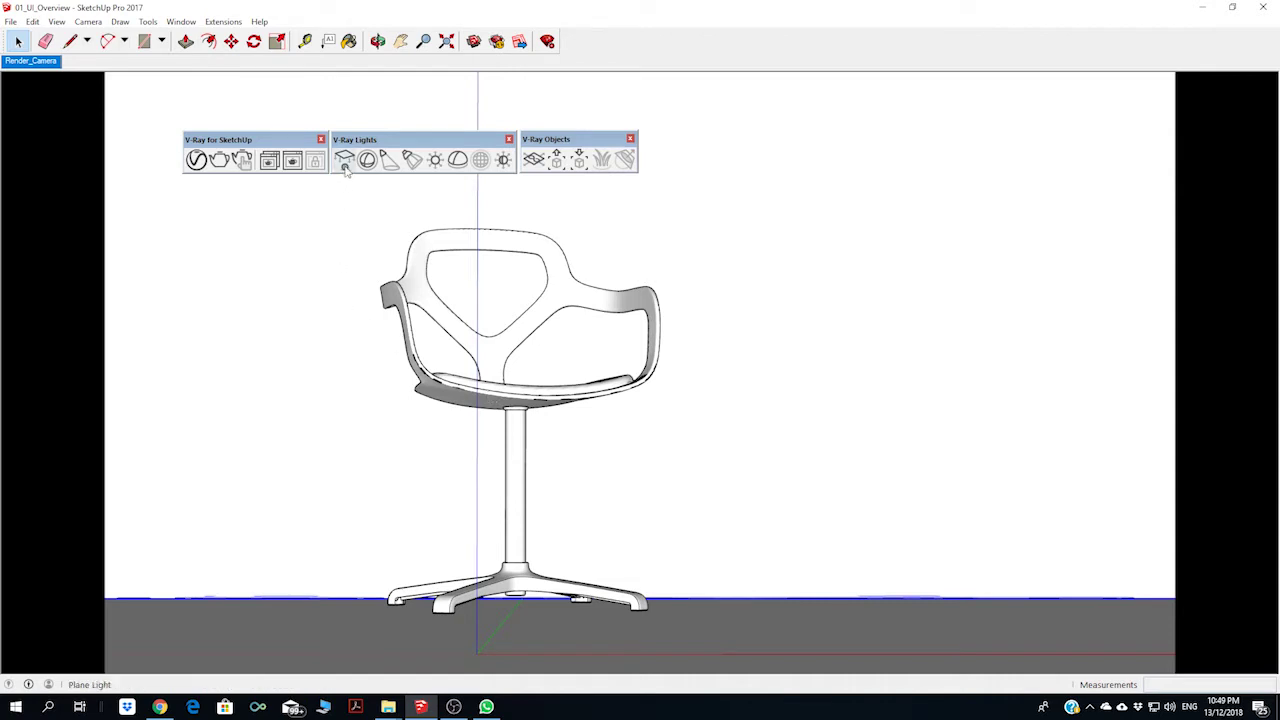
key(o)
scroll(637, 428, down, 3)
scroll(694, 380, down, 2)
middle_drag(725, 391, 690, 459)
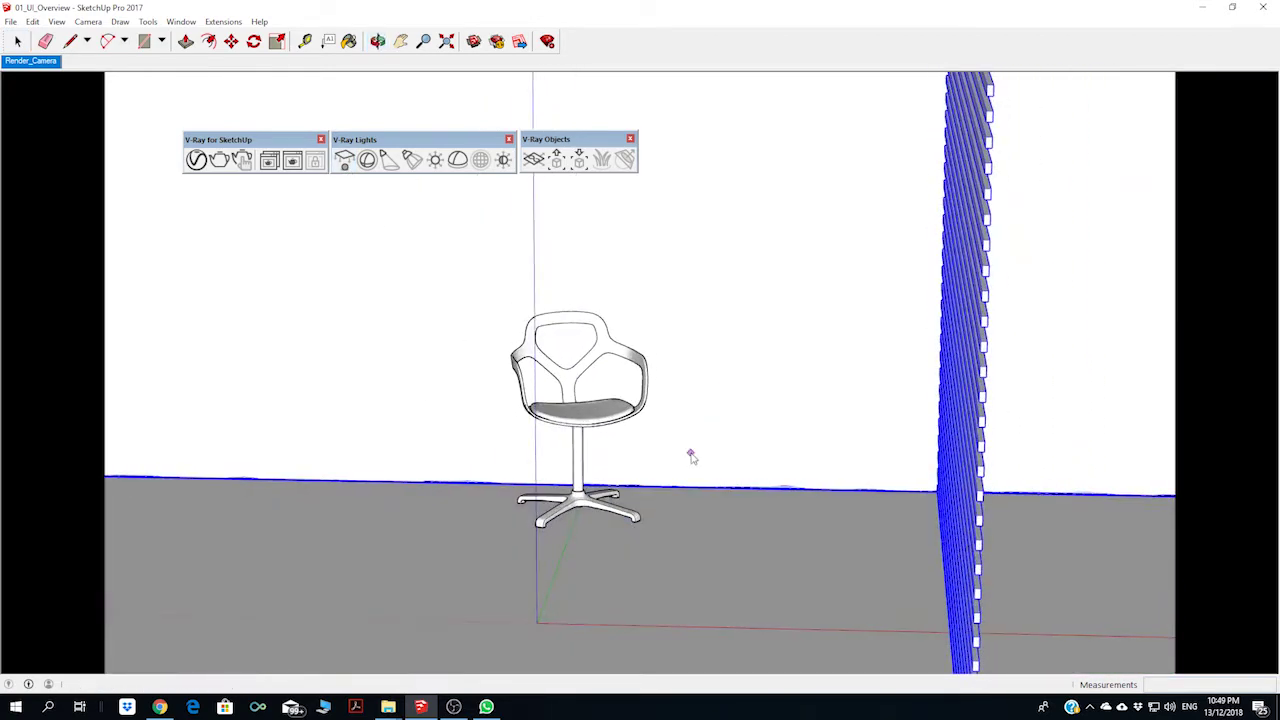
scroll(690, 455, down, 1)
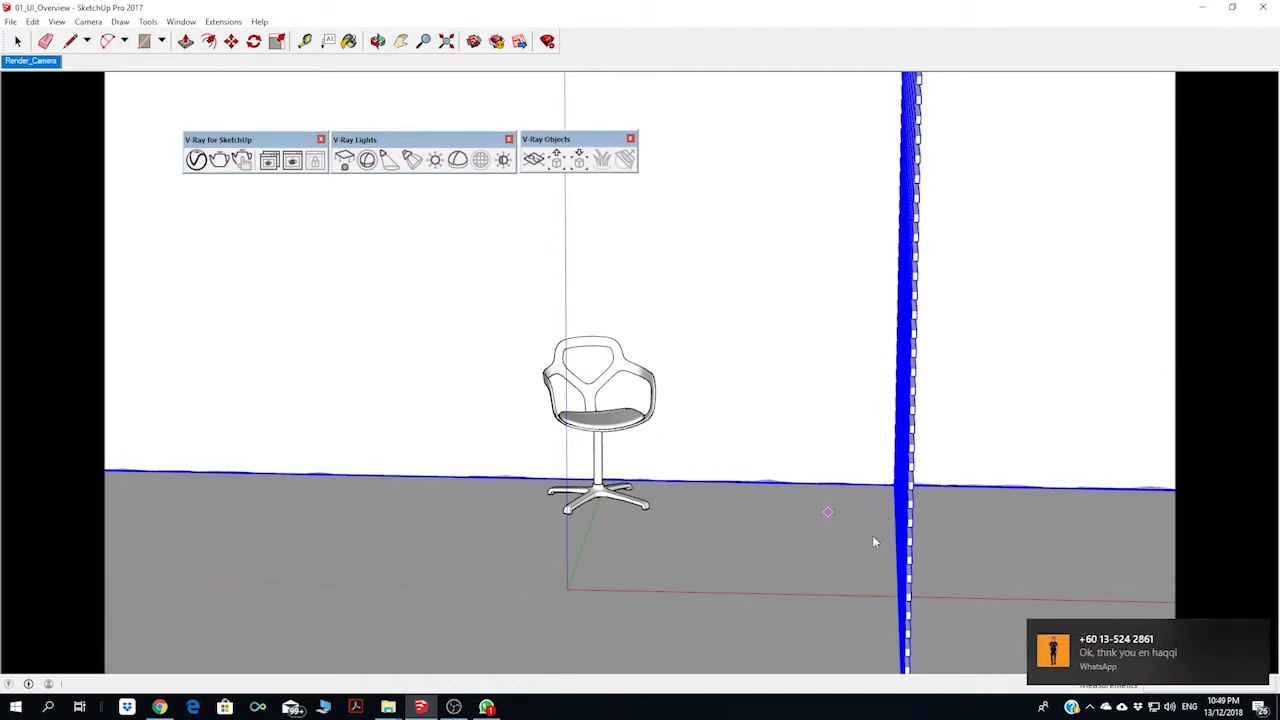
mouse_move(1148, 652)
click(1257, 632)
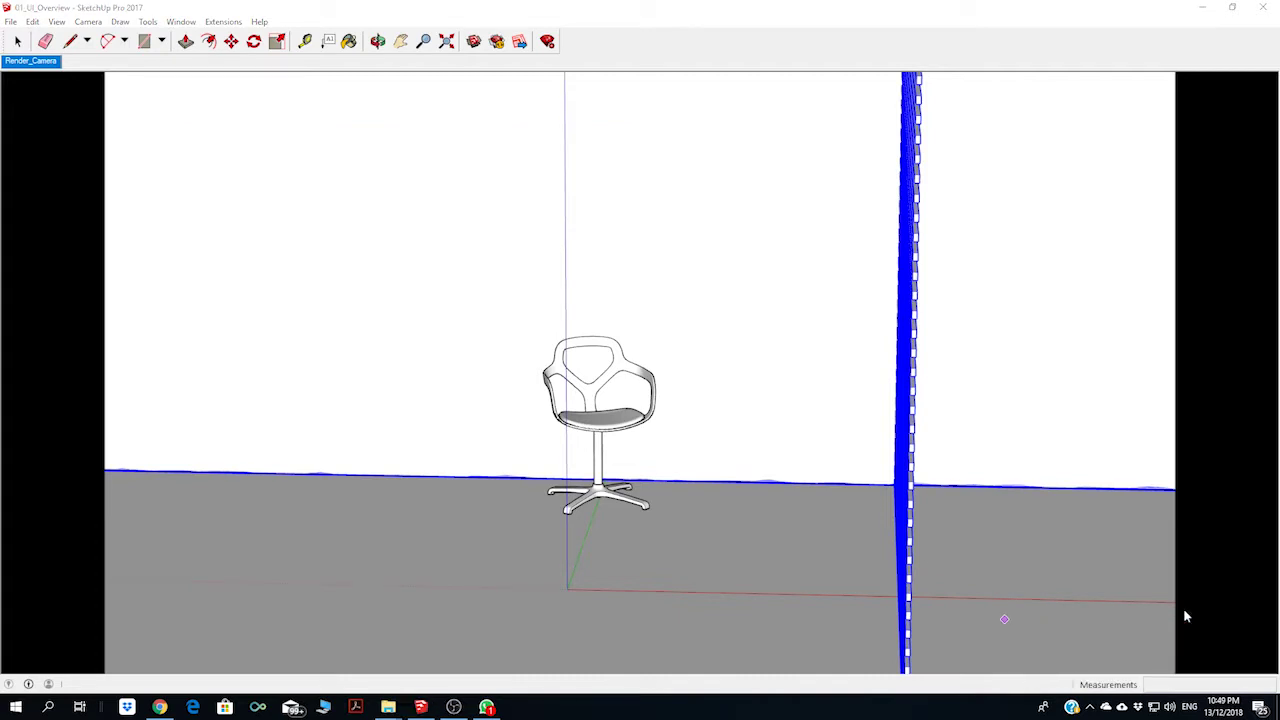
Draw a V-Ray rectangle light flat on the floor beyond the slatted panel, near the green wall
middle_drag(958, 551, 783, 503)
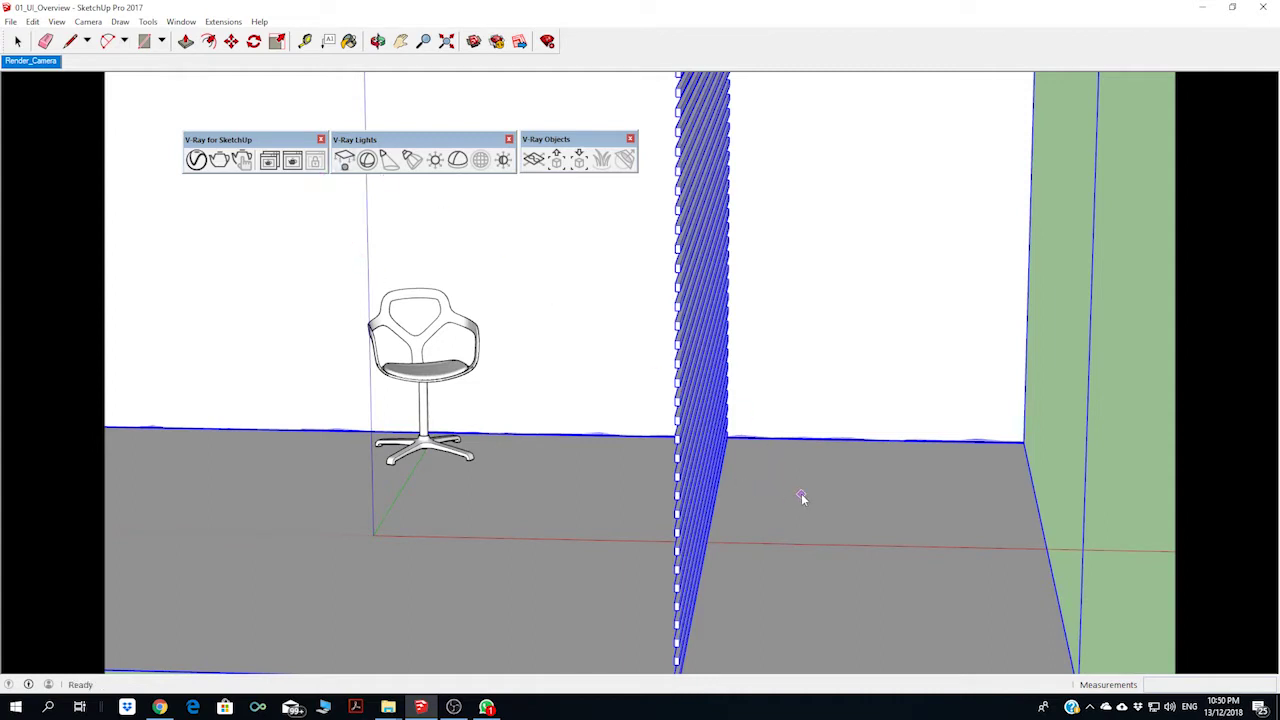
click(801, 497)
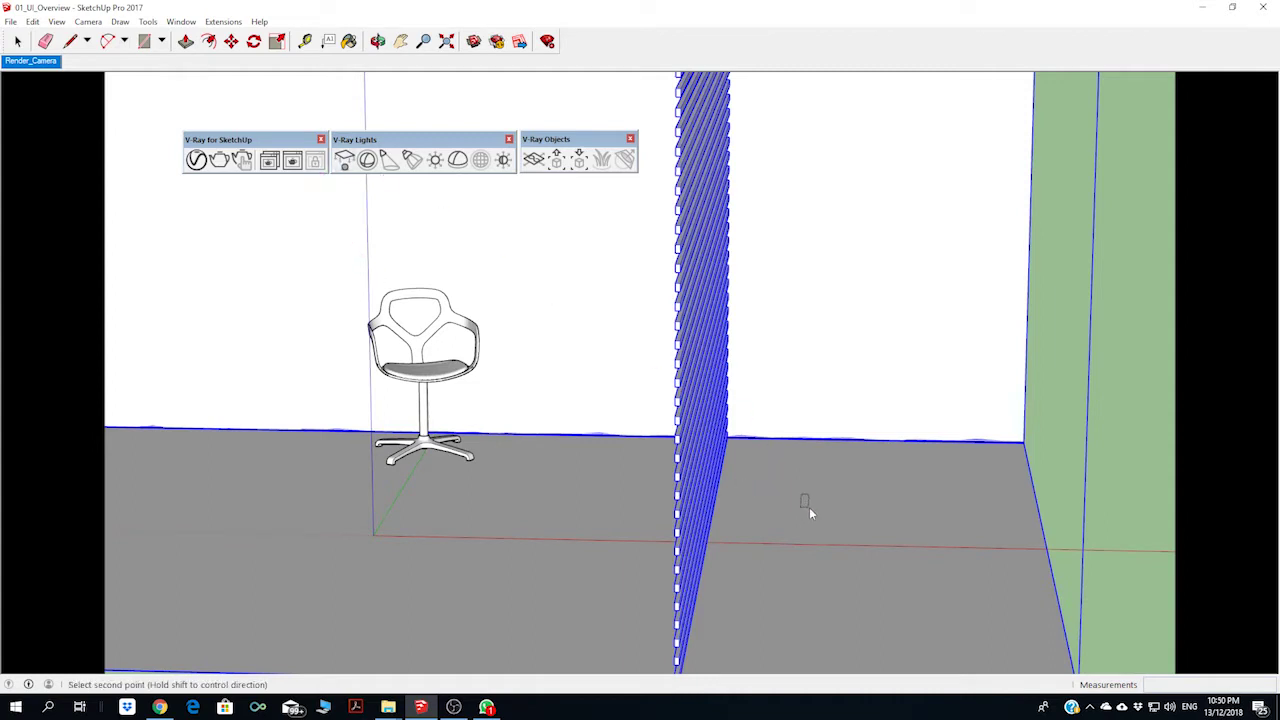
click(918, 604)
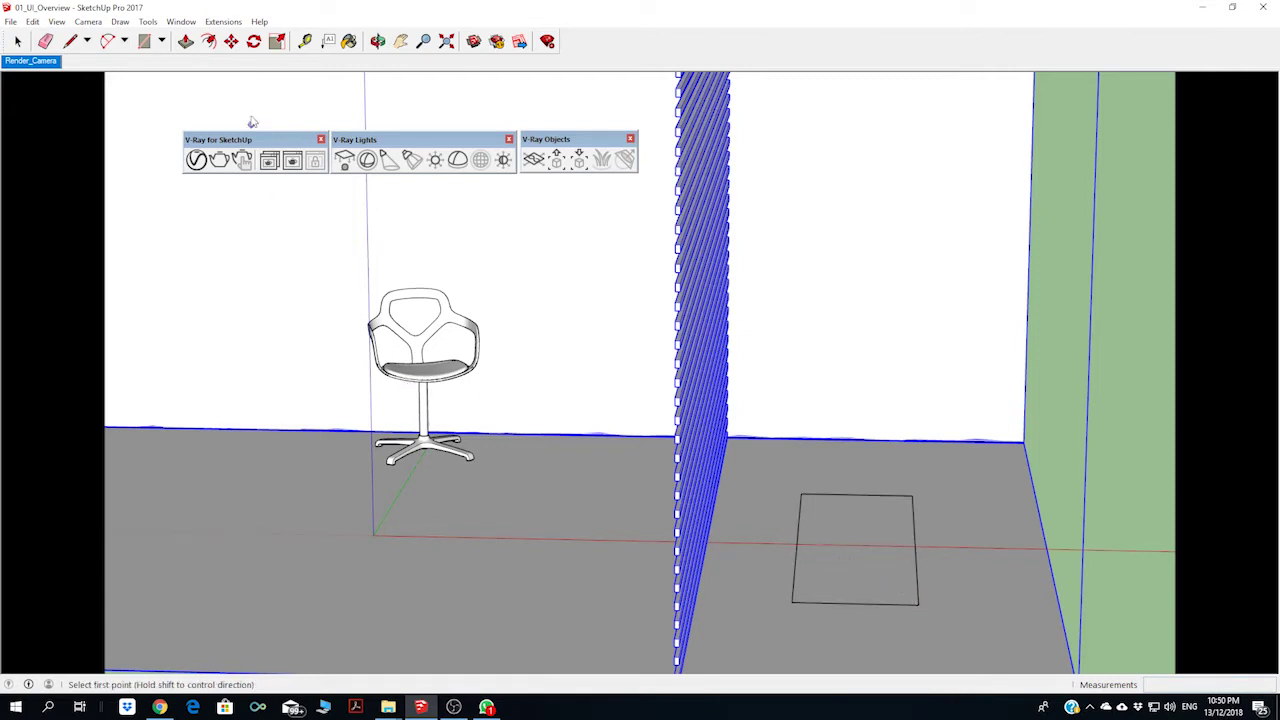
click(231, 42)
click(231, 42)
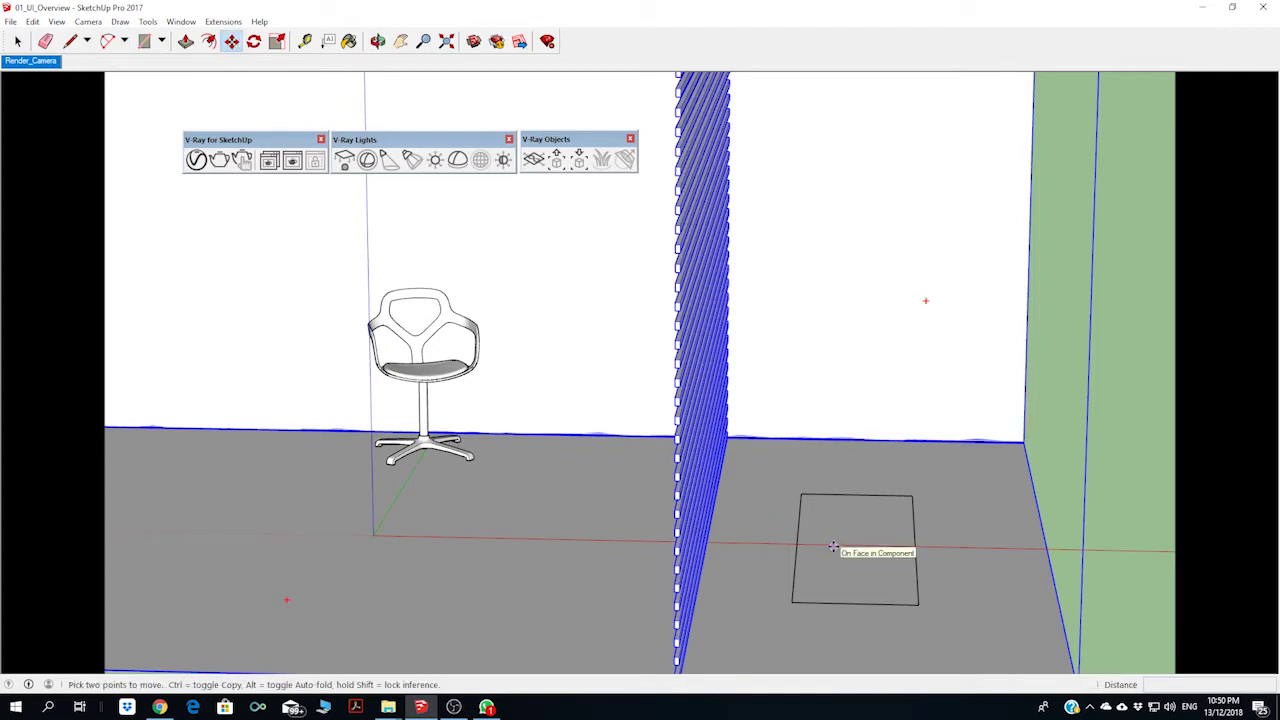
click(17, 41)
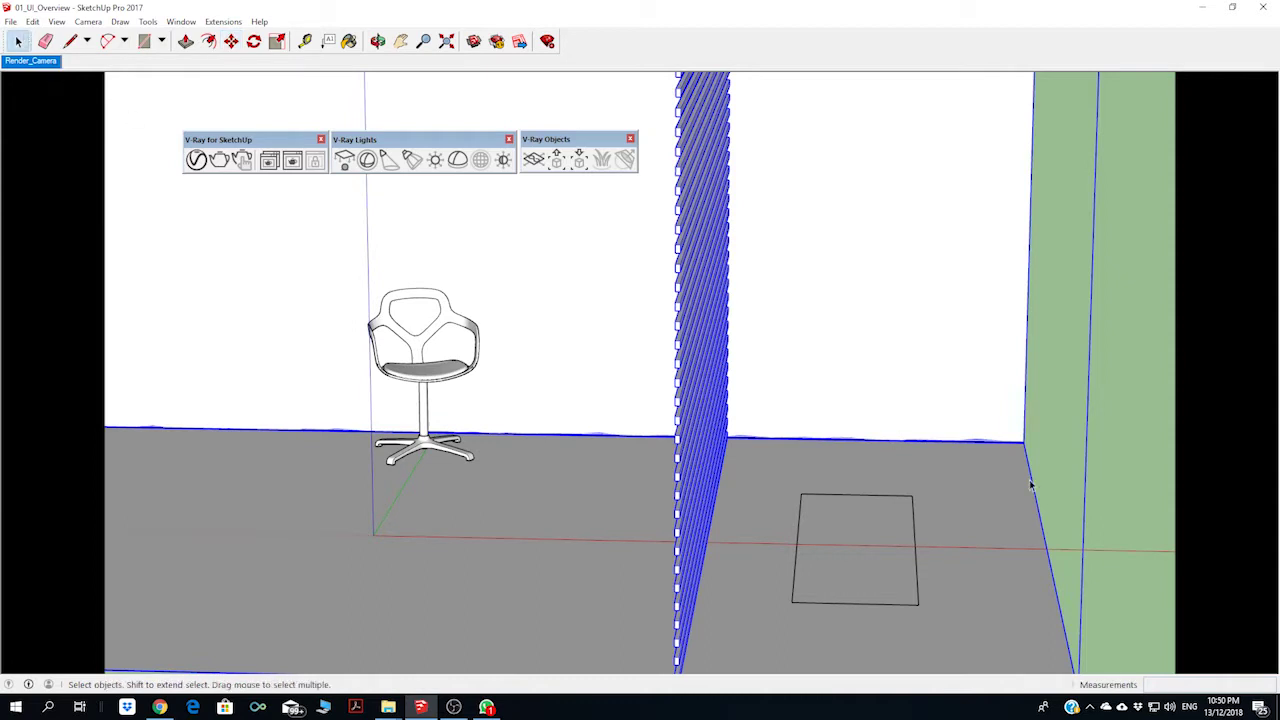
Move the rectangle light 1 m along the green axis
click(893, 547)
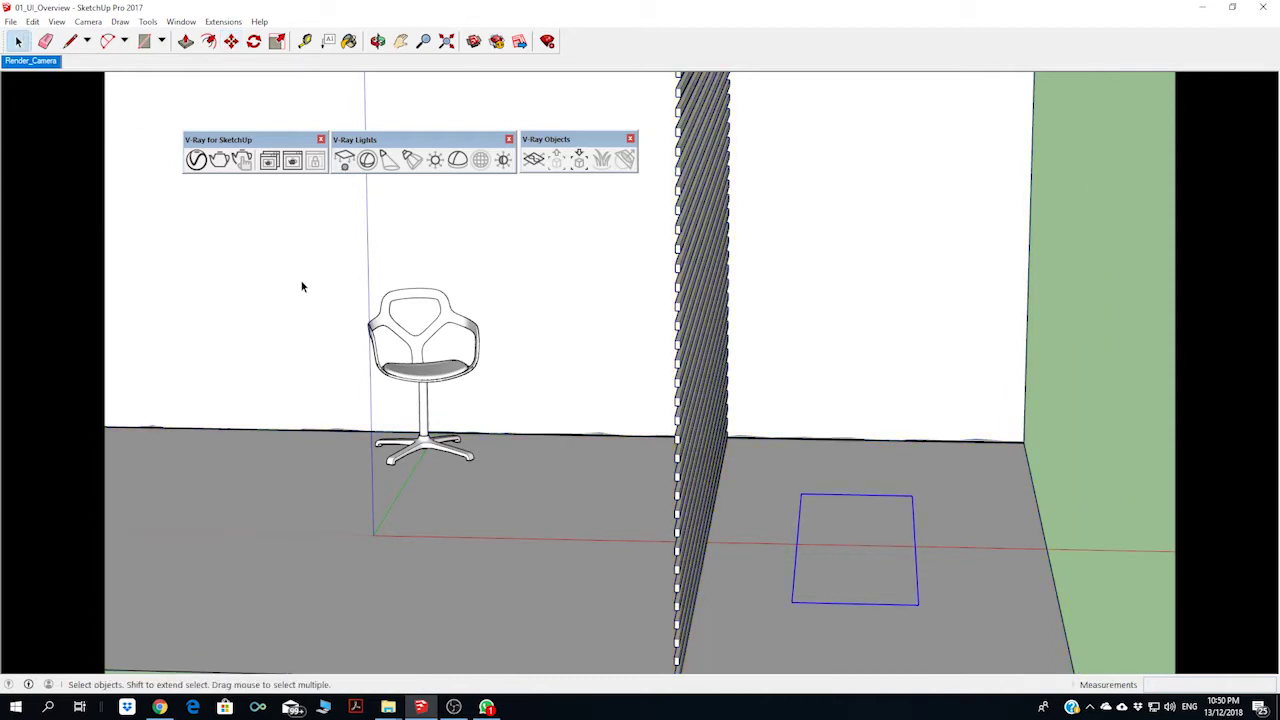
click(226, 46)
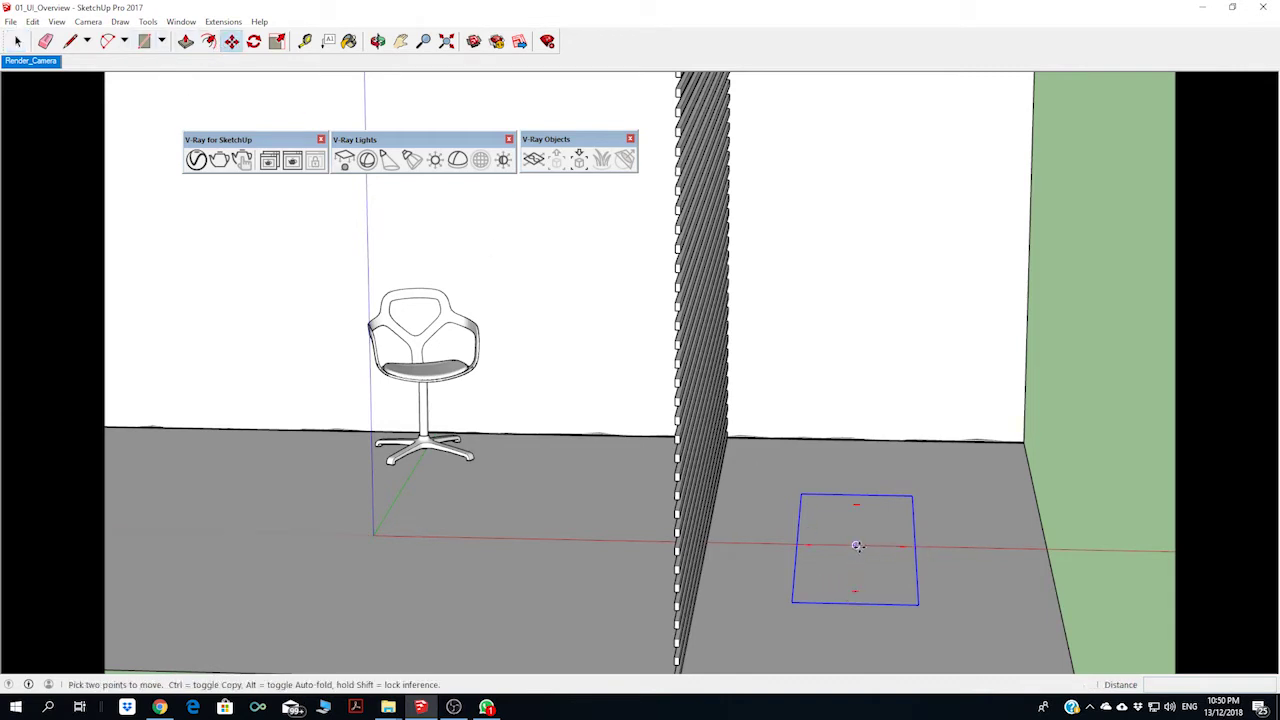
click(857, 546)
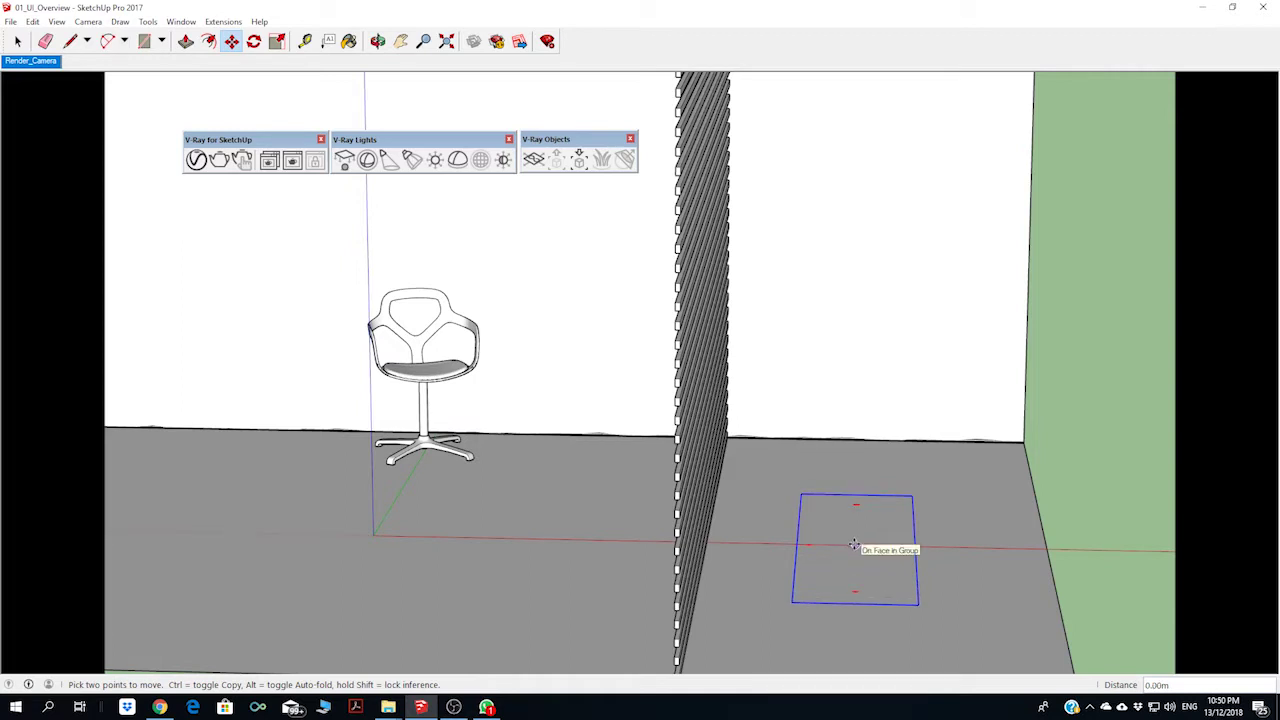
click(854, 544)
click(854, 544)
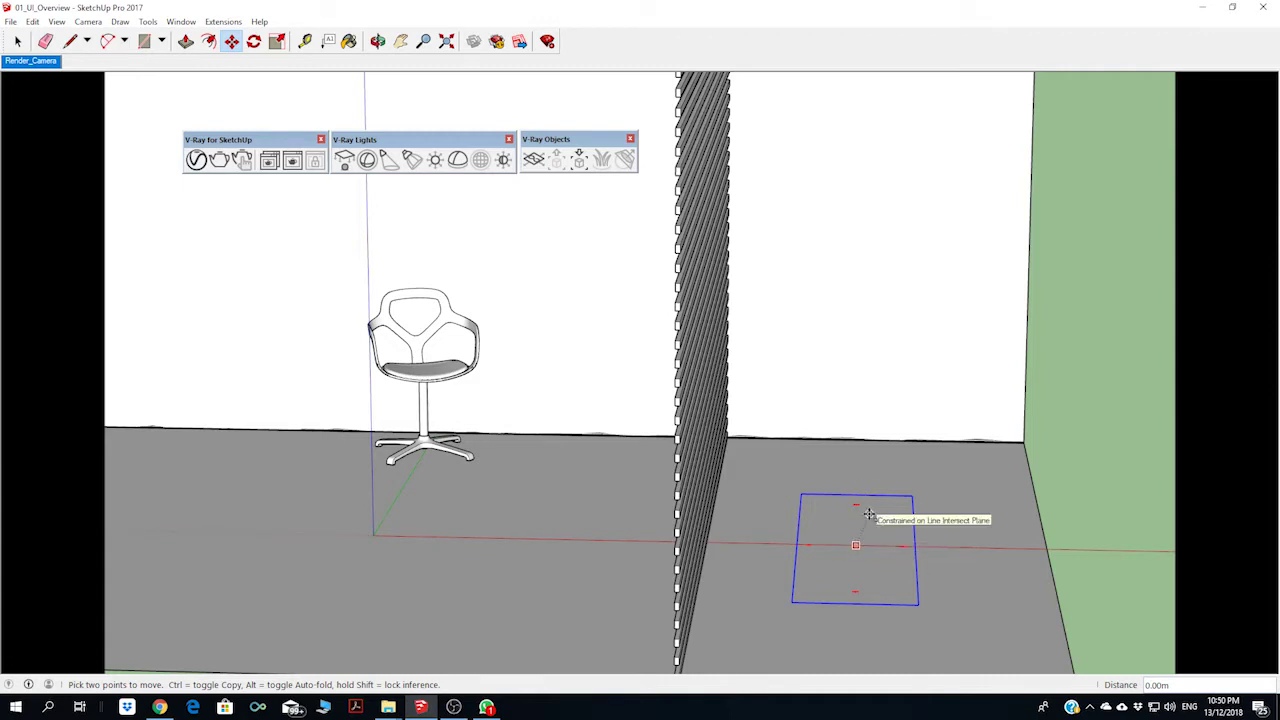
click(869, 514)
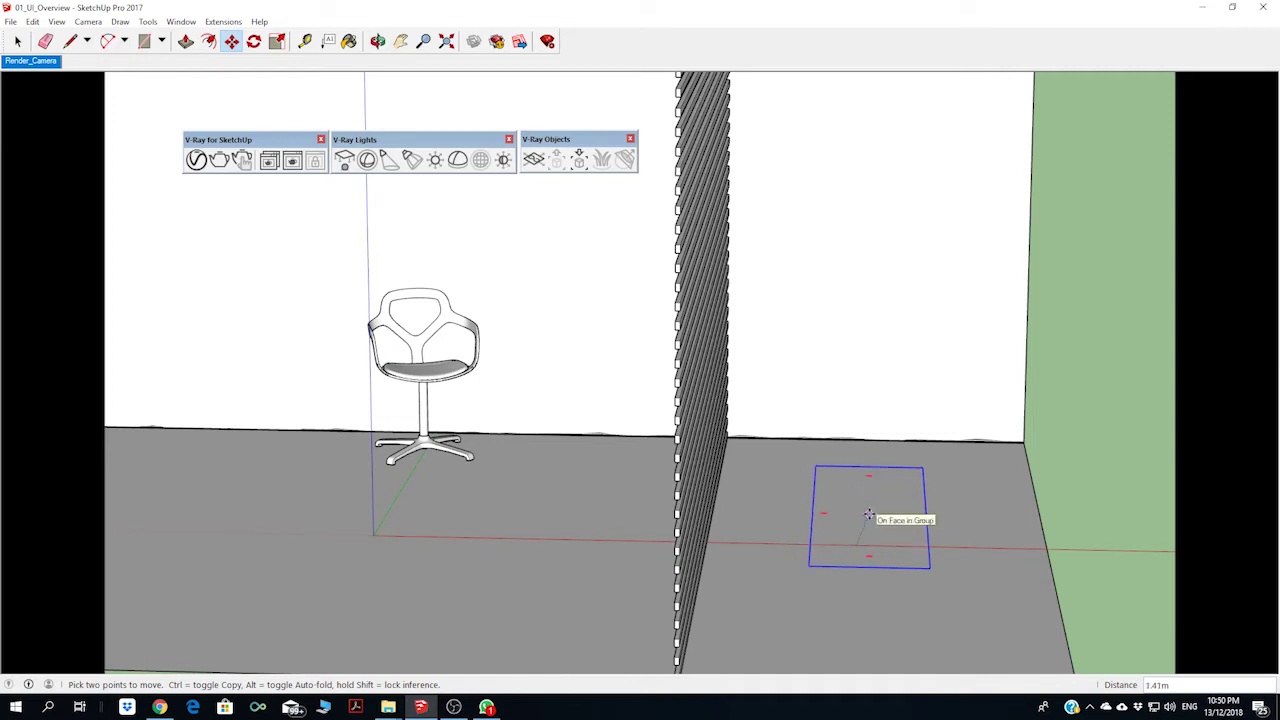
click(869, 514)
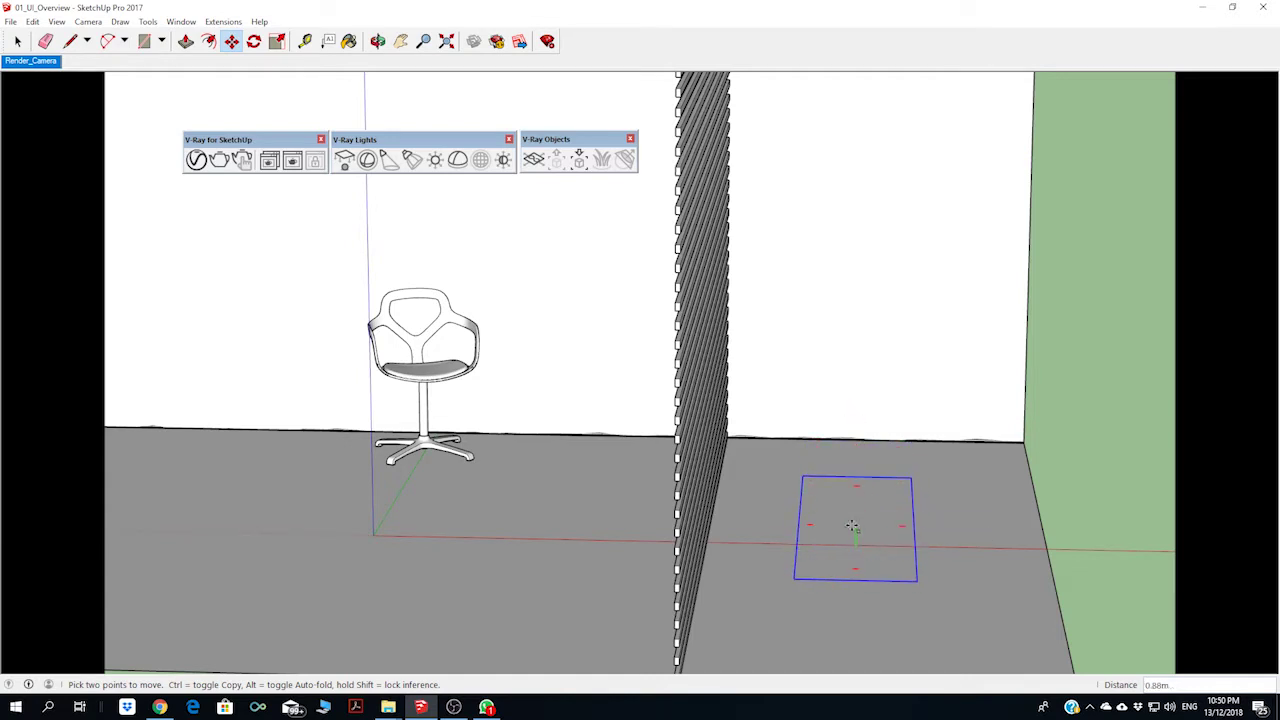
text(1.00m)
key(Return)
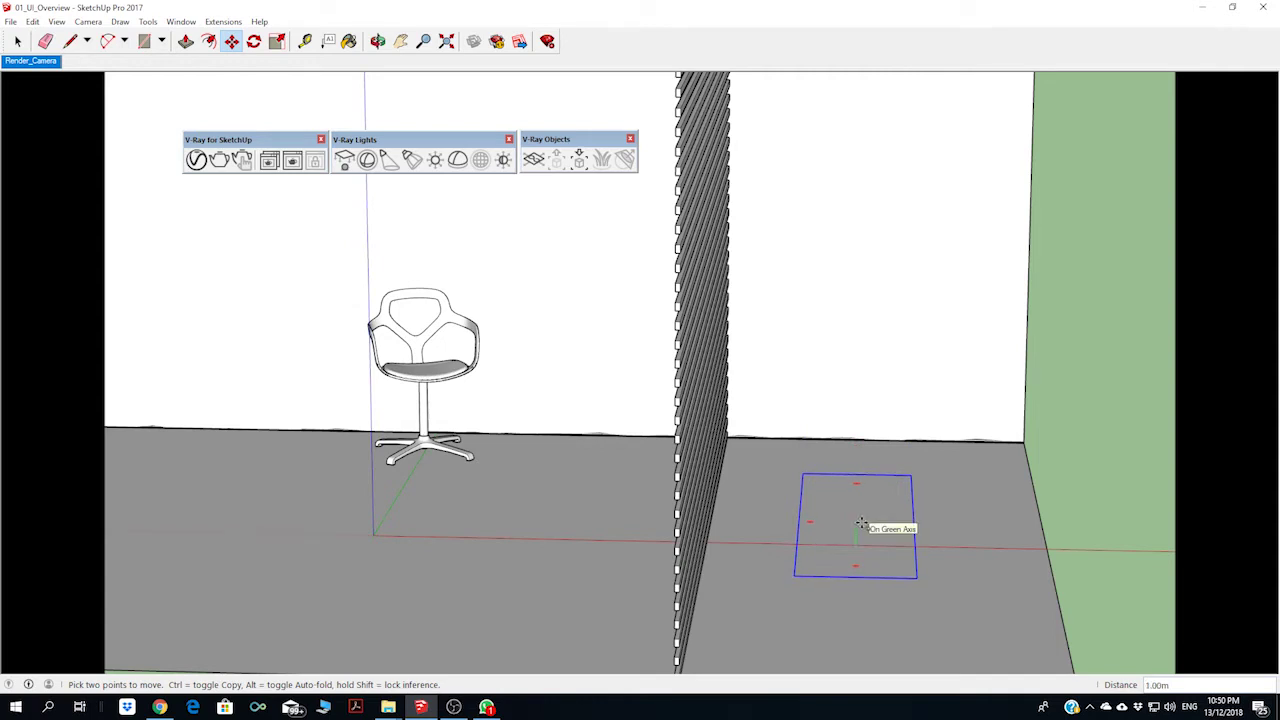
Reverse the move direction, then raise the light about 3.5 m to hang near the ceiling
key(Left)
key(Left)
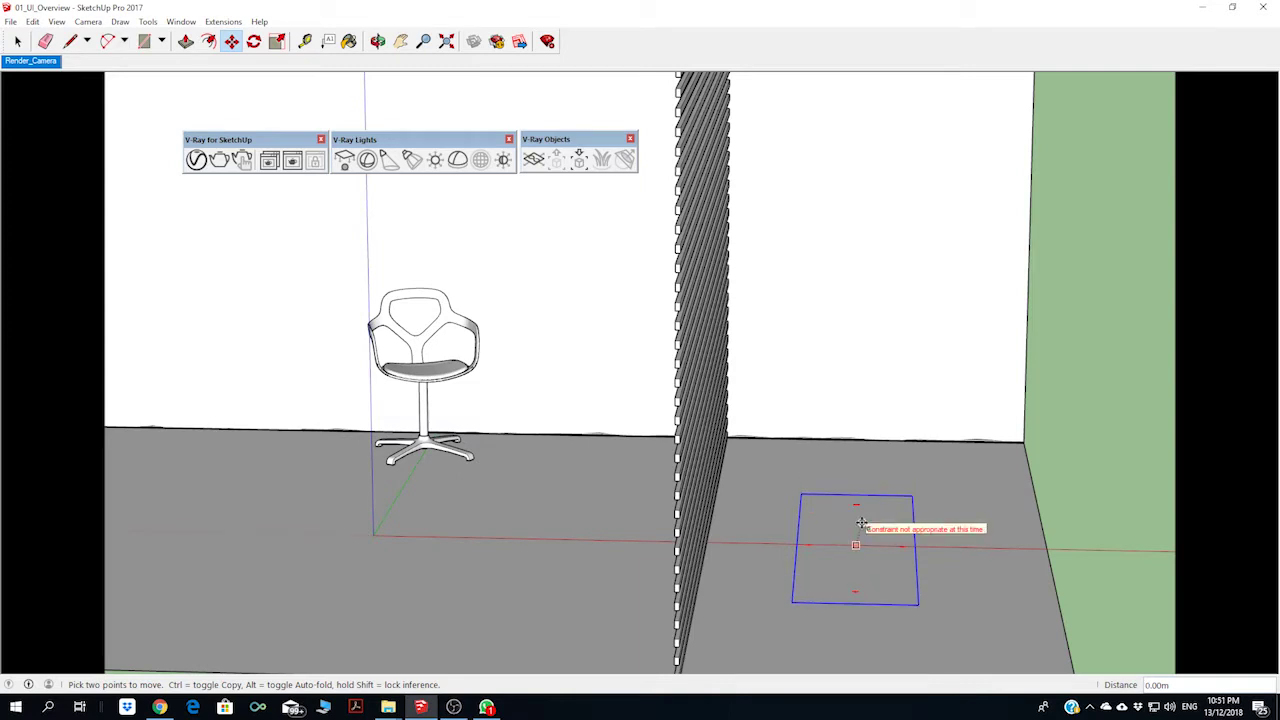
key(Left)
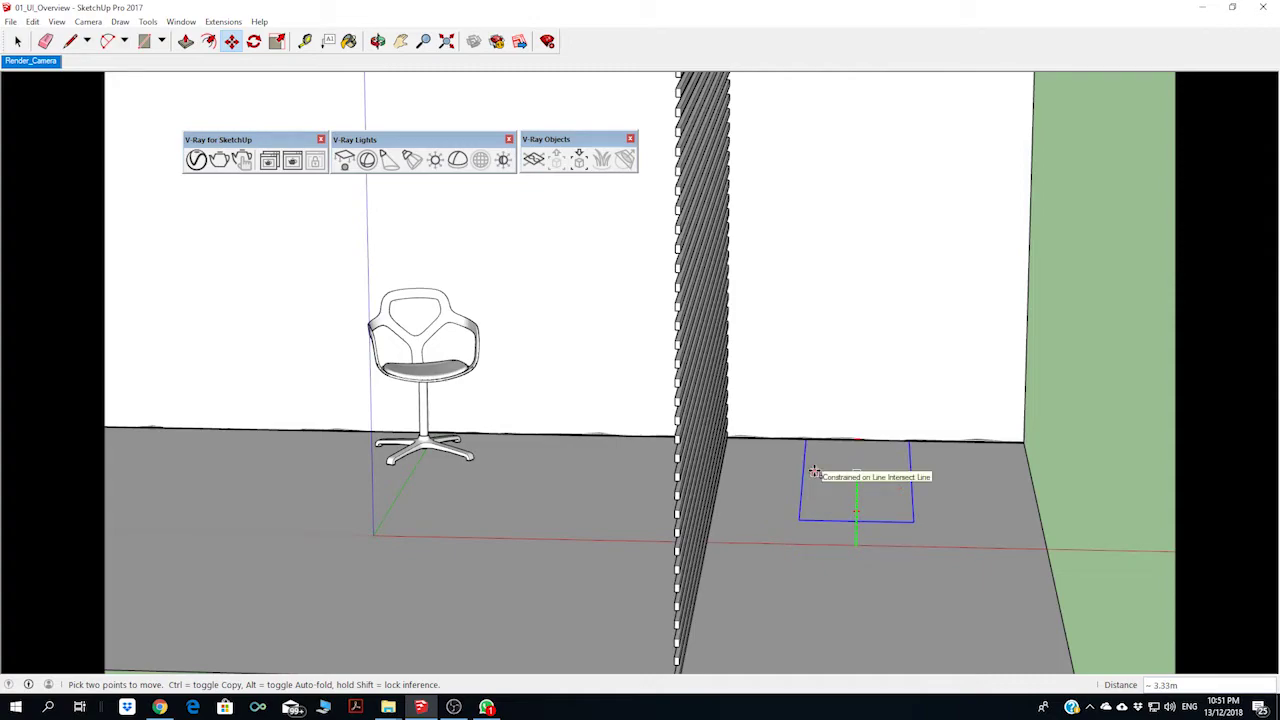
middle_drag(880, 545, 760, 455)
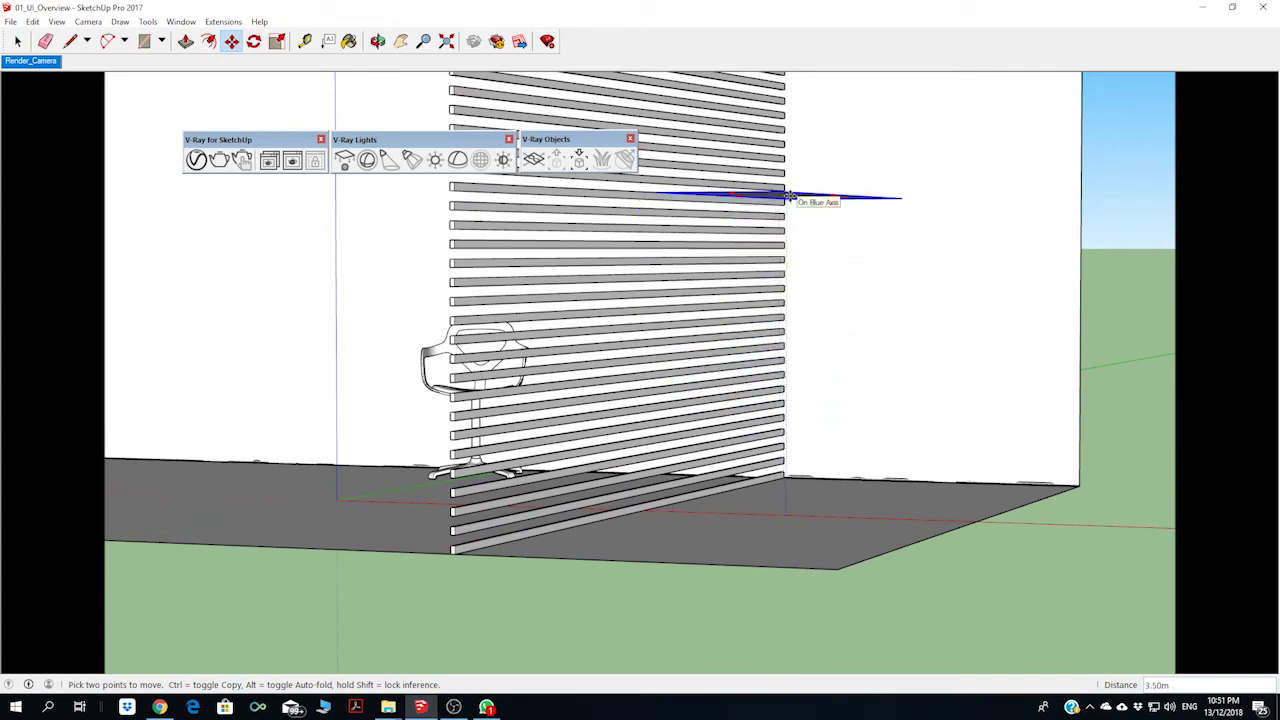
click(790, 197)
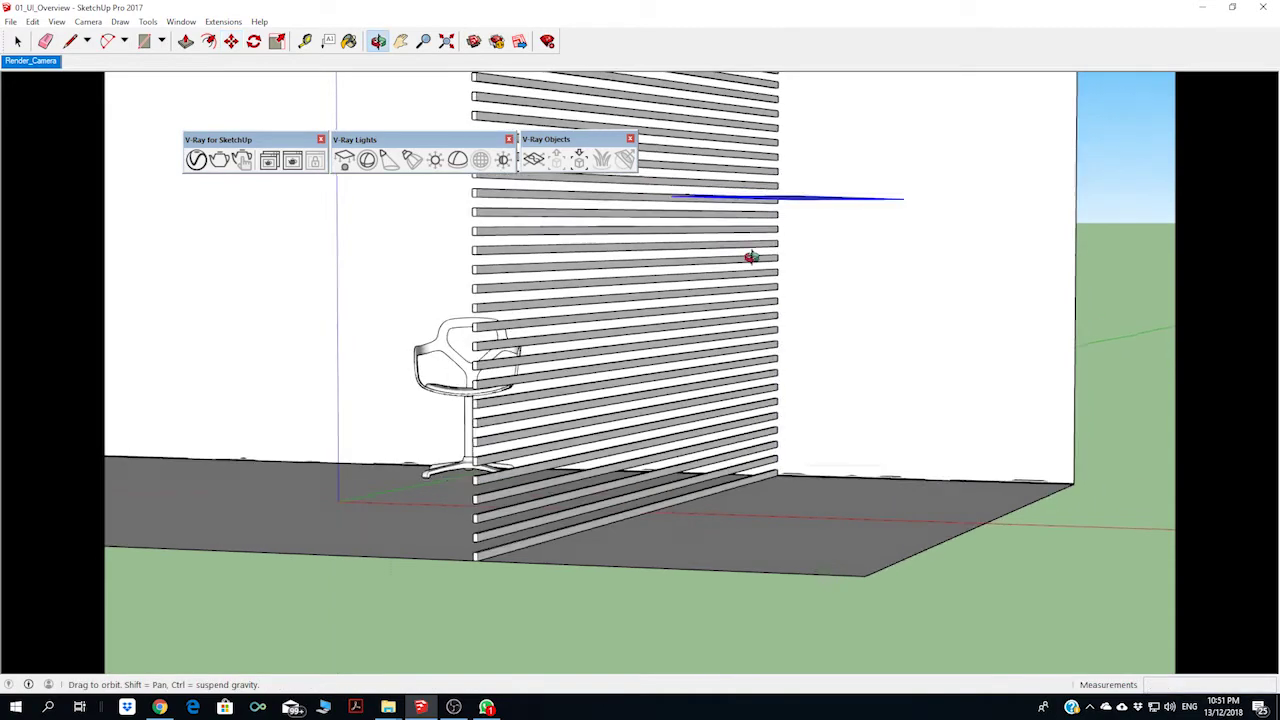
Rotate the light panel 45° beside the slatted wall, then switch to the Render_Camera scene
mouse_move(752, 257)
middle_down()
mouse_move(860, 312)
mouse_move(795, 254)
mouse_move(832, 254)
mouse_move(811, 277)
mouse_move(835, 253)
mouse_move(800, 260)
mouse_move(834, 263)
mouse_move(832, 277)
middle_up()
key(m)
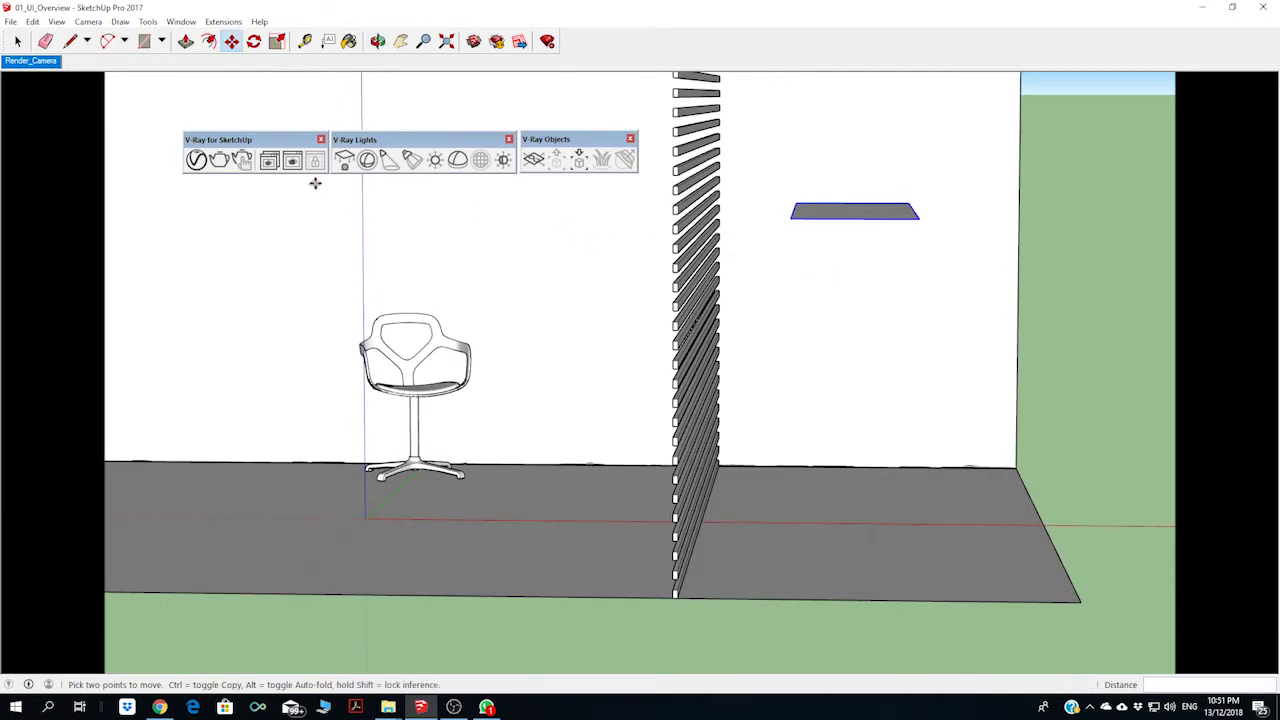
click(254, 41)
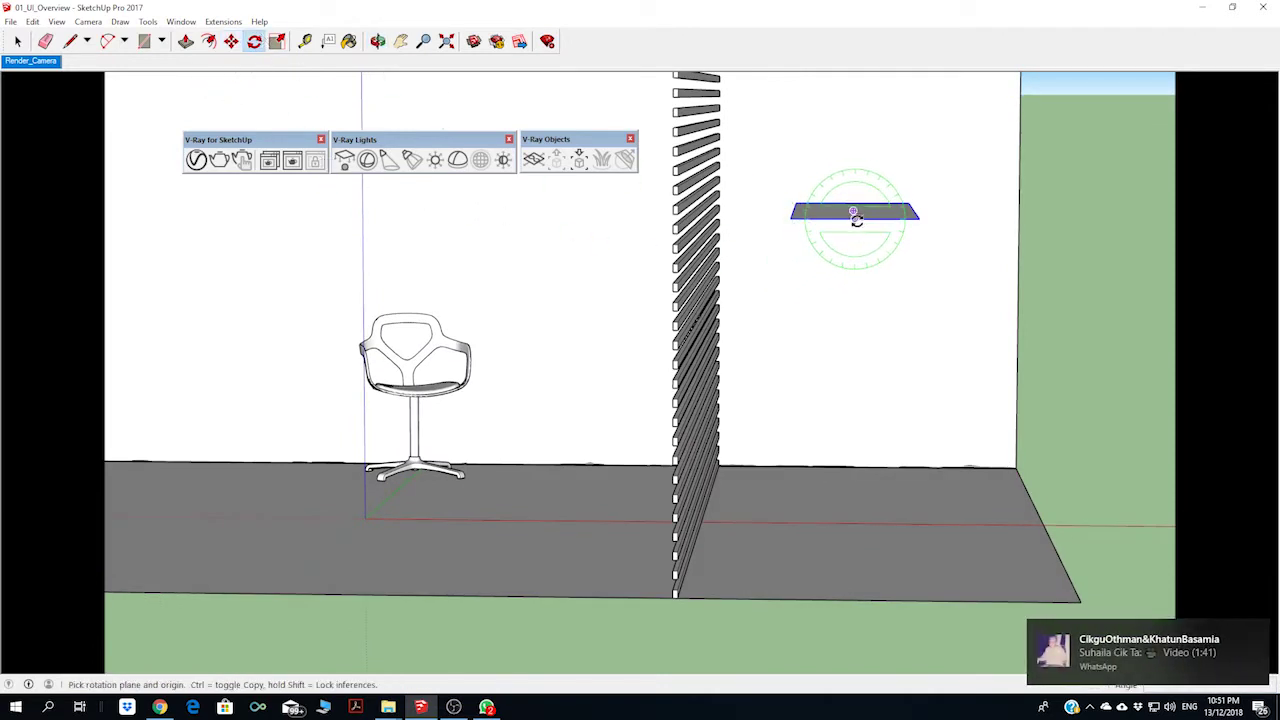
click(855, 212)
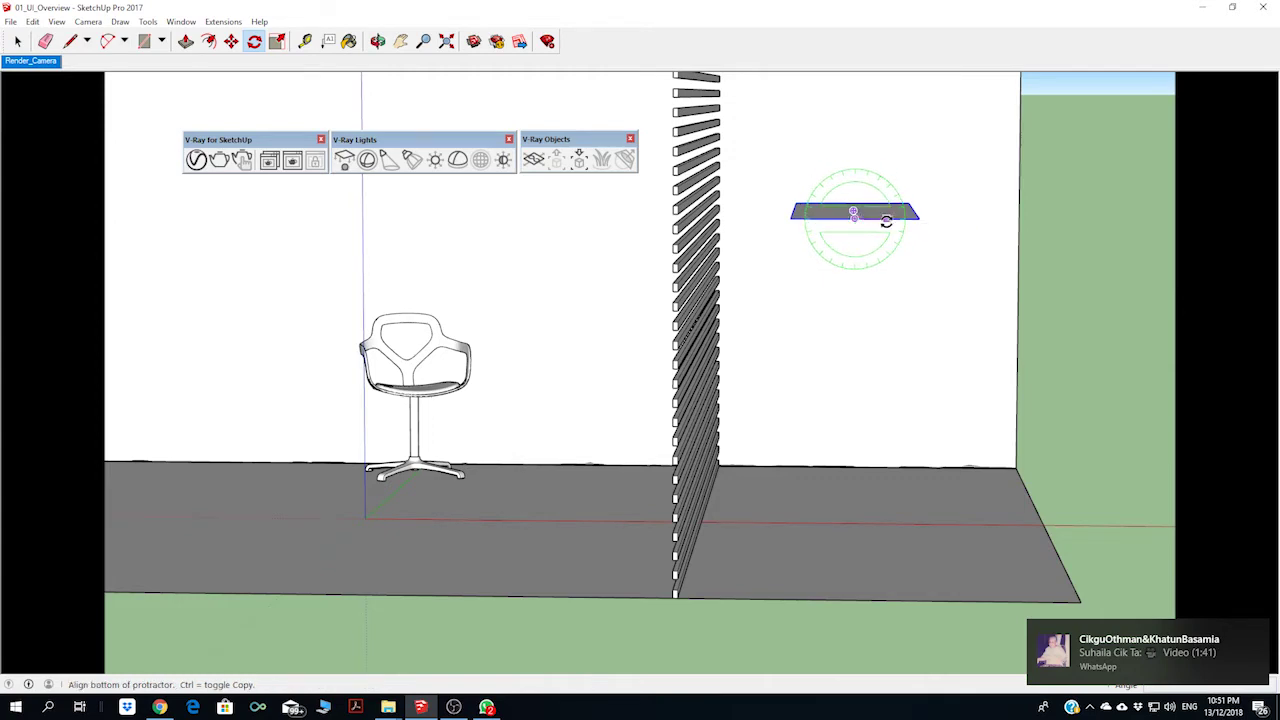
click(886, 215)
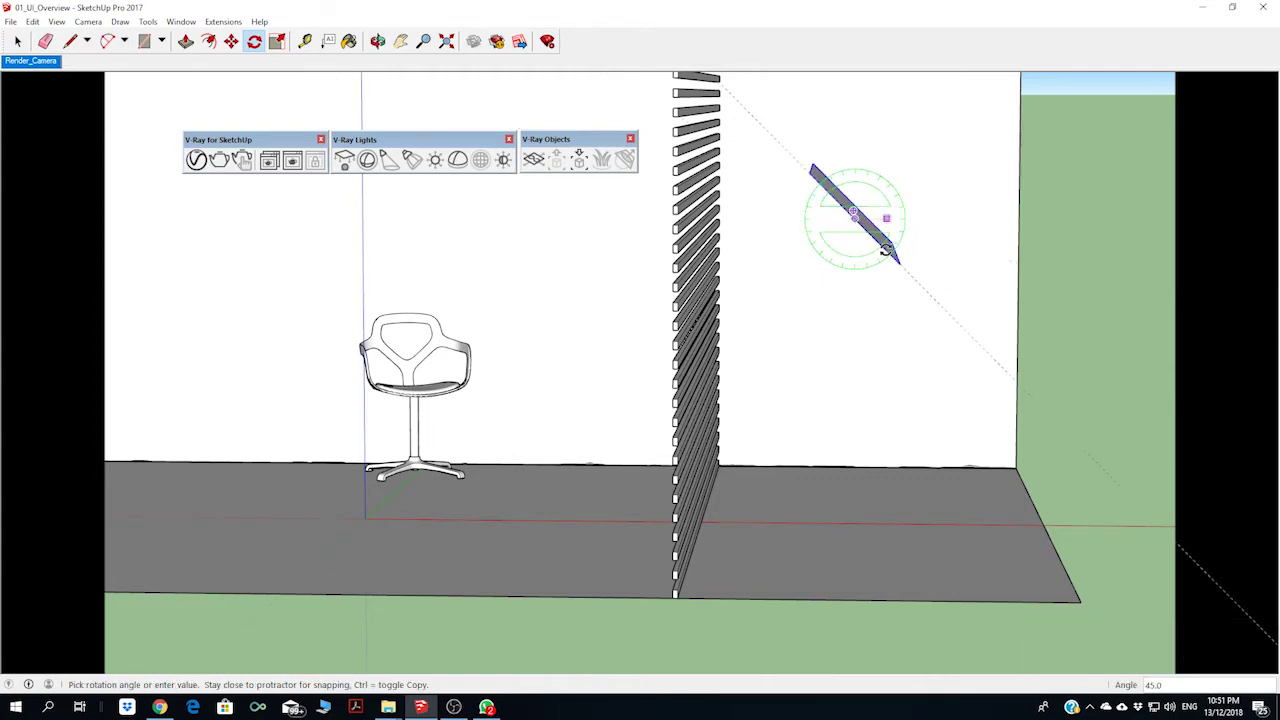
mouse_move(889, 214)
middle_down()
mouse_move(774, 281)
mouse_move(863, 271)
mouse_move(749, 277)
mouse_move(820, 283)
middle_up()
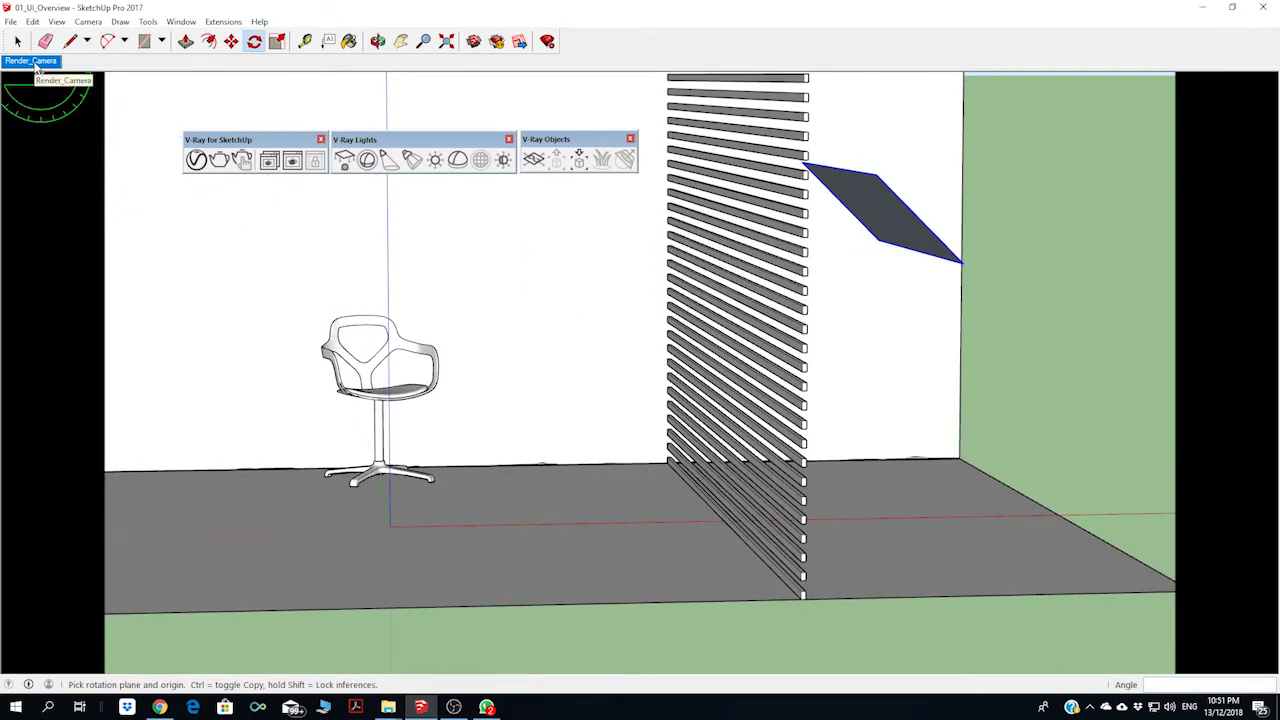
click(35, 62)
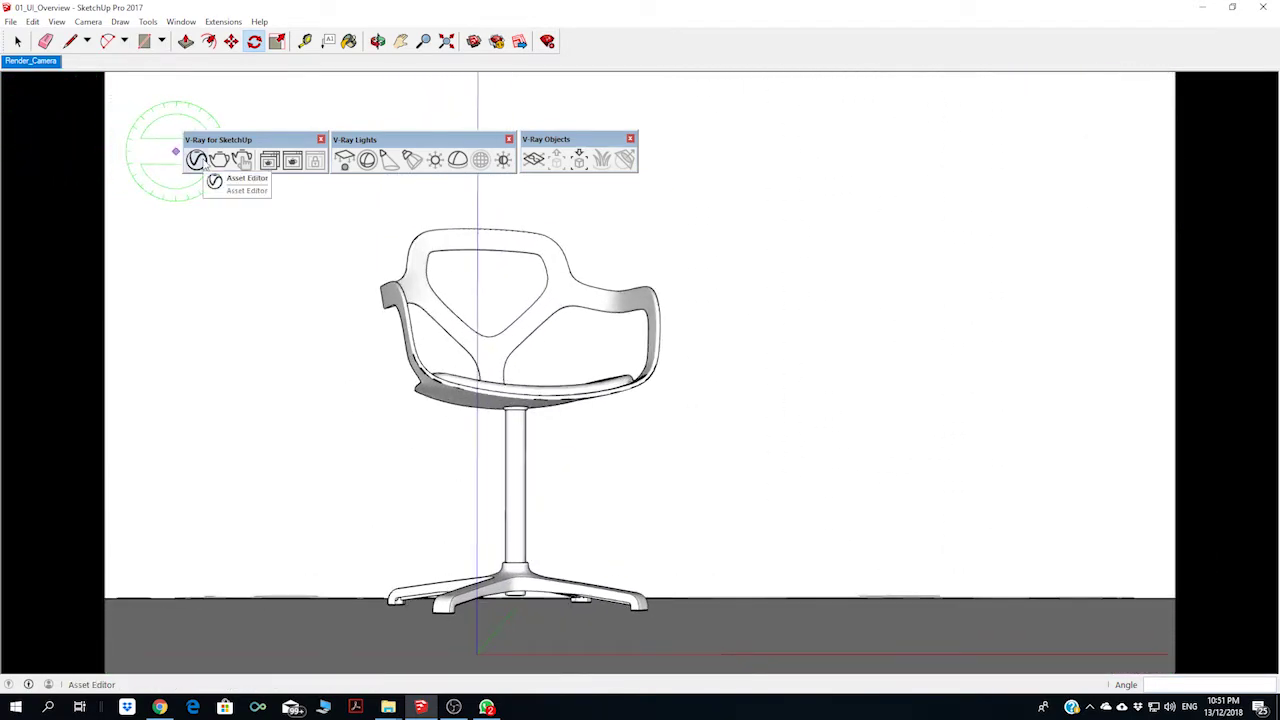
click(197, 160)
drag(678, 189, 380, 137)
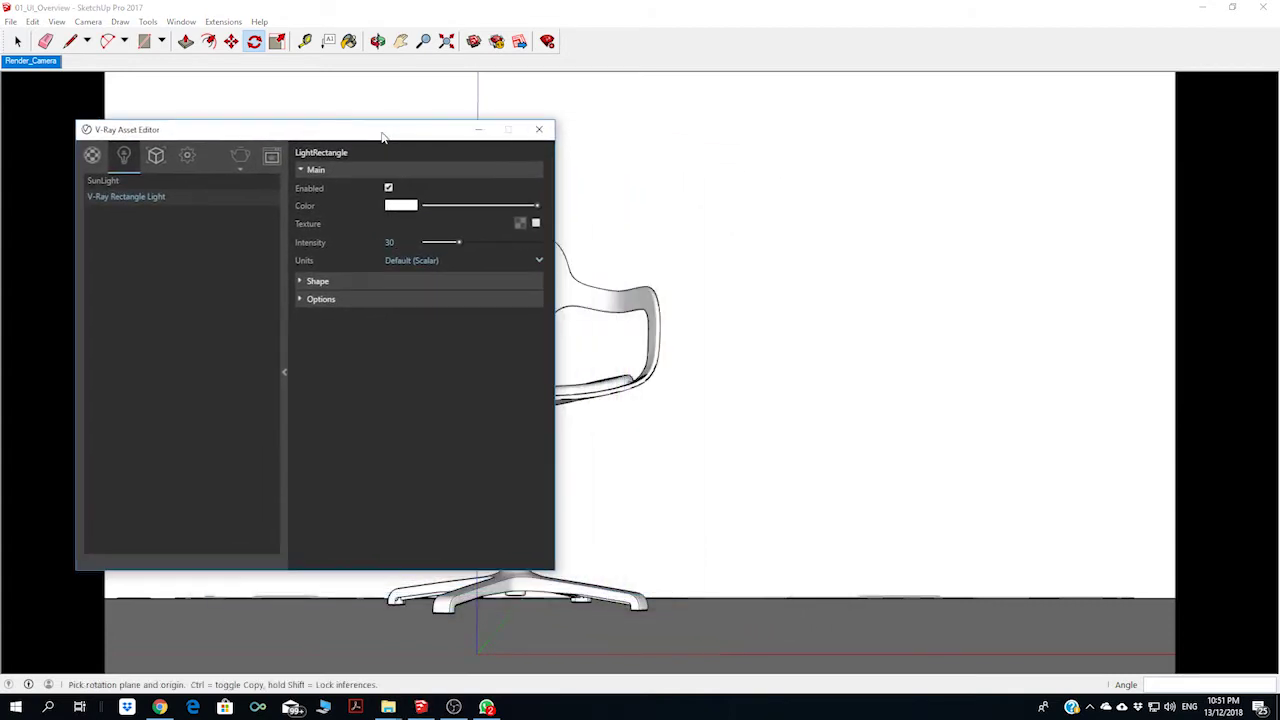
click(238, 157)
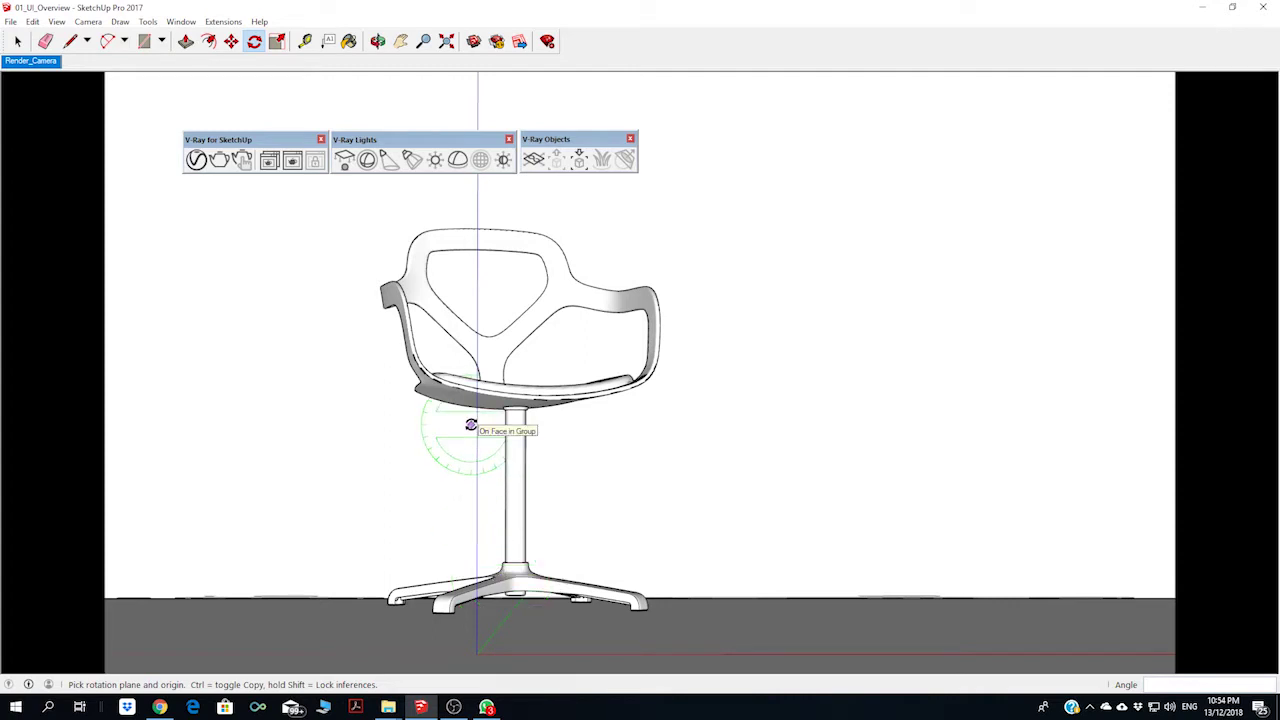
Zoom in on the tilted light panel and rotate it 180° so it faces the other way
mouse_move(471, 425)
middle_down()
mouse_move(737, 386)
mouse_move(689, 371)
mouse_move(677, 406)
mouse_move(914, 357)
mouse_move(846, 357)
mouse_move(944, 357)
mouse_move(975, 314)
mouse_move(909, 337)
mouse_move(950, 242)
middle_up()
scroll(670, 380, down, 3)
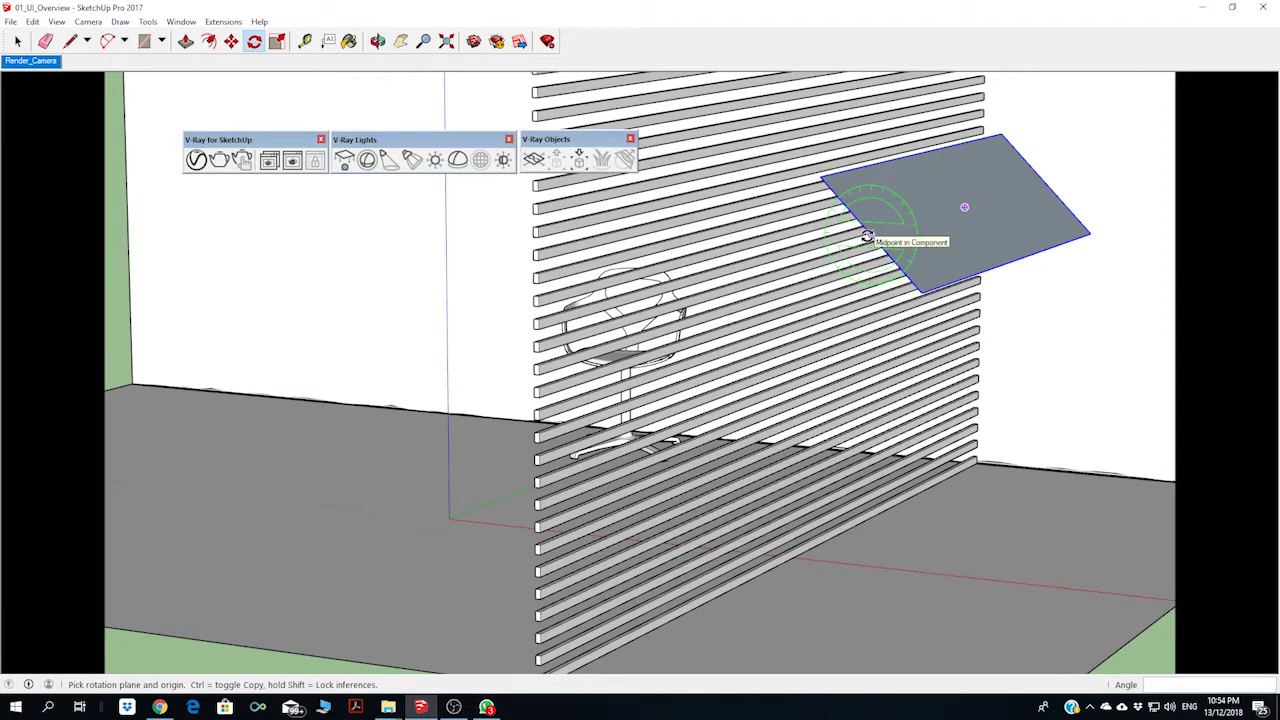
scroll(866, 236, up, 2)
scroll(868, 234, up, 2)
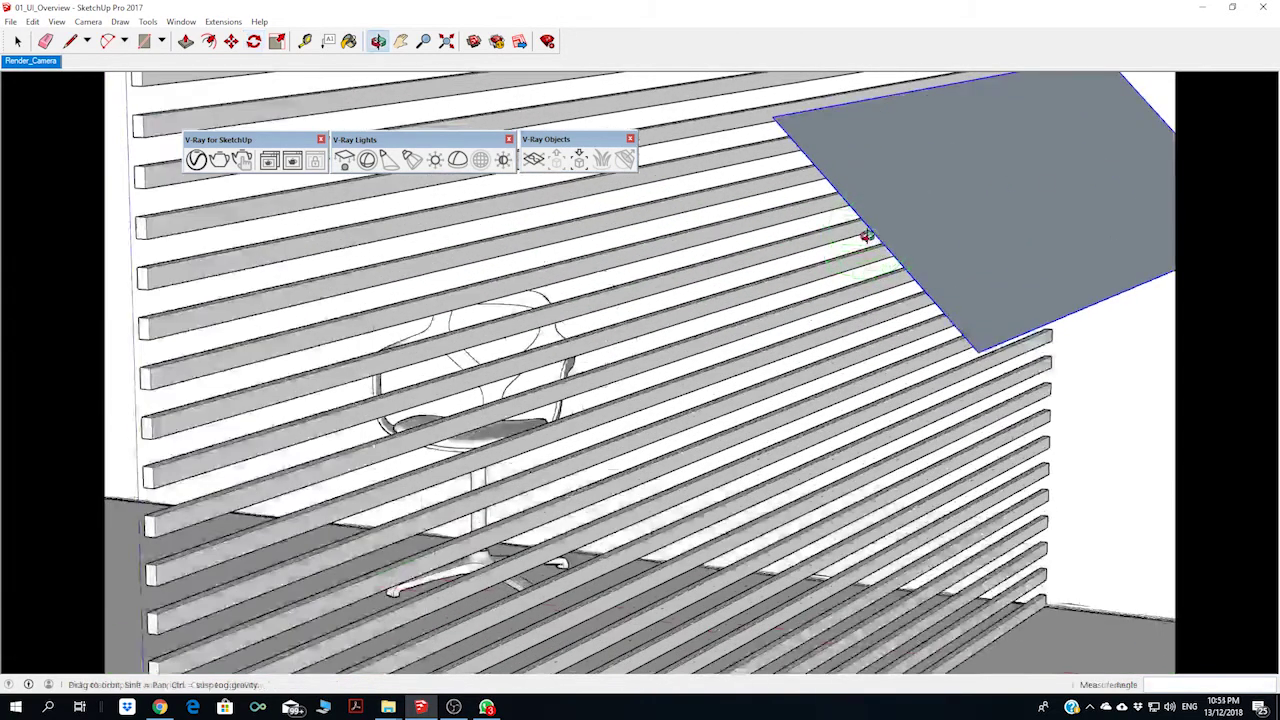
click(871, 232)
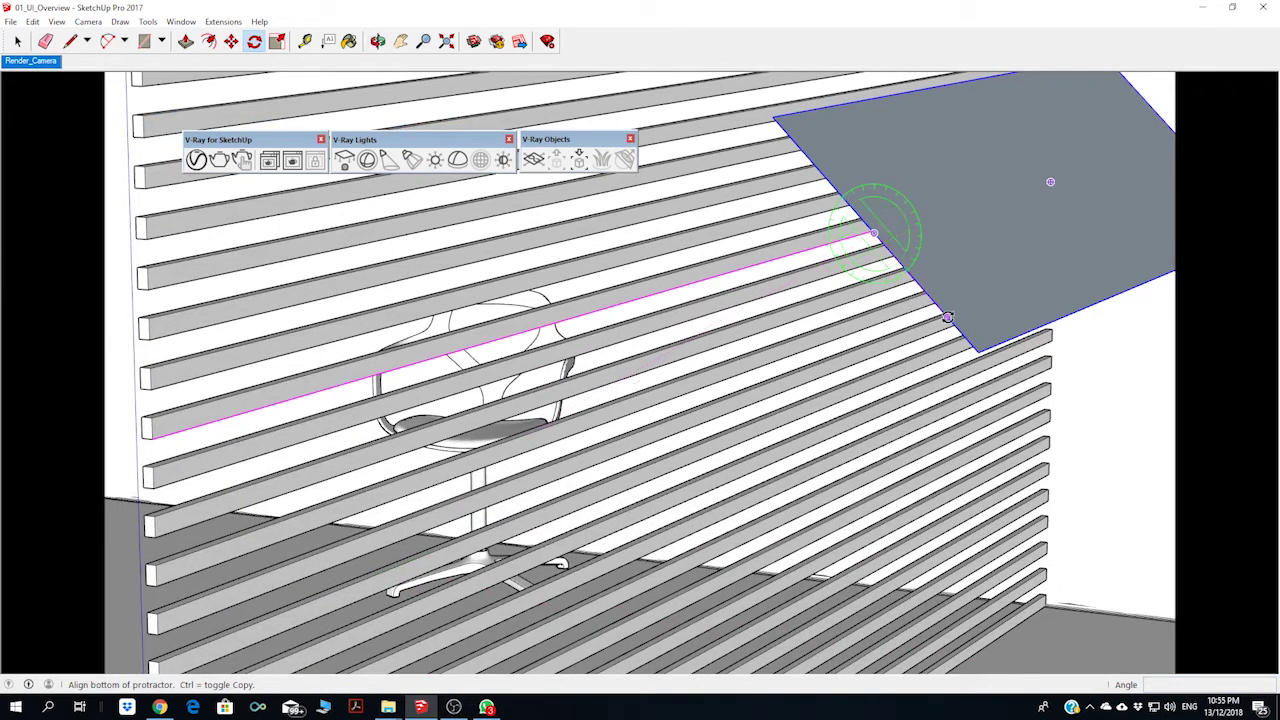
click(947, 316)
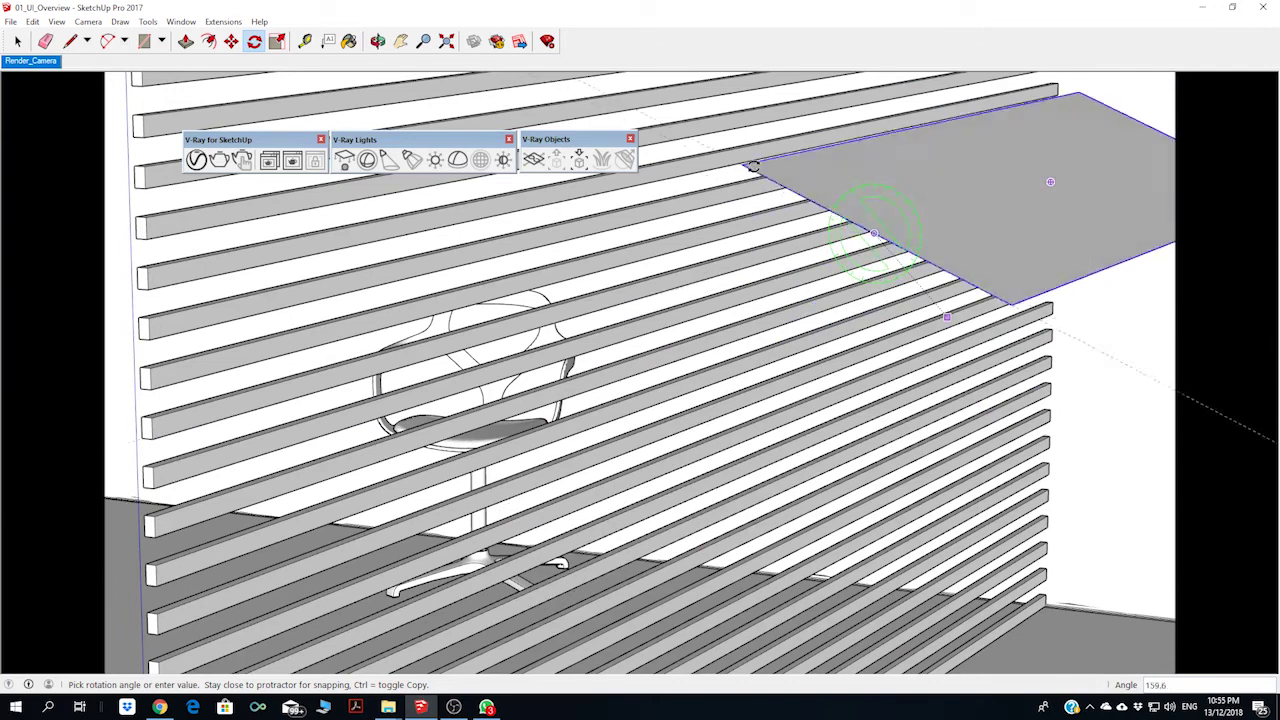
click(806, 147)
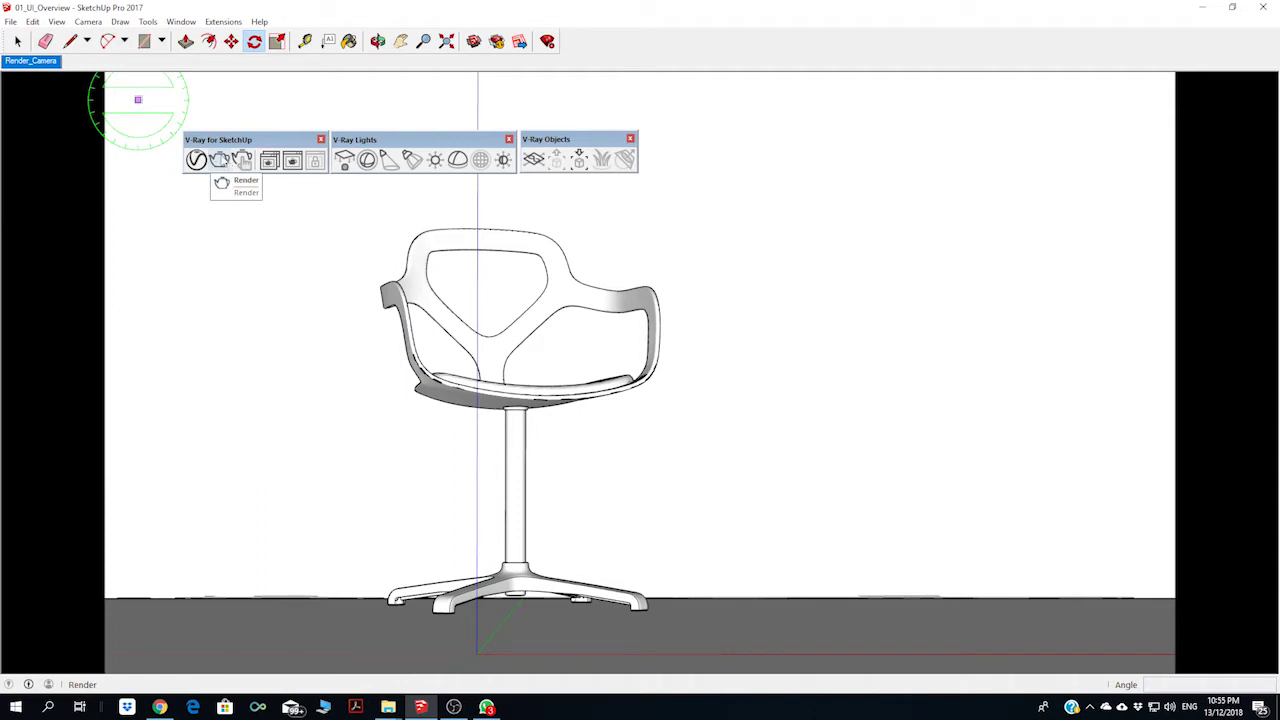
Run a test V-Ray render, stop it, and close the frame buffer and progress windows
click(222, 161)
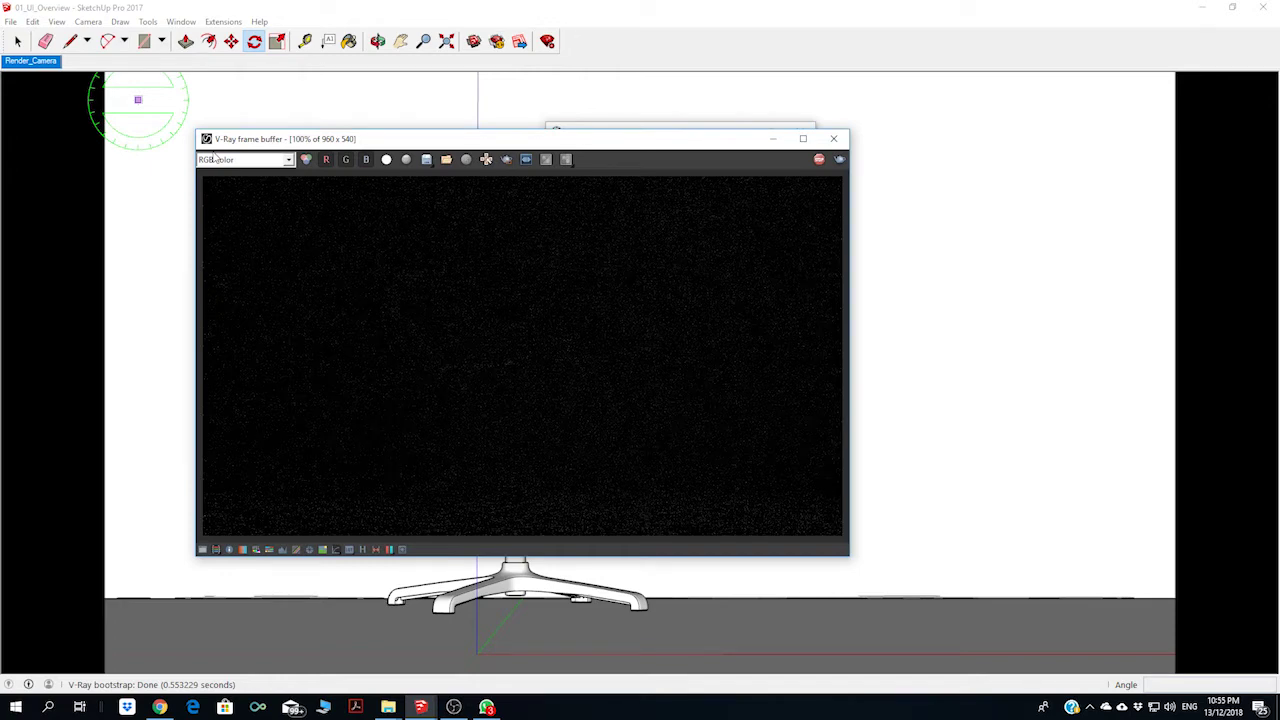
click(817, 166)
click(836, 140)
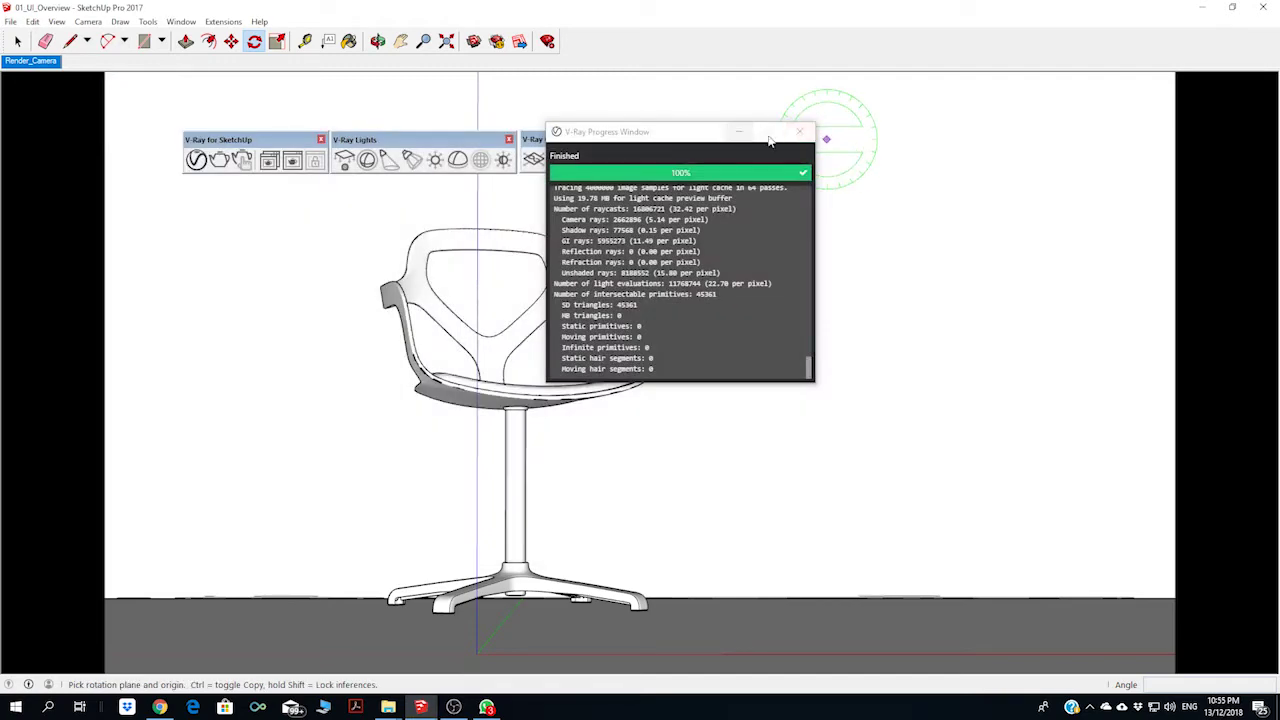
click(803, 133)
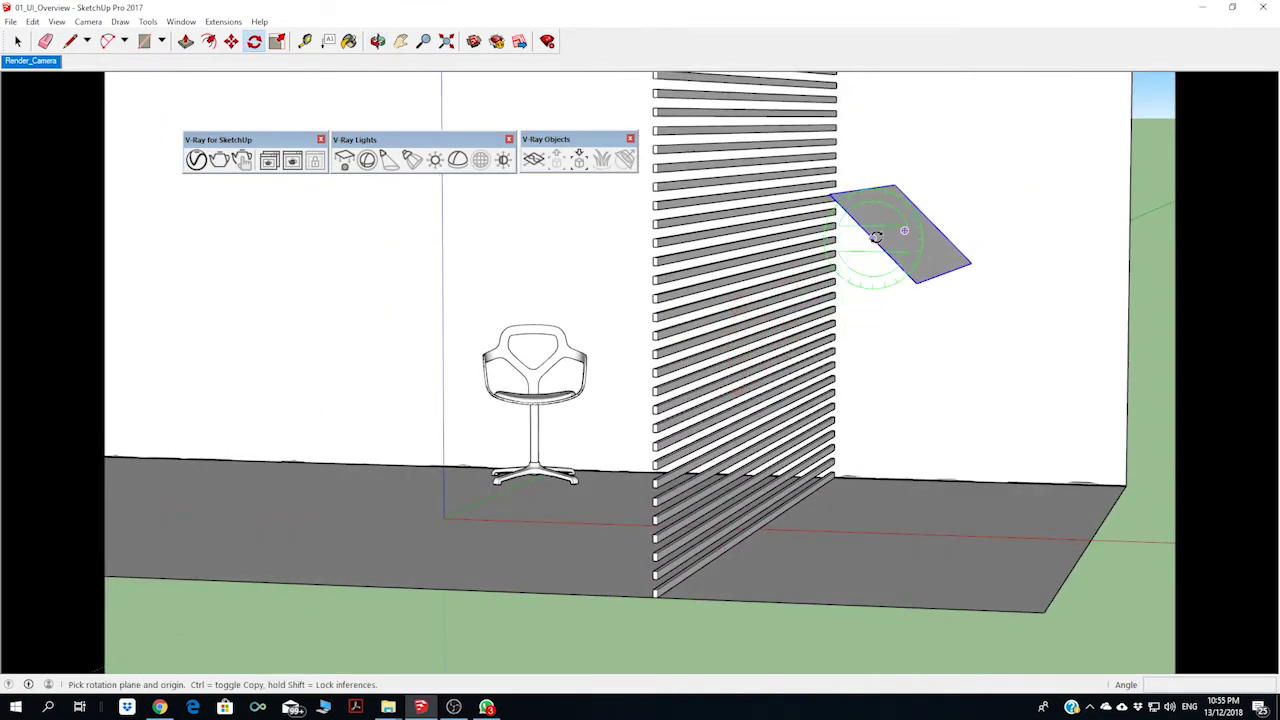
Rotate the light panel back 180° and return to the Render_Camera scene
click(876, 237)
click(903, 268)
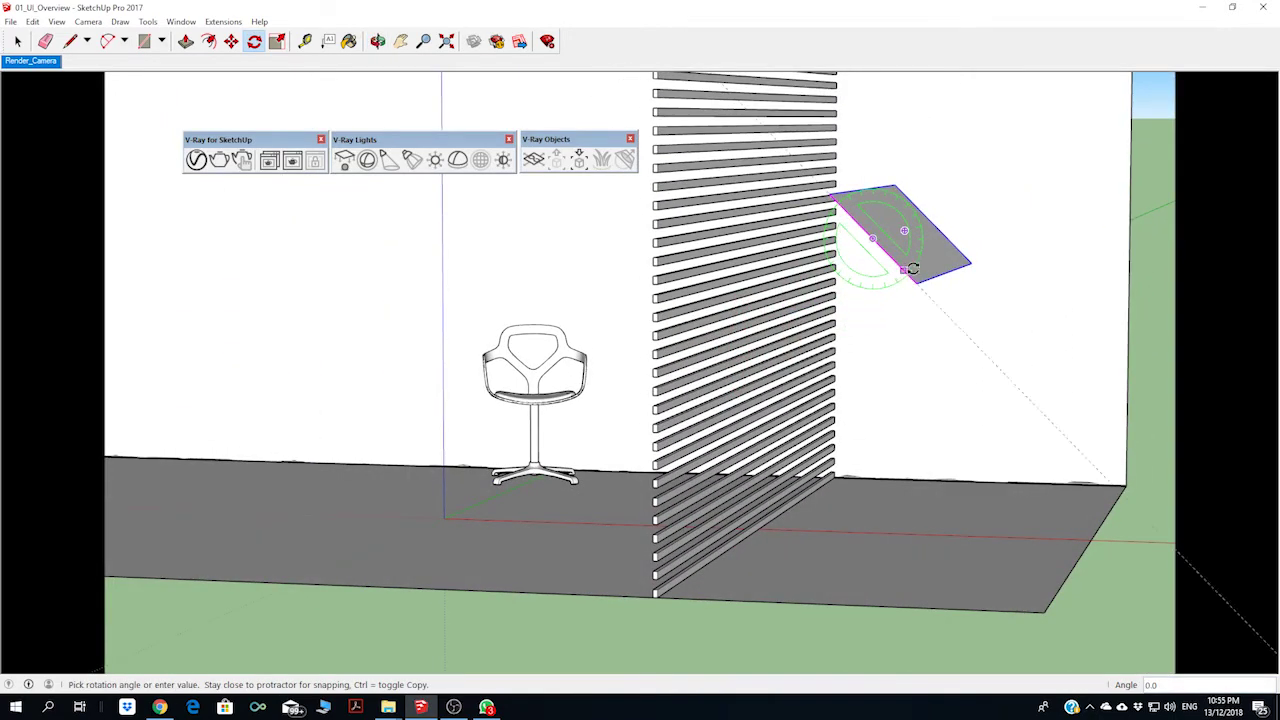
click(860, 212)
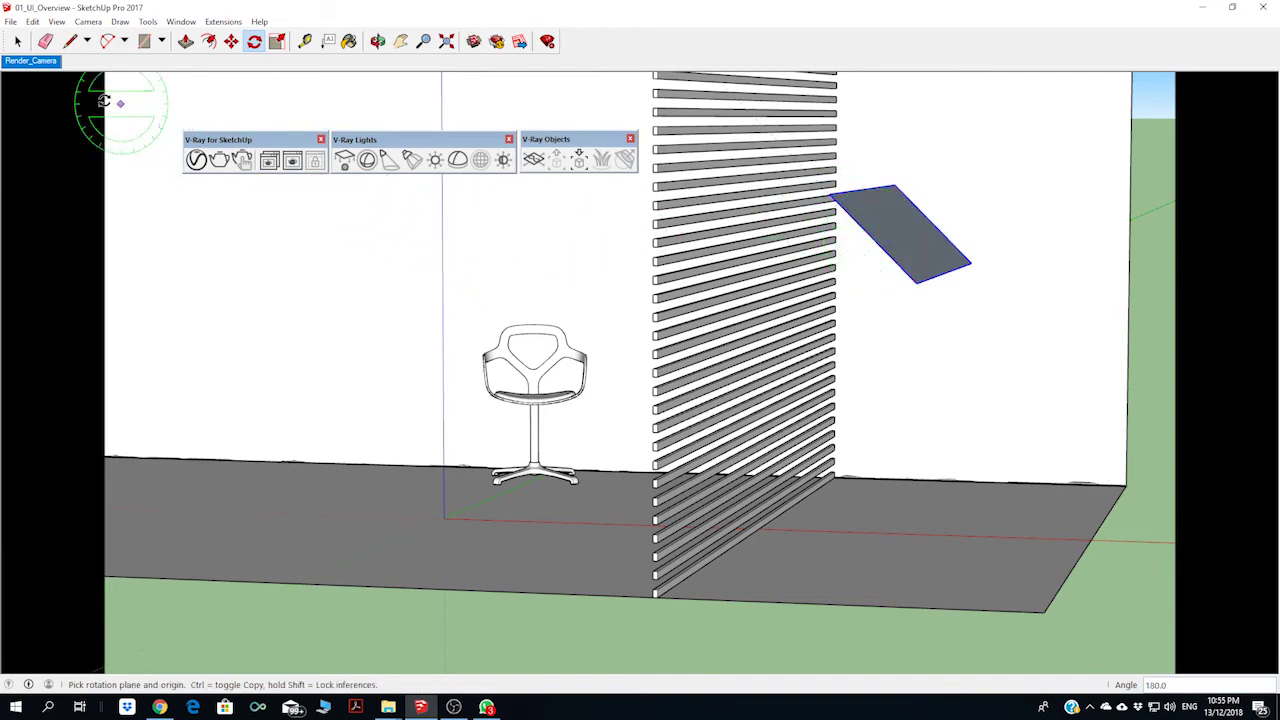
click(36, 62)
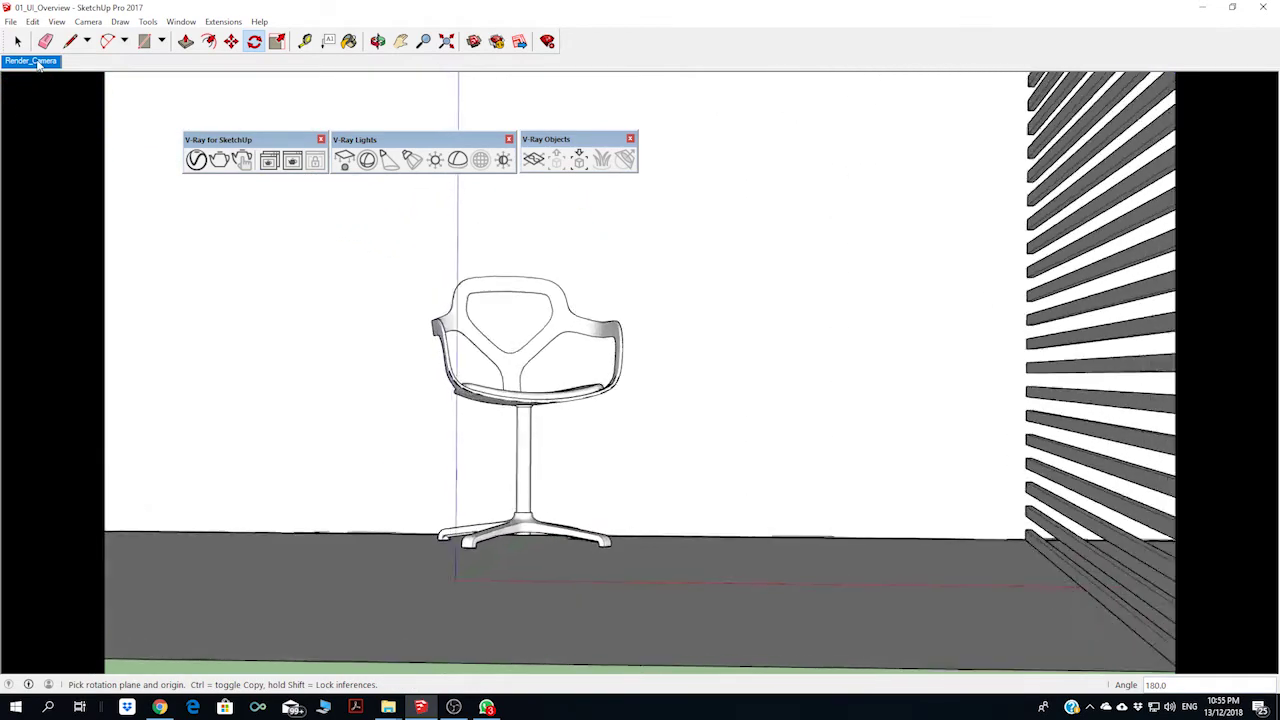
Render the chair in V-Ray to 100%, check the stamp variables, then close the frame buffer
click(222, 161)
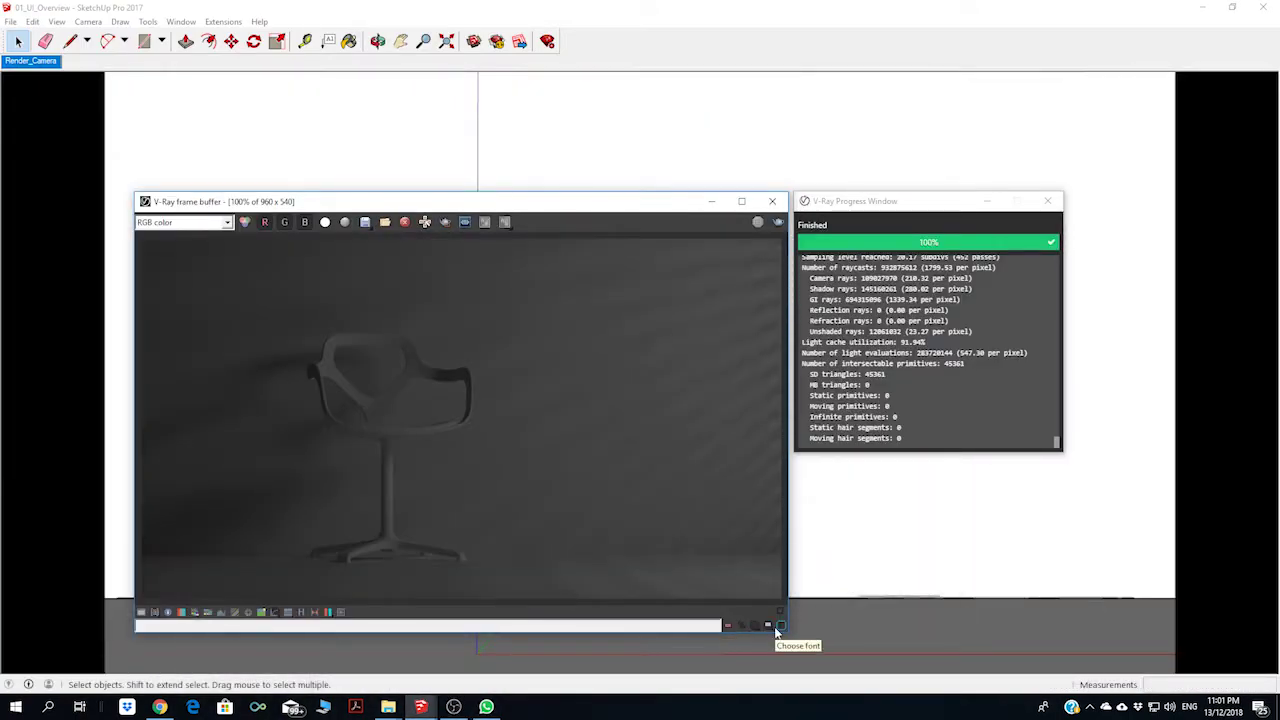
click(743, 626)
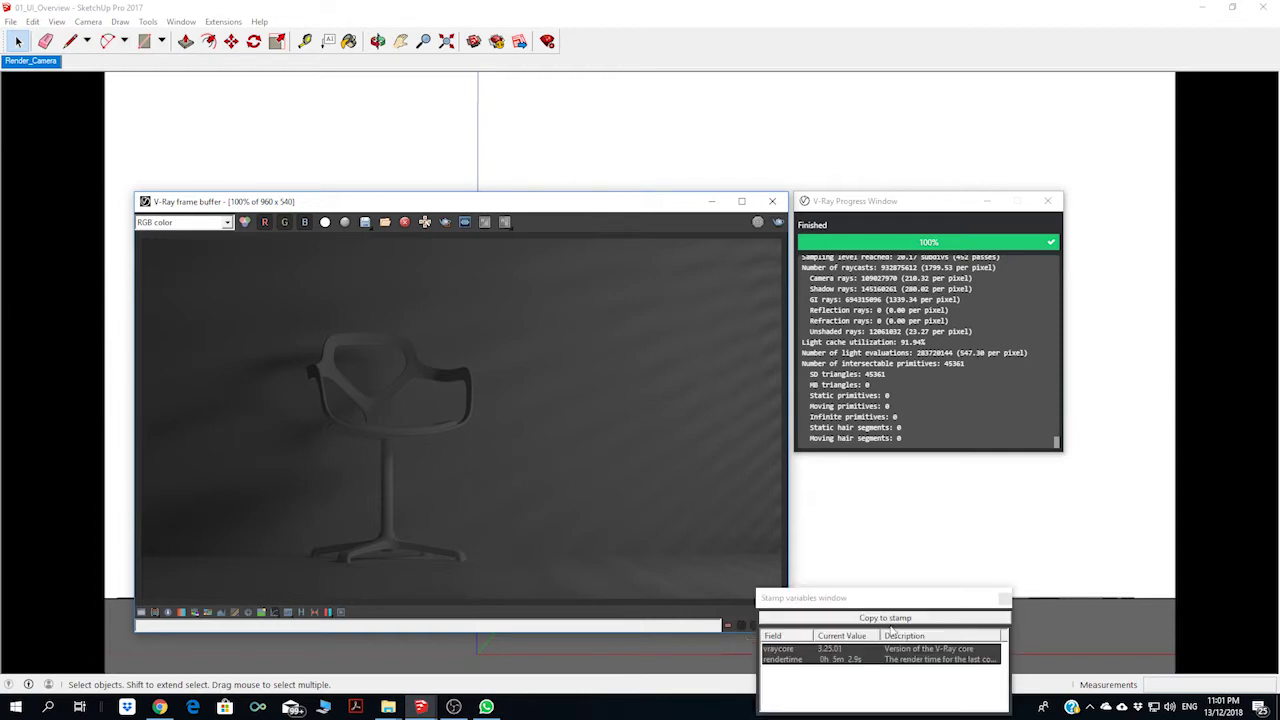
drag(897, 605, 622, 508)
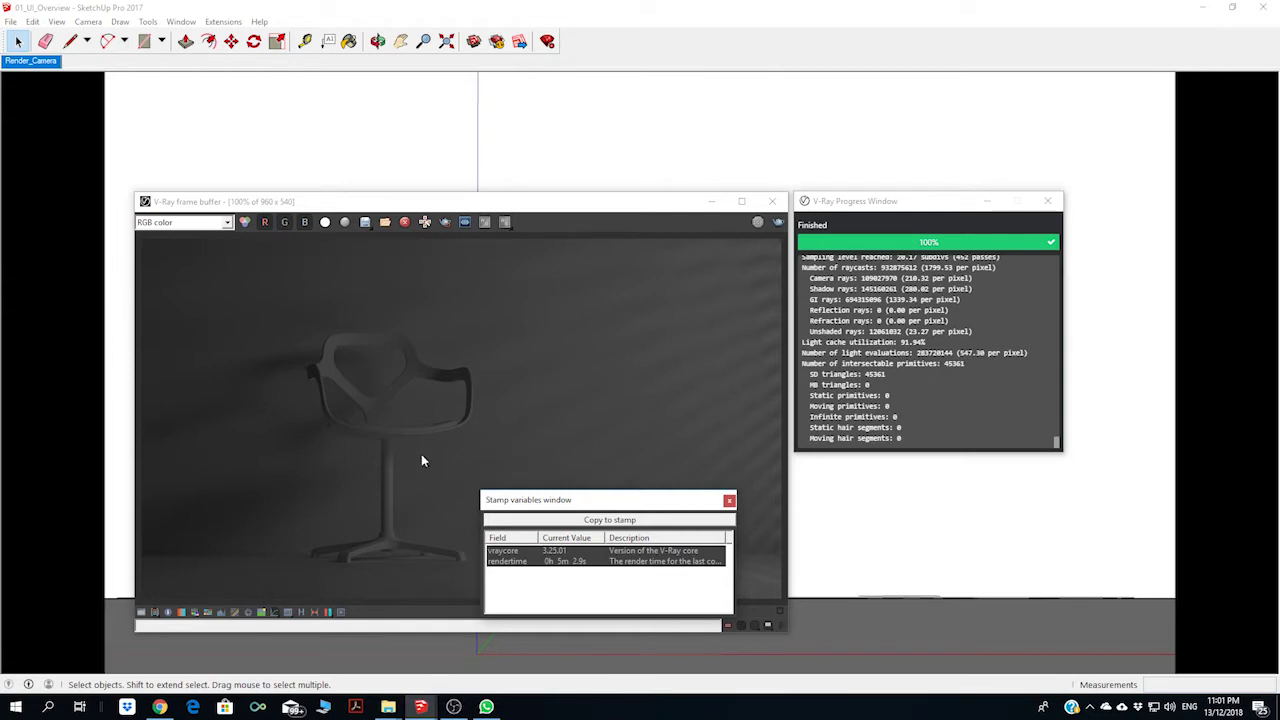
click(729, 500)
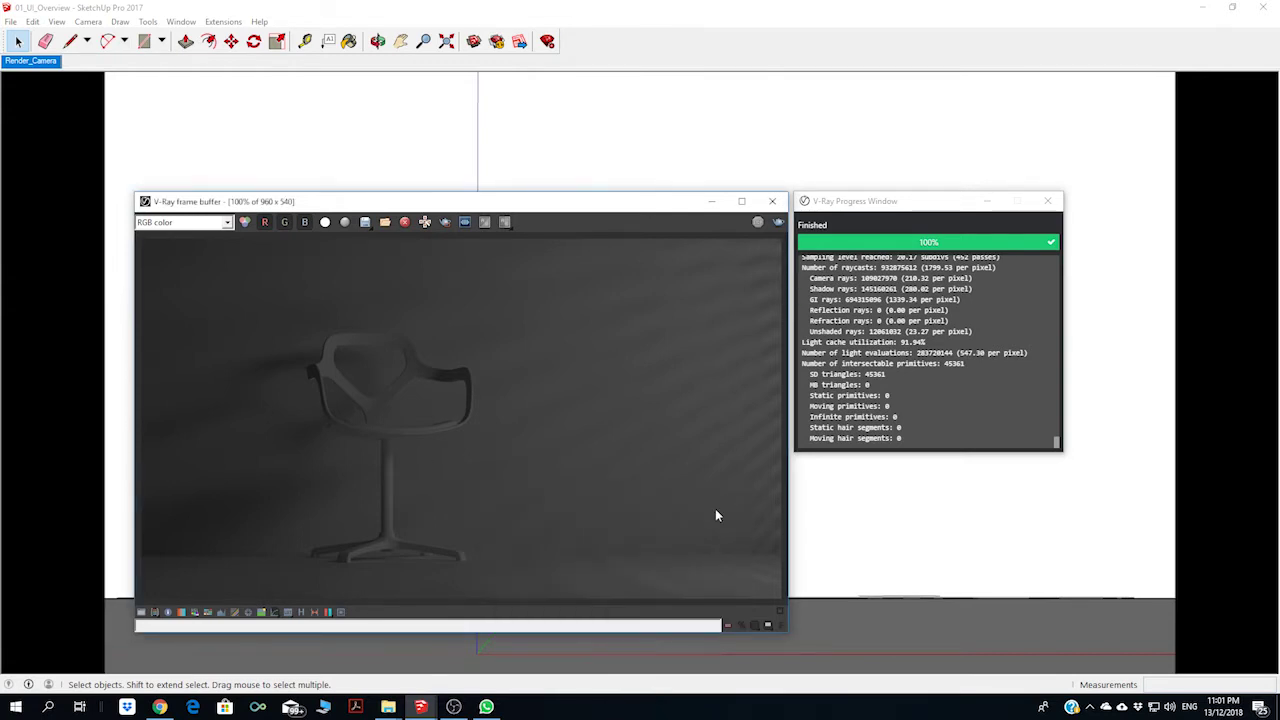
click(776, 208)
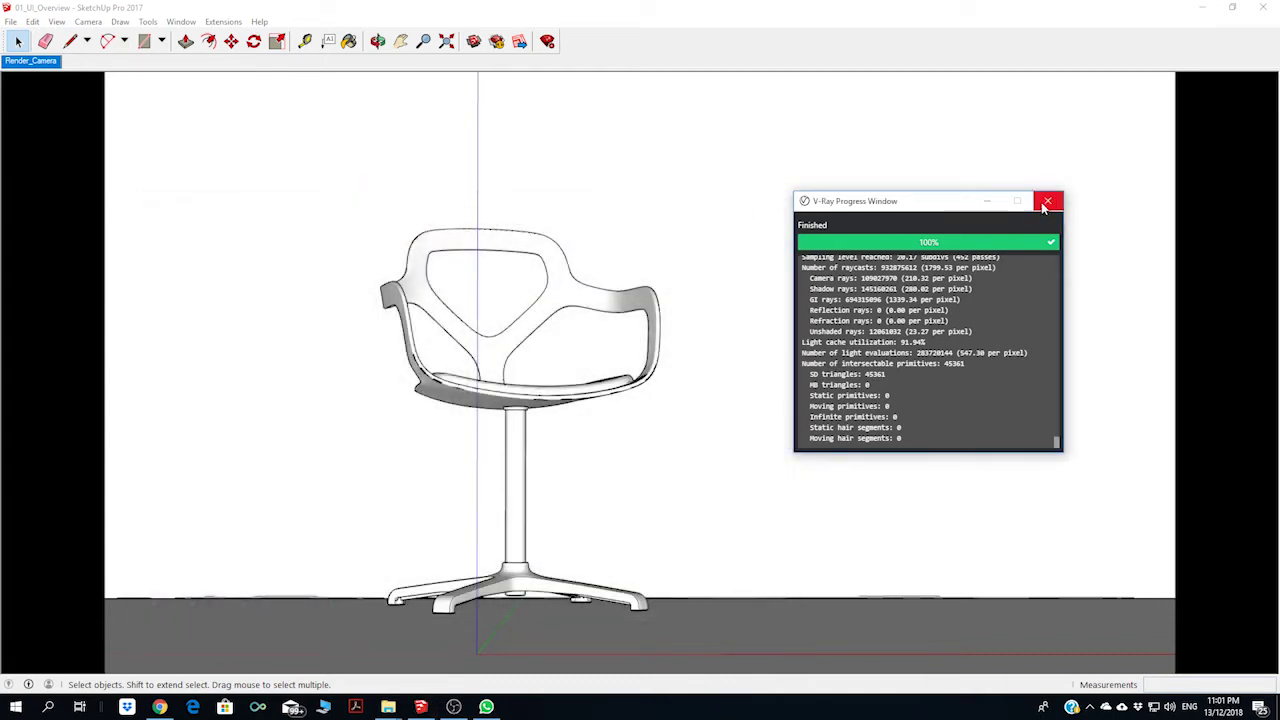
In the V-Ray Asset Editor Settings, enable GPU Acceleration and drop Quality from Custom to Low
click(1046, 203)
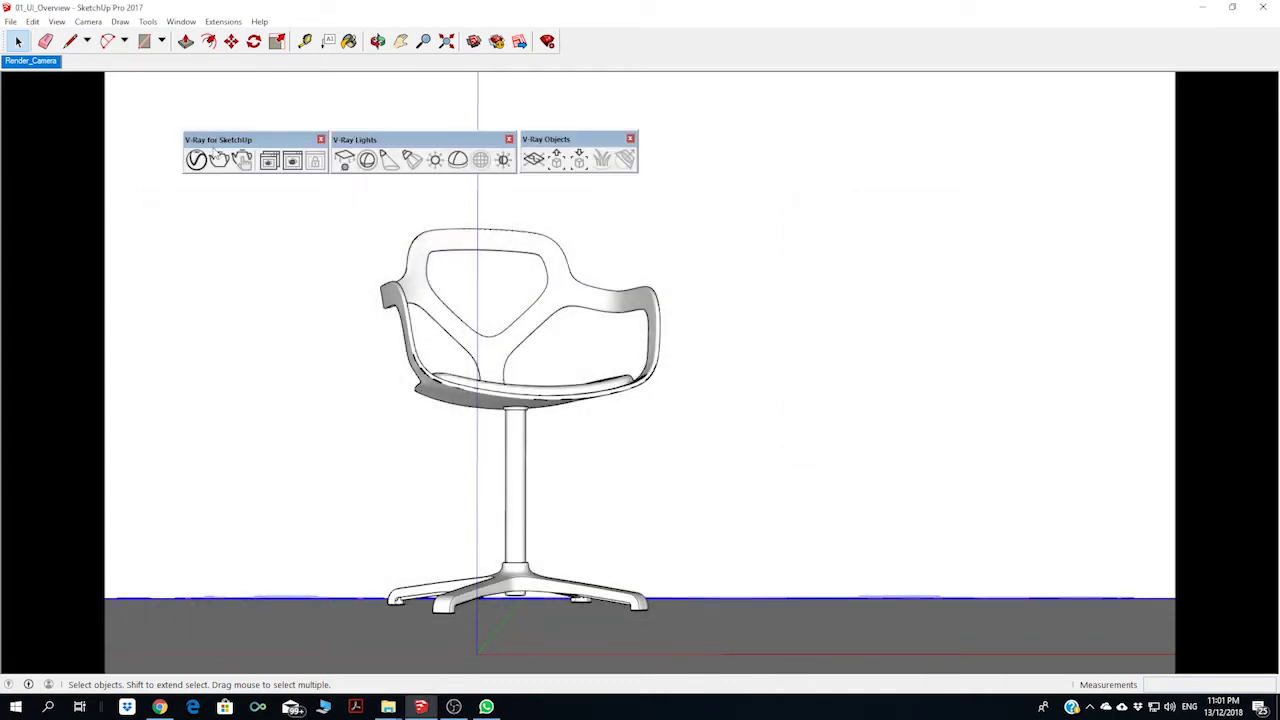
click(200, 161)
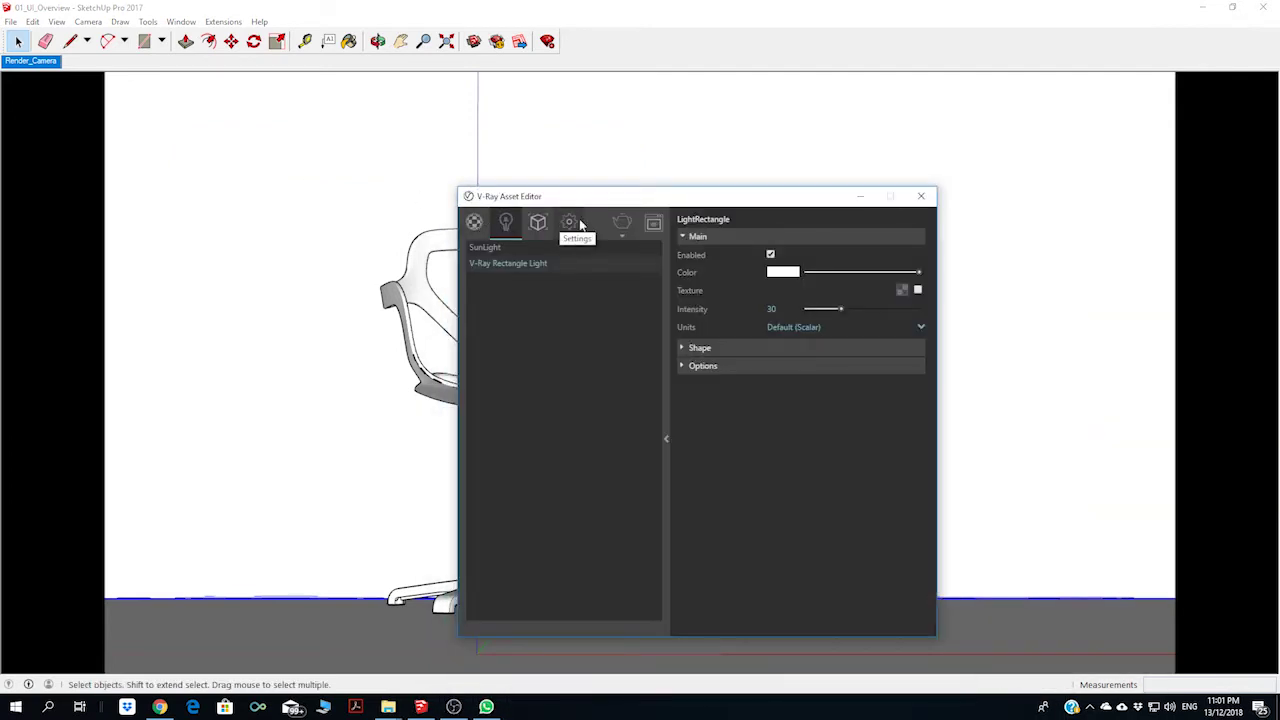
click(576, 223)
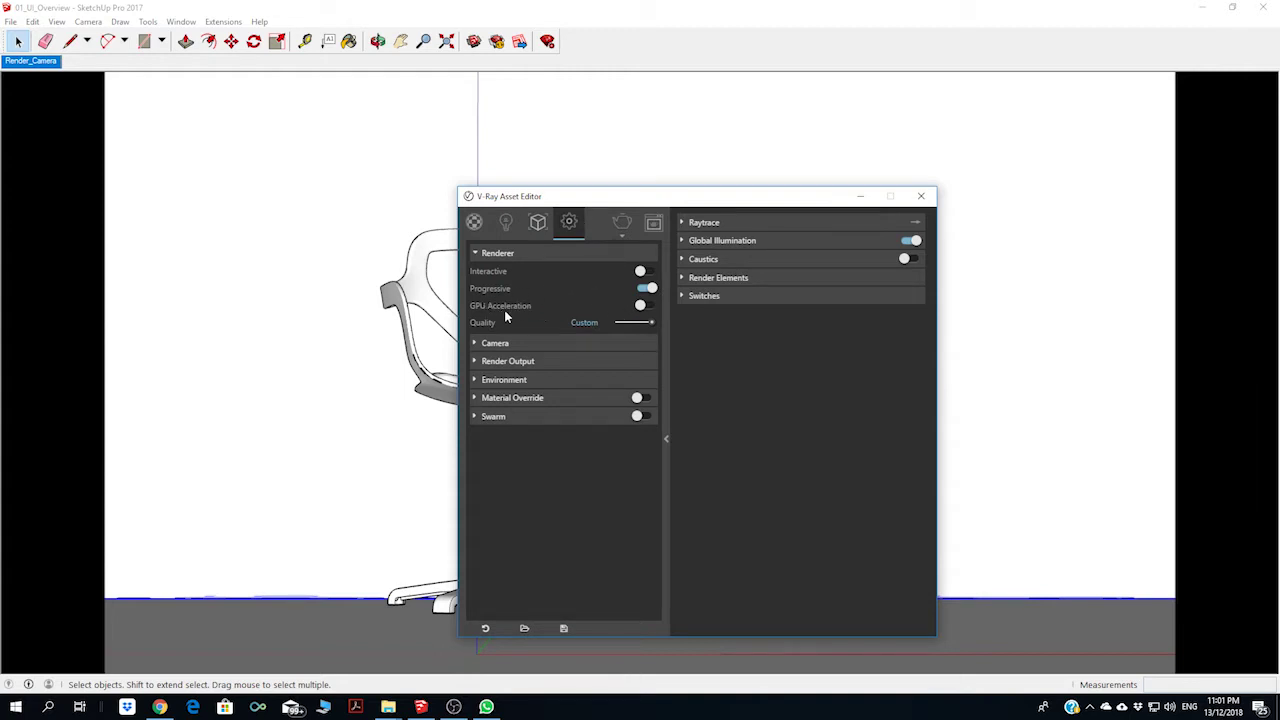
click(644, 306)
drag(652, 322, 633, 322)
drag(634, 325, 629, 326)
Render with the Low-quality GPU settings and view the stamp variables over the result
click(621, 222)
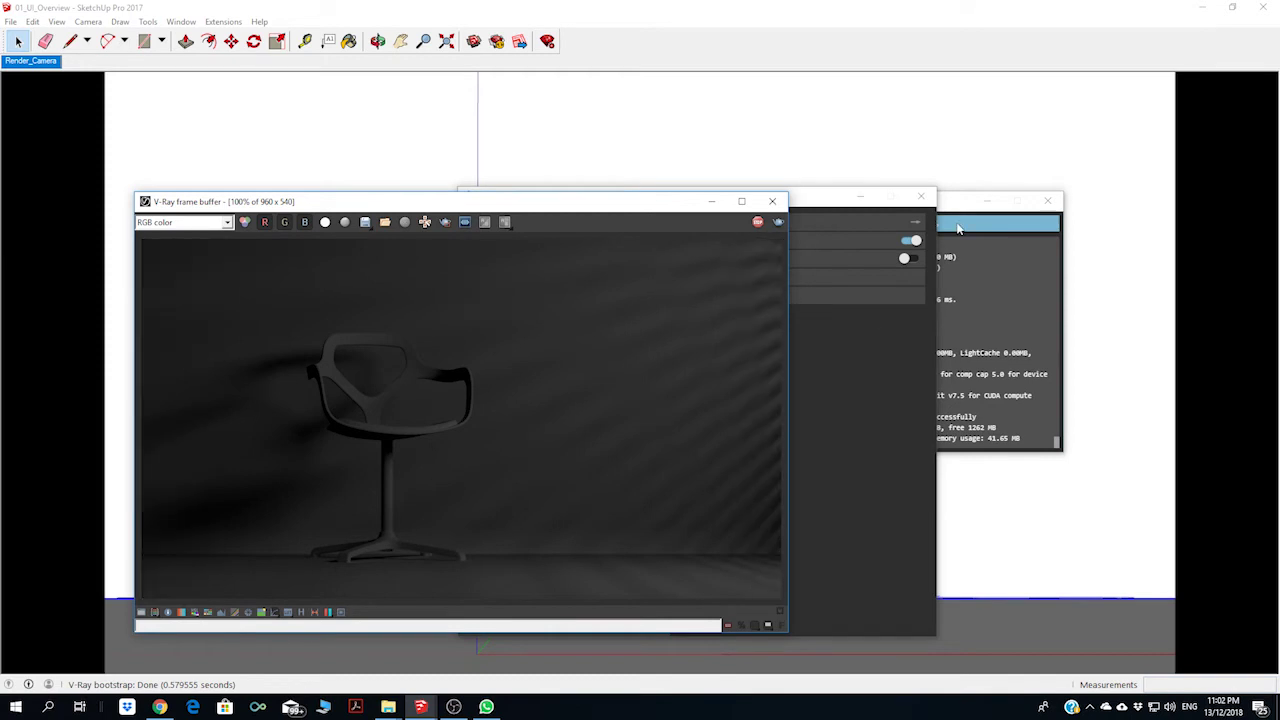
mouse_move(960, 198)
mouse_down()
mouse_move(1008, 197)
mouse_move(987, 210)
mouse_up()
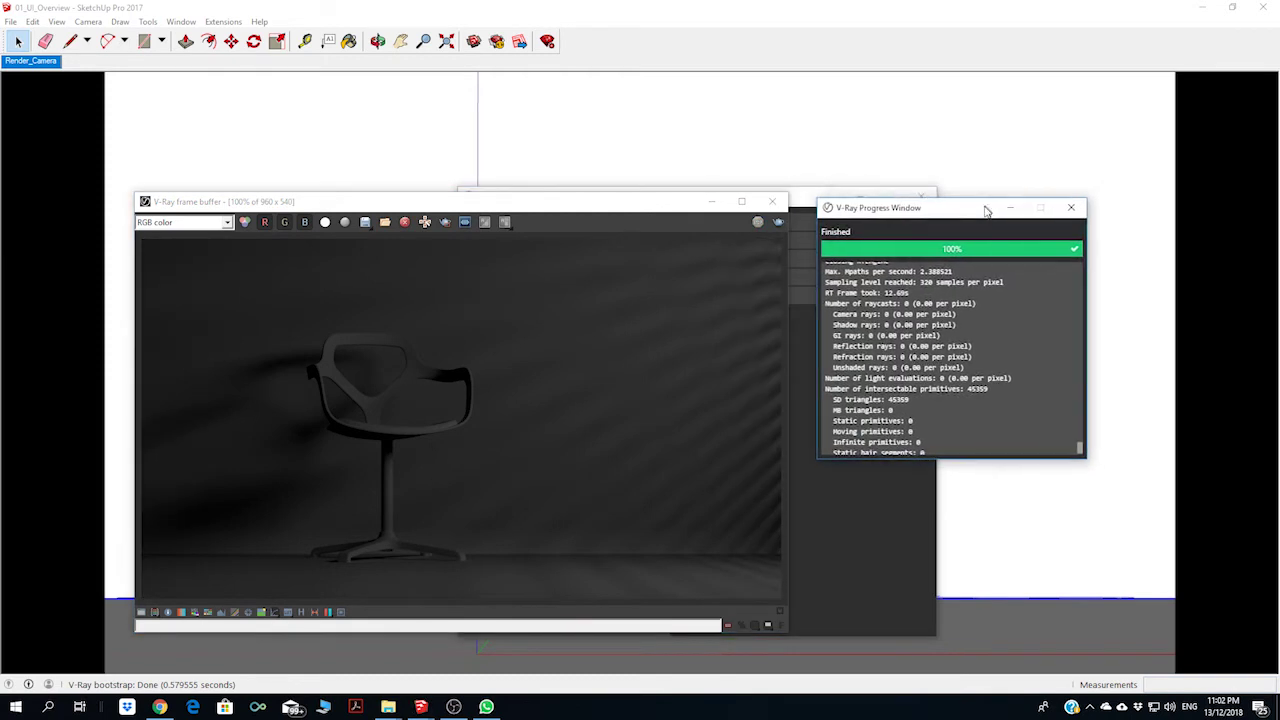
click(756, 627)
click(756, 627)
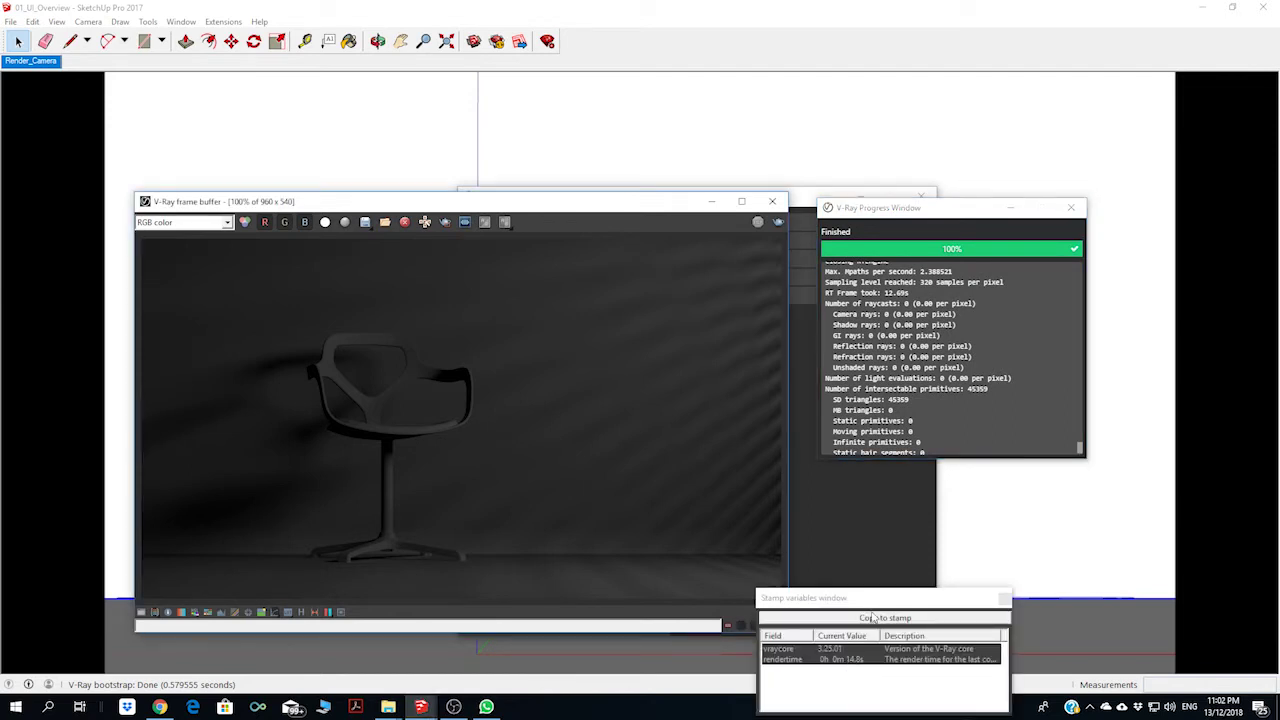
drag(870, 600, 613, 480)
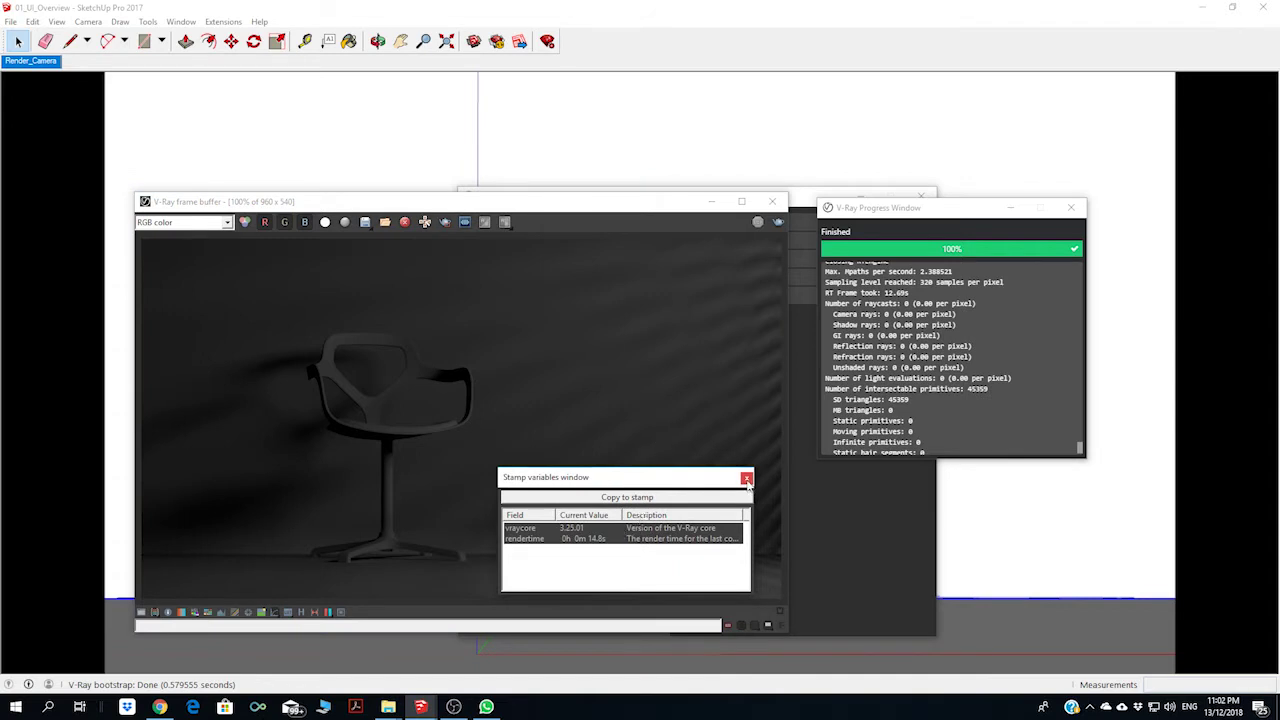
Close the stamp variables and progress report, and move the Asset Editor forward
click(746, 478)
click(1071, 207)
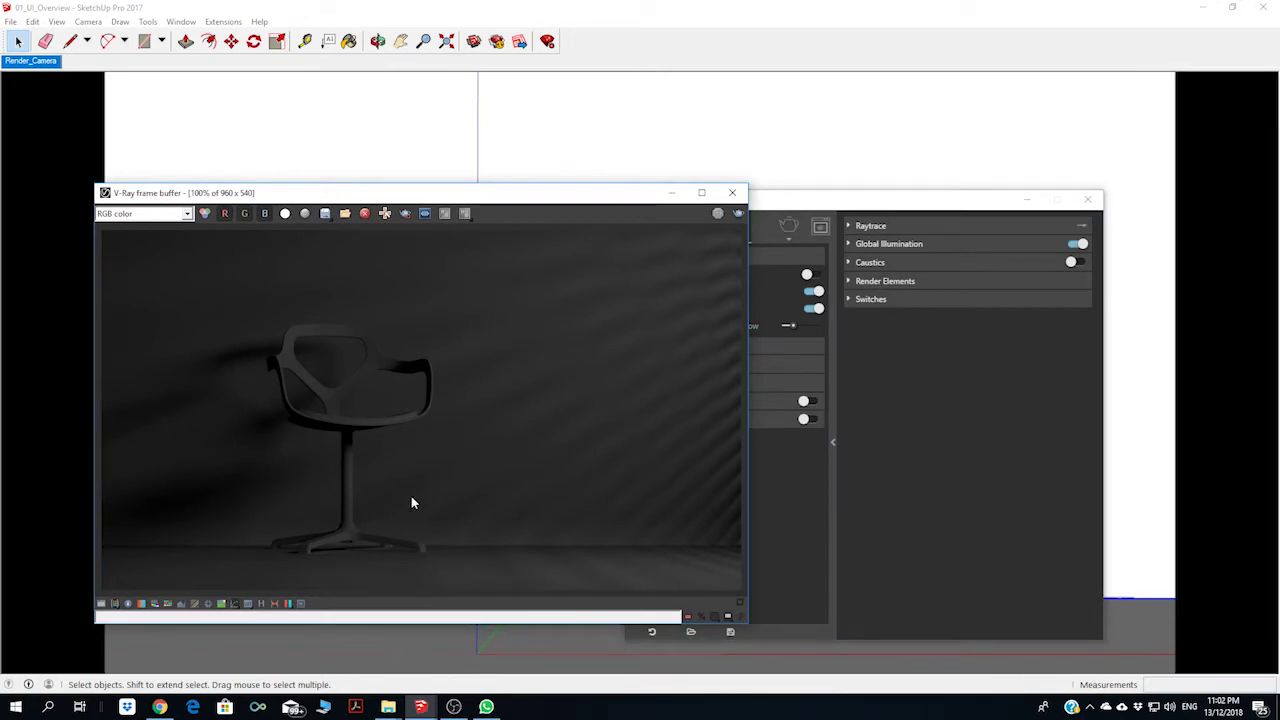
drag(825, 200, 916, 173)
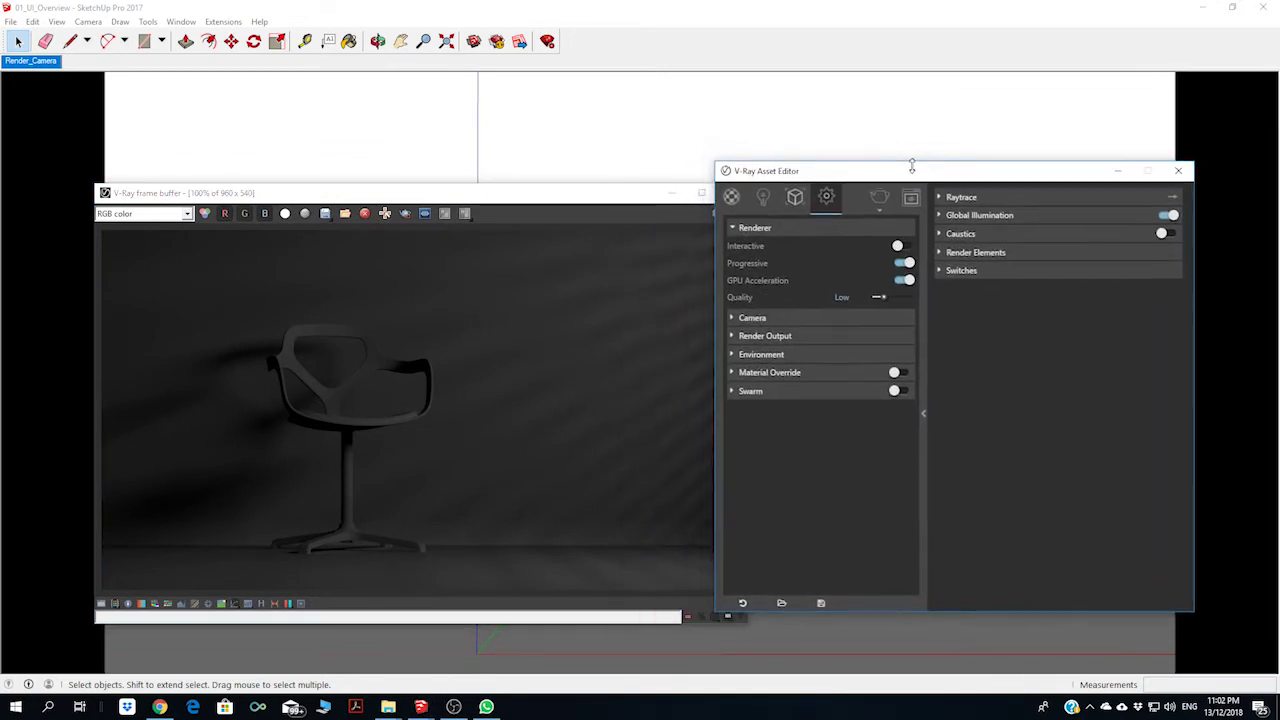
Set the V-Ray render quality from Low to Medium and render the chair again
drag(635, 193, 583, 173)
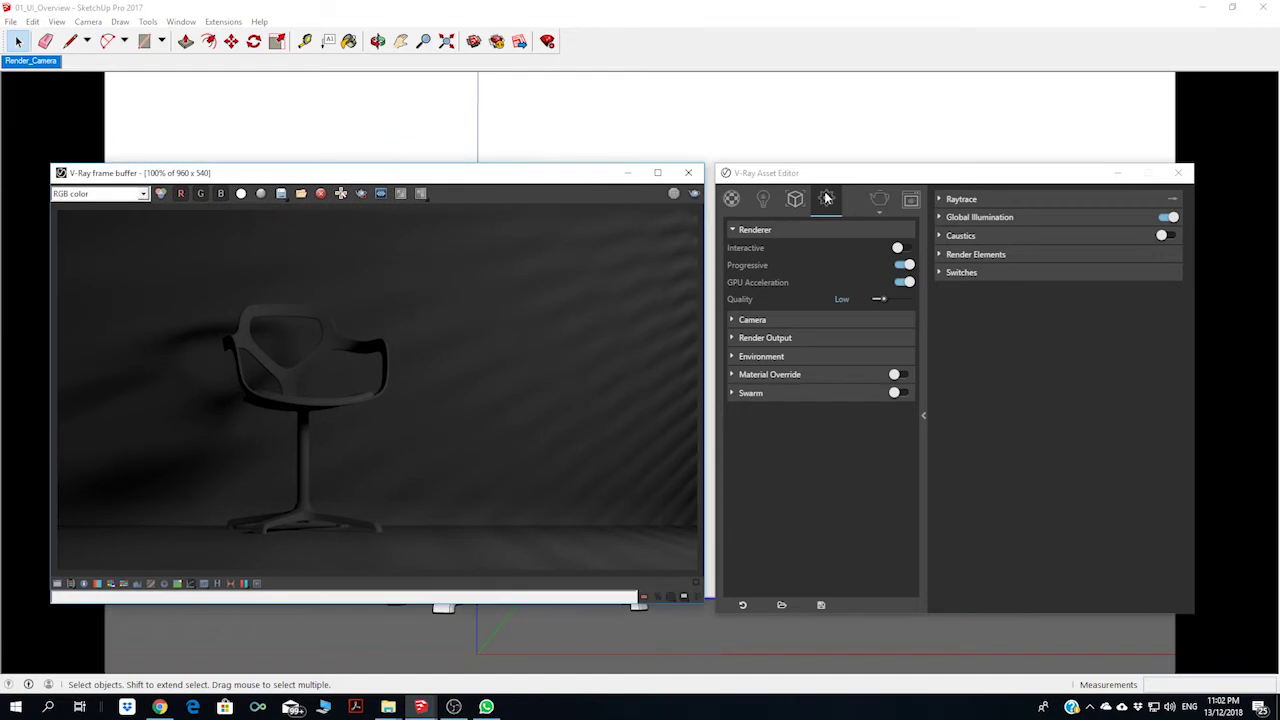
drag(852, 176, 843, 177)
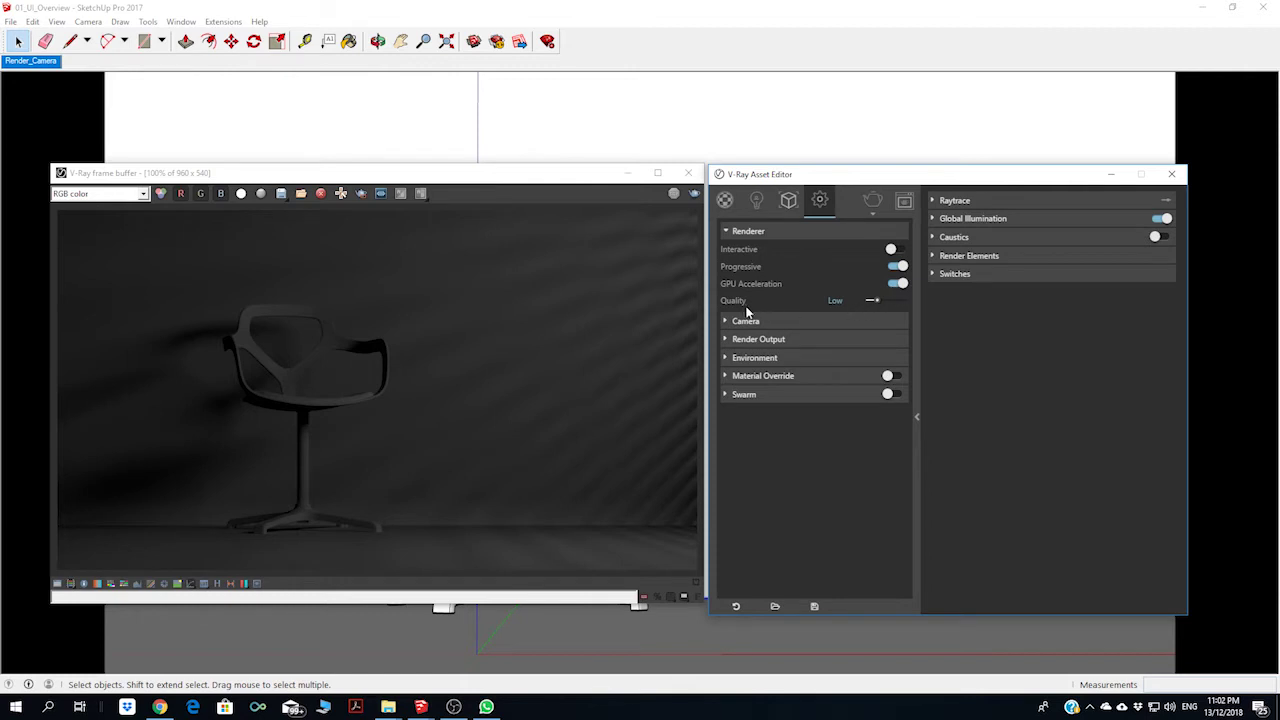
drag(875, 301, 885, 301)
click(869, 200)
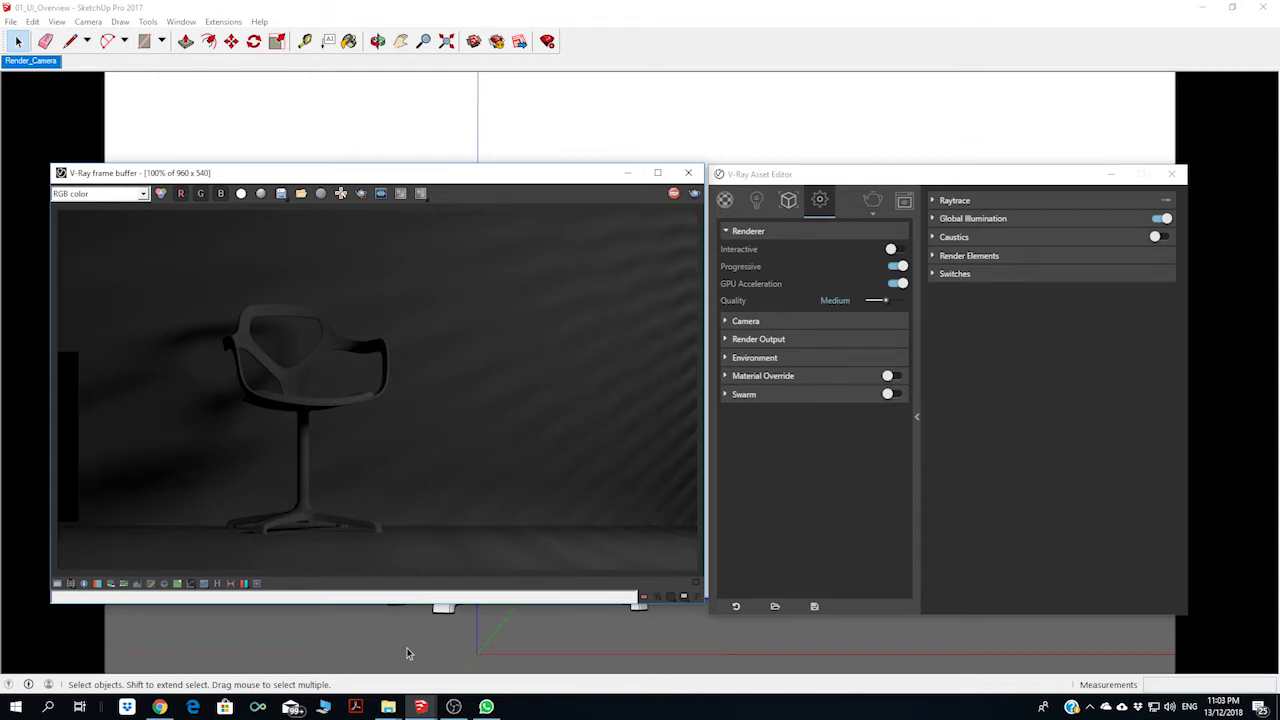
Open the stamp variables list, move it up and left, then close it
click(658, 598)
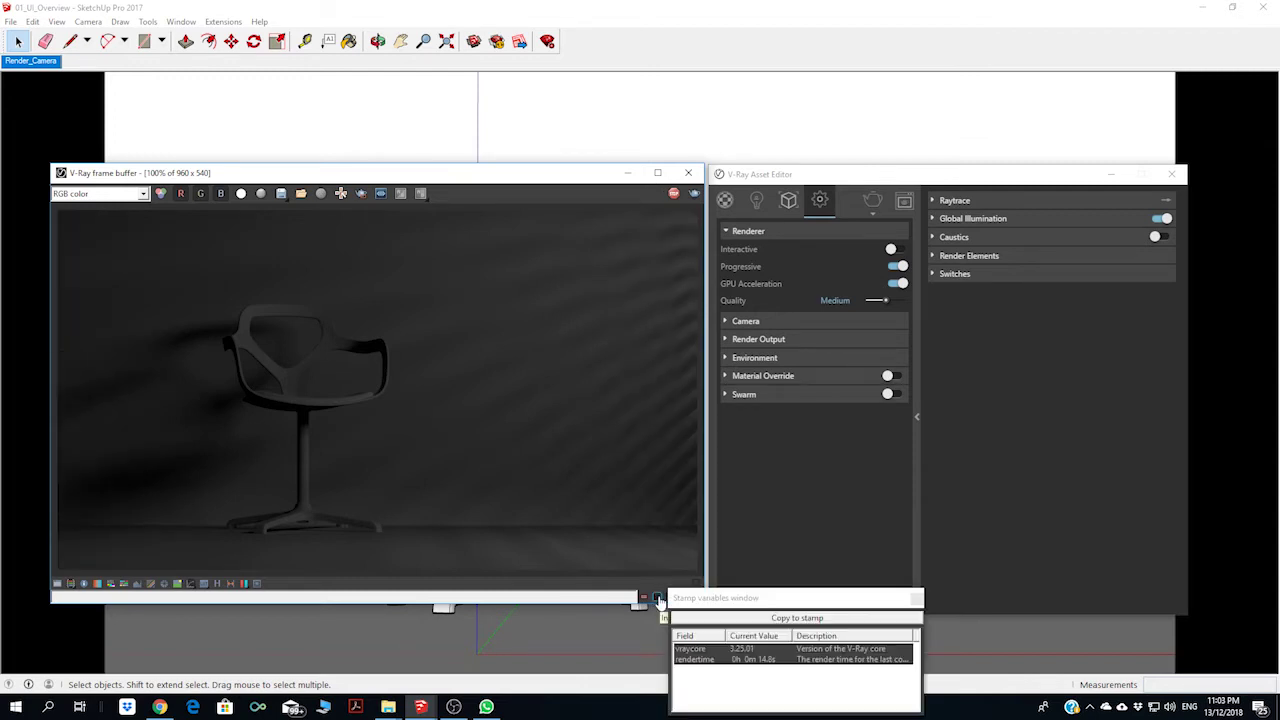
click(787, 601)
drag(787, 600, 682, 558)
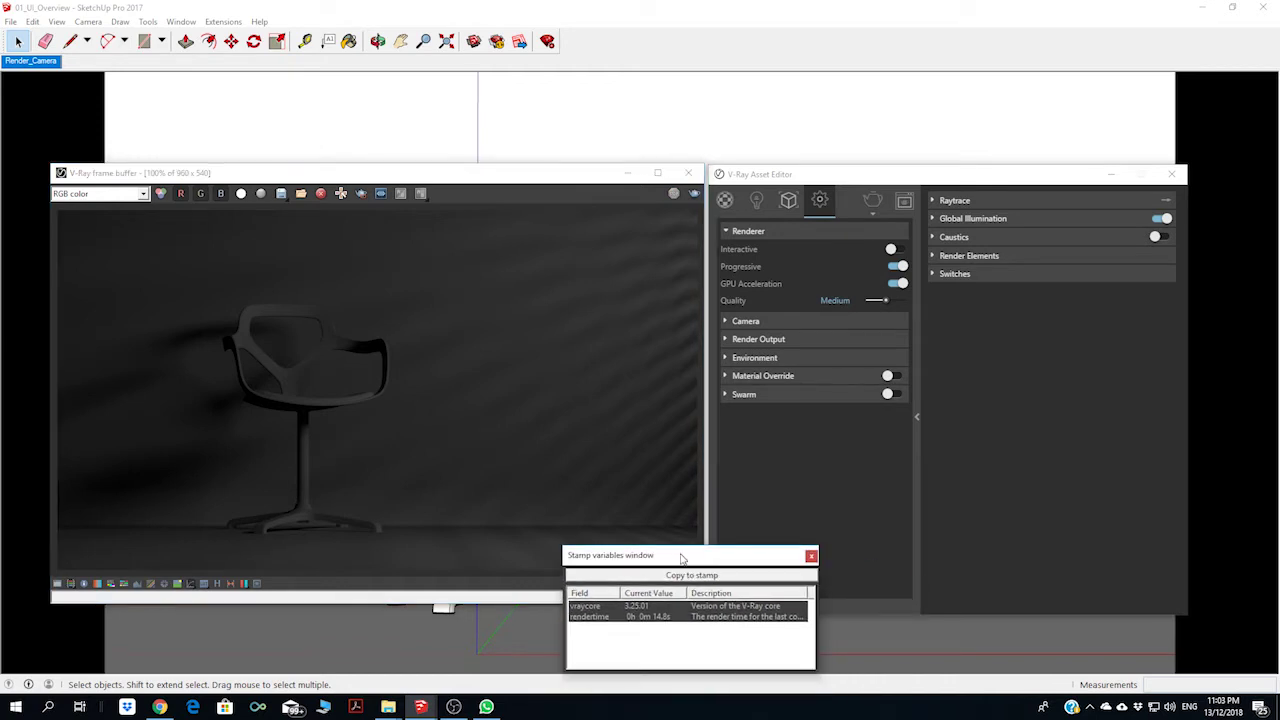
click(811, 555)
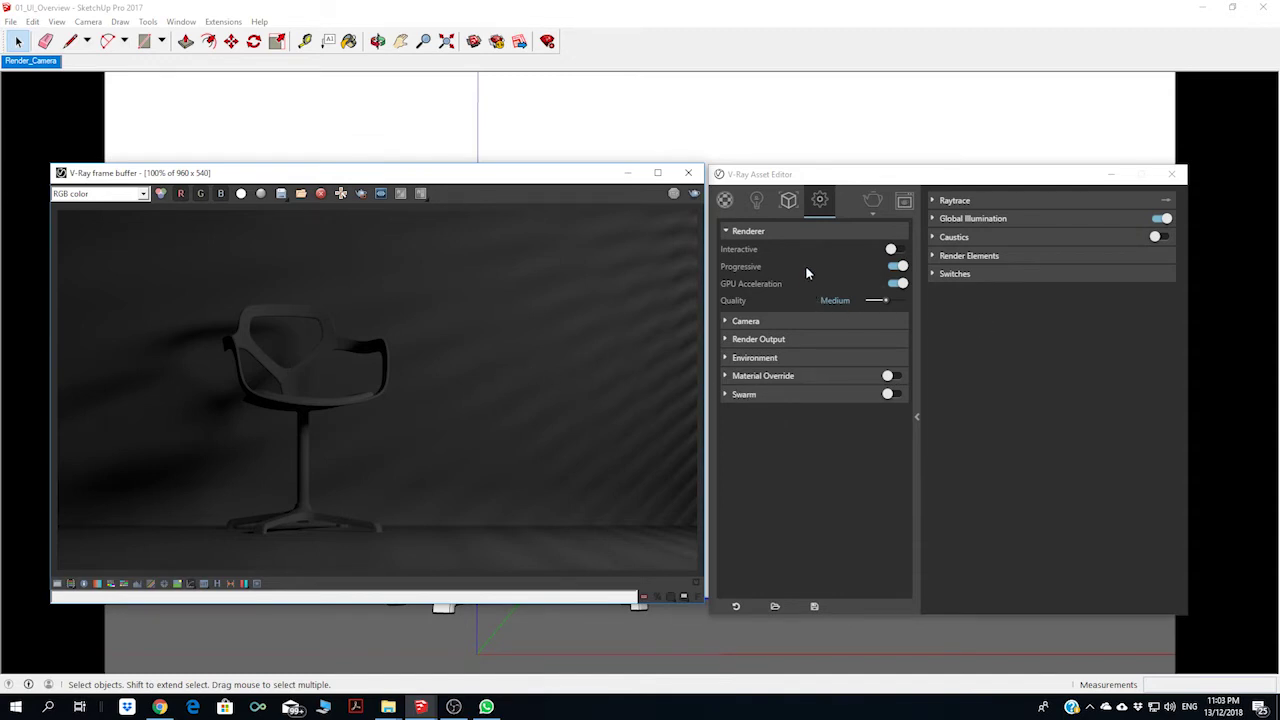
Show the scene's lights and select the V-Ray Rectangle Light's settings
click(758, 201)
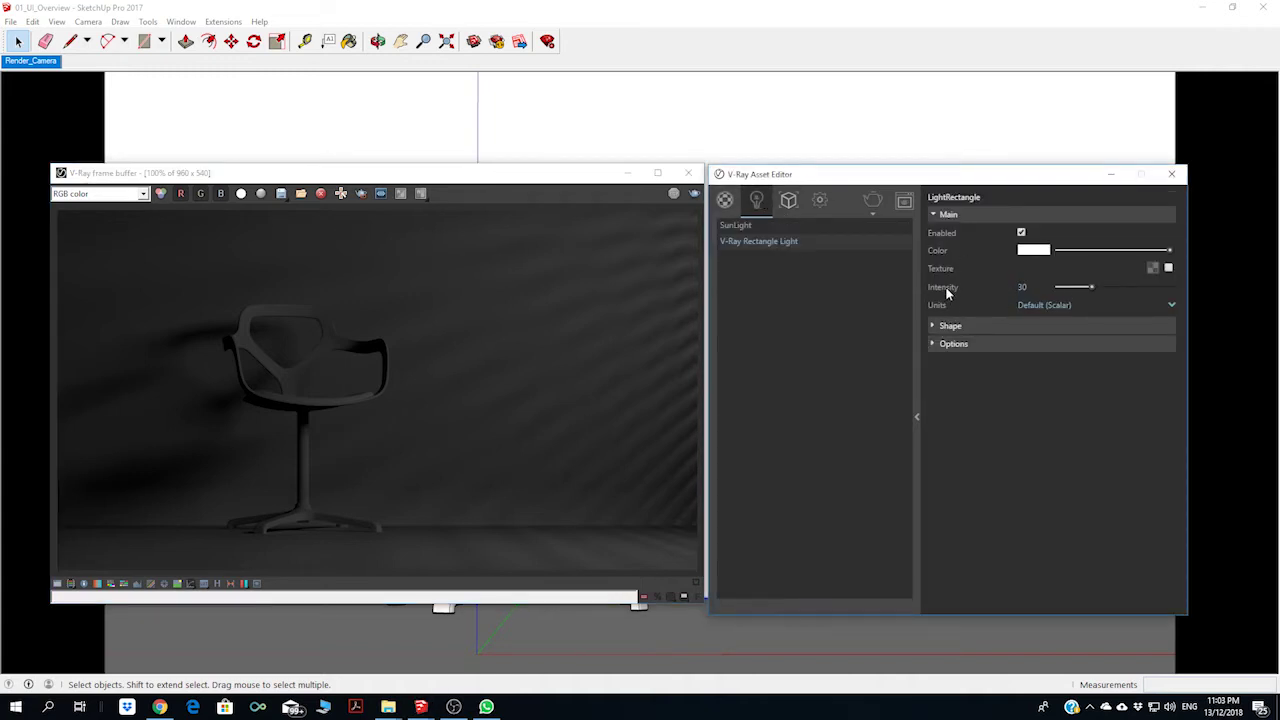
click(740, 227)
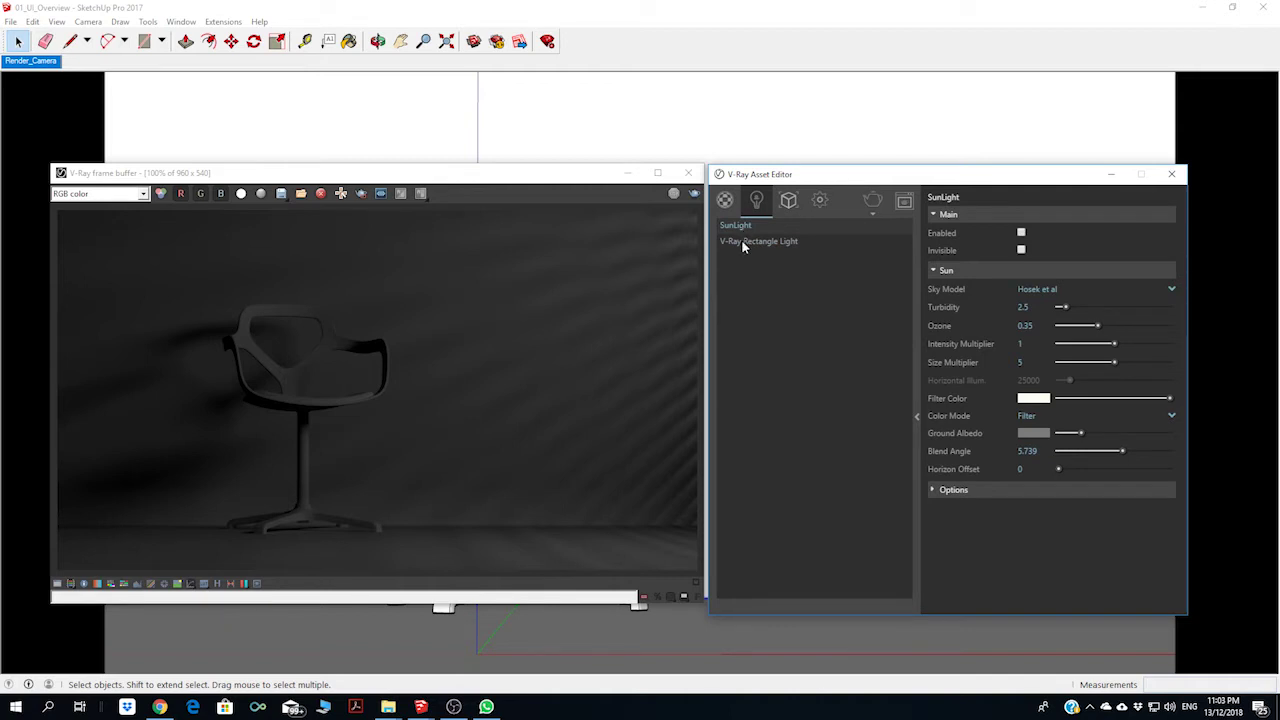
click(742, 242)
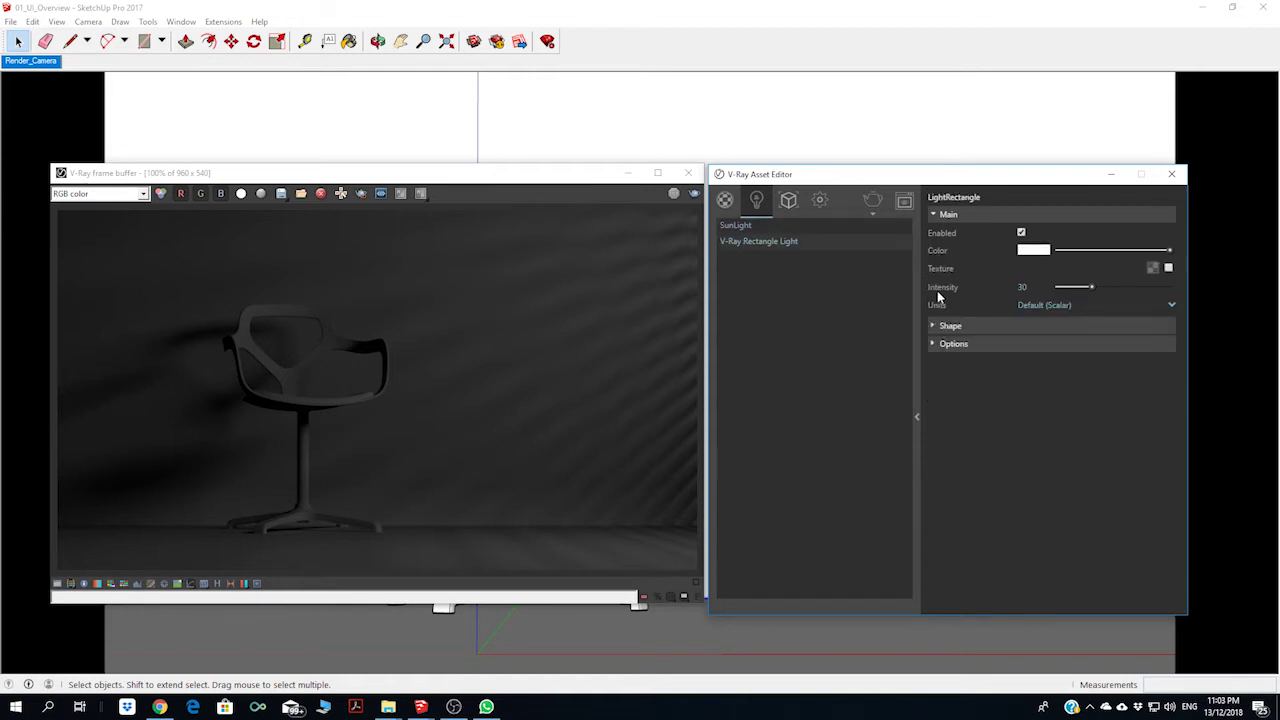
Raise the Rectangle Light's intensity to 100 and re-render the scene
drag(1091, 288, 1111, 288)
click(1113, 289)
drag(1112, 288, 1178, 289)
click(1172, 289)
click(872, 204)
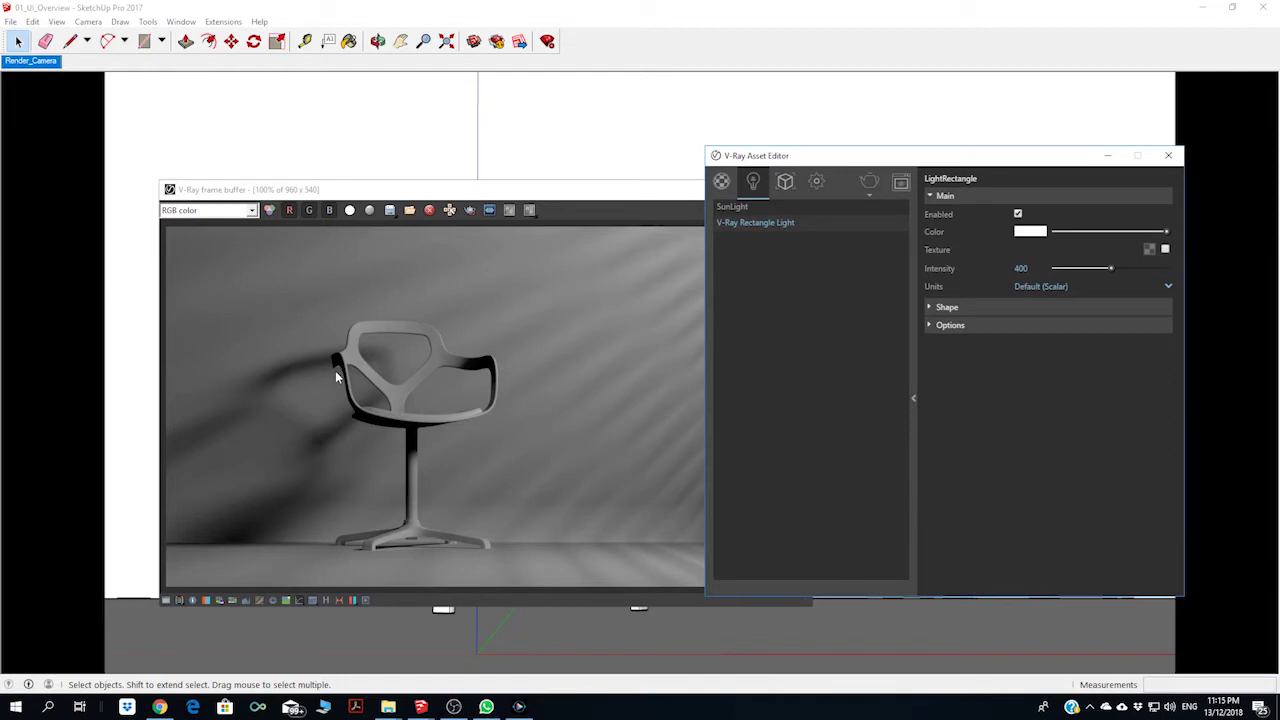
Place the frame buffer showing the brighter render side by side with the Asset Editor
drag(435, 195, 393, 157)
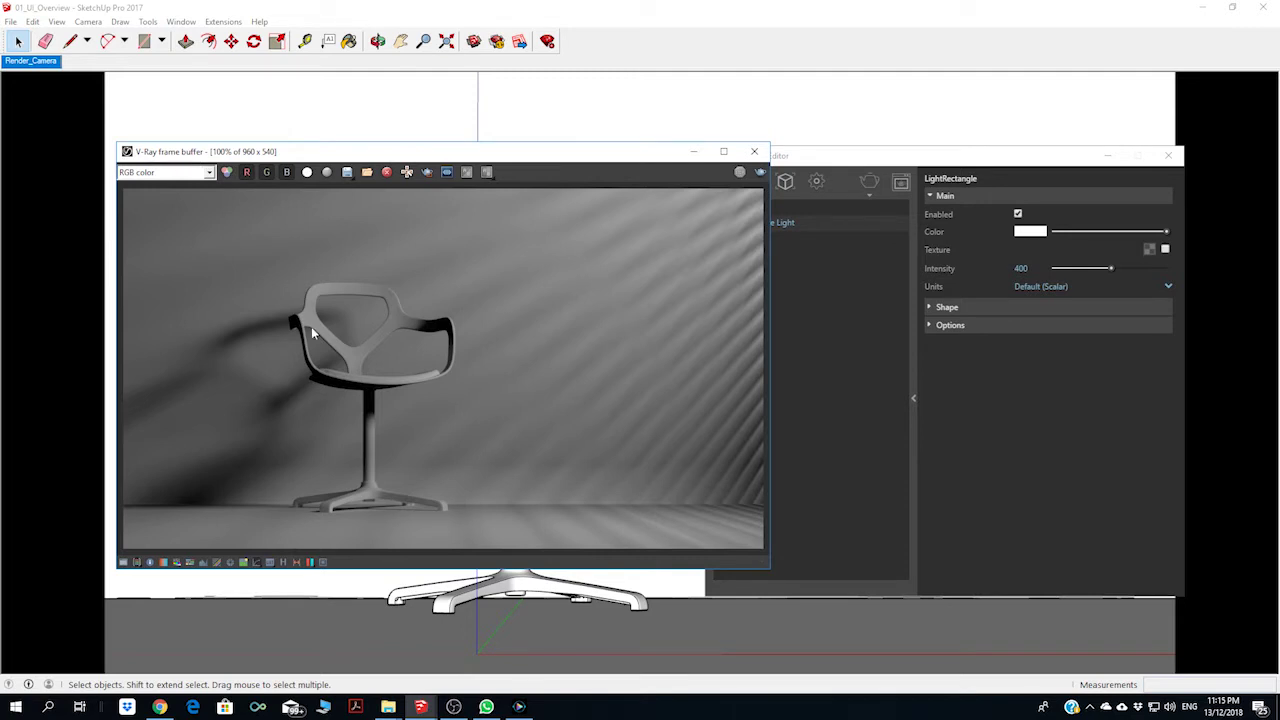
drag(553, 161, 553, 167)
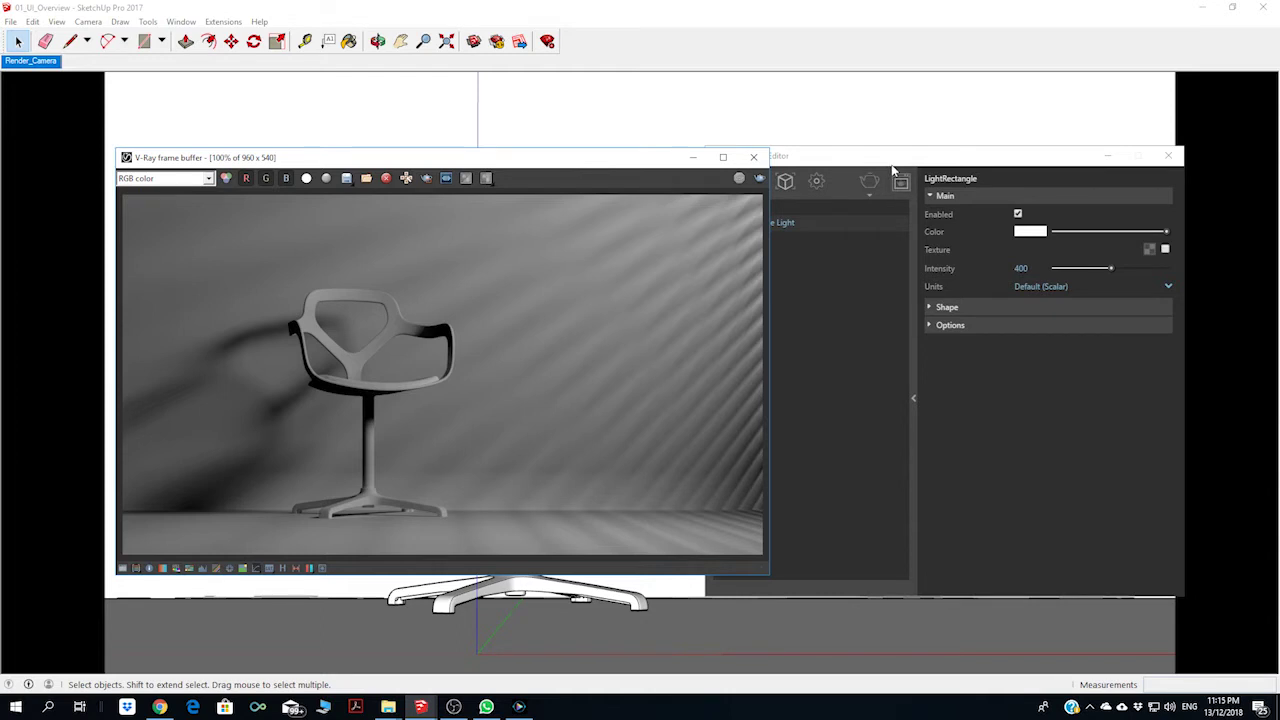
drag(889, 160, 742, 163)
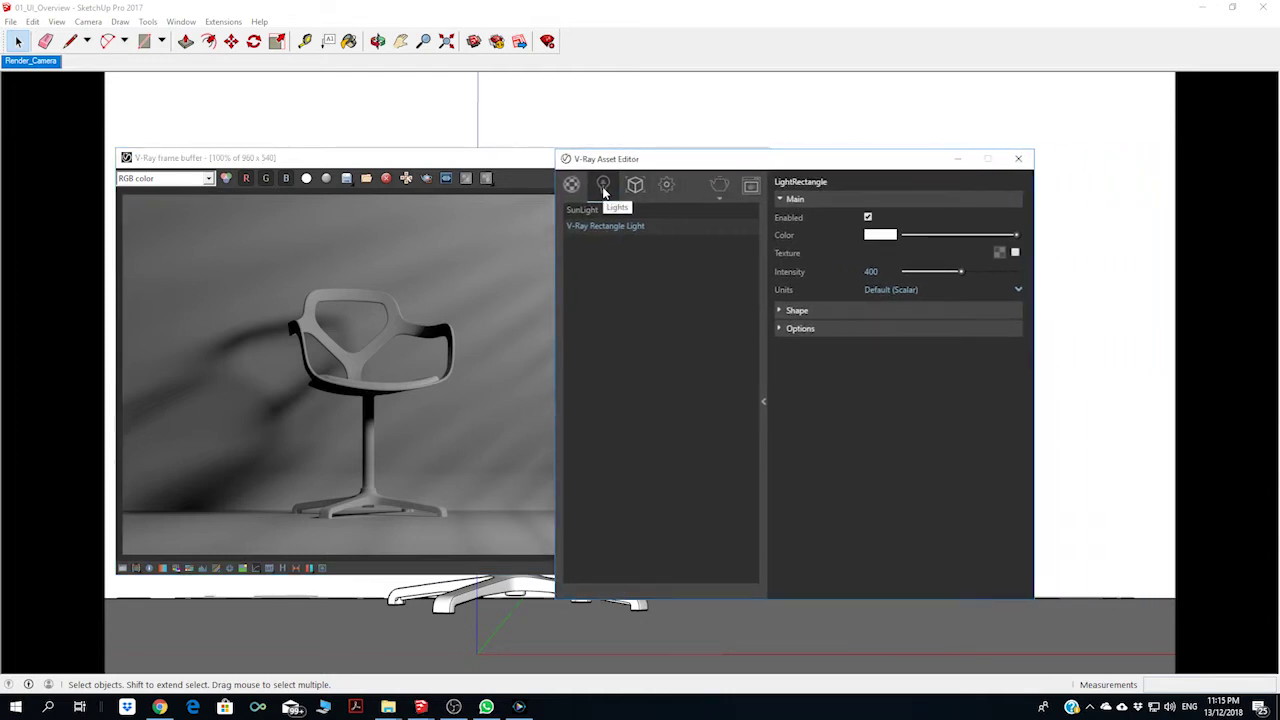
In the Materials list, collapse the options panel and create a new Generic material
click(572, 187)
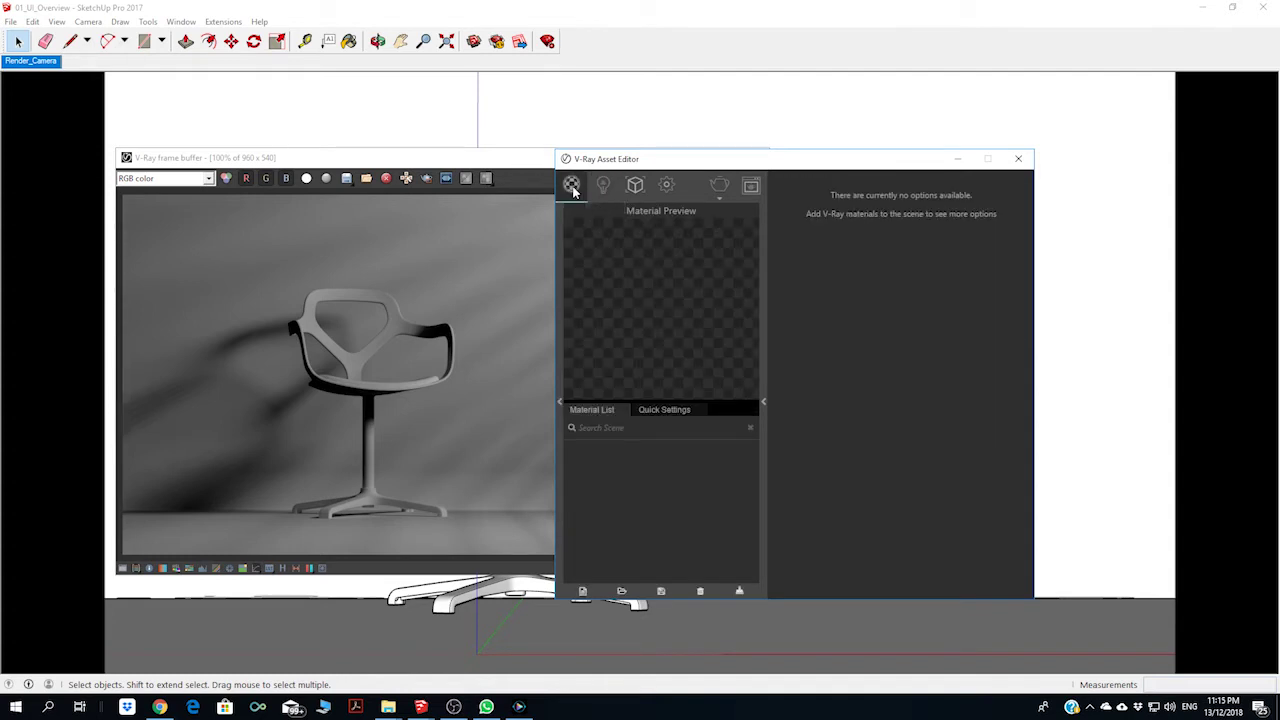
click(572, 186)
click(763, 402)
click(763, 402)
click(763, 400)
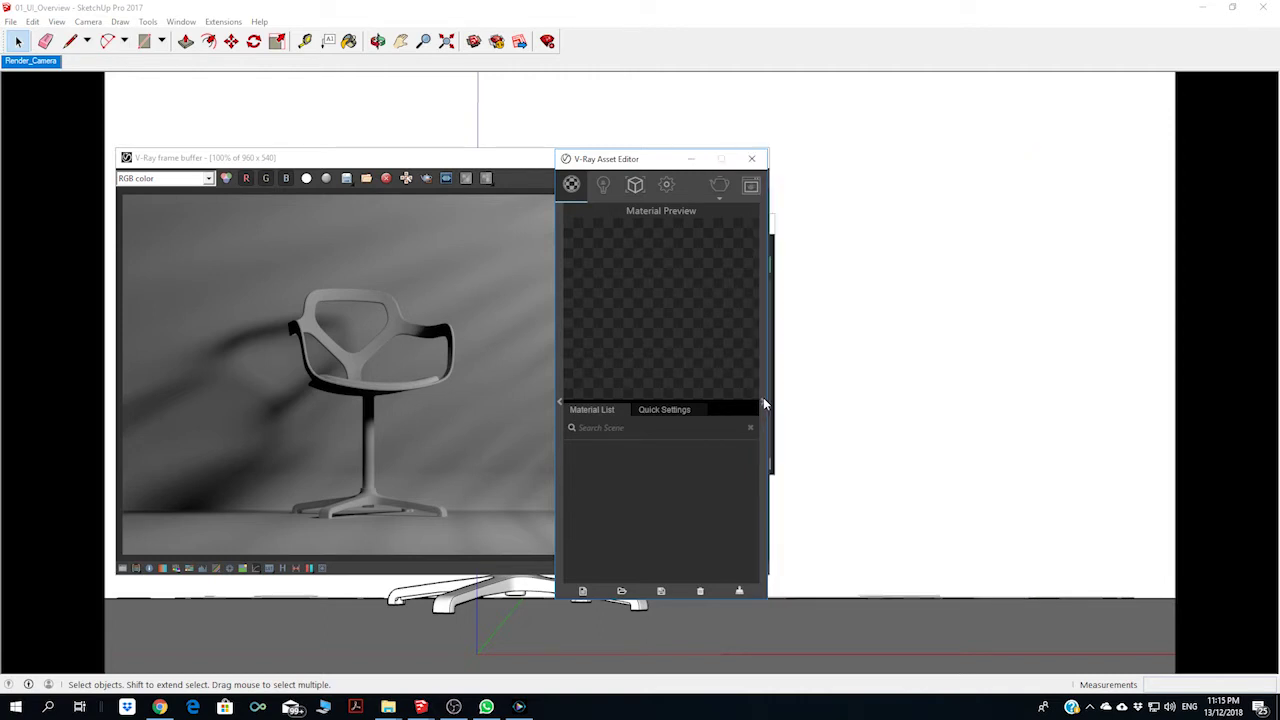
click(584, 591)
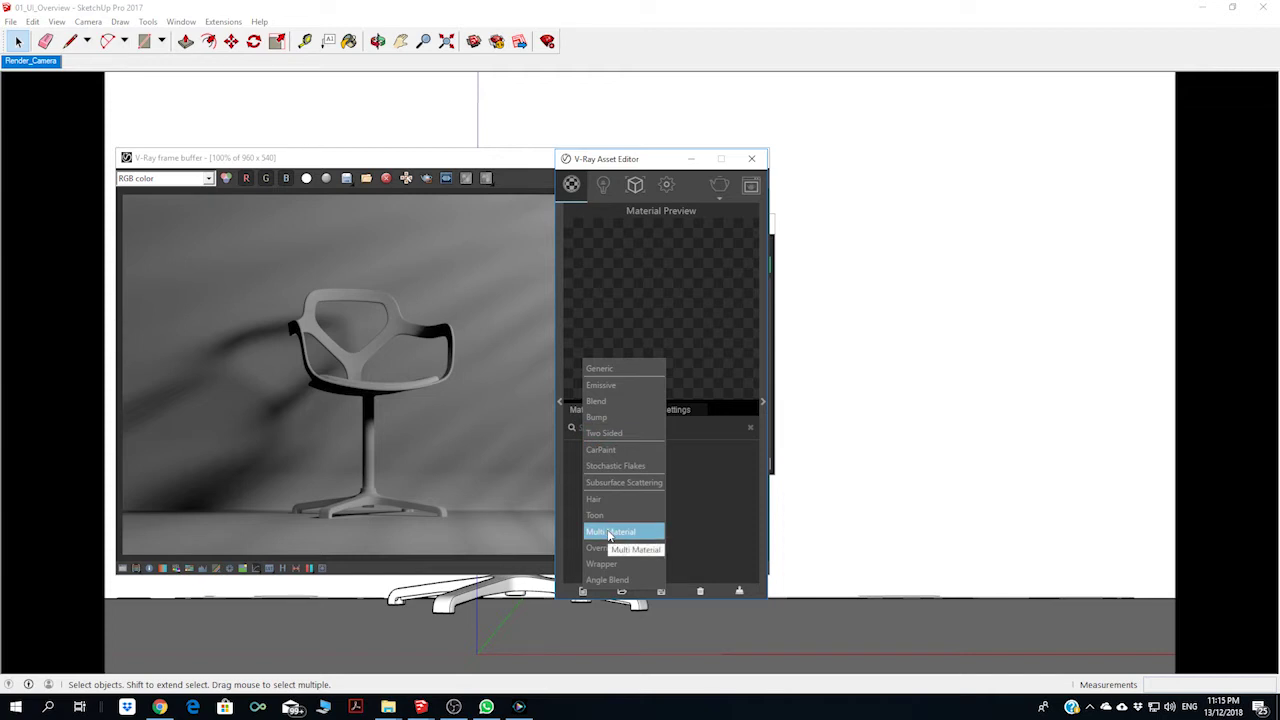
click(620, 370)
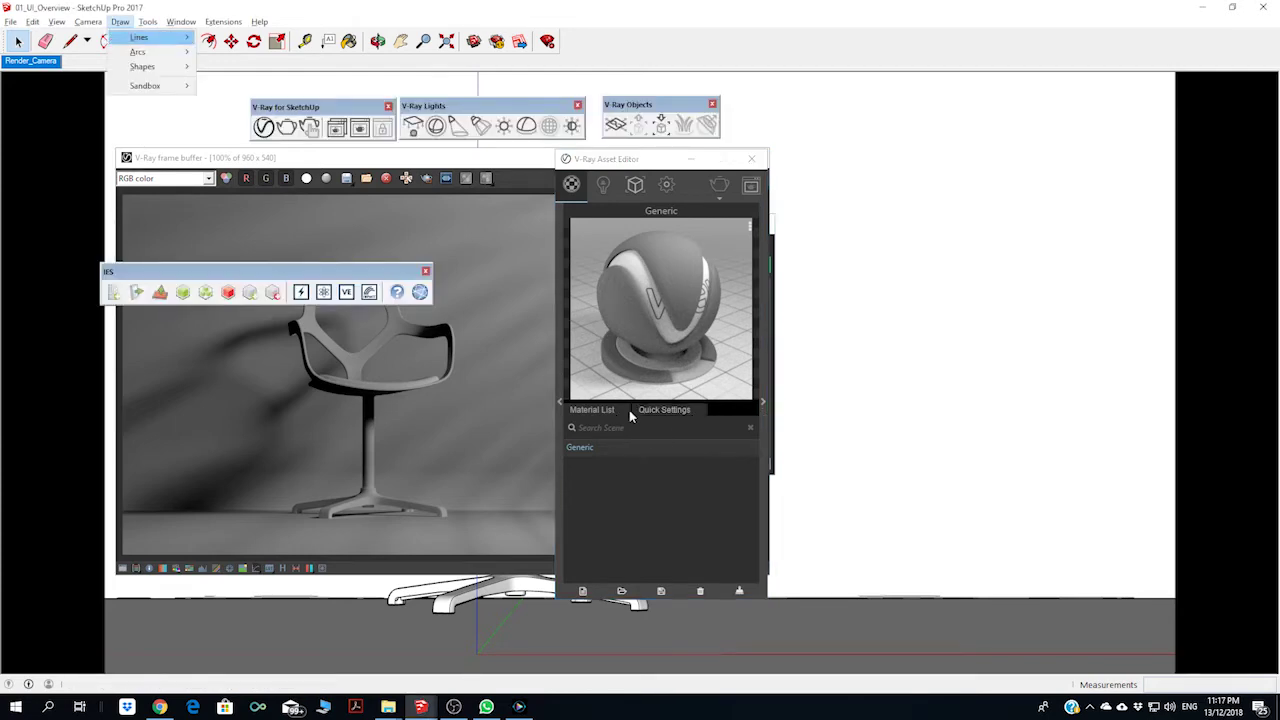
click(424, 270)
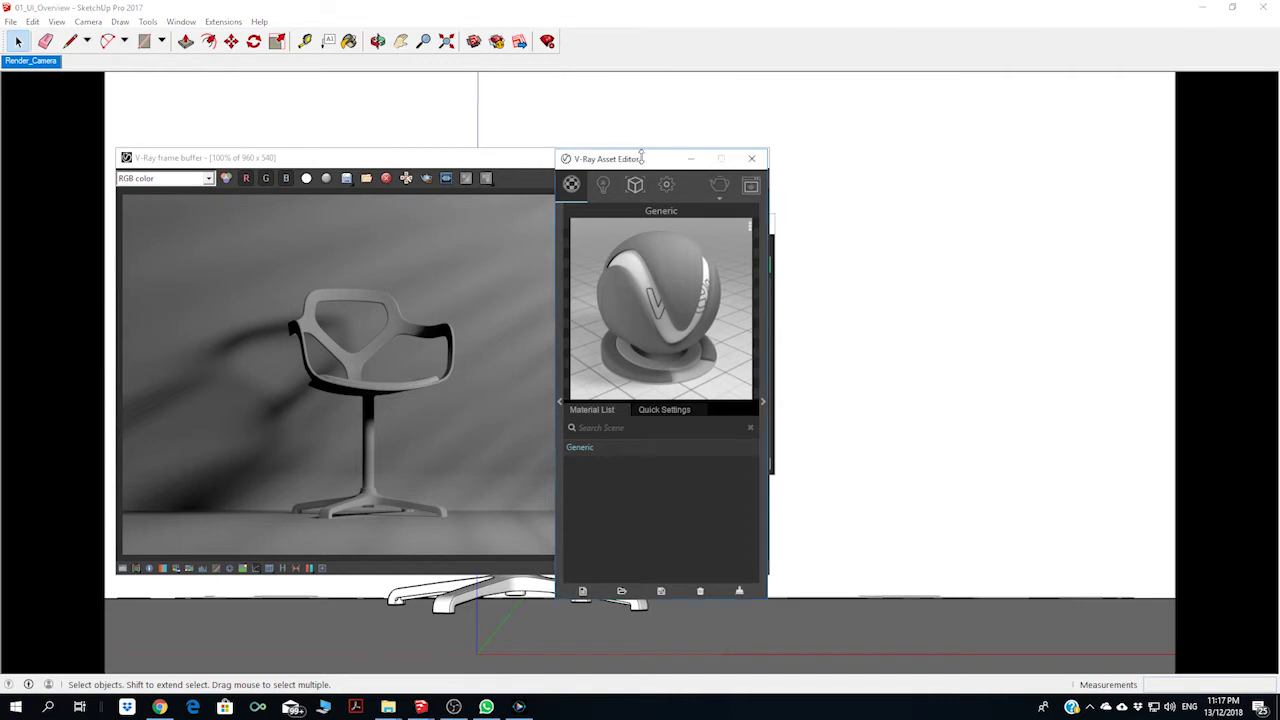
Minimise the frame buffer and close the progress window, leaving the chair beside the Asset Editor
drag(638, 162, 850, 163)
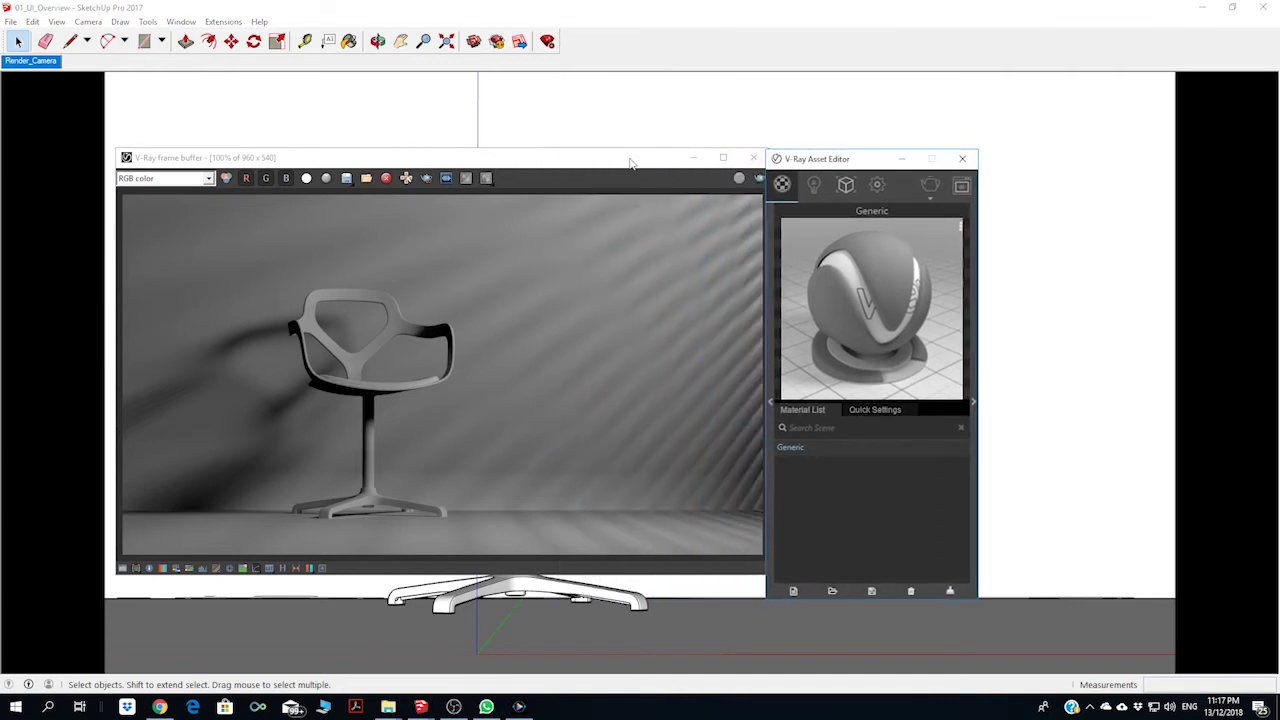
mouse_move(632, 163)
mouse_down()
mouse_move(590, 178)
mouse_move(610, 169)
mouse_up()
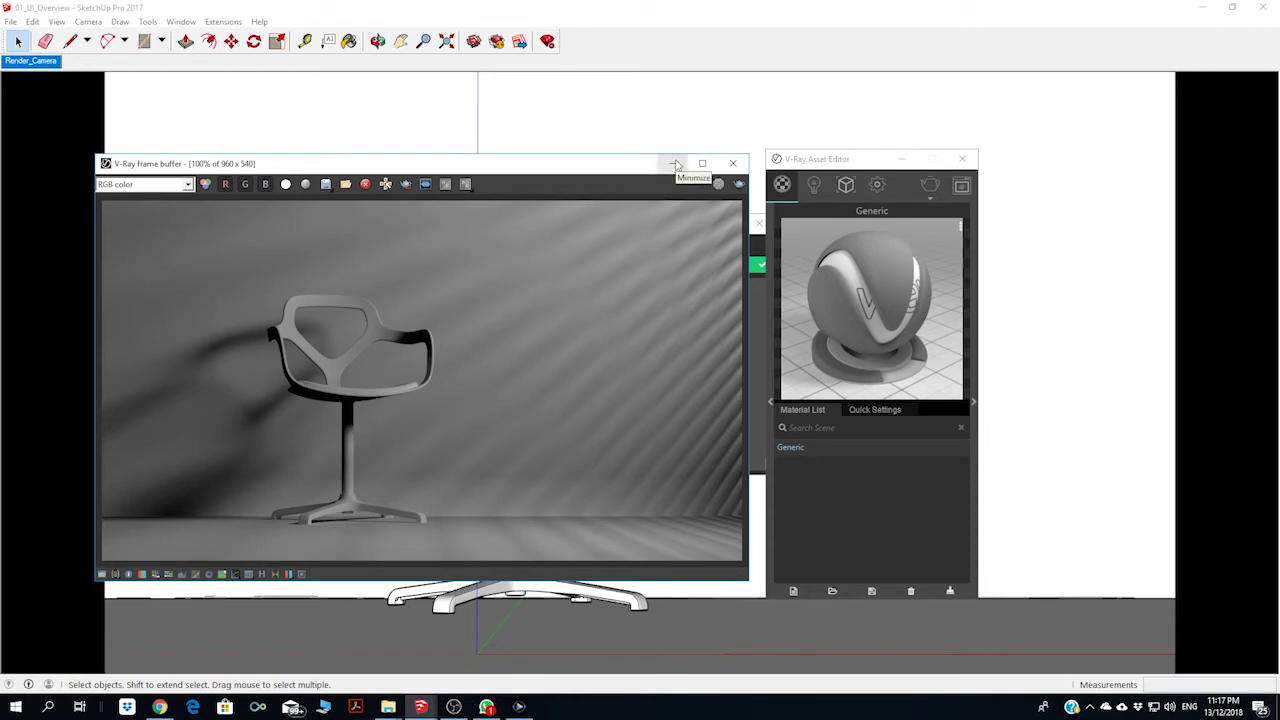
click(676, 165)
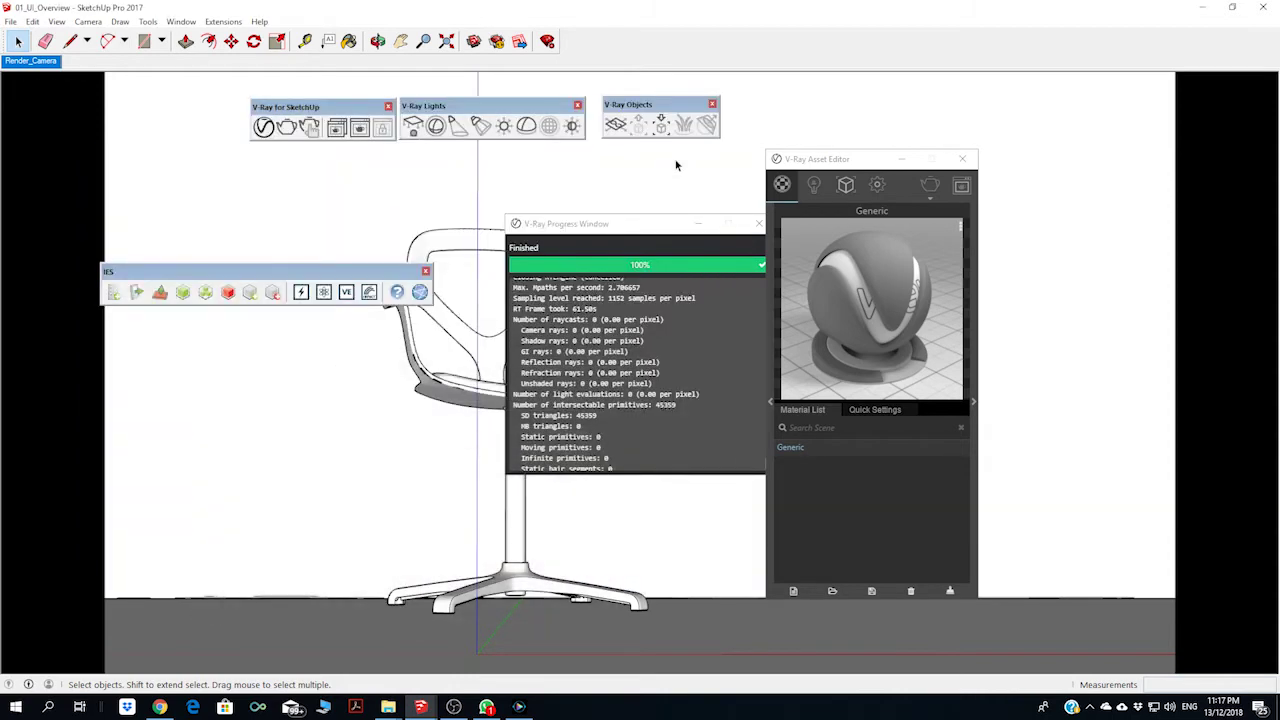
click(757, 226)
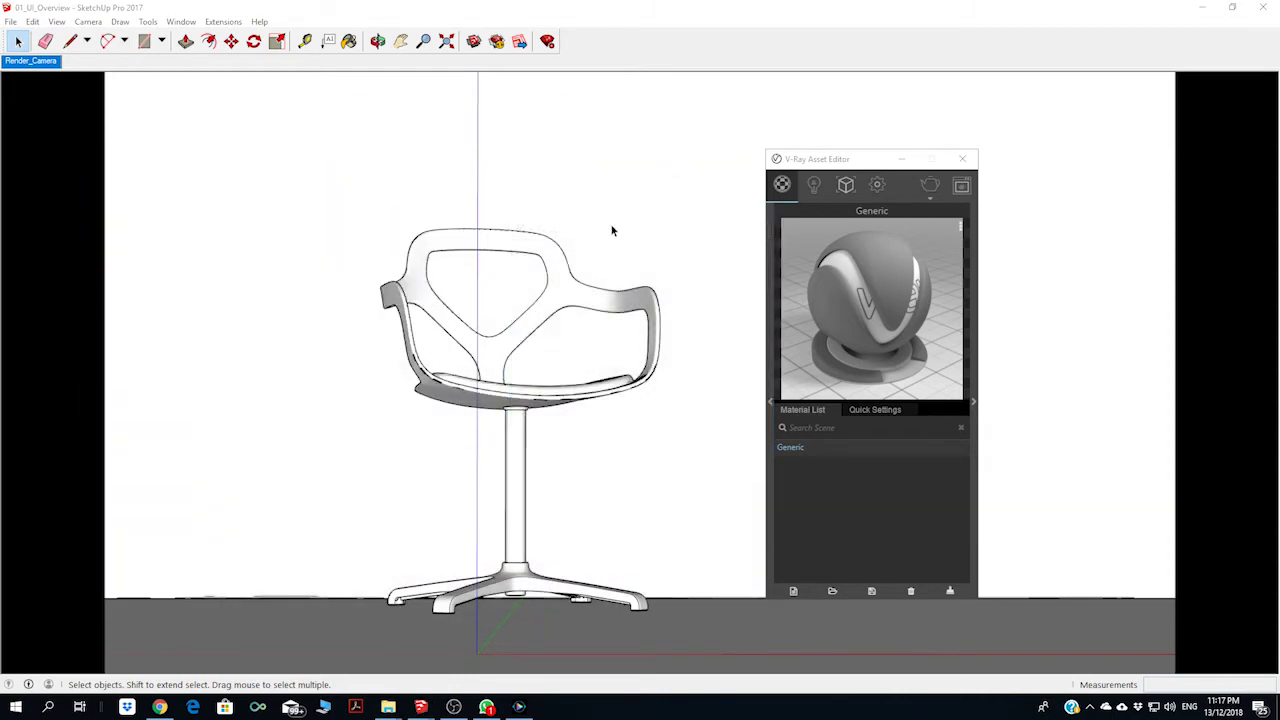
click(527, 330)
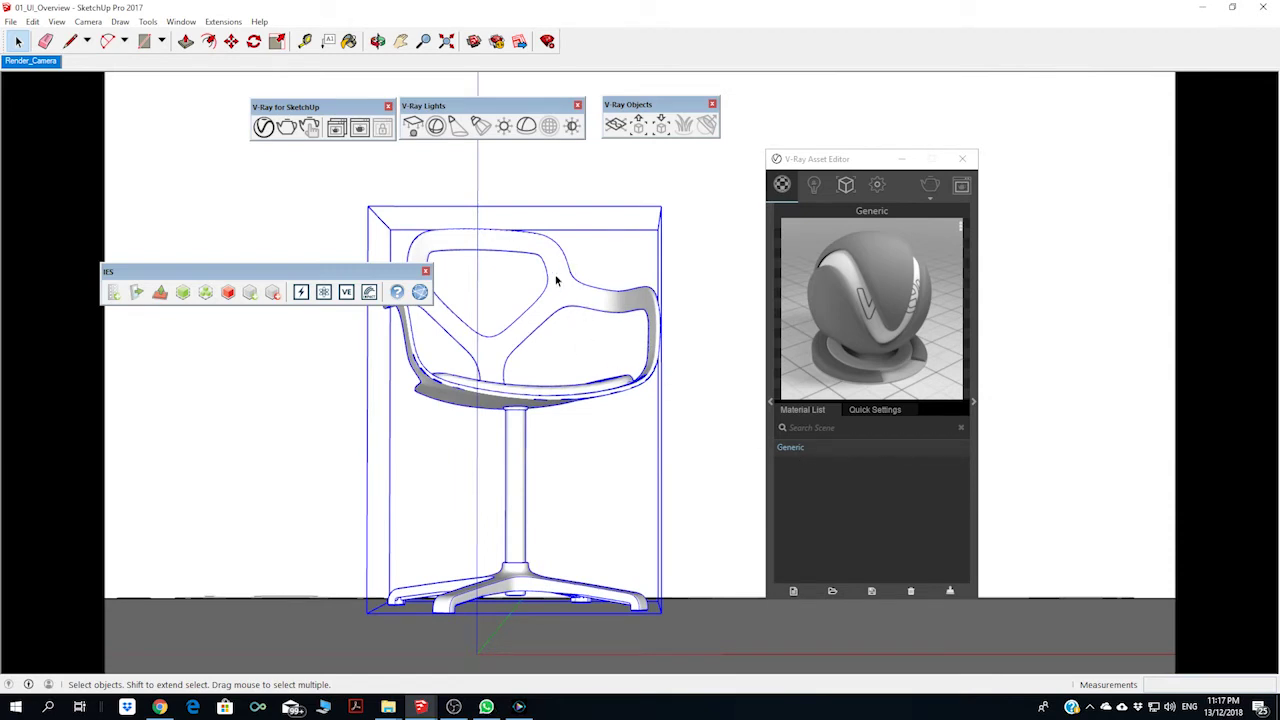
click(251, 151)
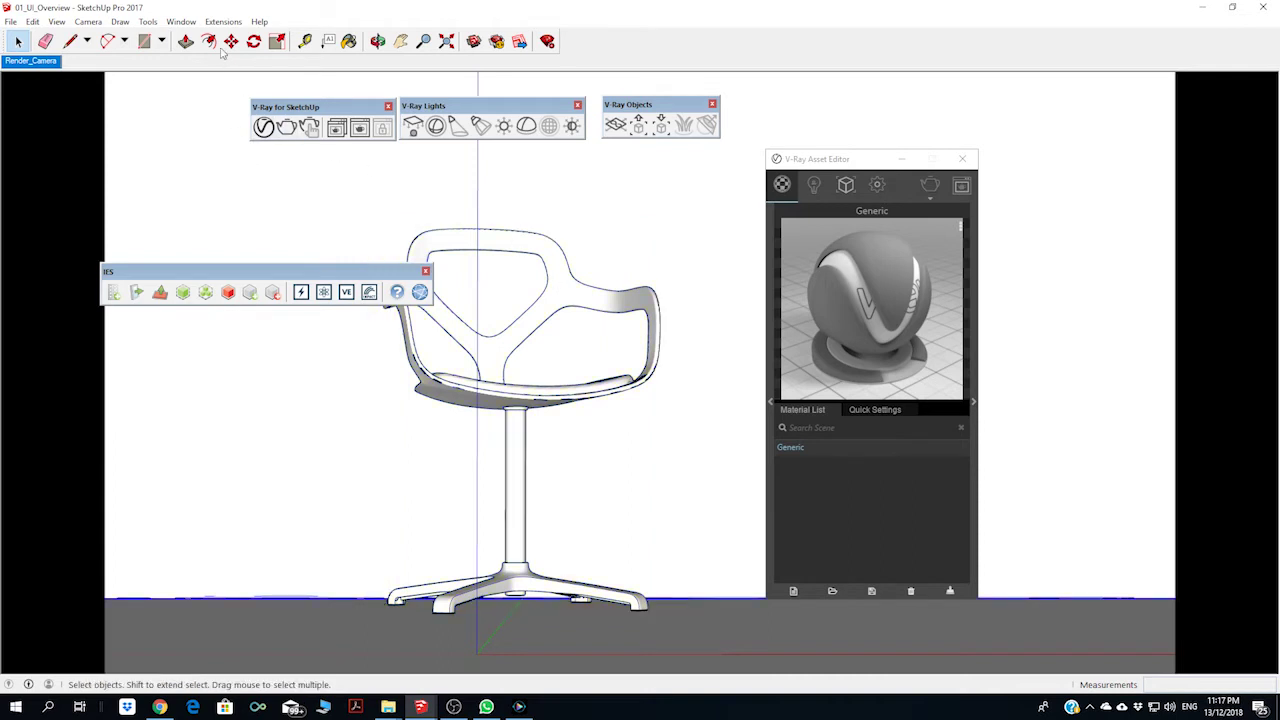
Show the Outliner from Window > Default Tray and select the Chair group
click(184, 24)
mouse_move(220, 37)
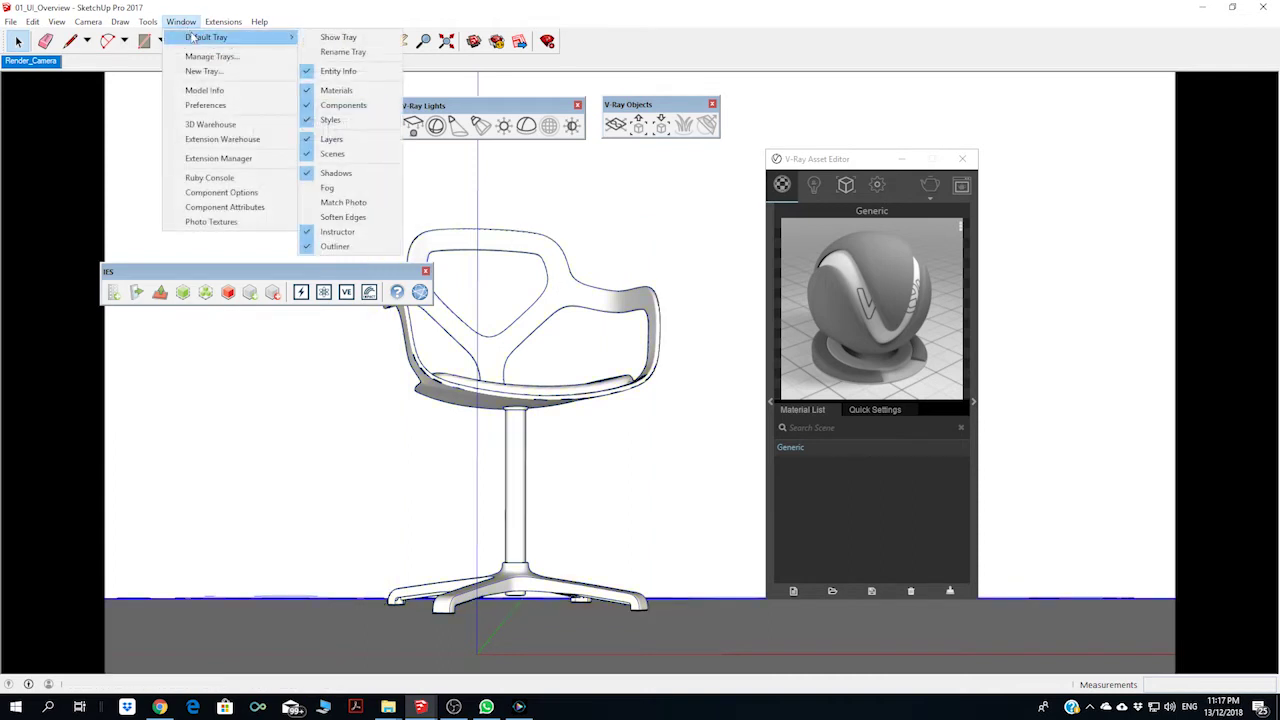
click(336, 246)
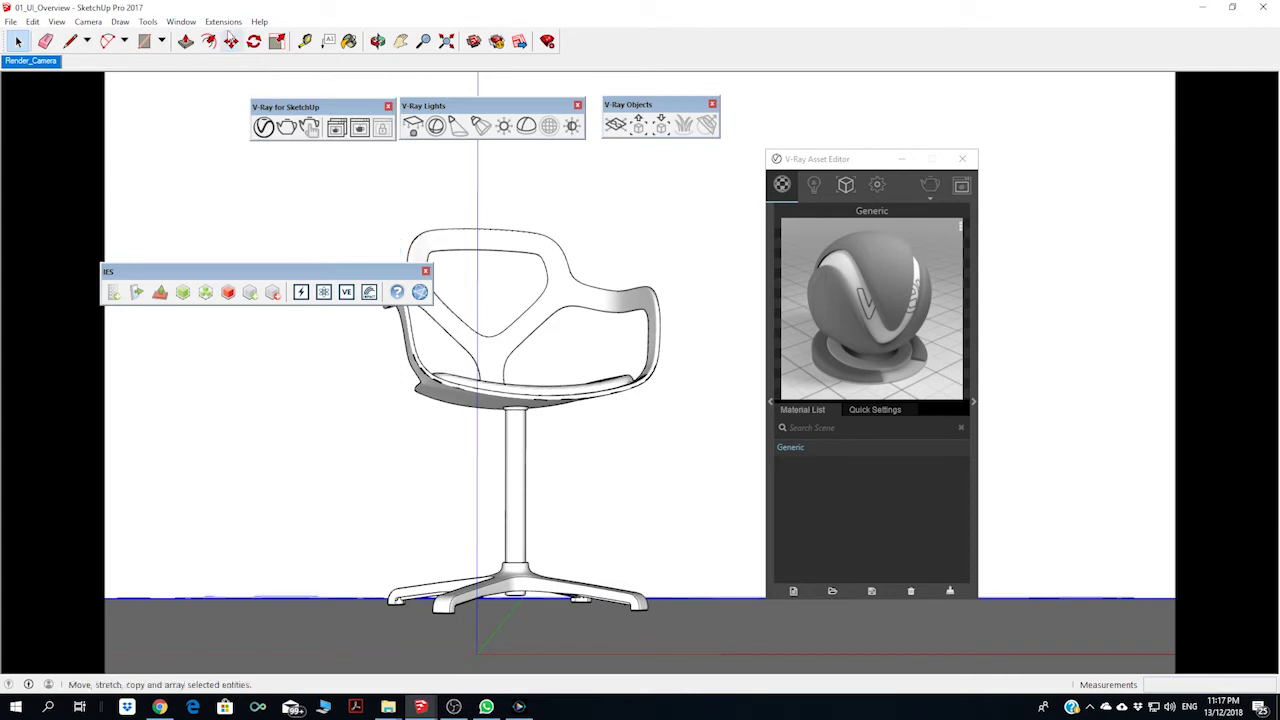
click(182, 22)
mouse_move(206, 37)
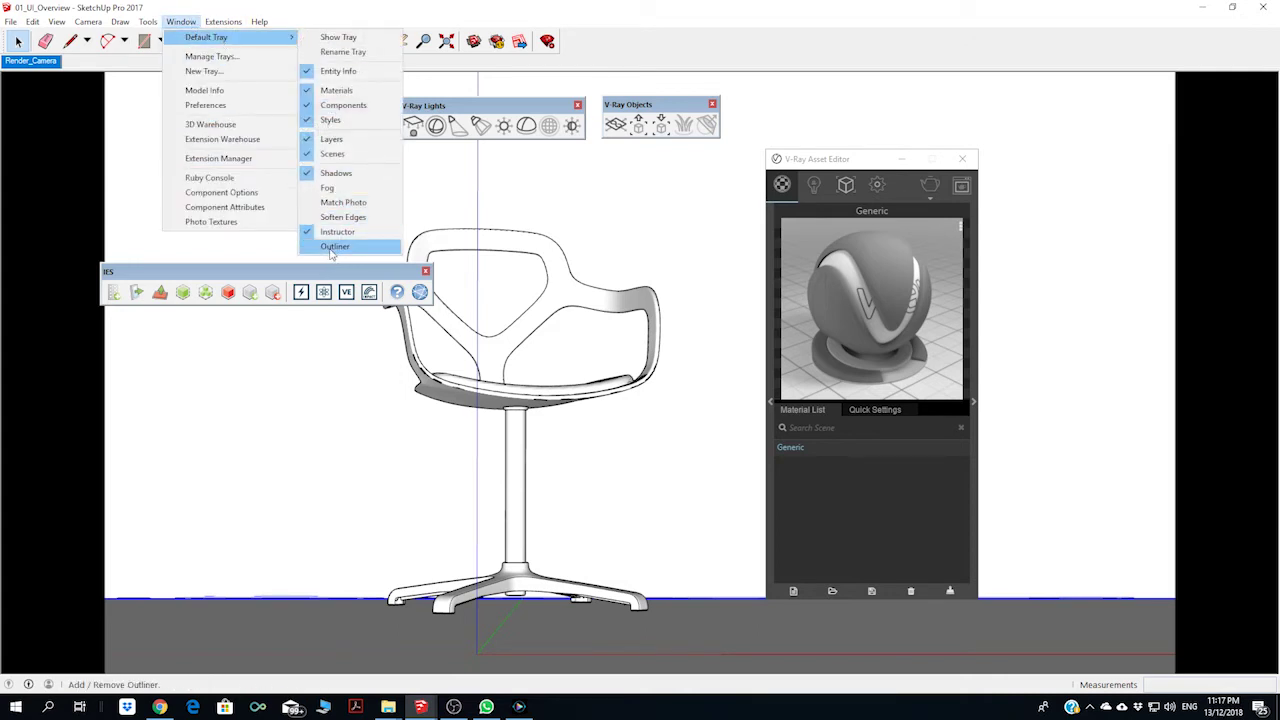
click(334, 247)
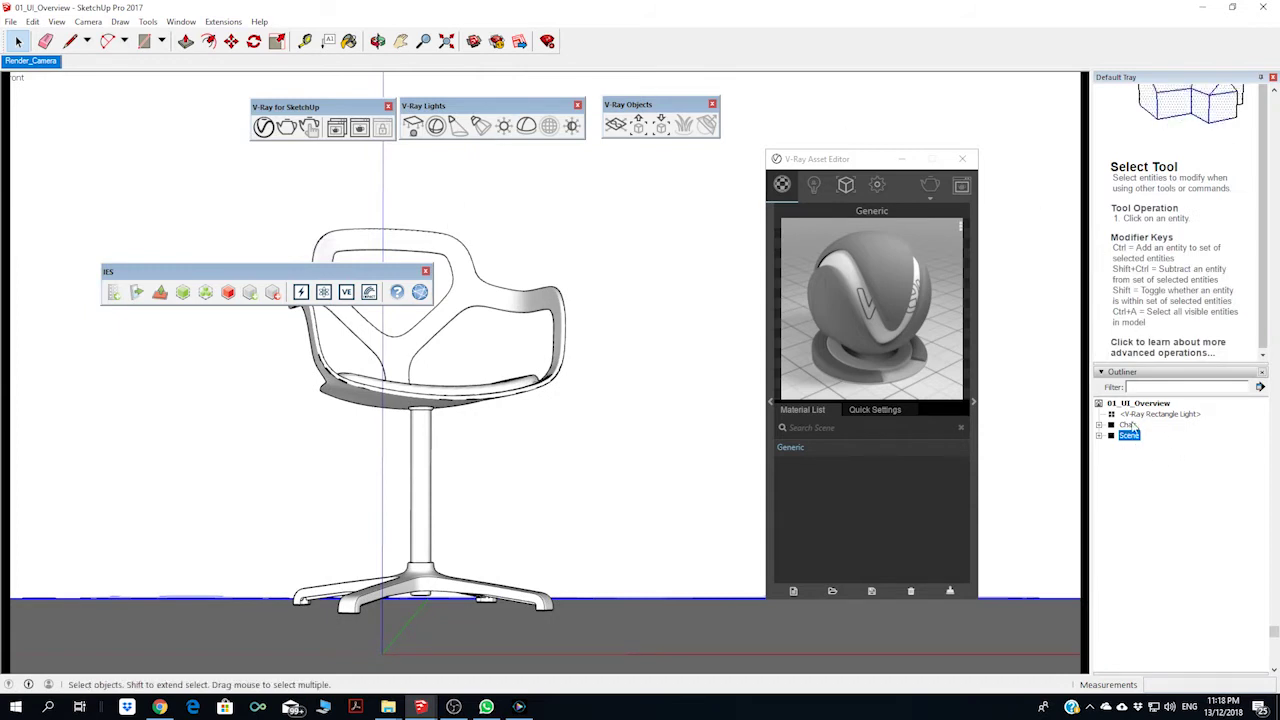
click(1128, 425)
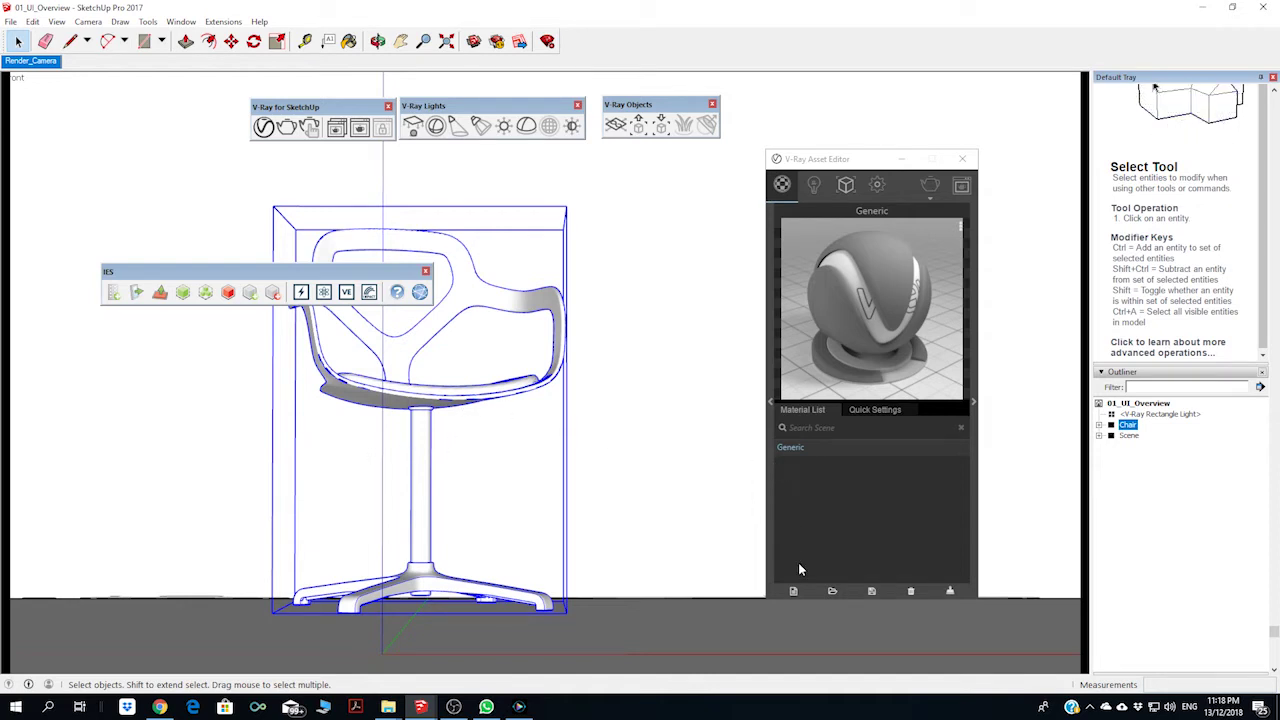
Apply the Generic material to the selected chair, then deselect and close the IES toolbar
click(796, 454)
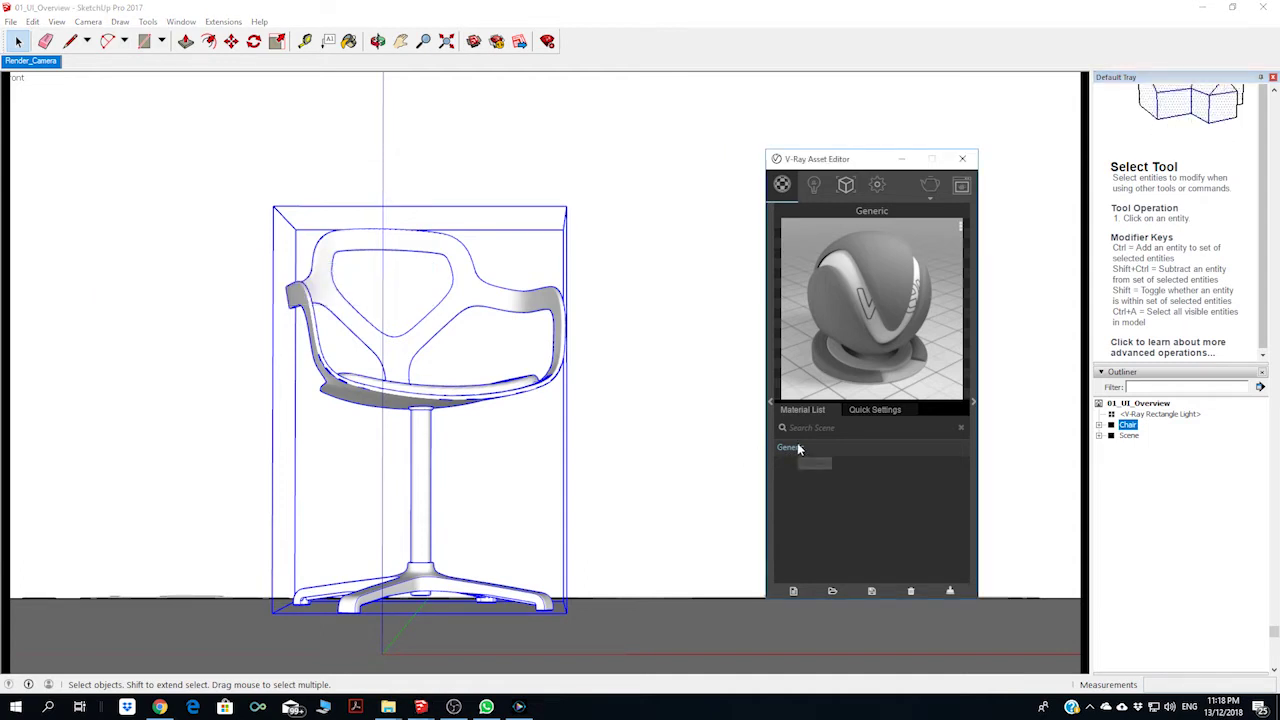
right_click(799, 449)
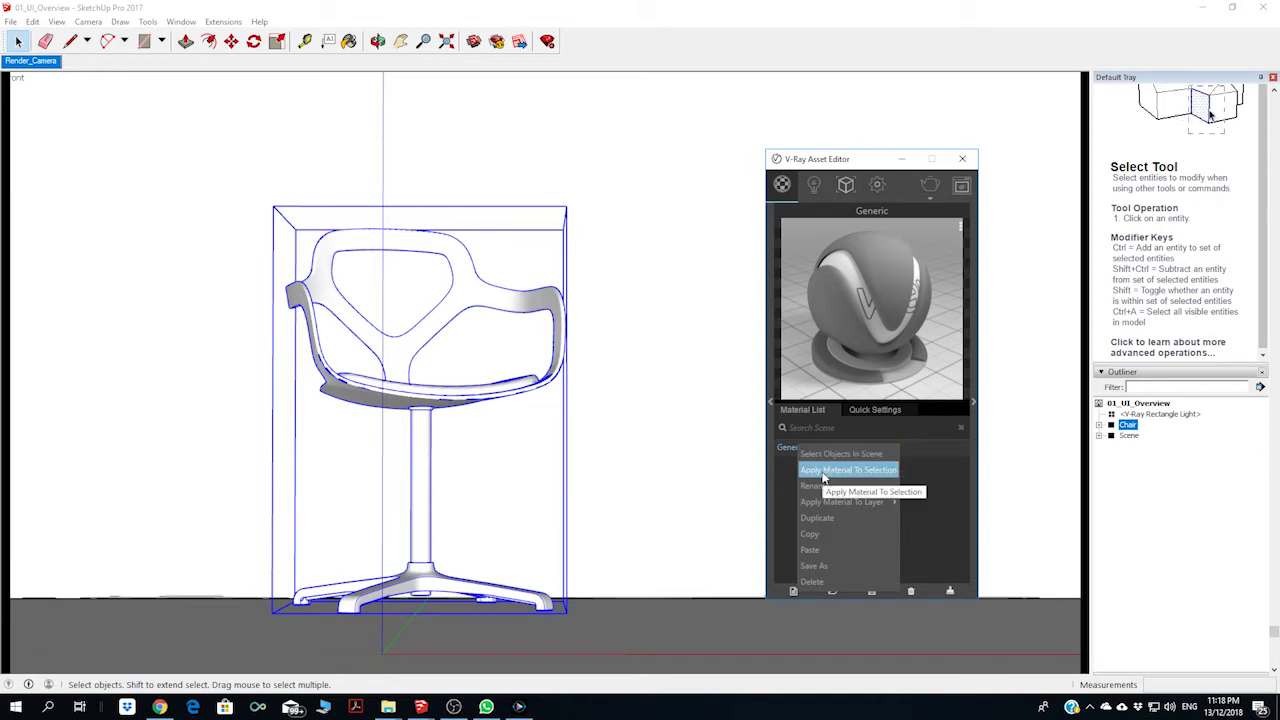
click(848, 470)
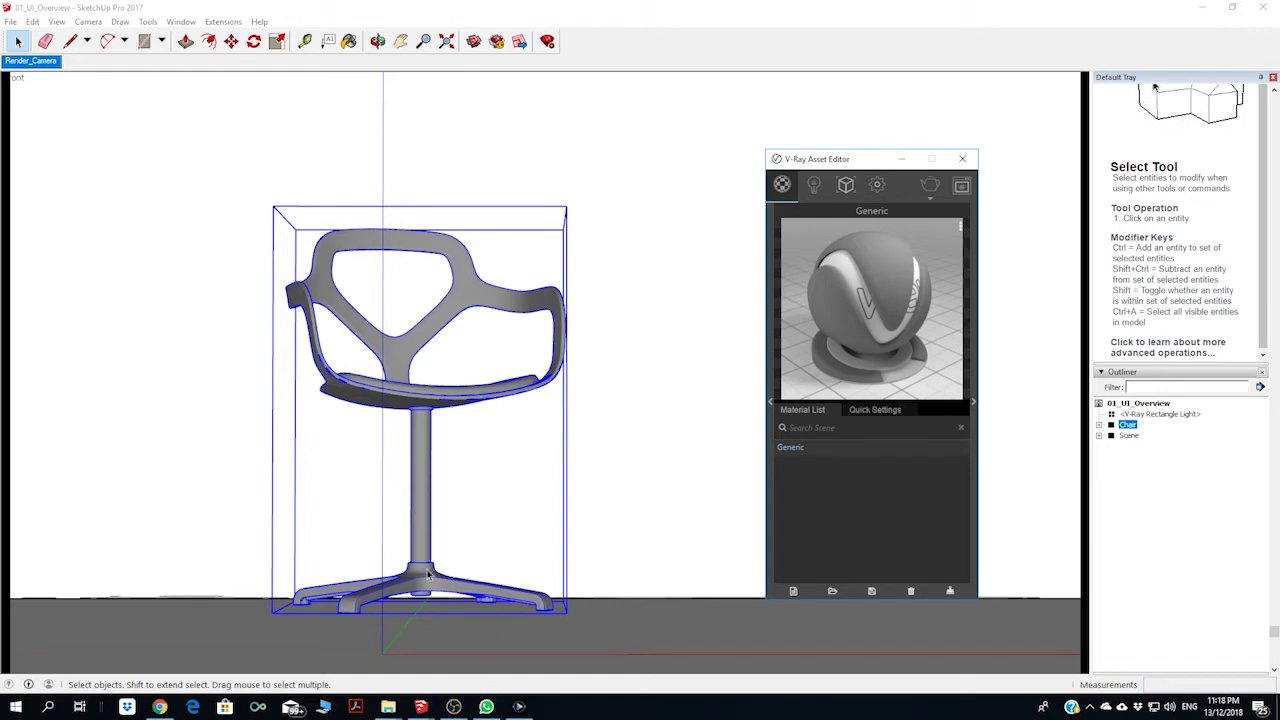
click(384, 133)
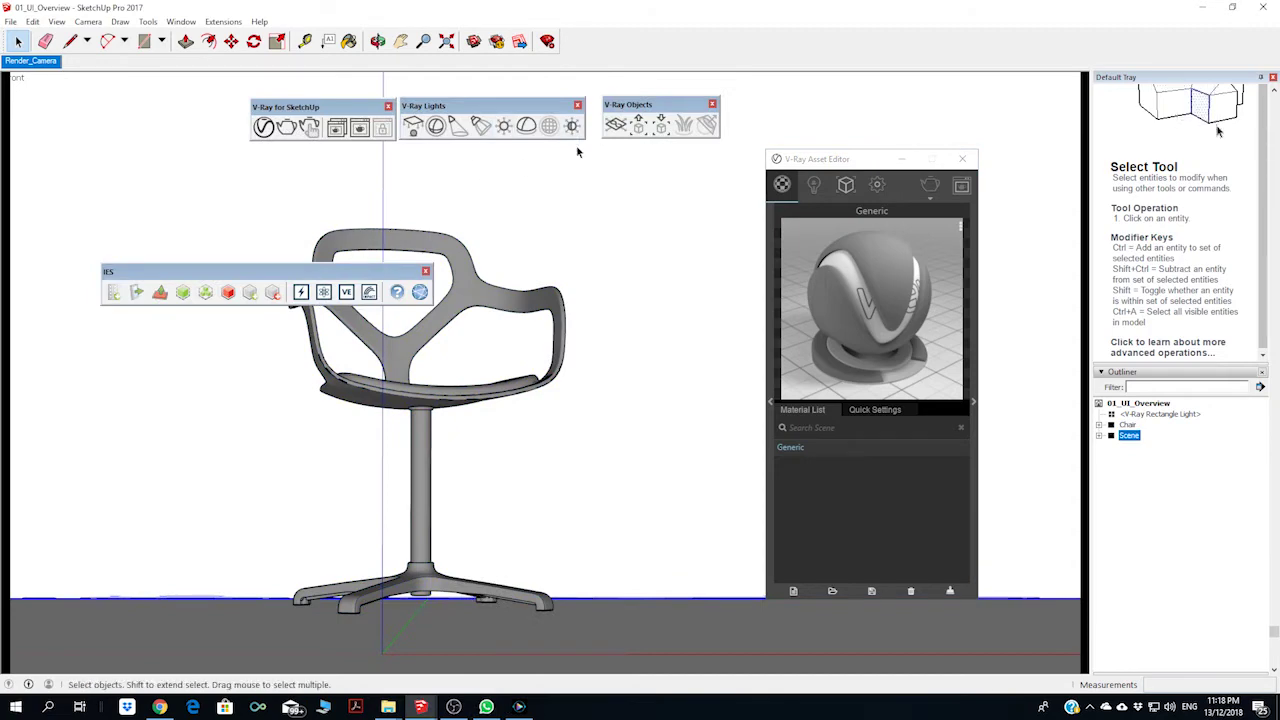
click(425, 271)
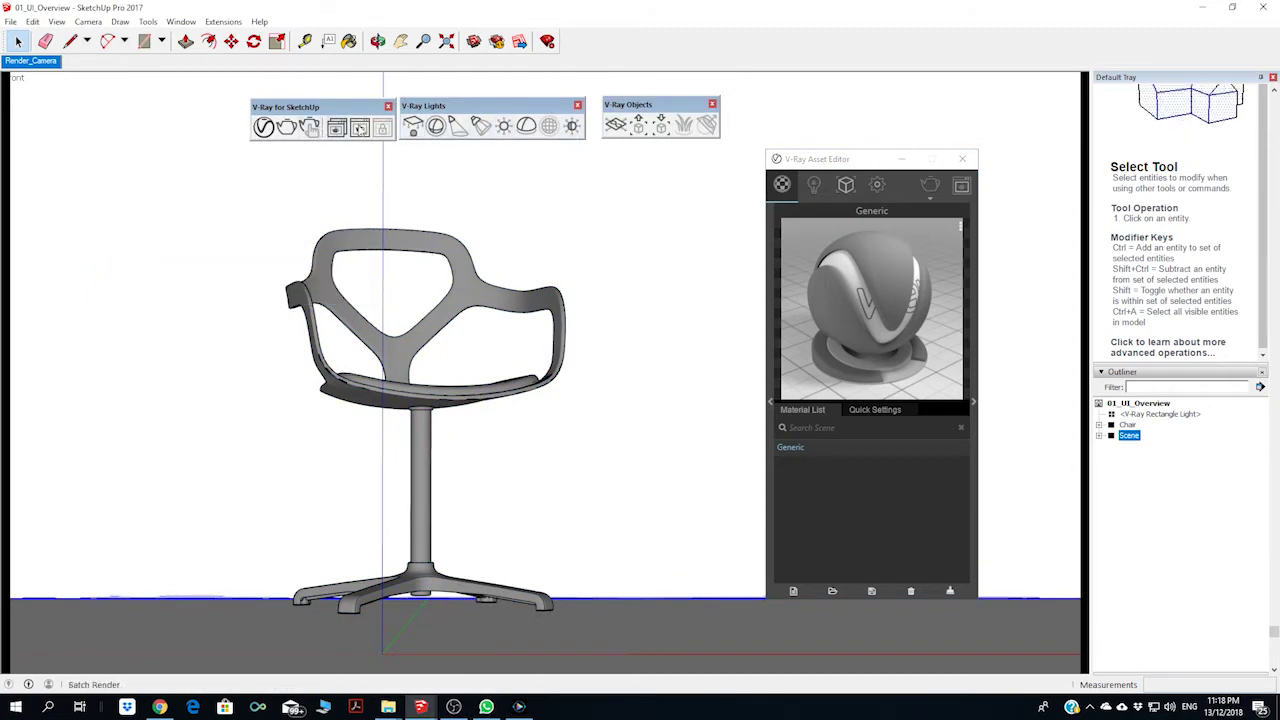
Render the full frame of the grey chair with Region render off, then switch to PowerMediaPlayer
click(287, 127)
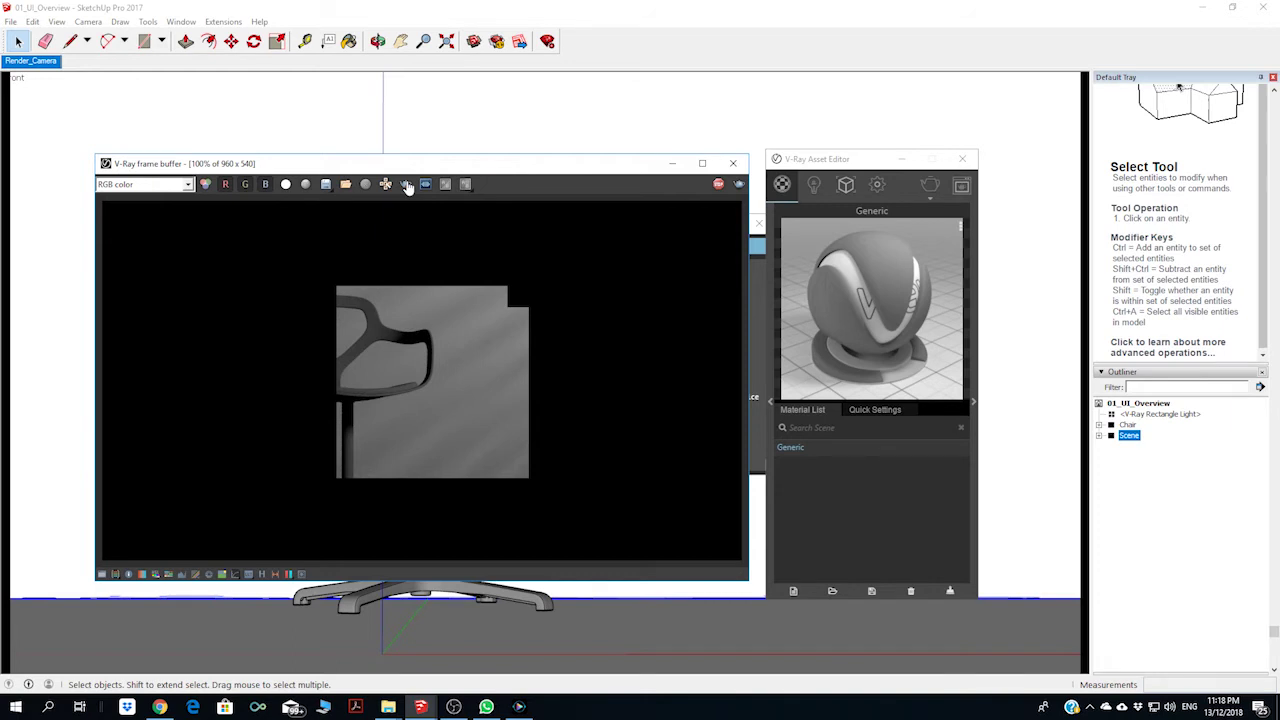
click(405, 184)
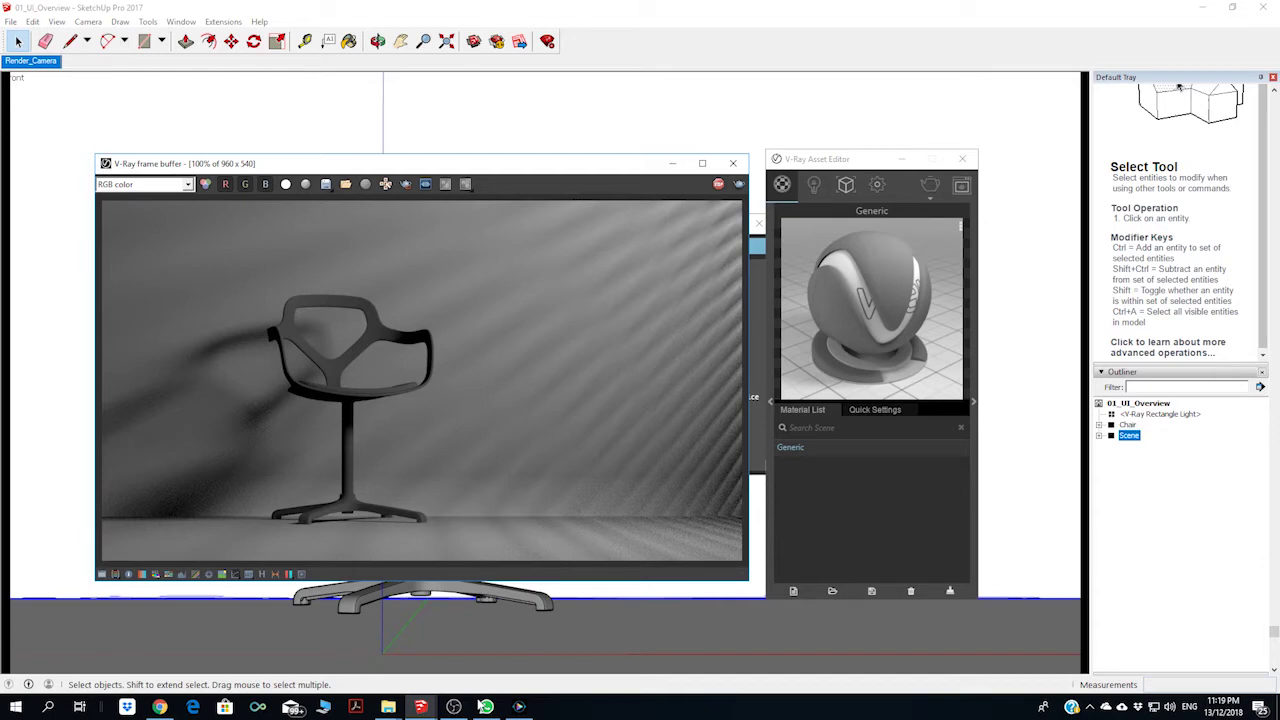
click(519, 706)
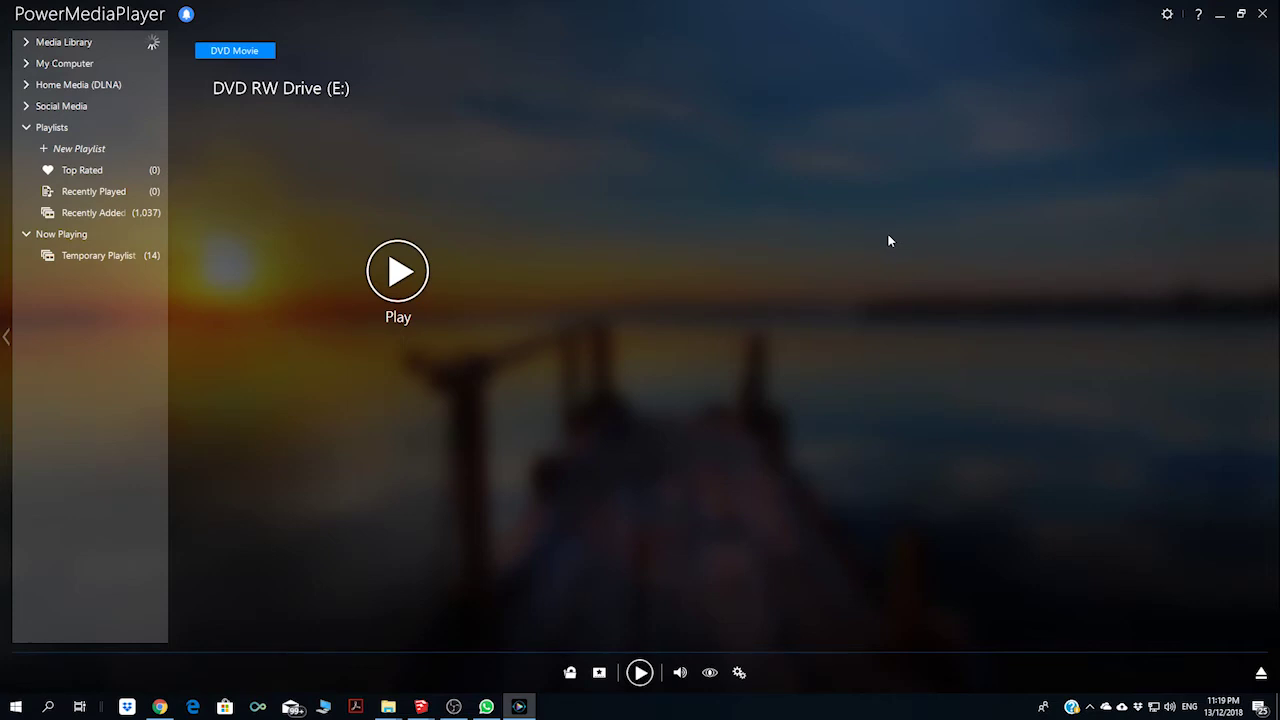
key(super)
mouse_move(420, 706)
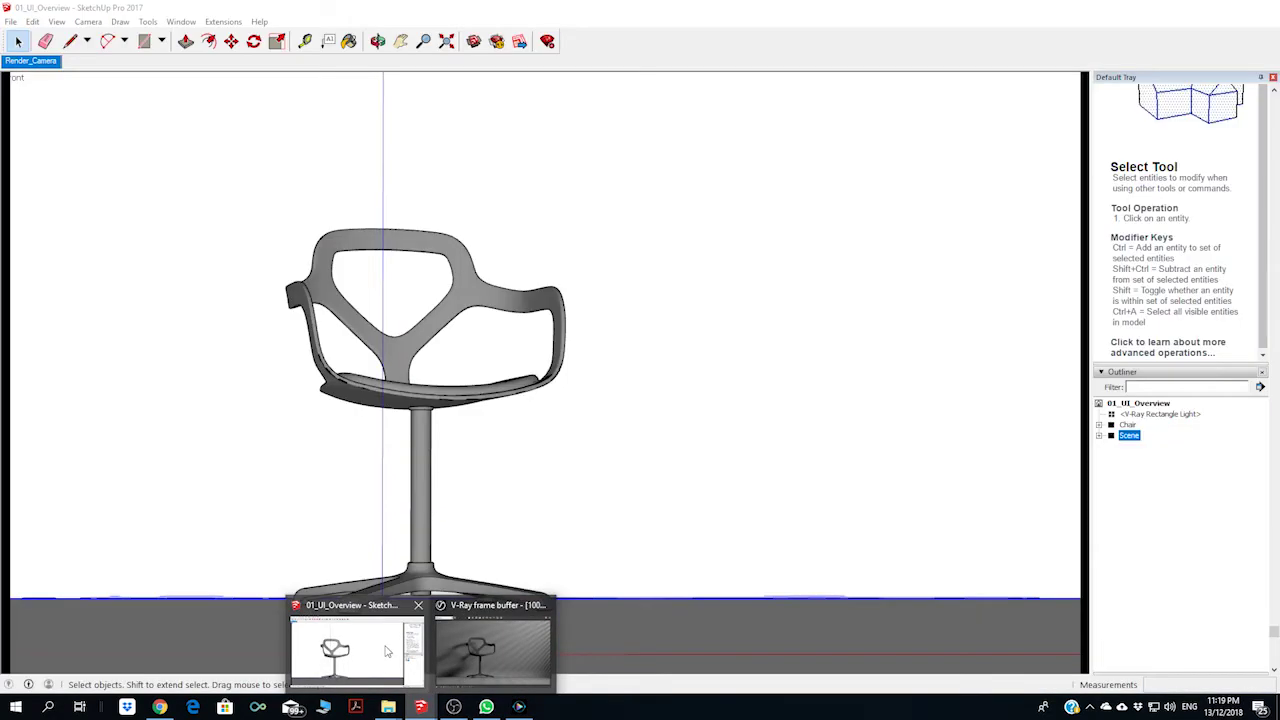
Back in SketchUp, restart the chair render at Medium quality, then return to PowerMediaPlayer
click(378, 651)
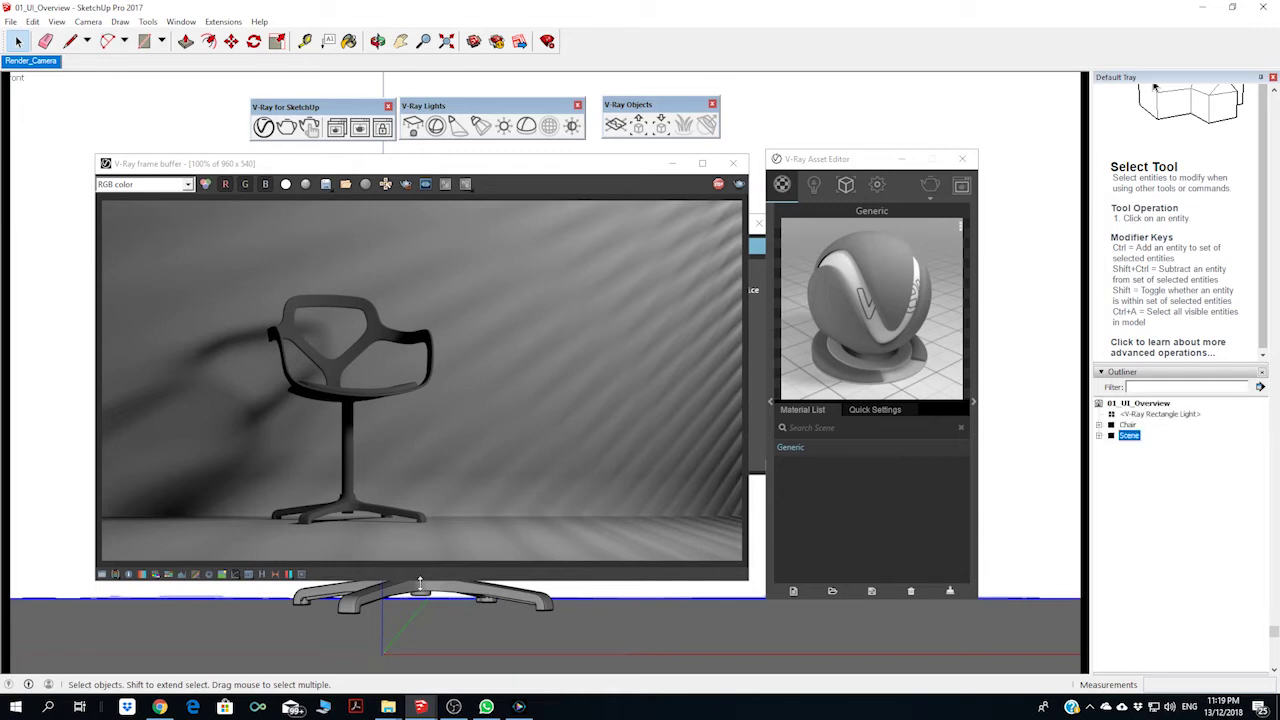
click(719, 185)
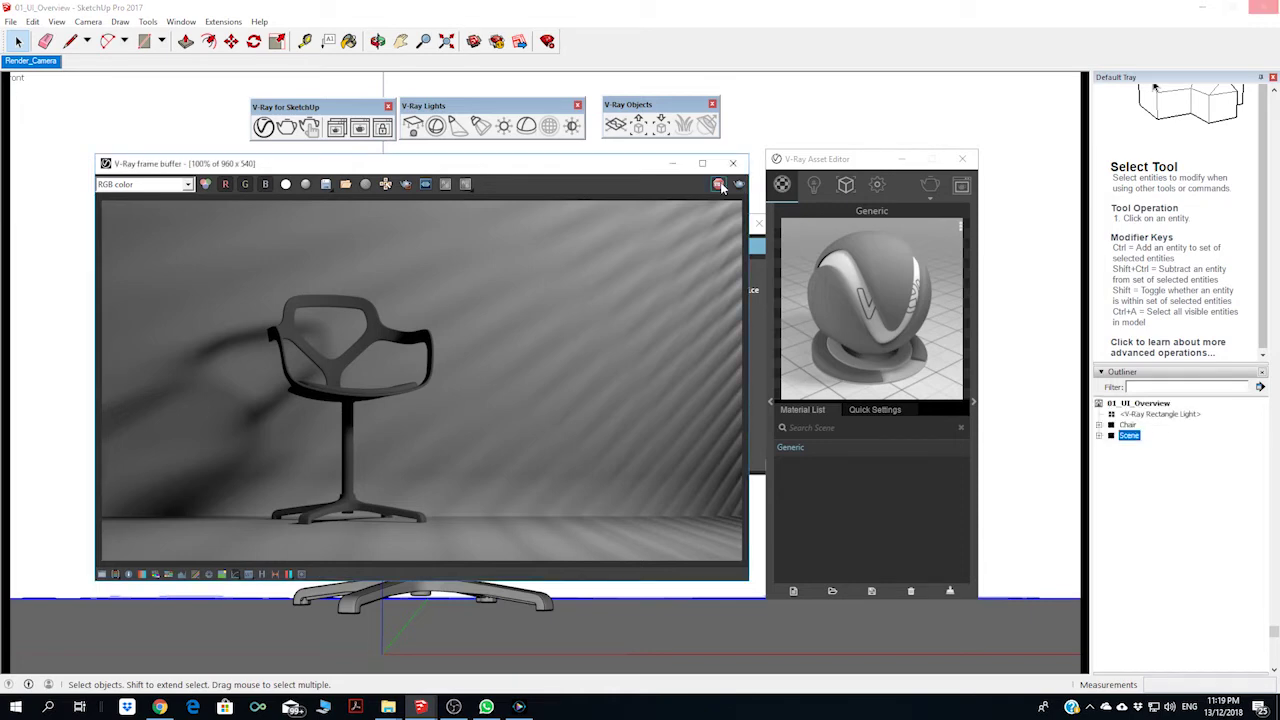
click(874, 190)
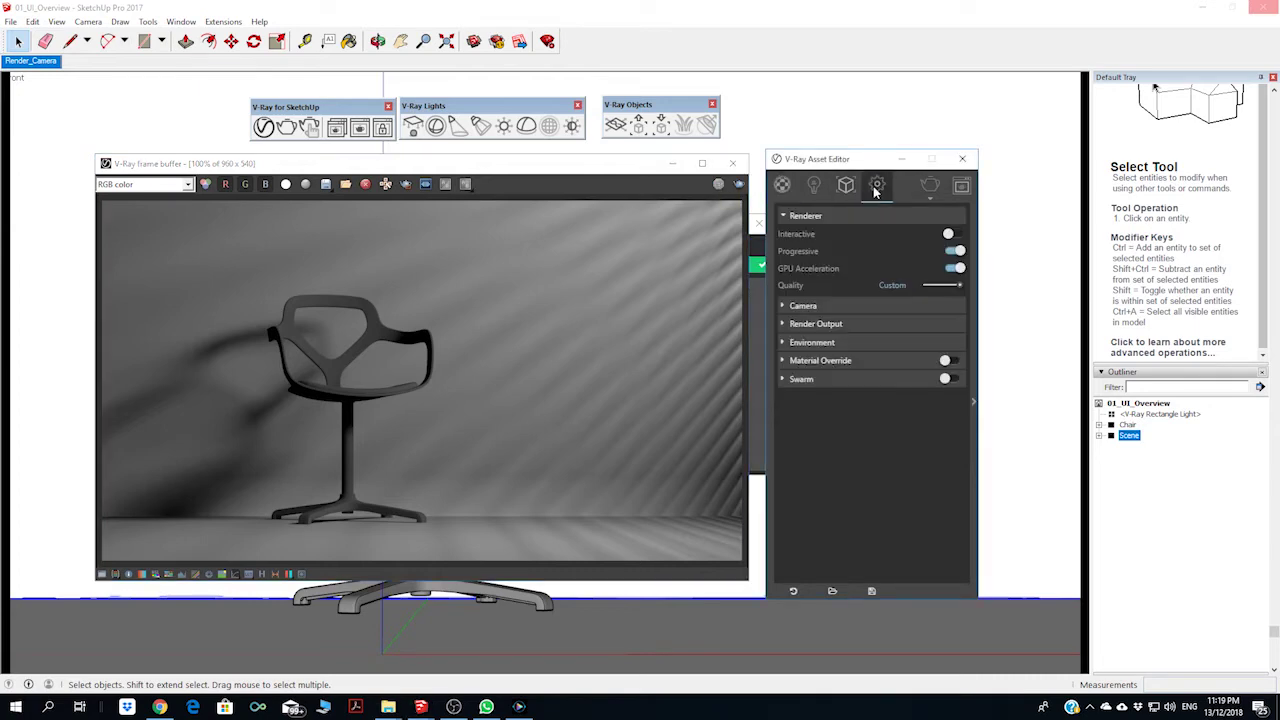
click(943, 287)
click(536, 540)
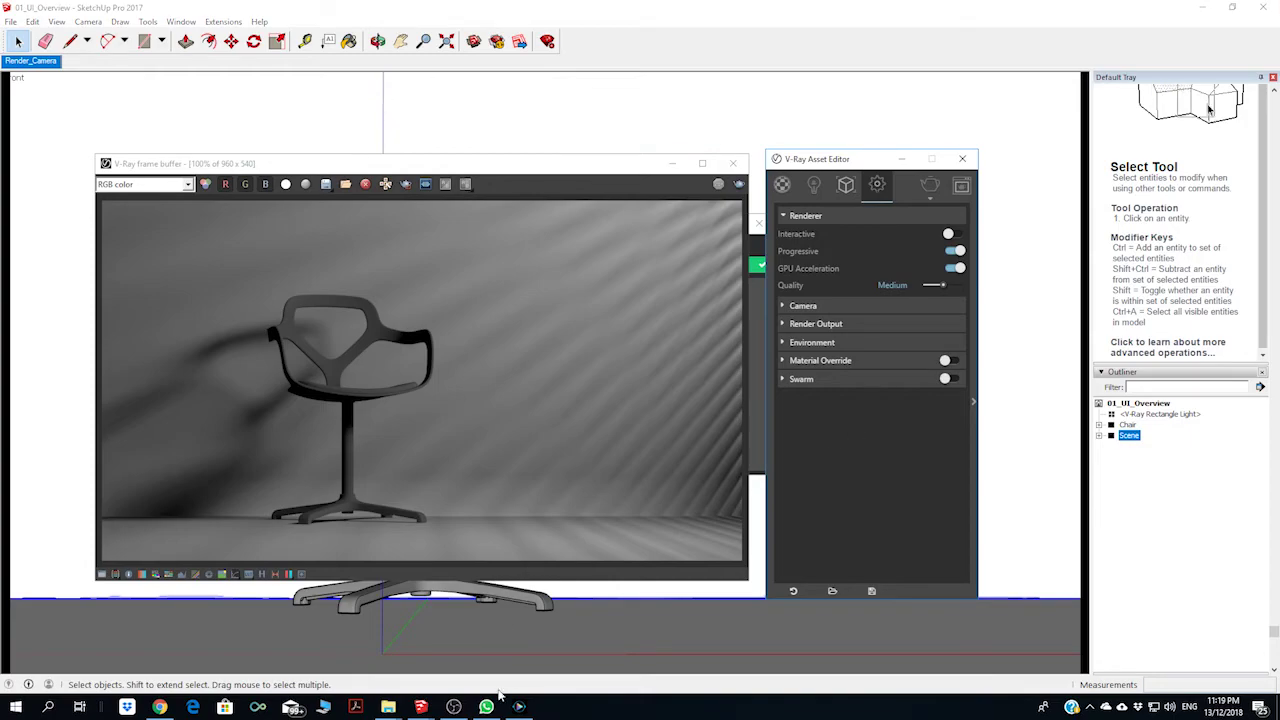
click(519, 706)
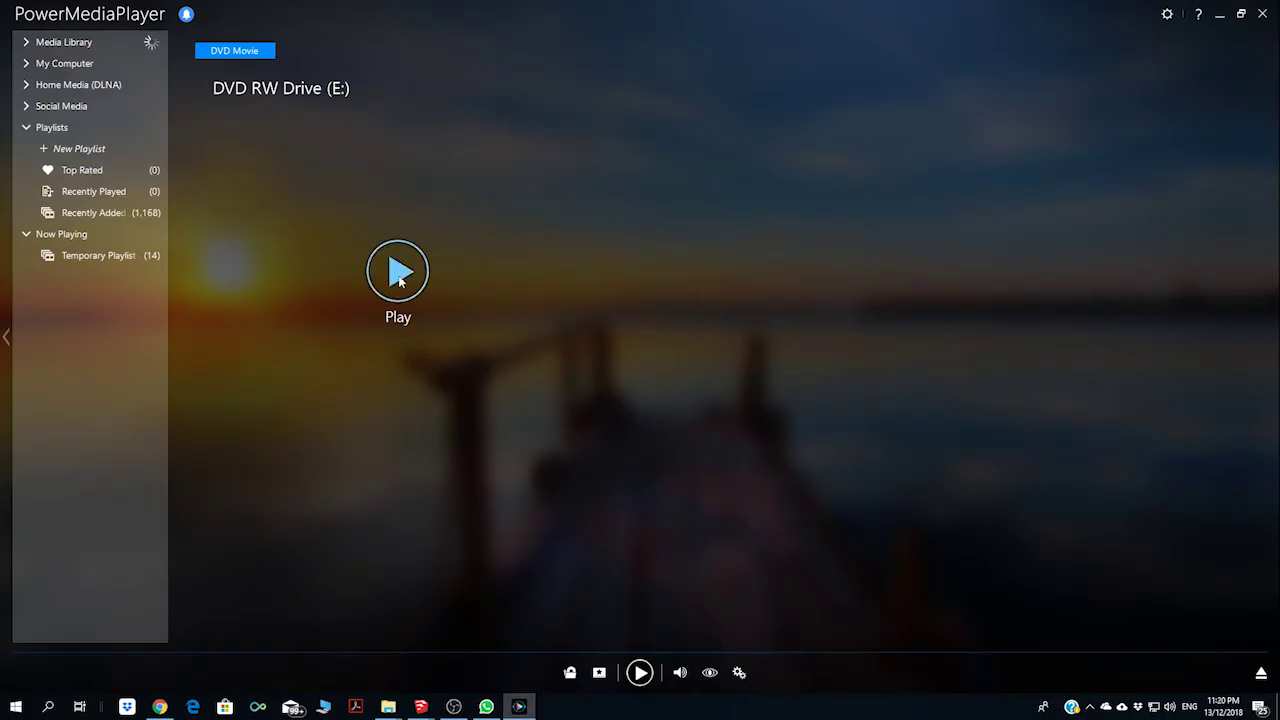
Play '1.1 UI Overview VRay 1.2' from the Temporary Playlist and seek to about 5:12
click(73, 258)
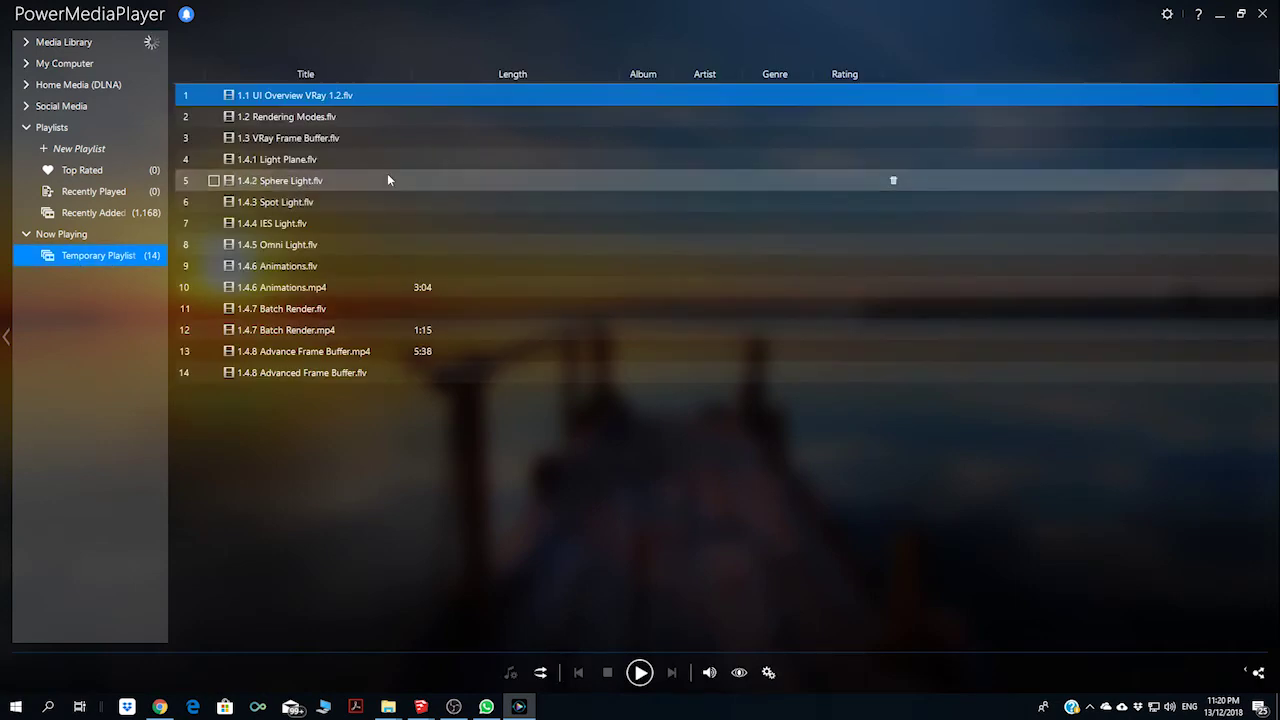
double_click(326, 96)
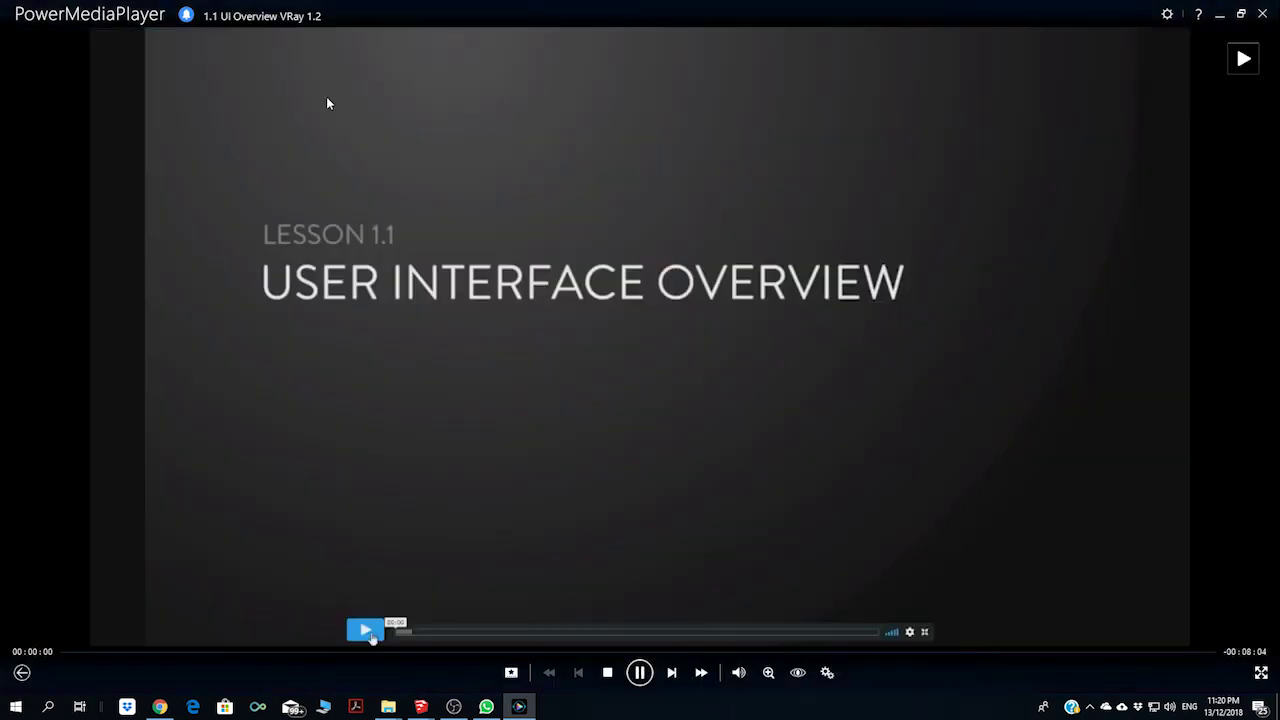
click(632, 654)
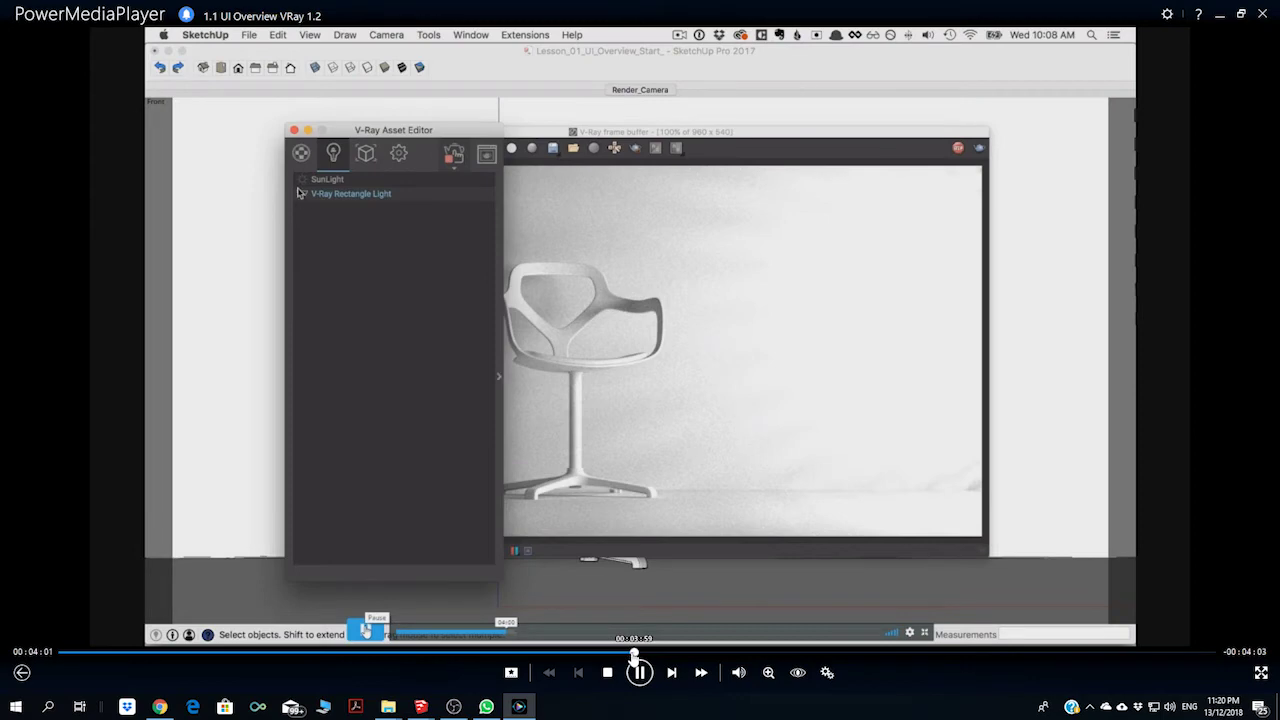
click(655, 654)
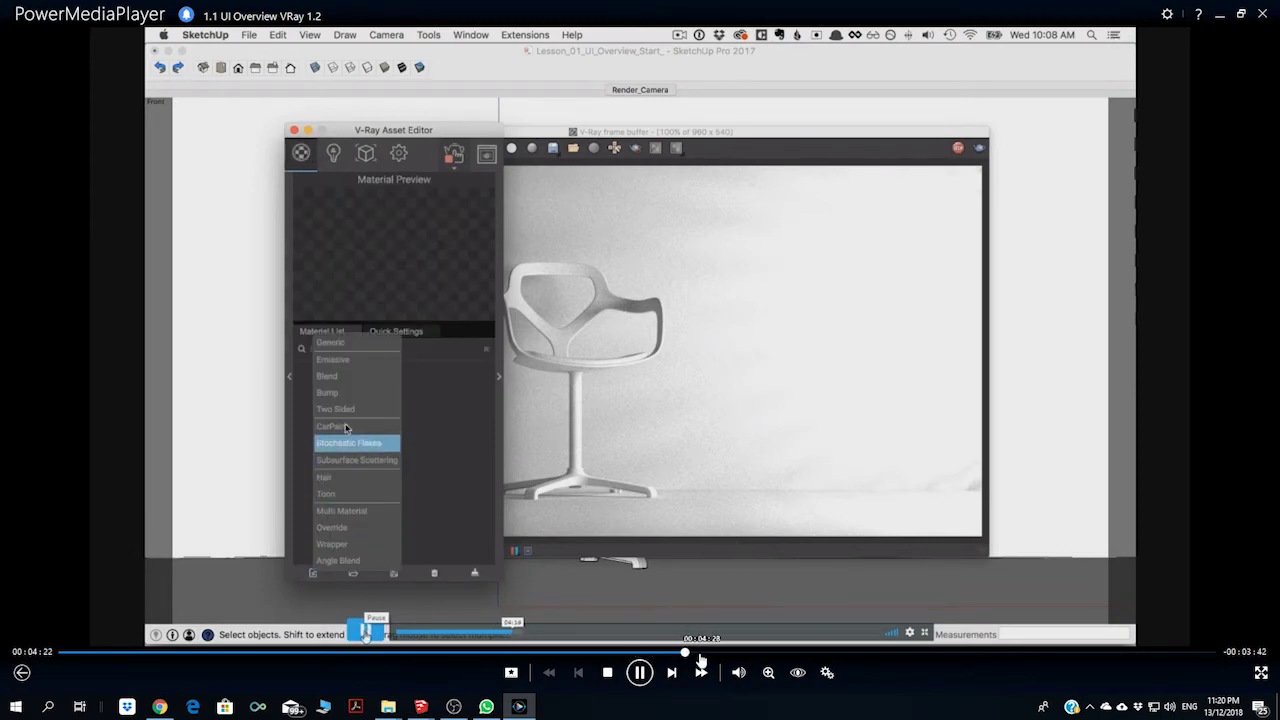
click(727, 655)
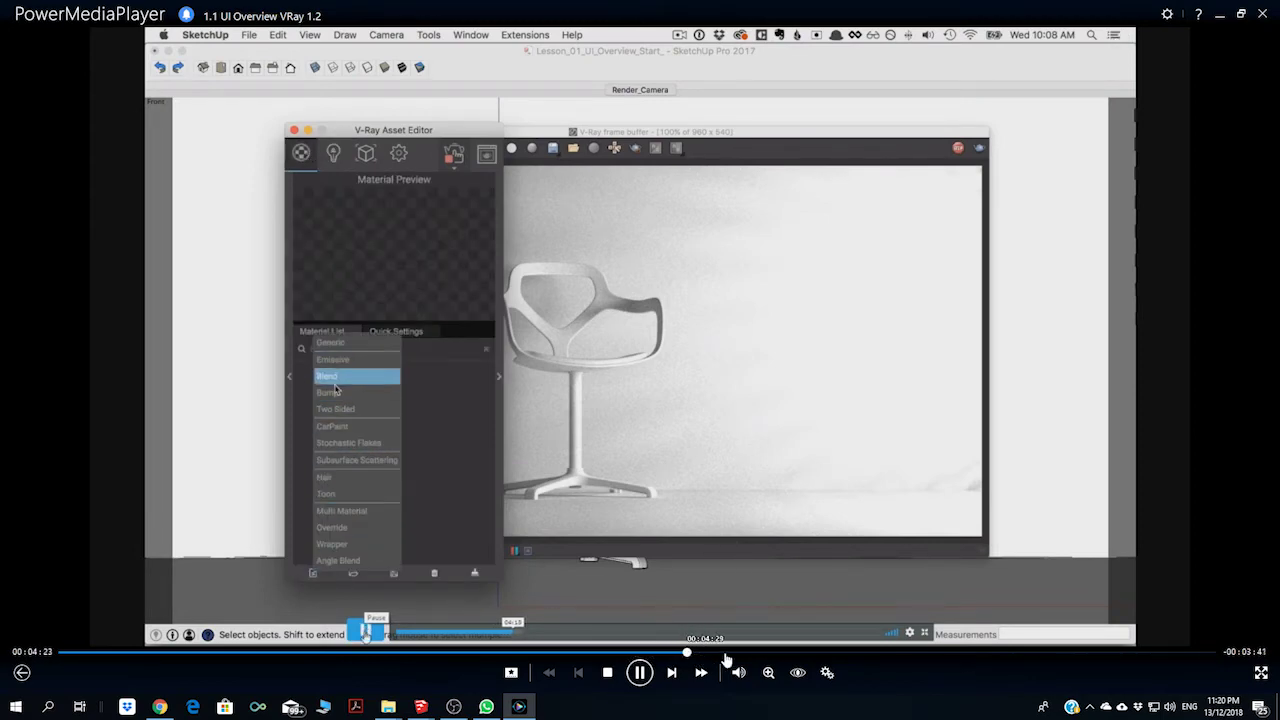
click(745, 655)
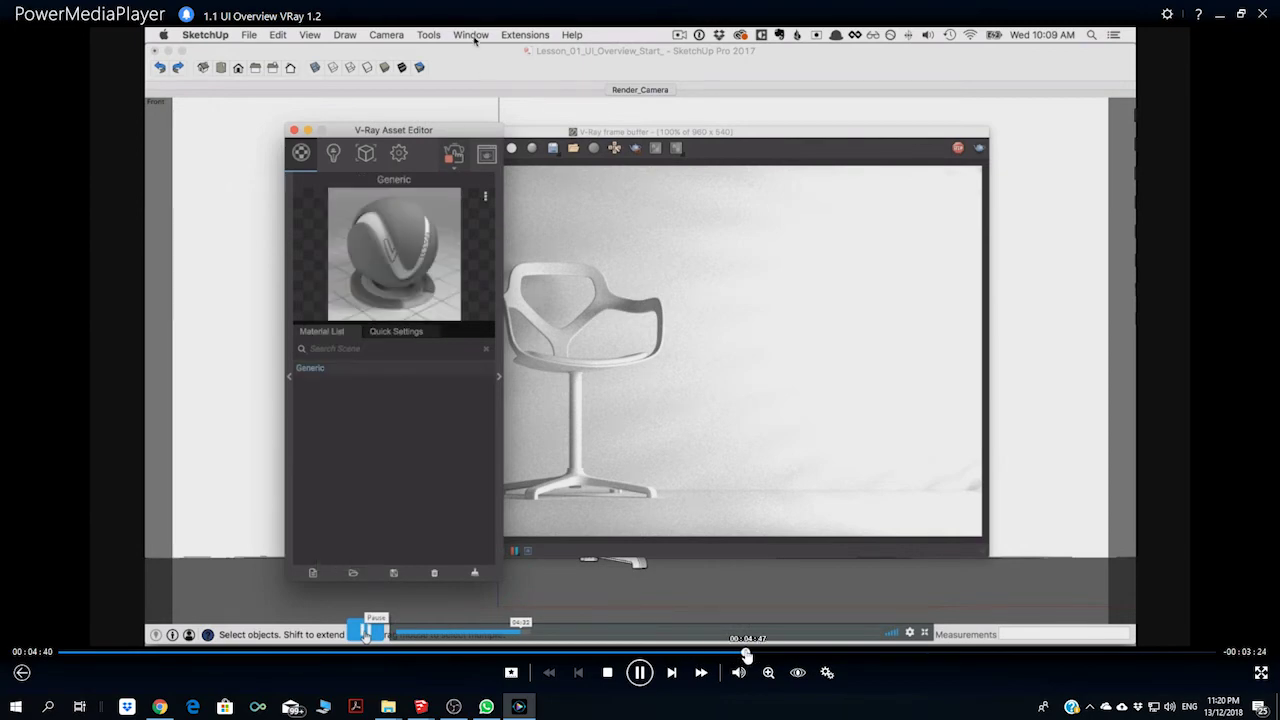
click(787, 654)
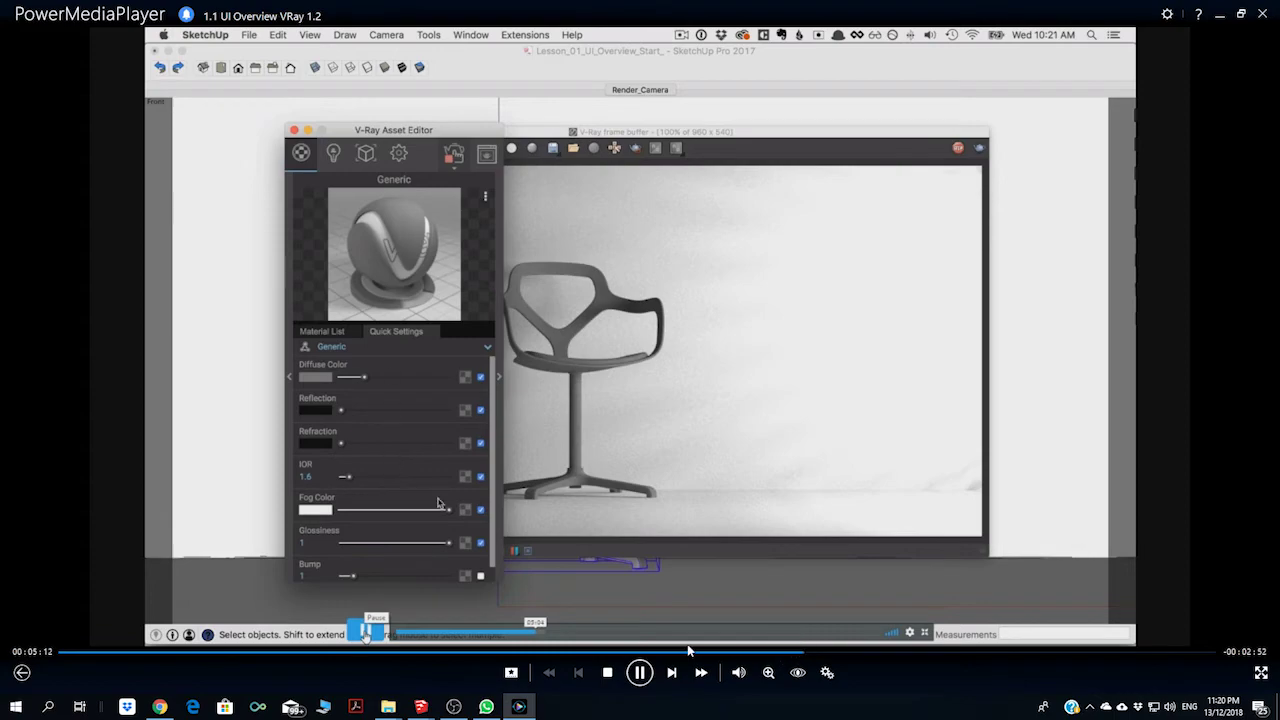
Skip the tutorial ahead, jump back to about 5:02, then stop it
click(821, 652)
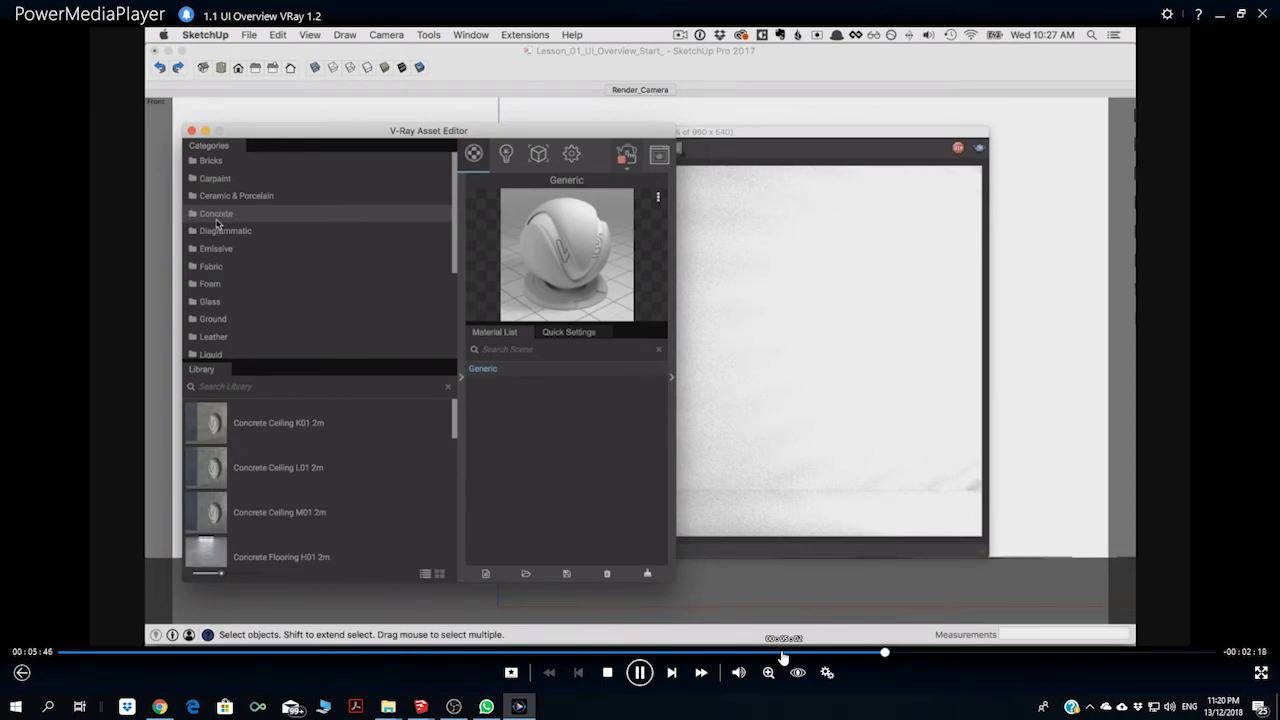
click(783, 653)
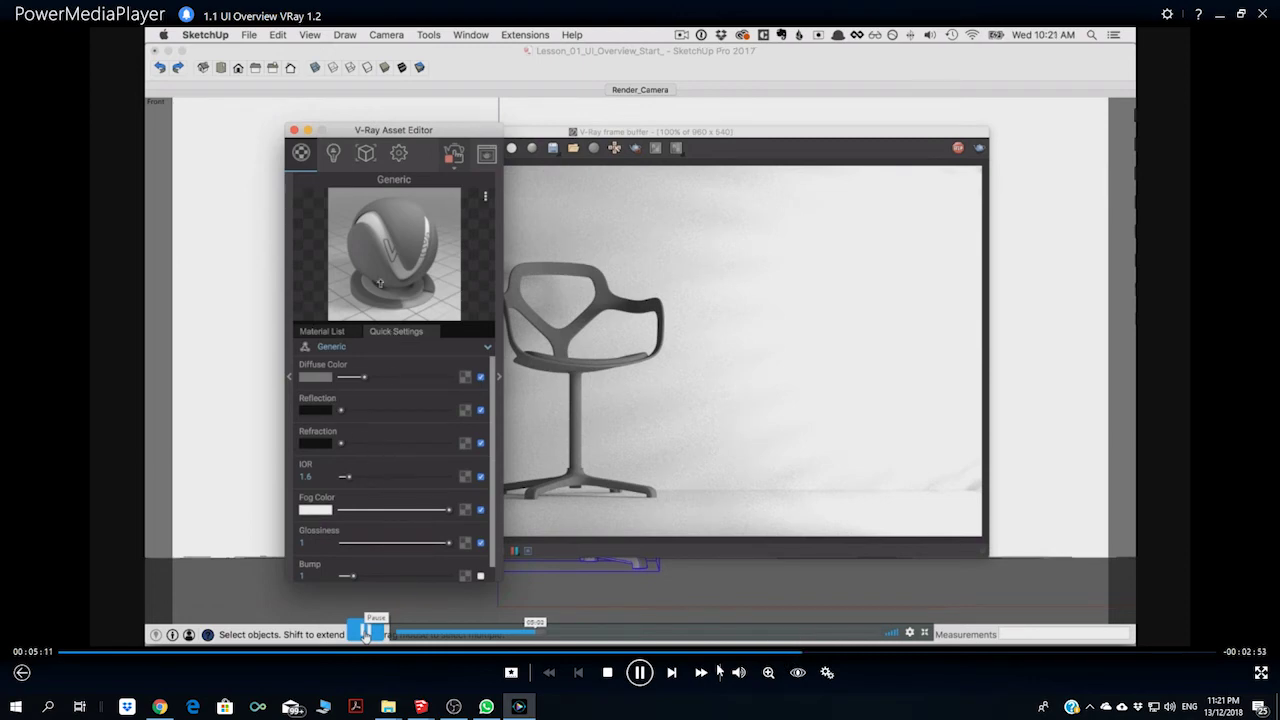
click(607, 672)
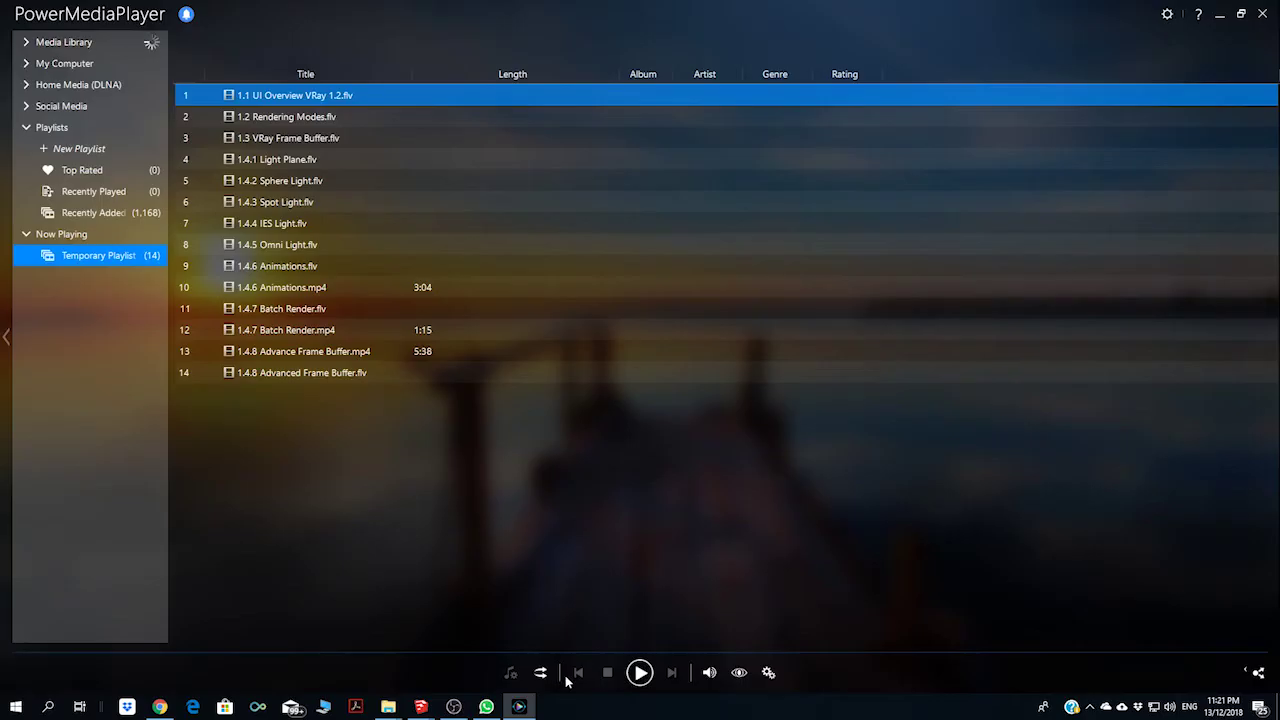
Replay the UI Overview lesson, scrub from 4:33 toward the end, then stop it
click(640, 672)
click(726, 652)
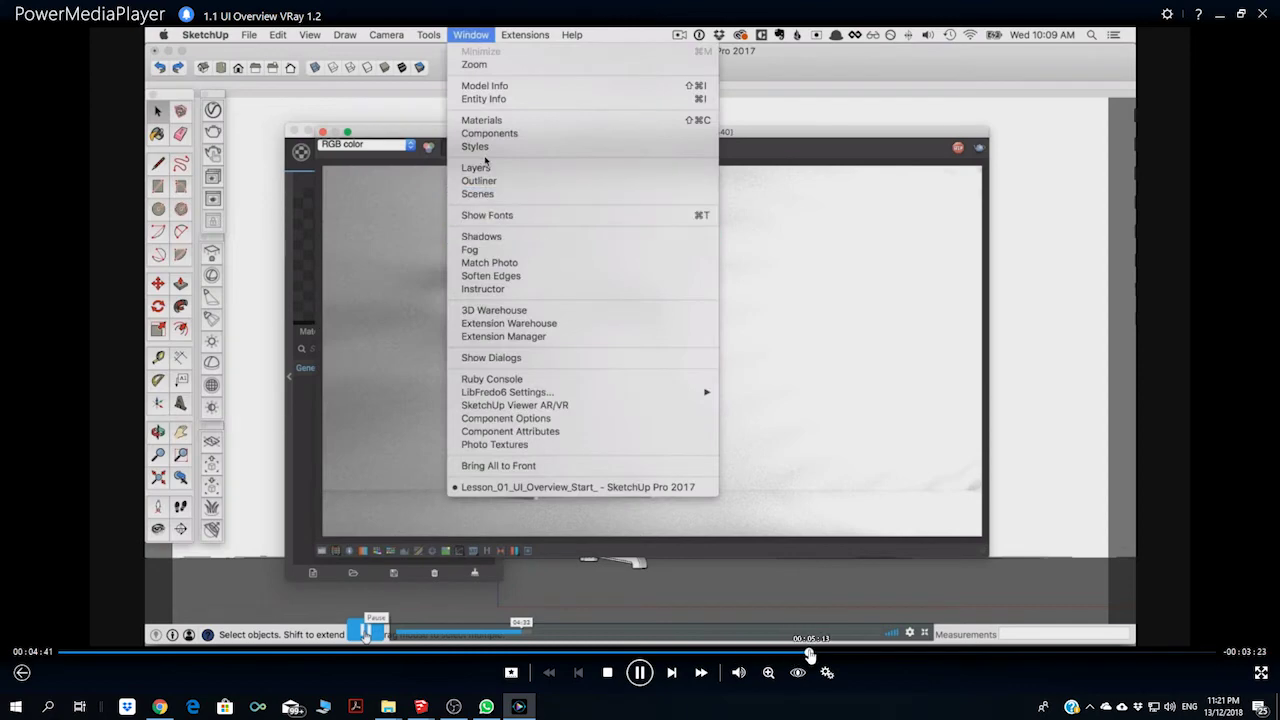
click(810, 652)
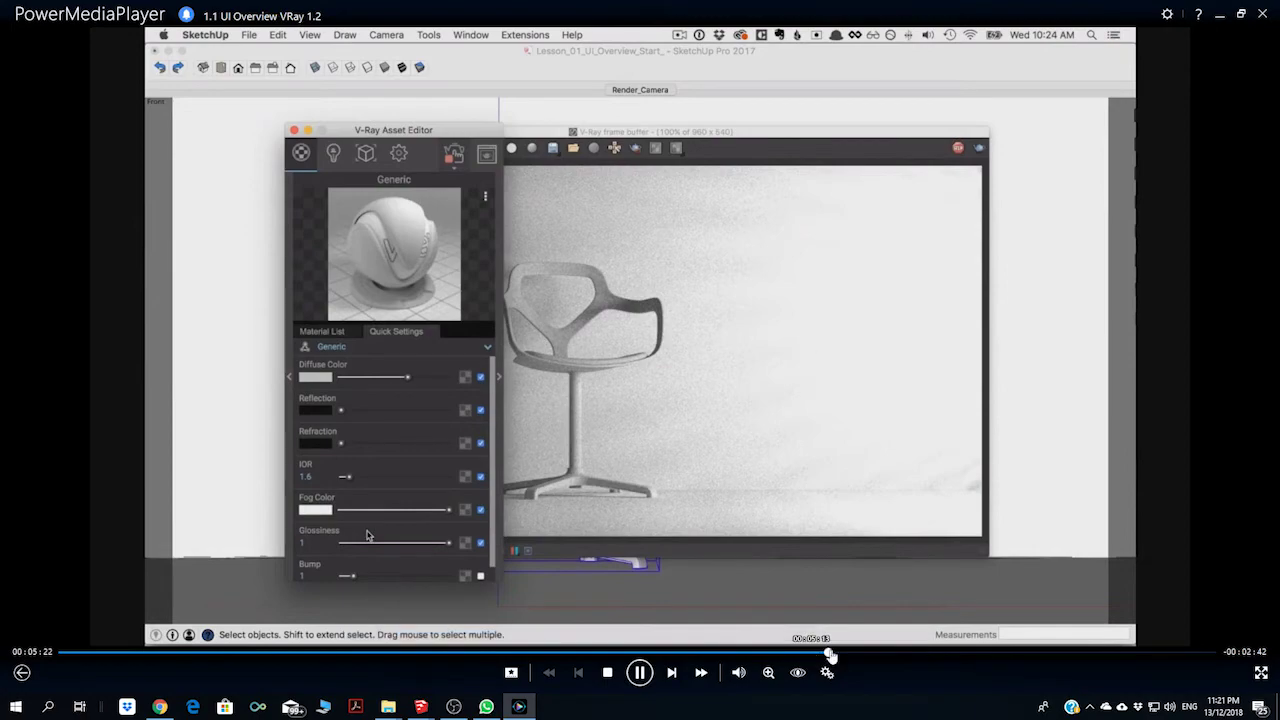
click(1063, 653)
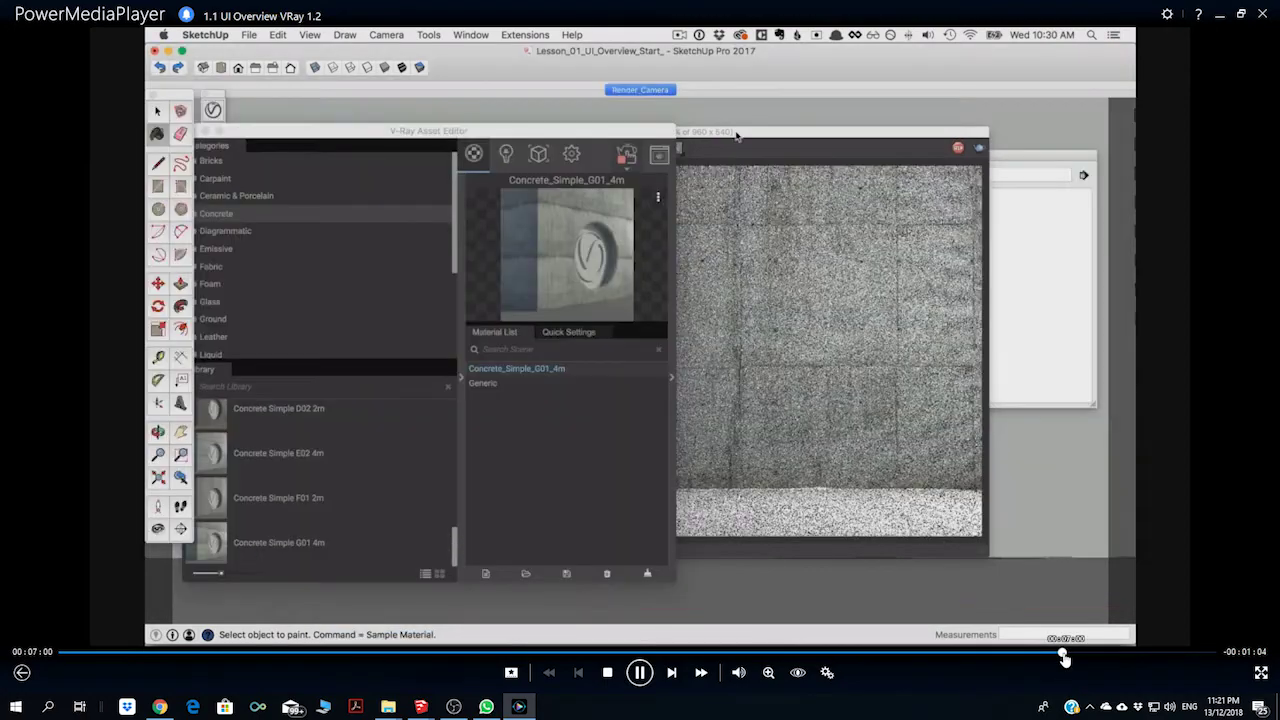
click(1109, 654)
click(1141, 656)
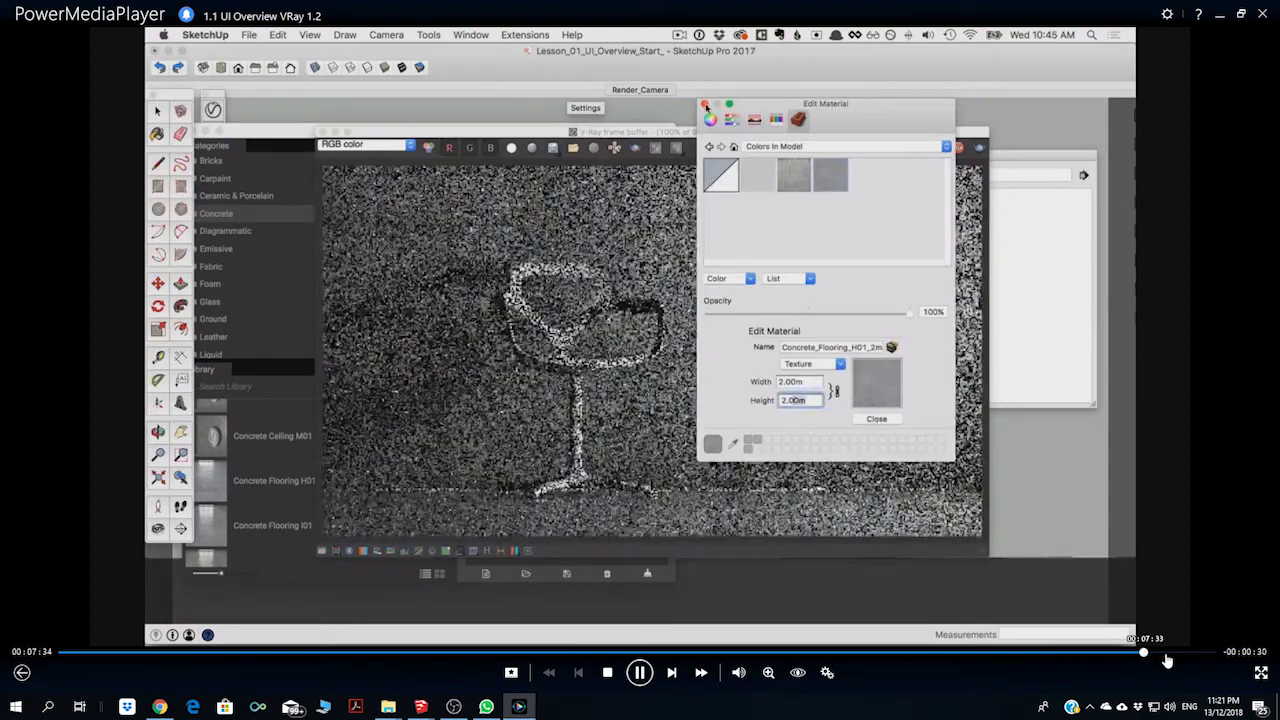
click(1180, 655)
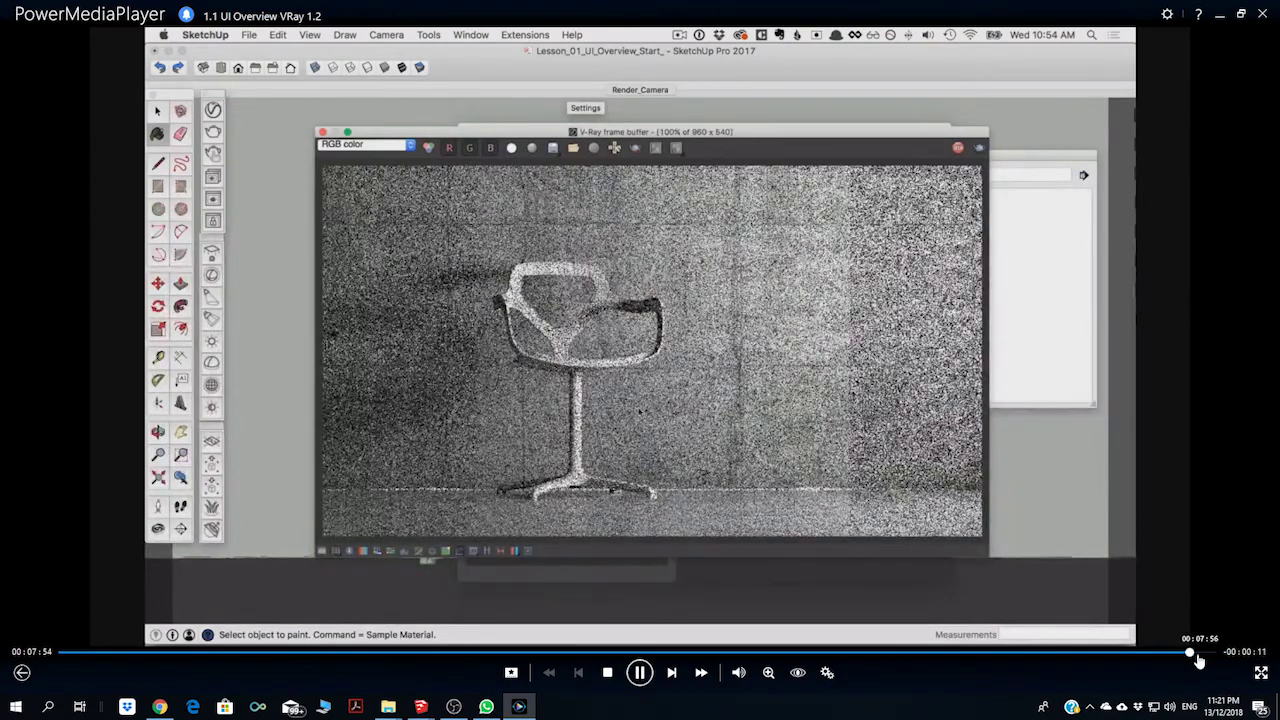
click(1198, 655)
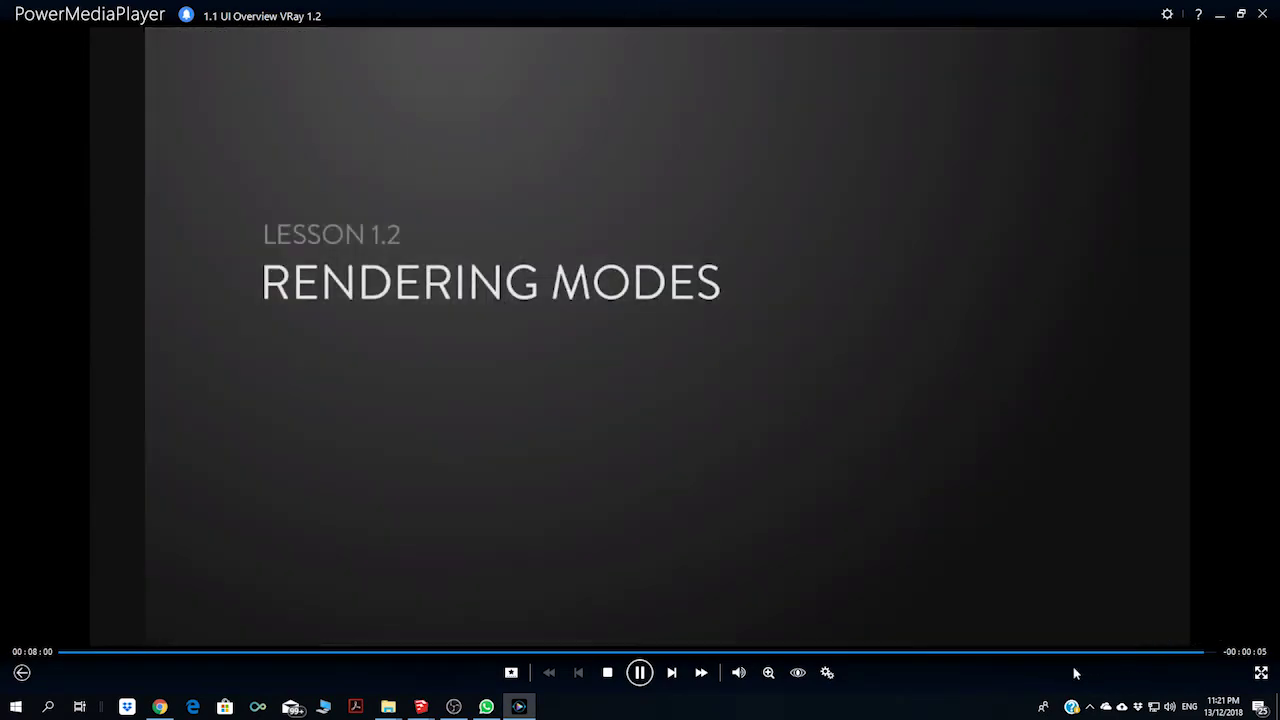
click(1131, 653)
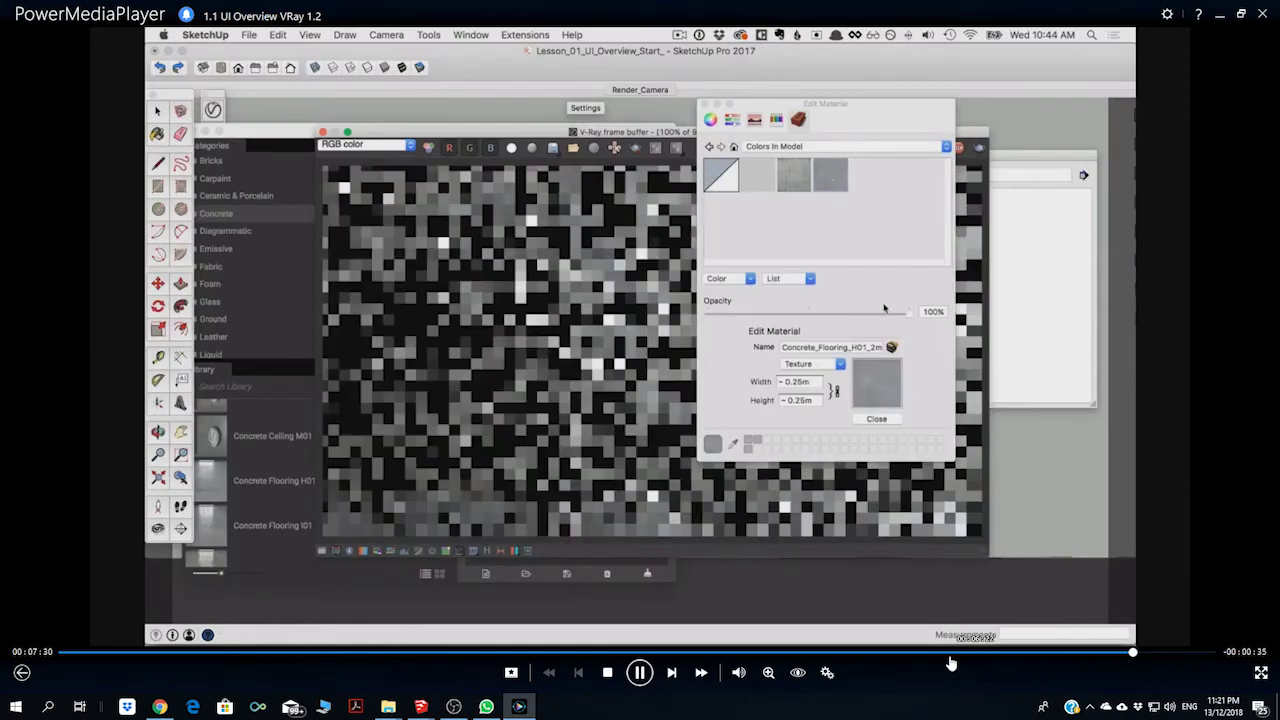
click(851, 653)
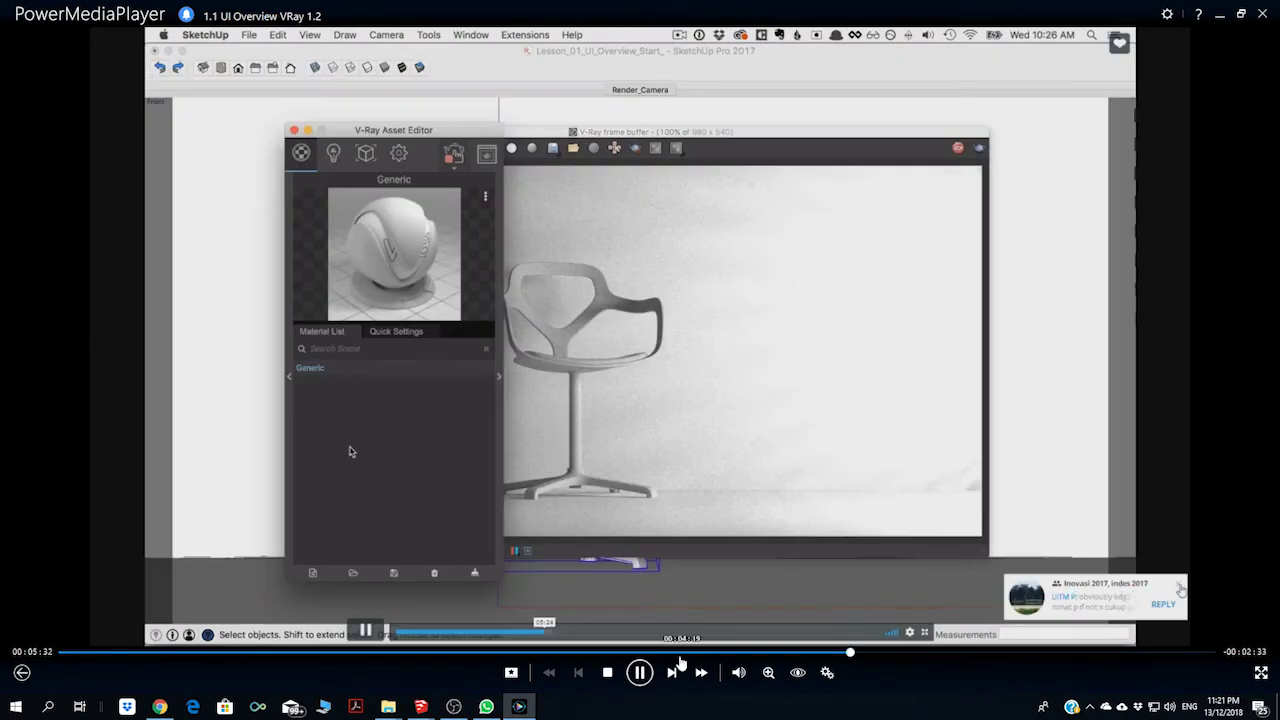
click(607, 672)
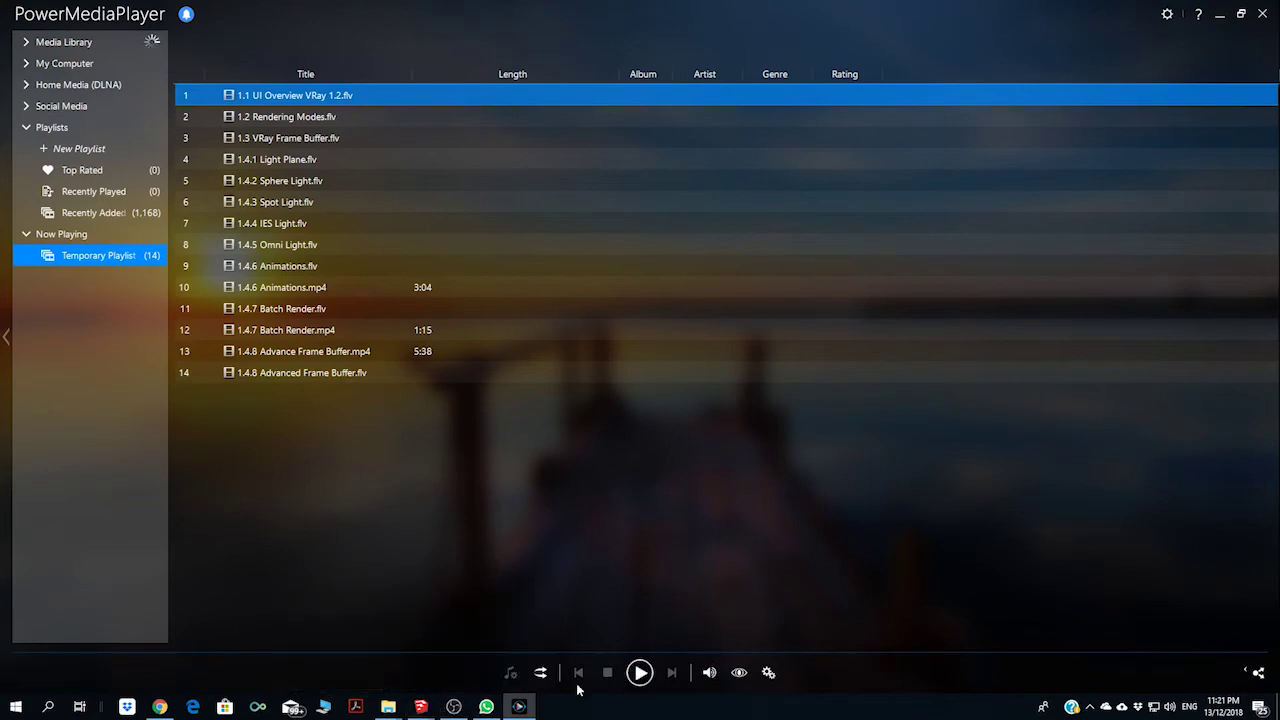
Bring SketchUp back to the front and close the V-Ray render window
mouse_move(420, 707)
click(376, 661)
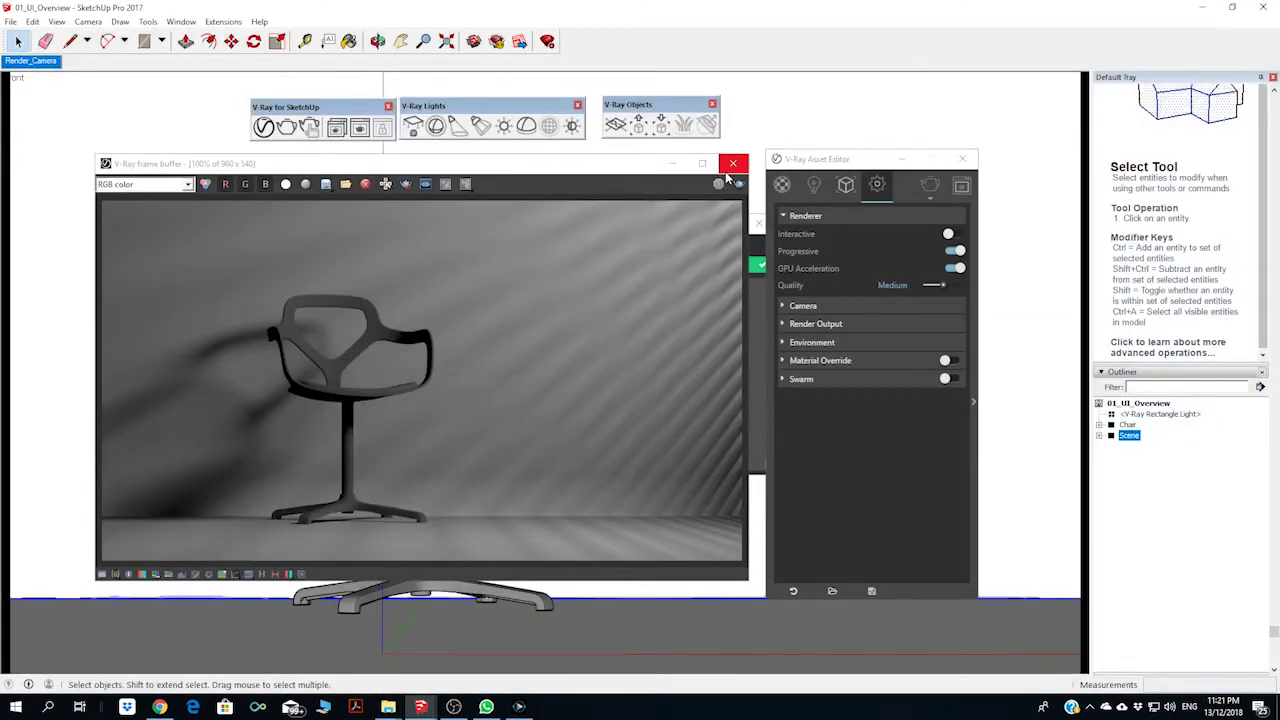
click(731, 166)
click(758, 229)
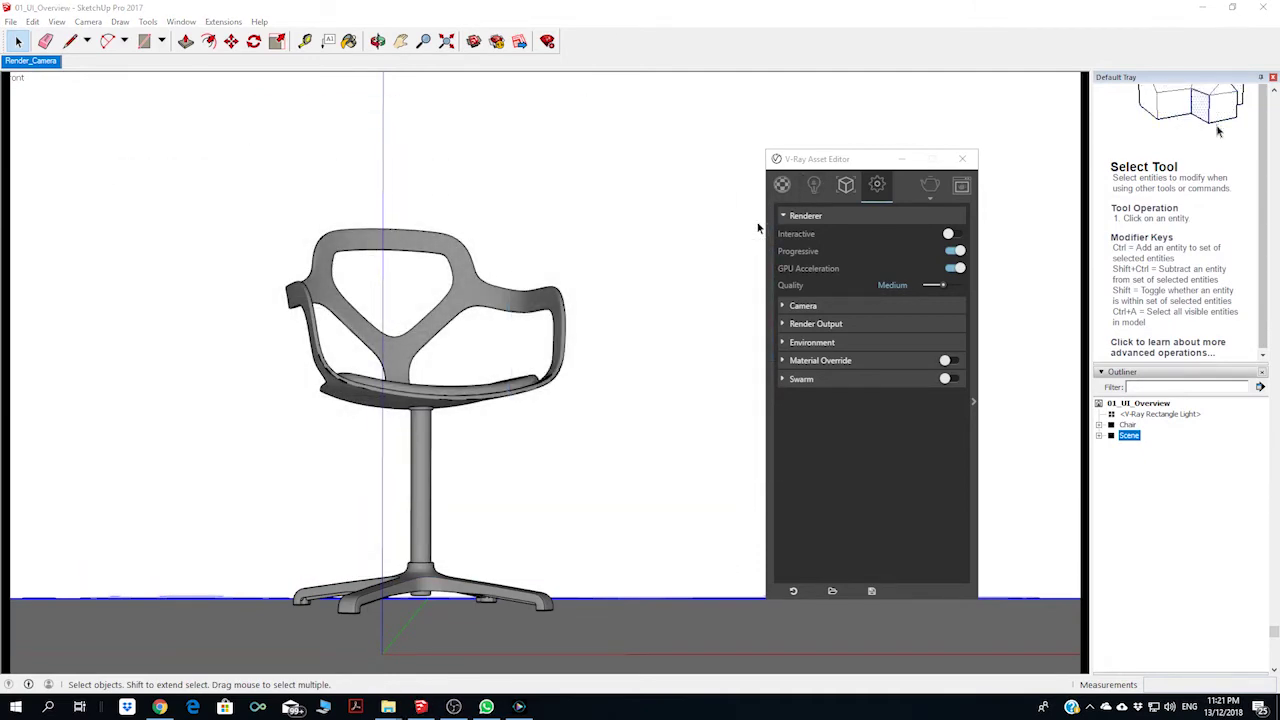
Show the scene's Generic material, collapse the library panel, and move the editor left
click(782, 185)
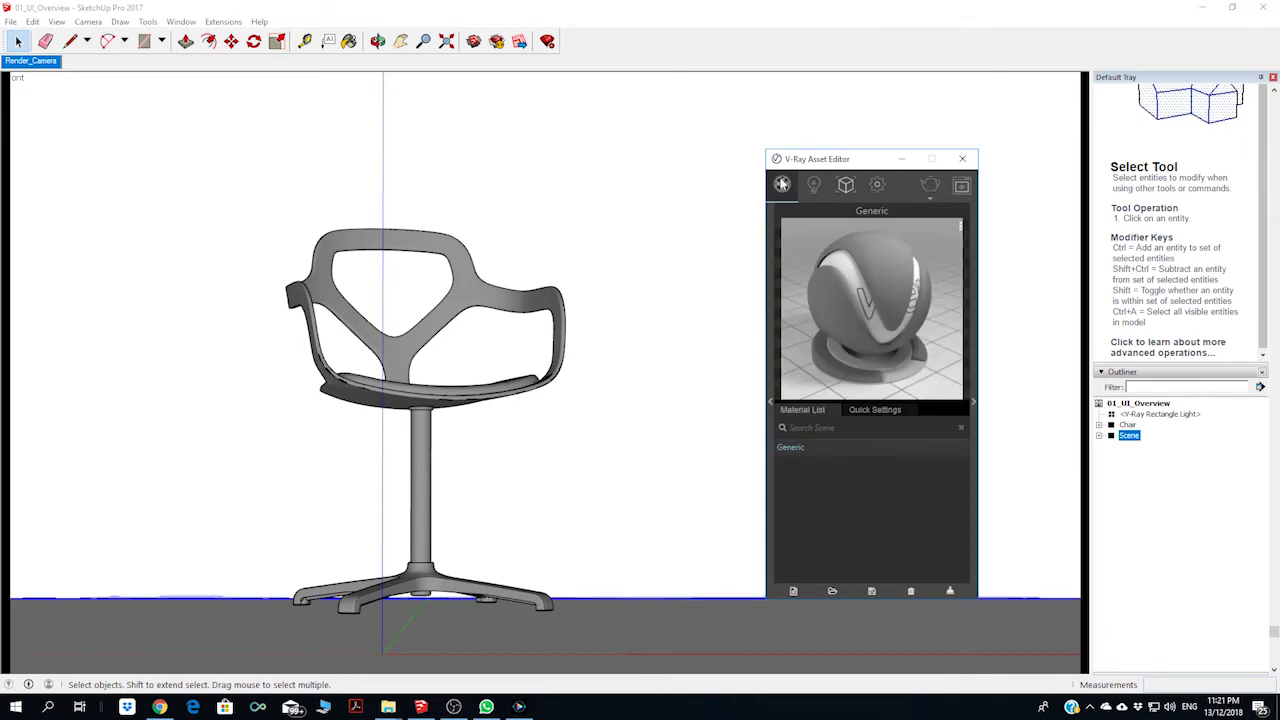
click(771, 404)
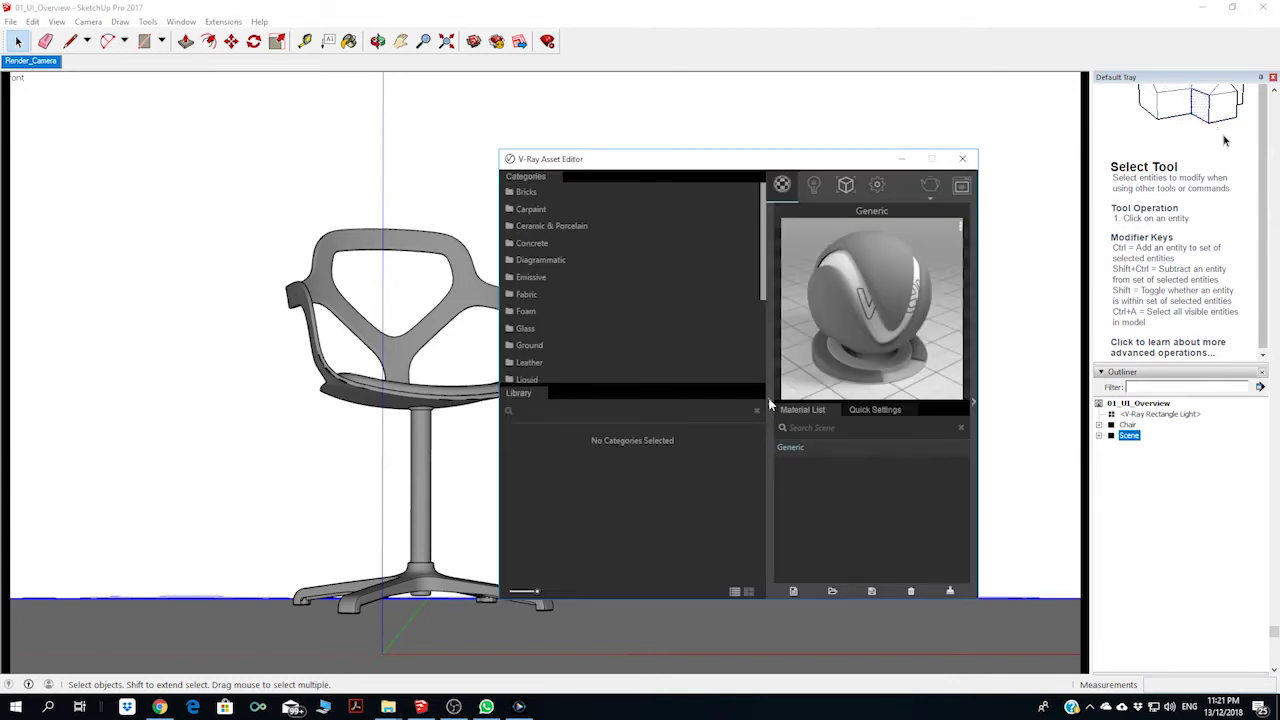
click(771, 404)
drag(875, 160, 750, 152)
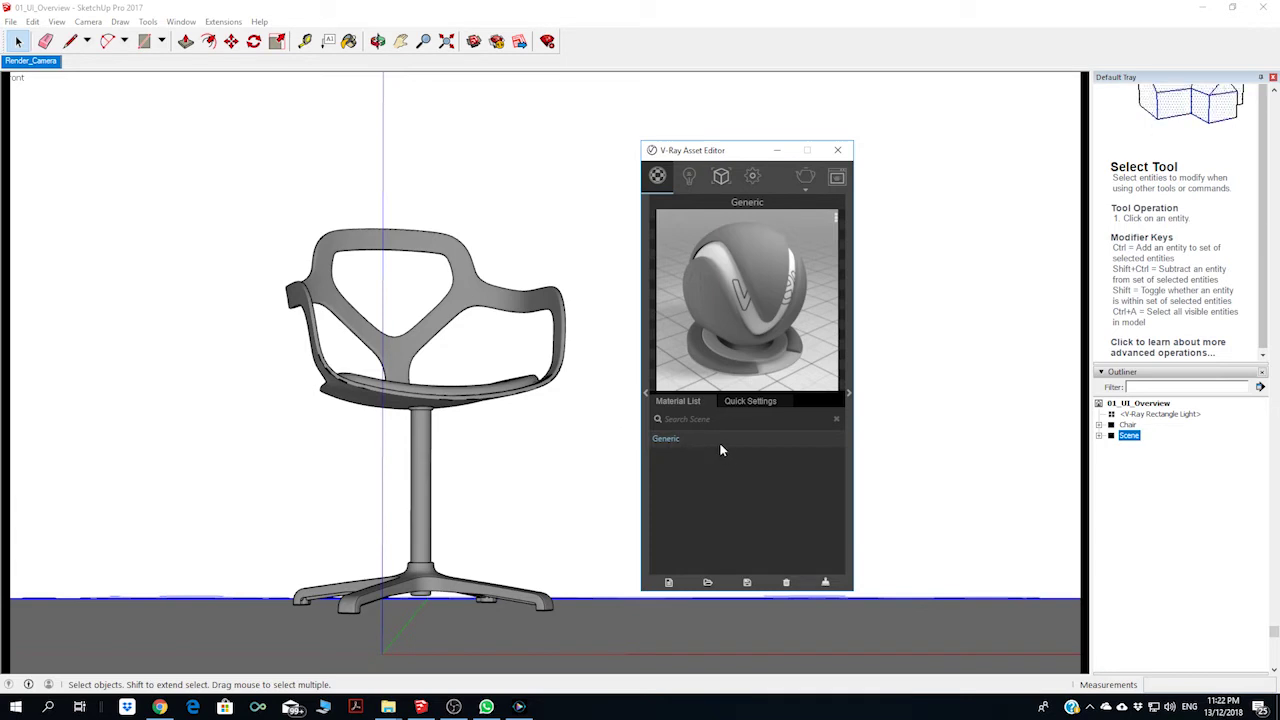
Set the Generic material's diffuse colour to pure red
click(737, 405)
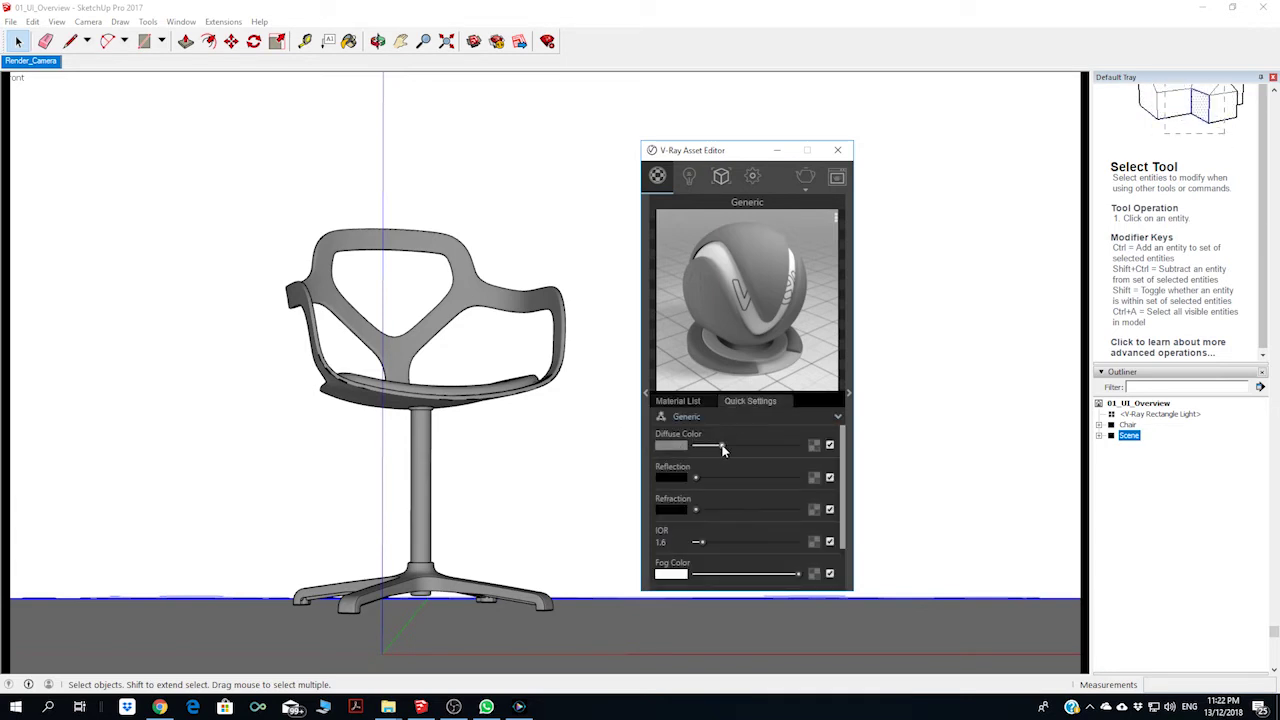
drag(720, 444, 716, 444)
click(686, 447)
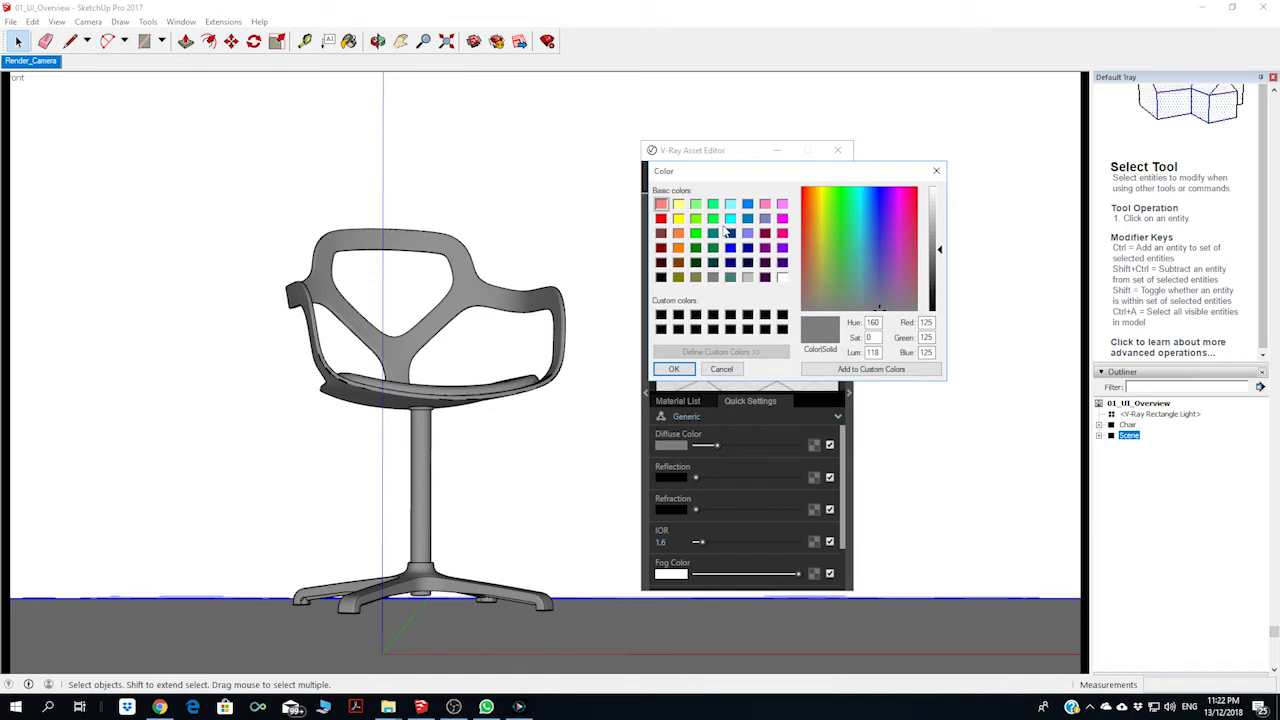
click(660, 218)
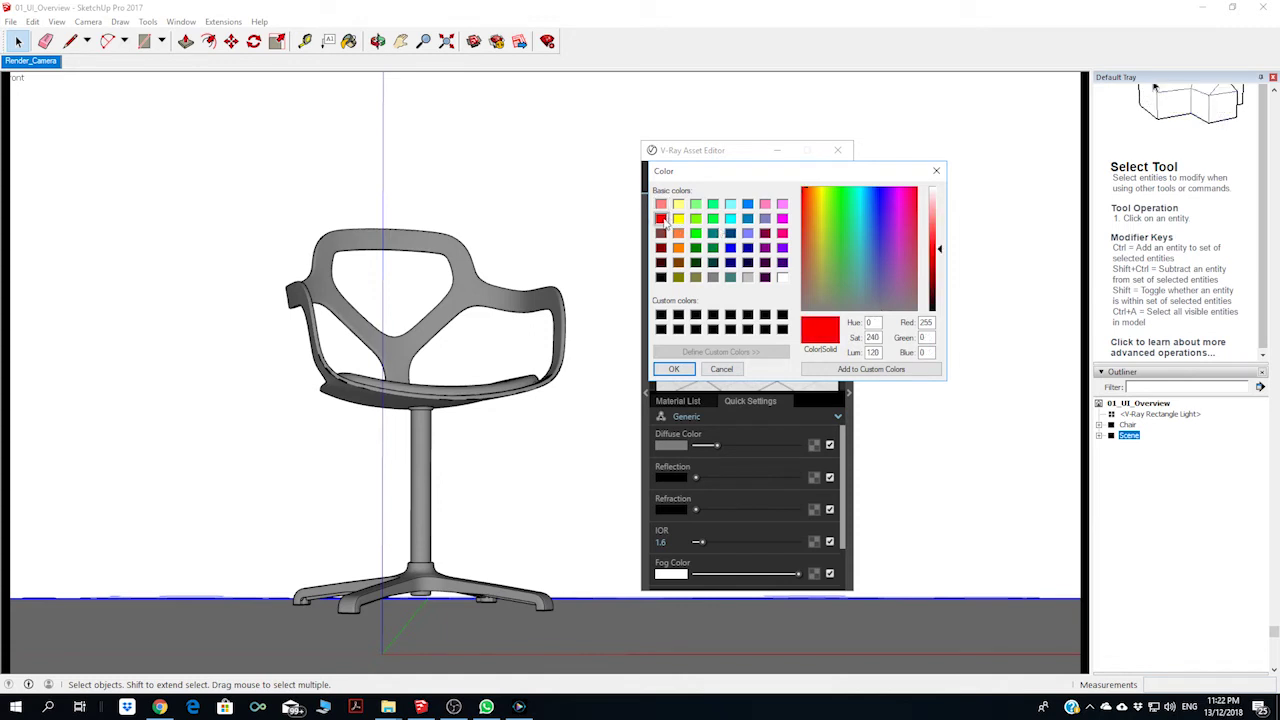
click(674, 369)
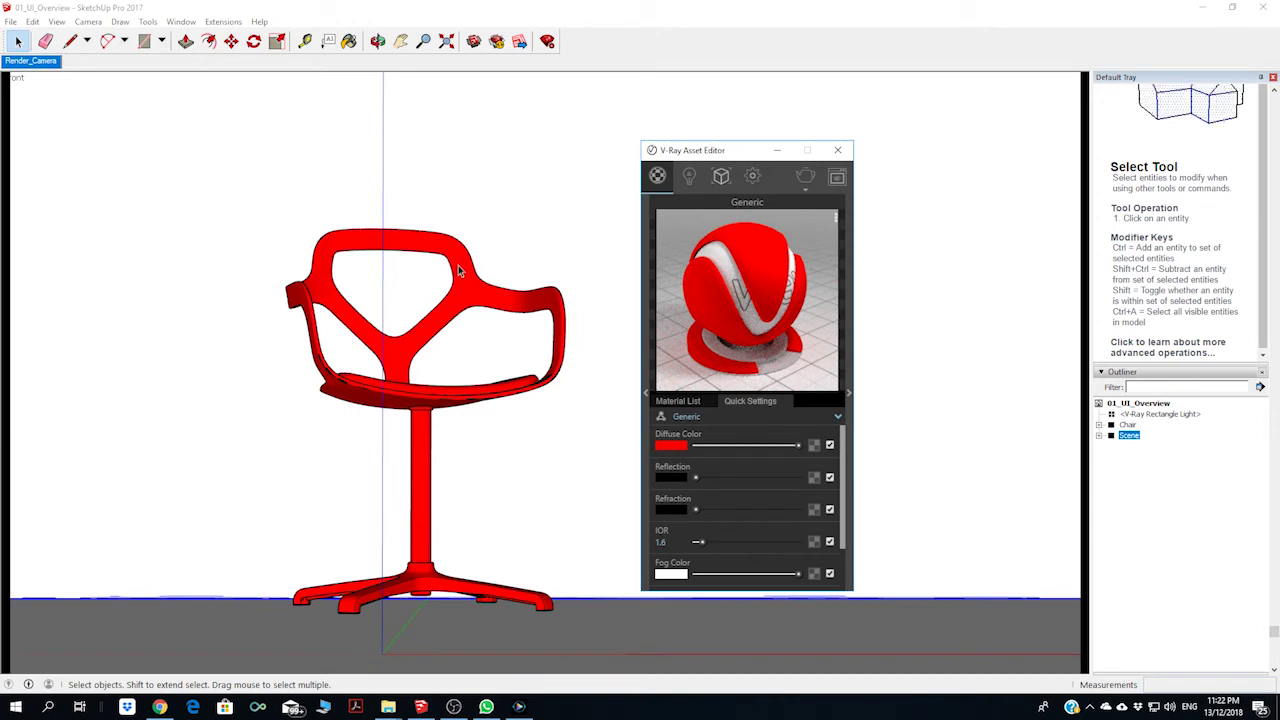
Make the reflection colour white and lower the reflection strength slightly
scroll(716, 485, down, 3)
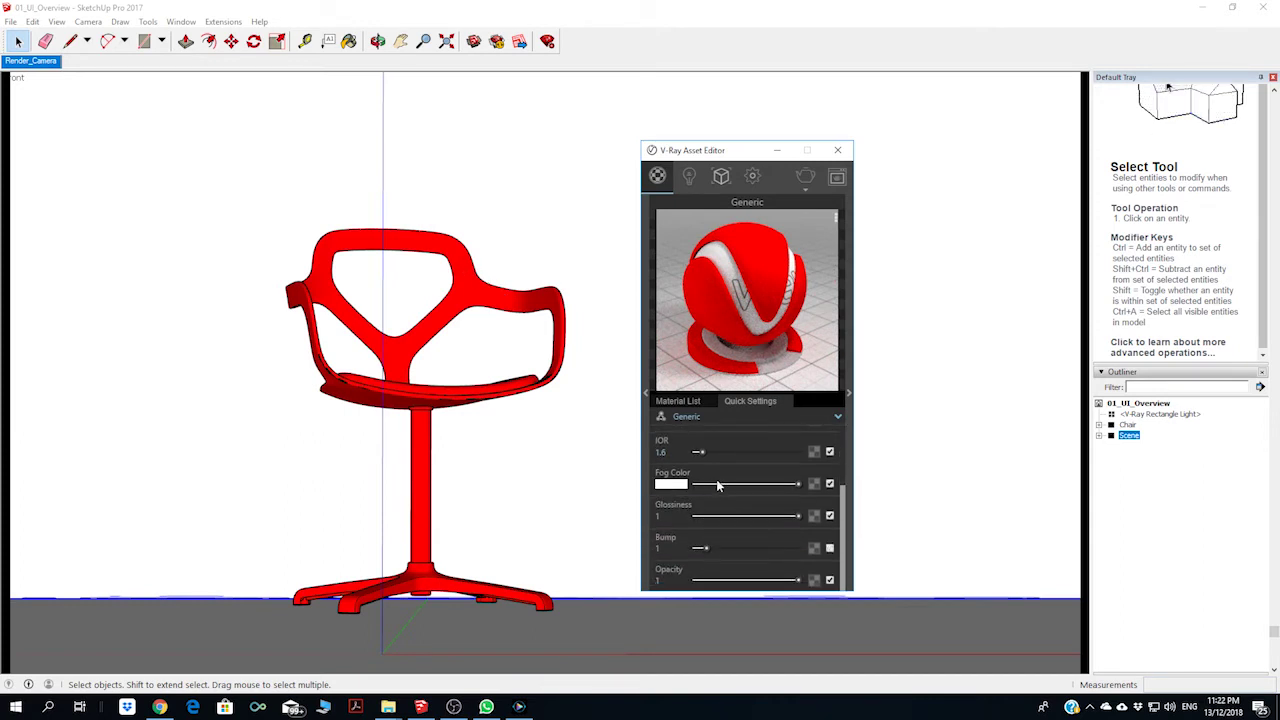
scroll(691, 495, up, 3)
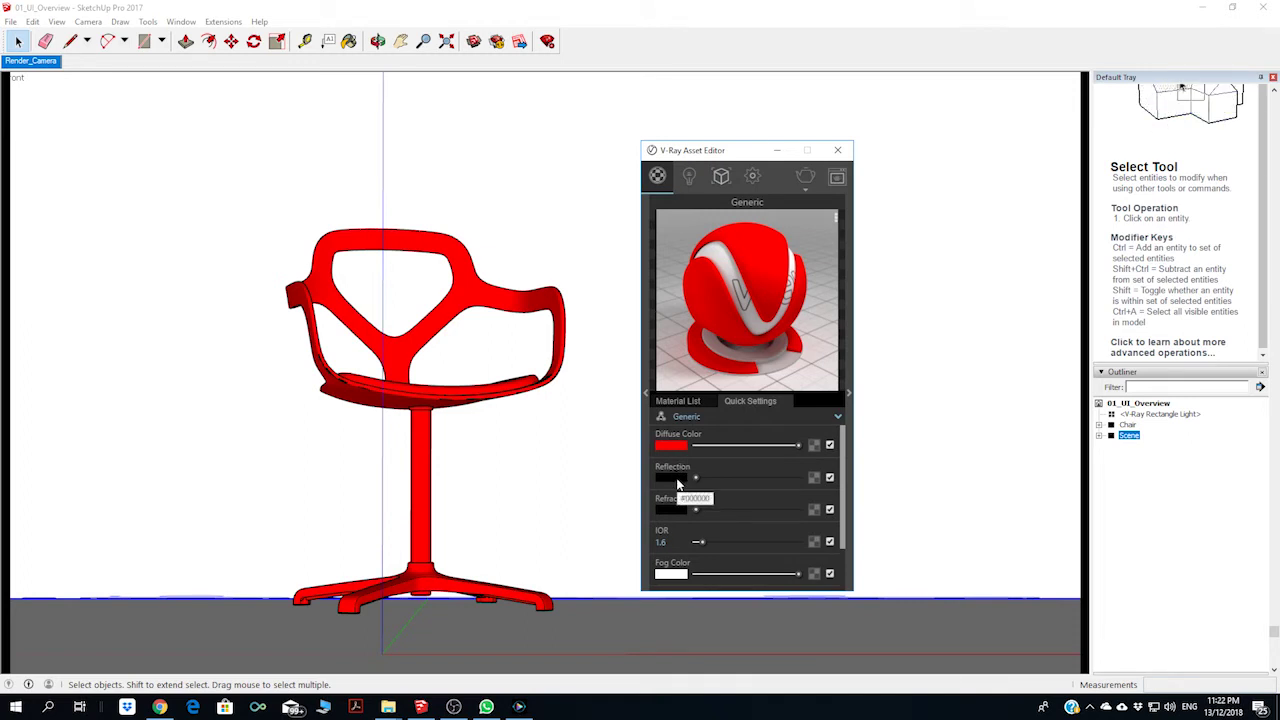
click(676, 480)
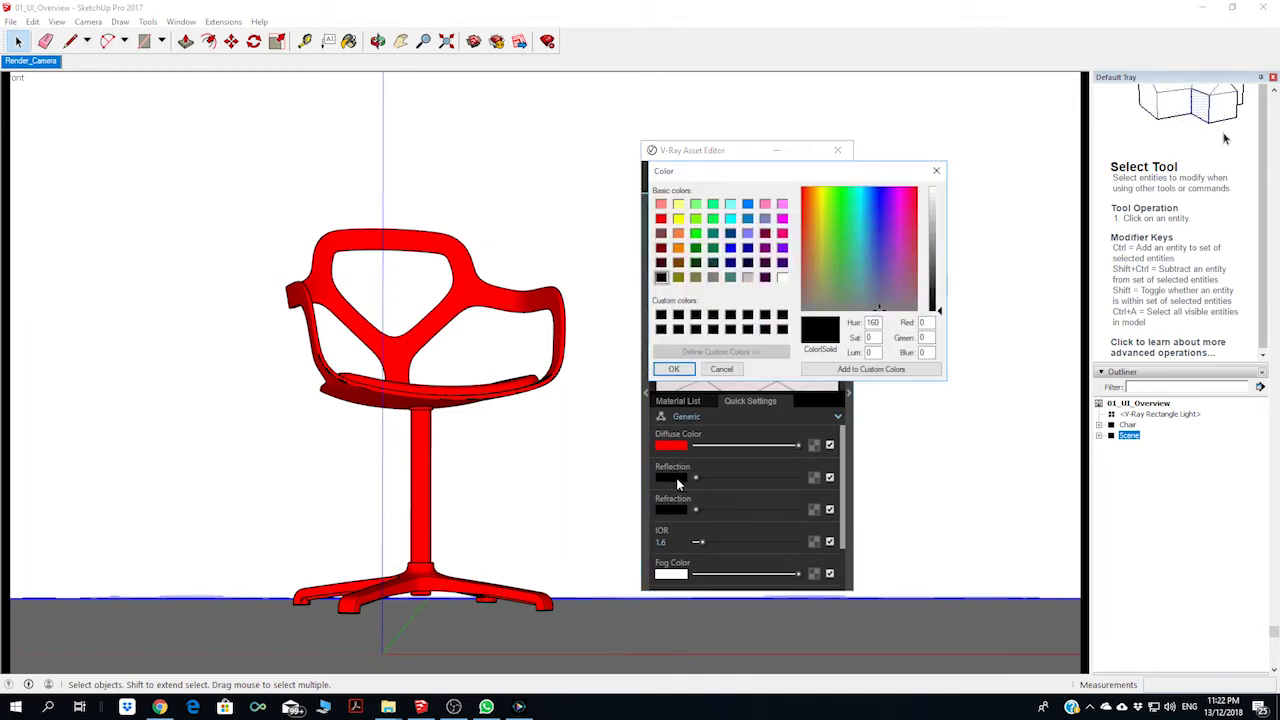
click(782, 277)
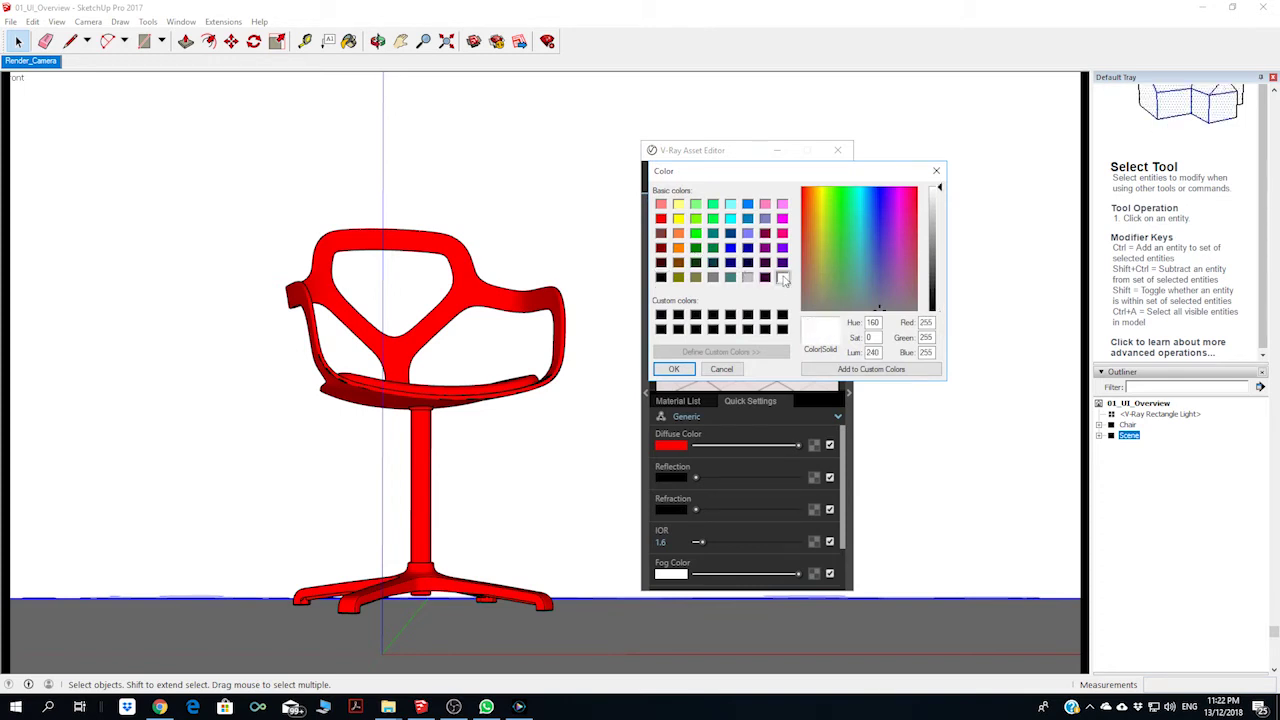
click(673, 369)
drag(790, 478, 770, 478)
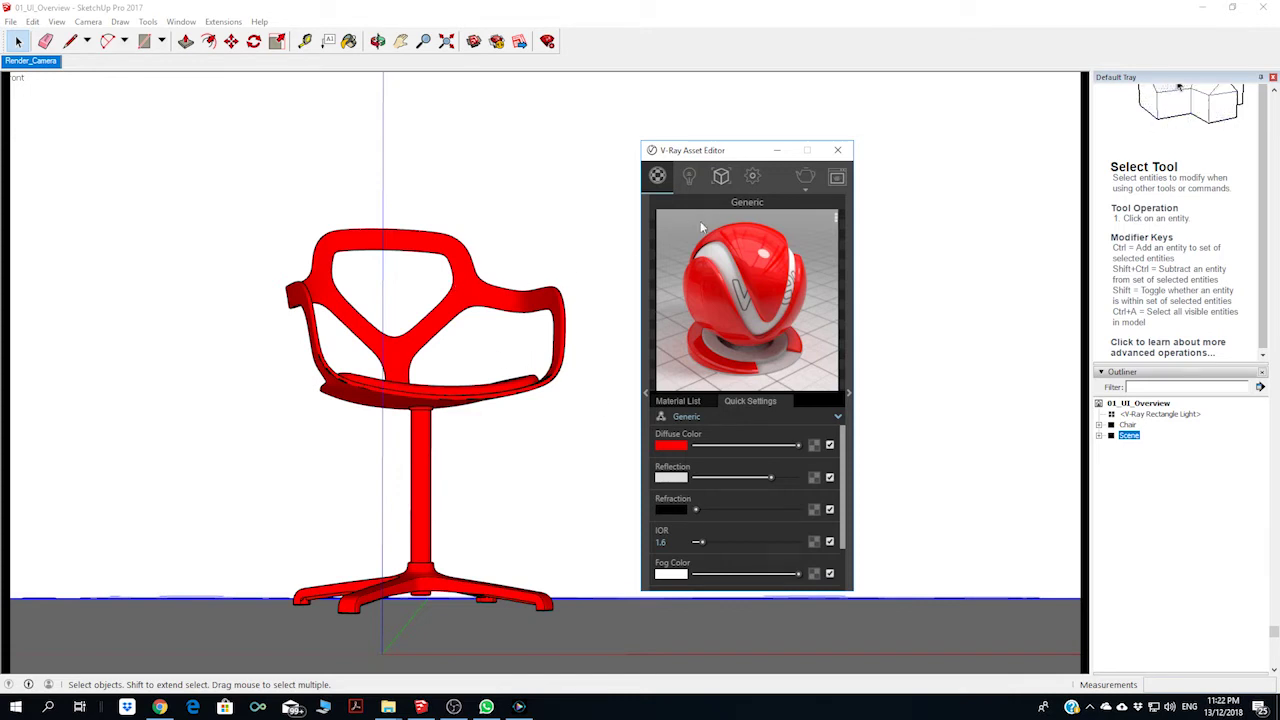
Start a V-Ray render of the glossy red chair
click(805, 178)
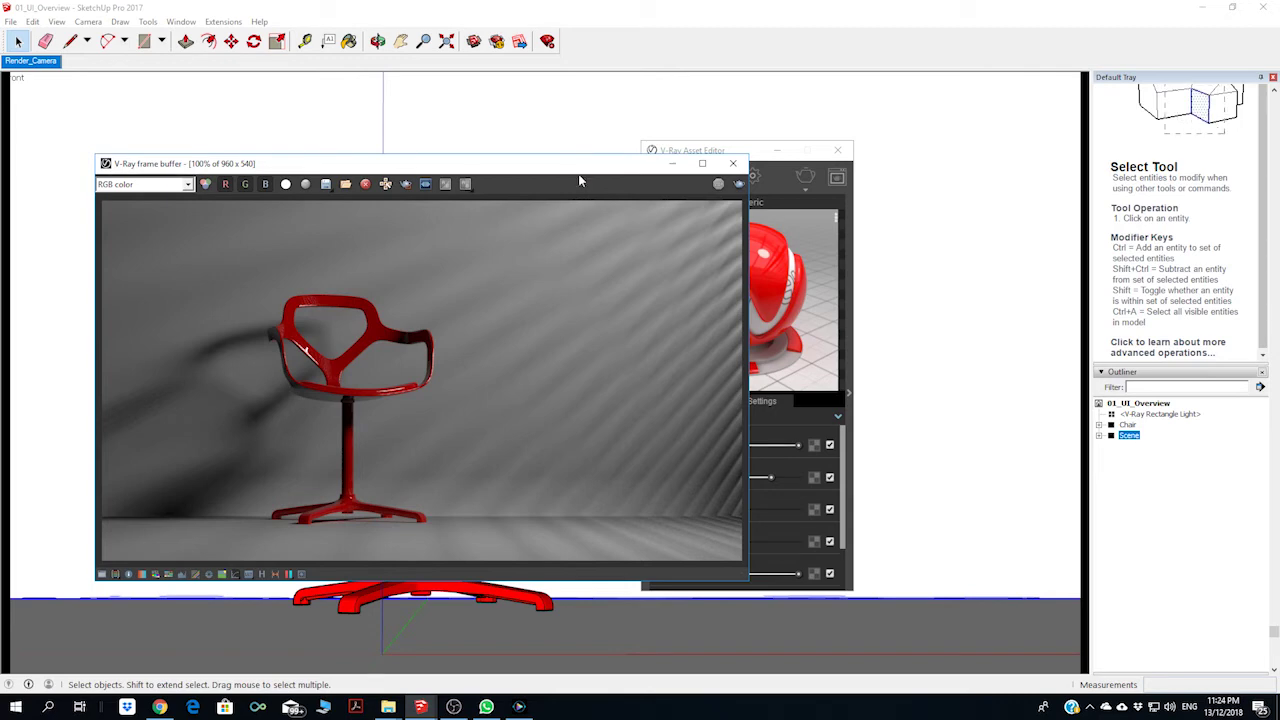
Separate the render and material windows and set the Generic diffuse colour to light grey
drag(578, 168, 516, 168)
click(720, 152)
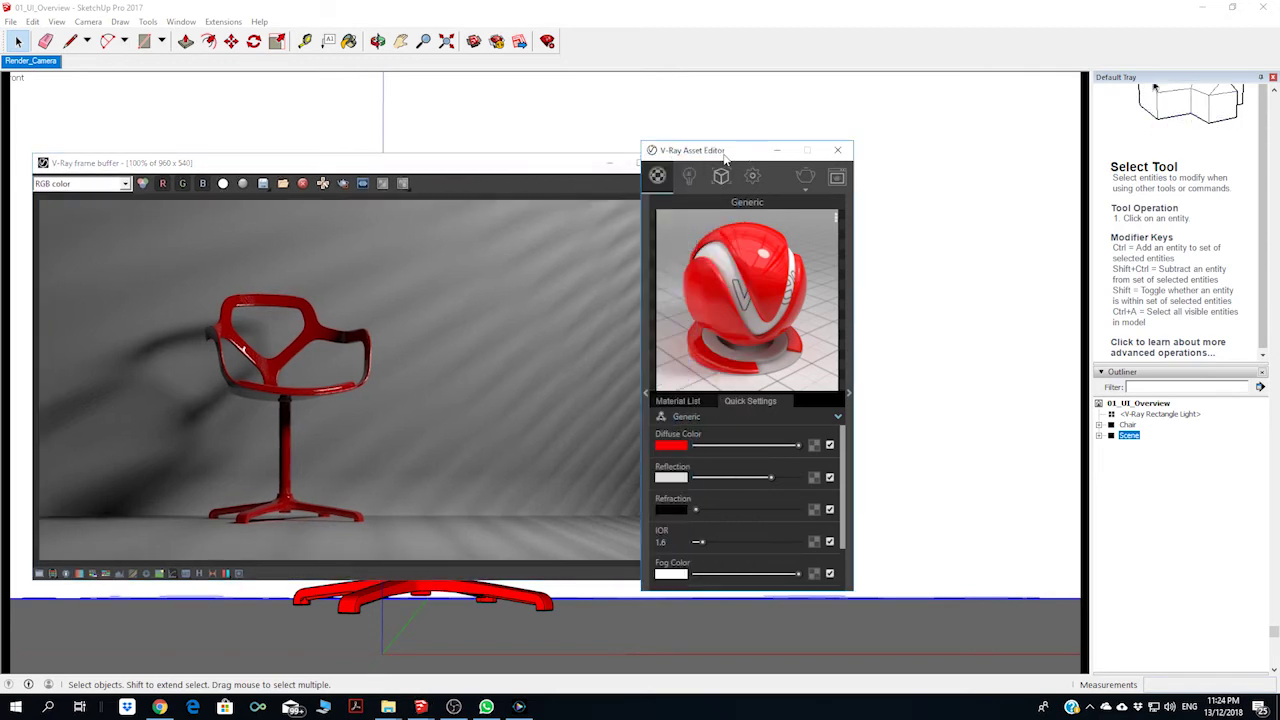
drag(725, 157, 782, 157)
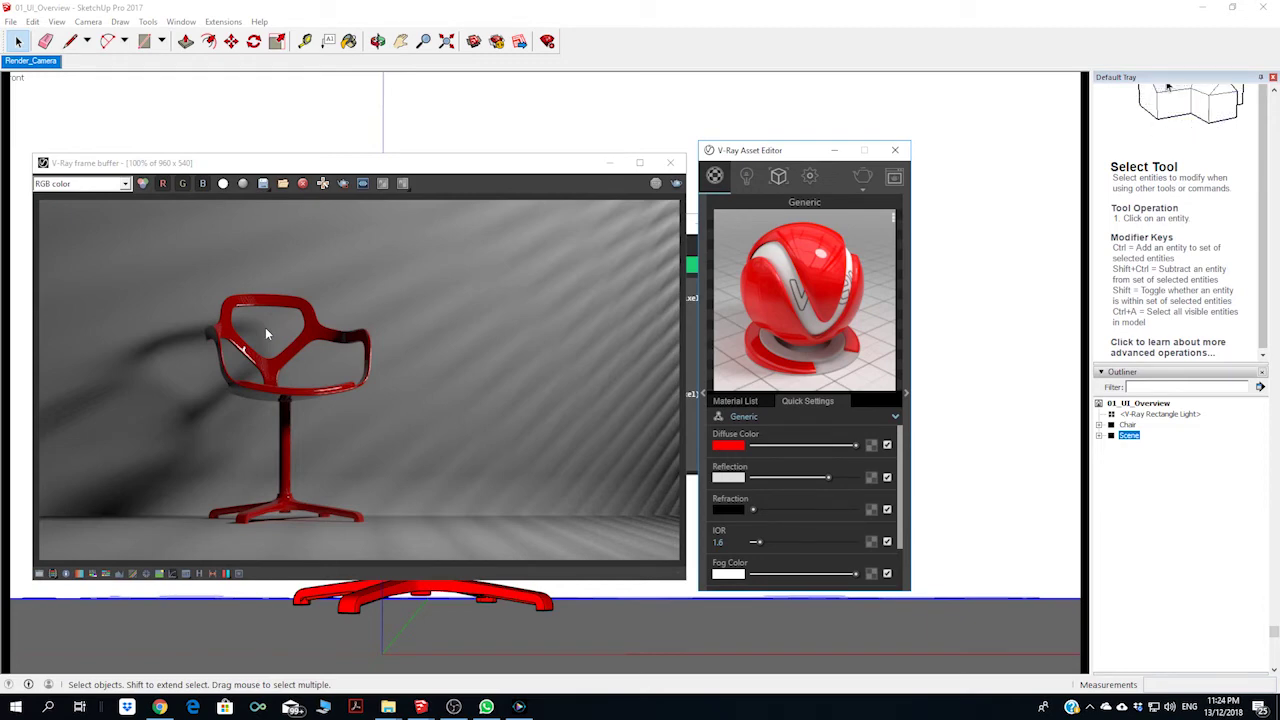
click(730, 446)
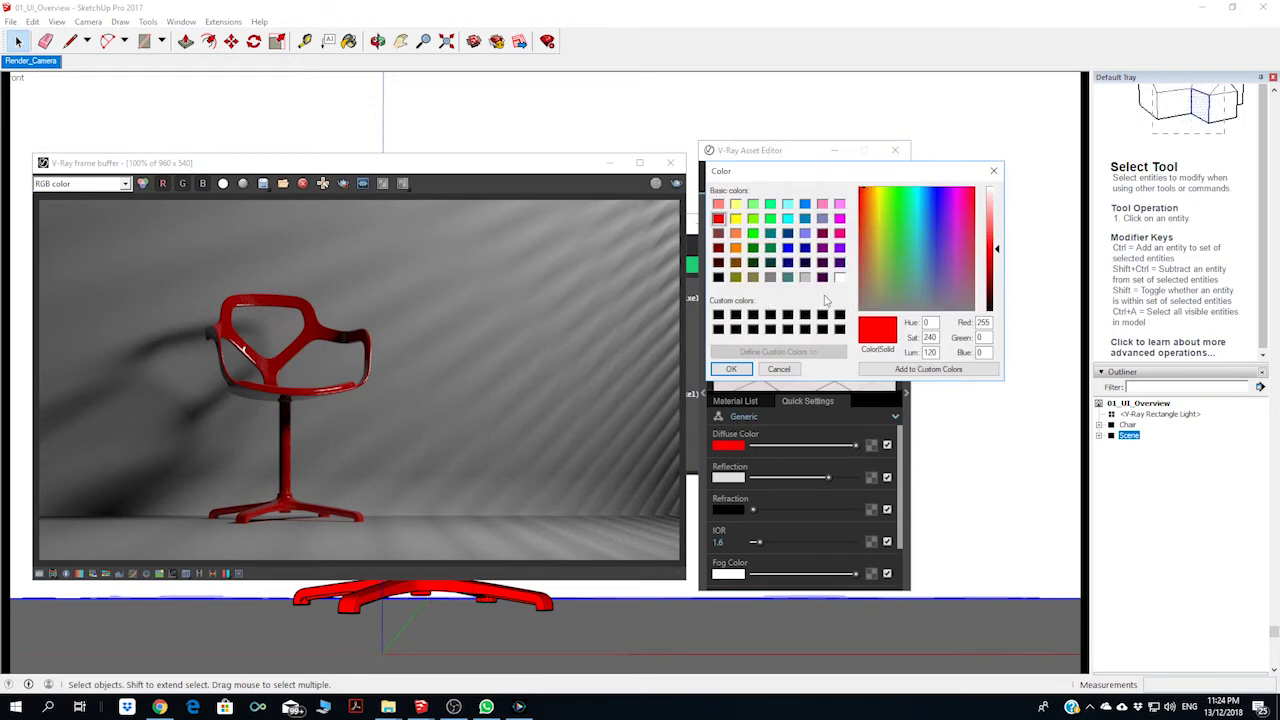
click(805, 277)
click(735, 369)
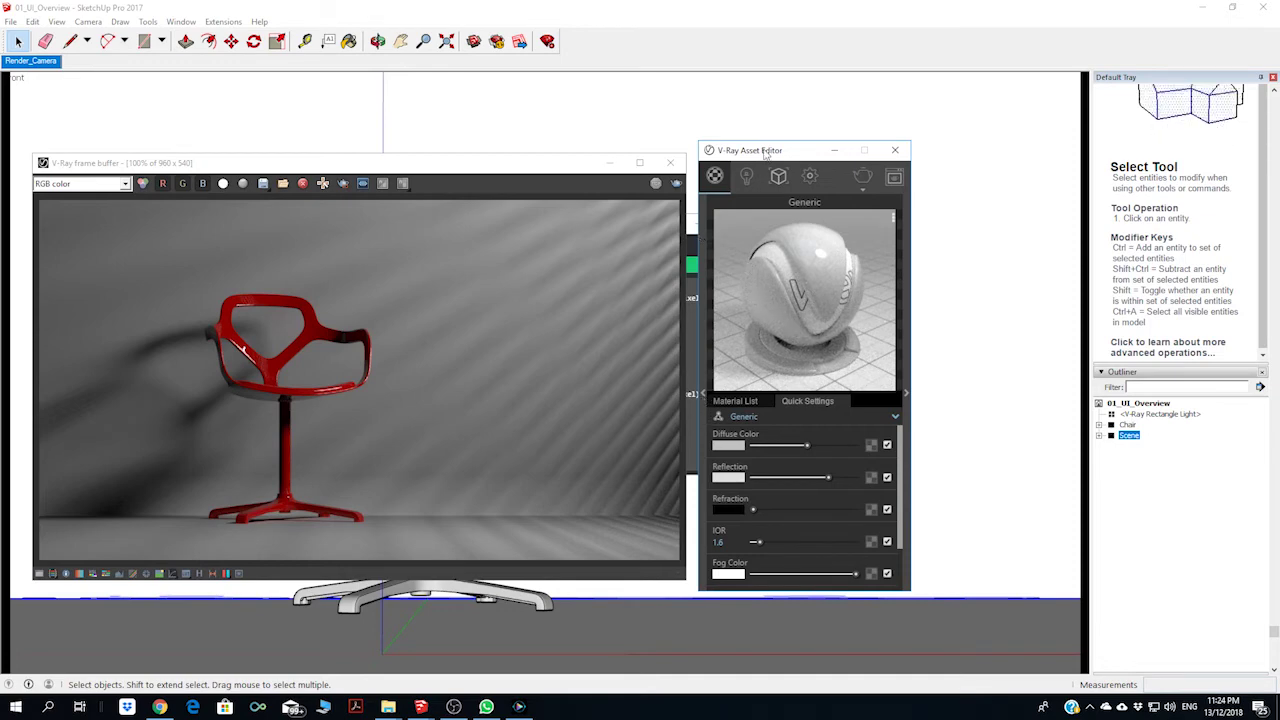
Reposition the material editor and reveal the material library categories
drag(766, 153, 797, 140)
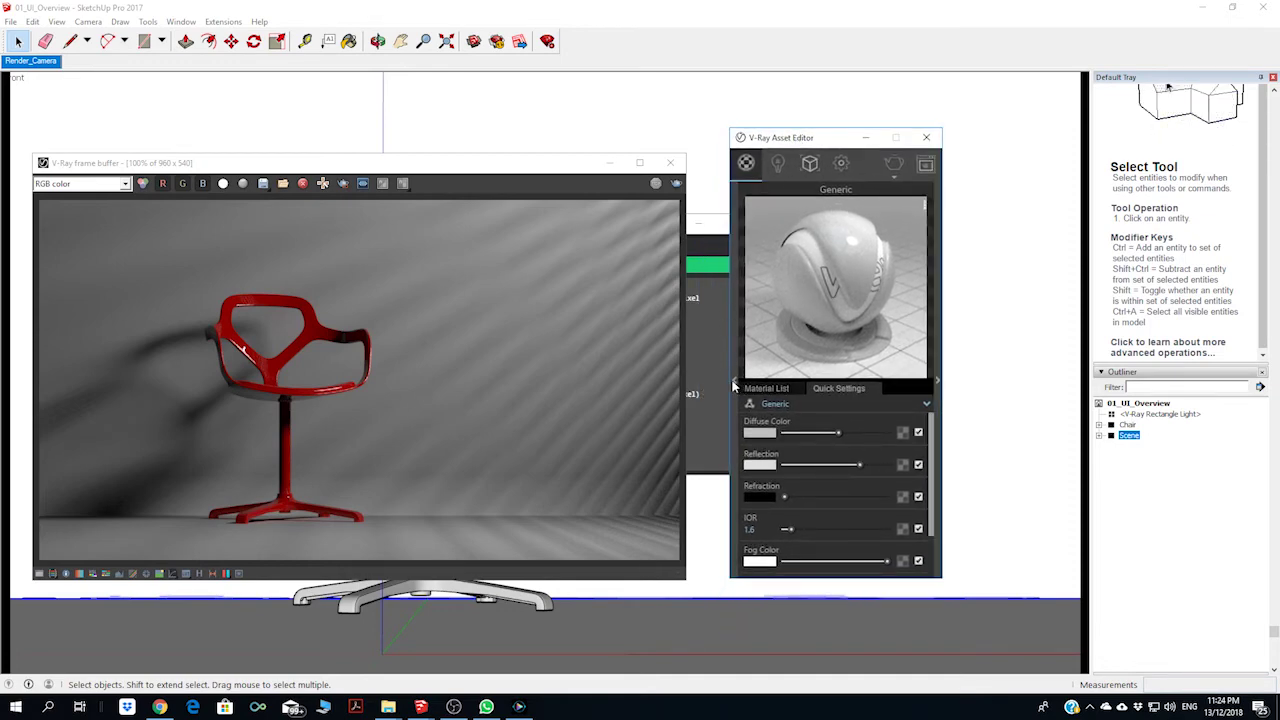
click(735, 381)
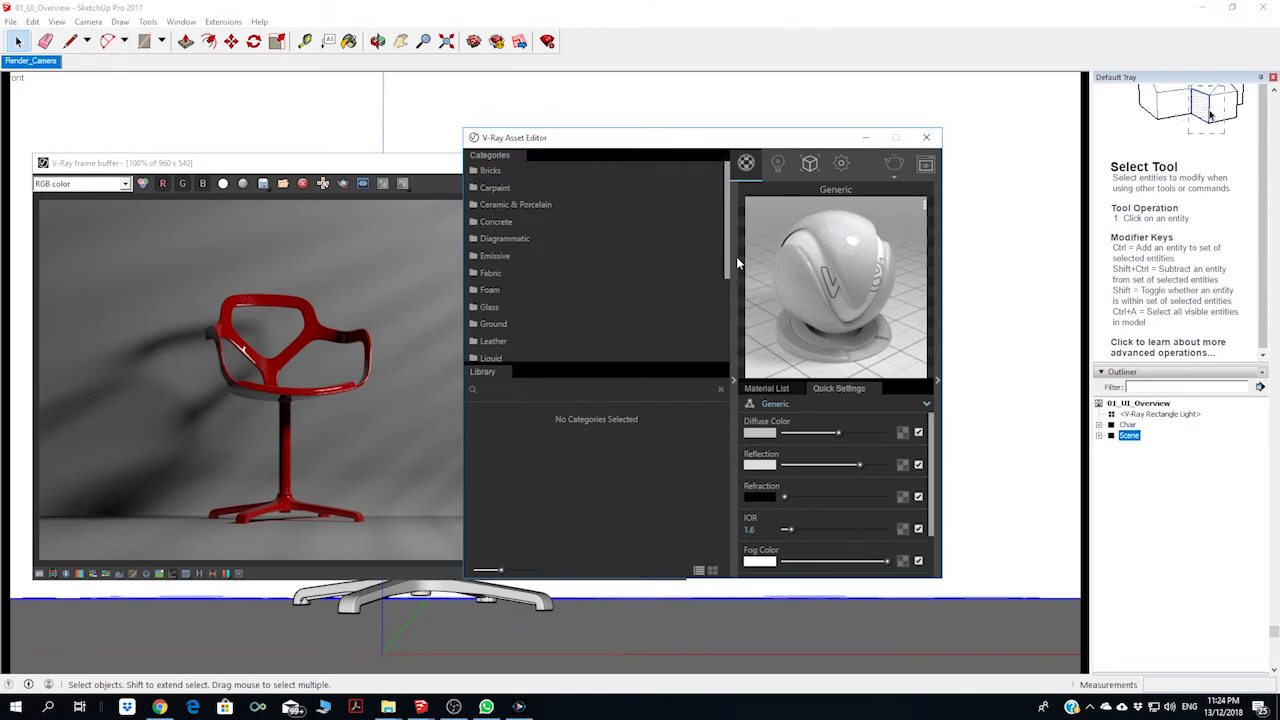
drag(728, 222, 728, 297)
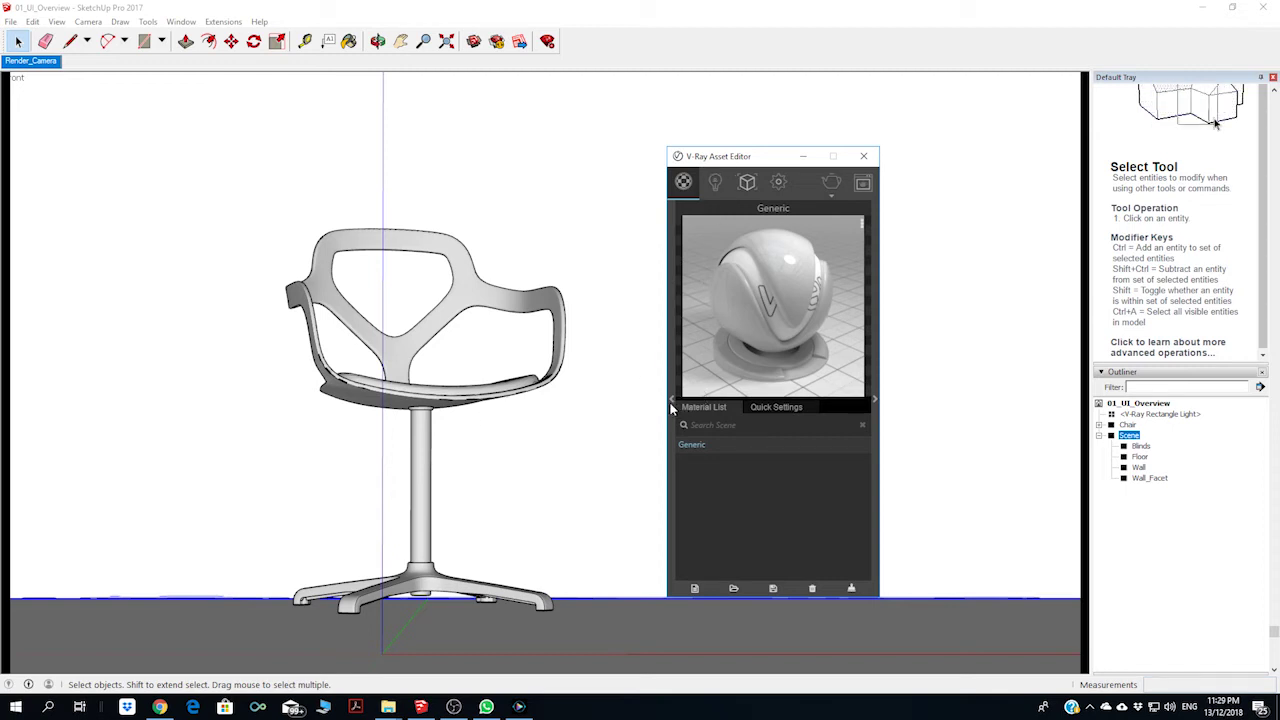
Open the V-Ray material library, glance at Bricks, and settle on the Concrete materials
click(736, 411)
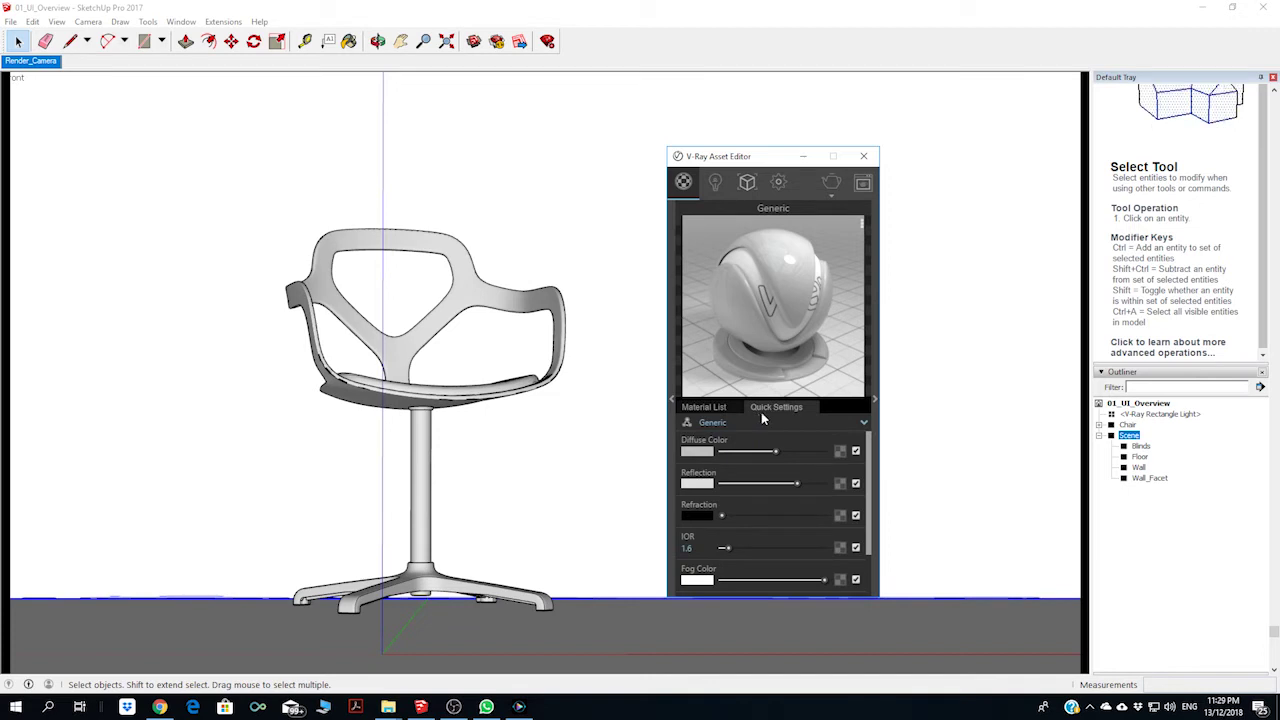
click(707, 408)
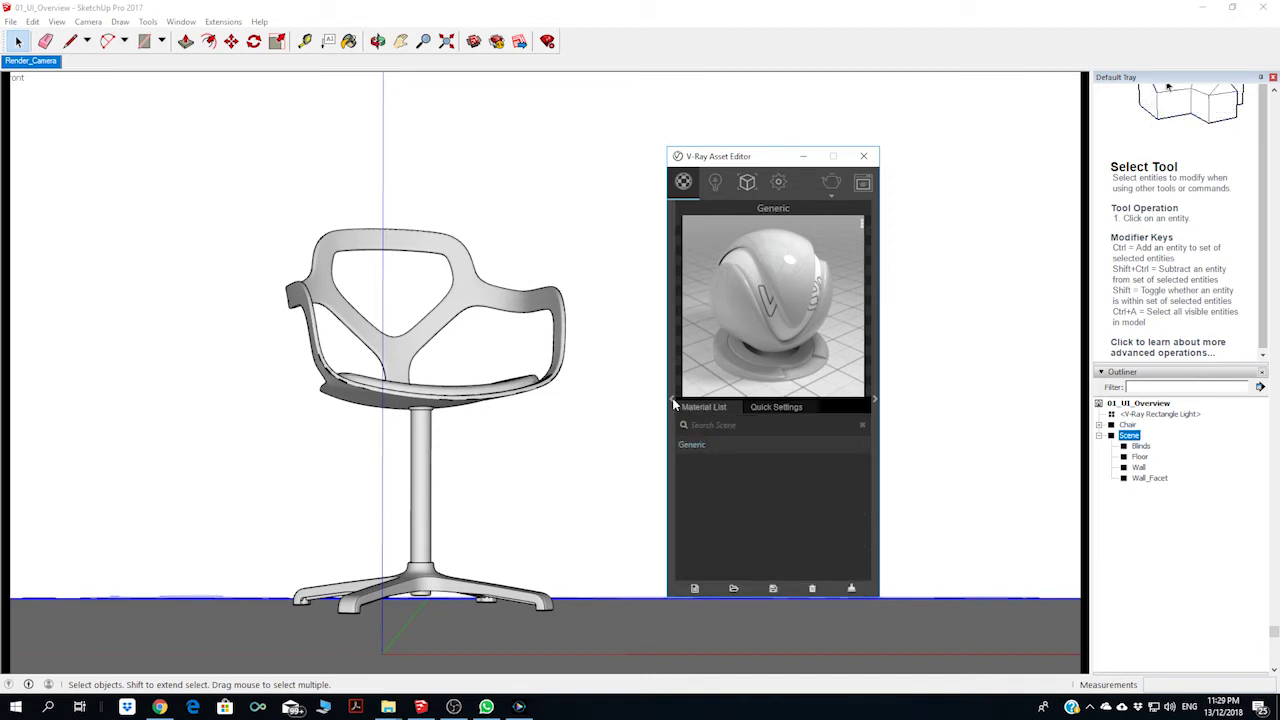
click(673, 401)
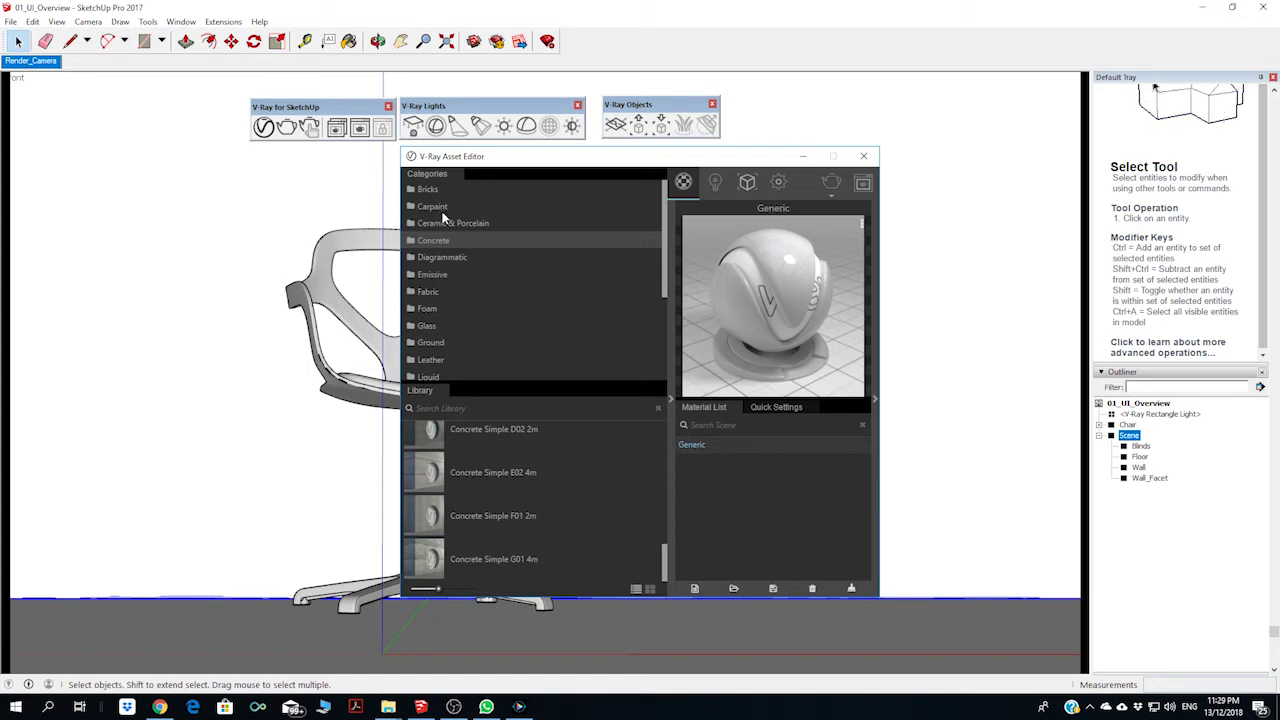
click(440, 193)
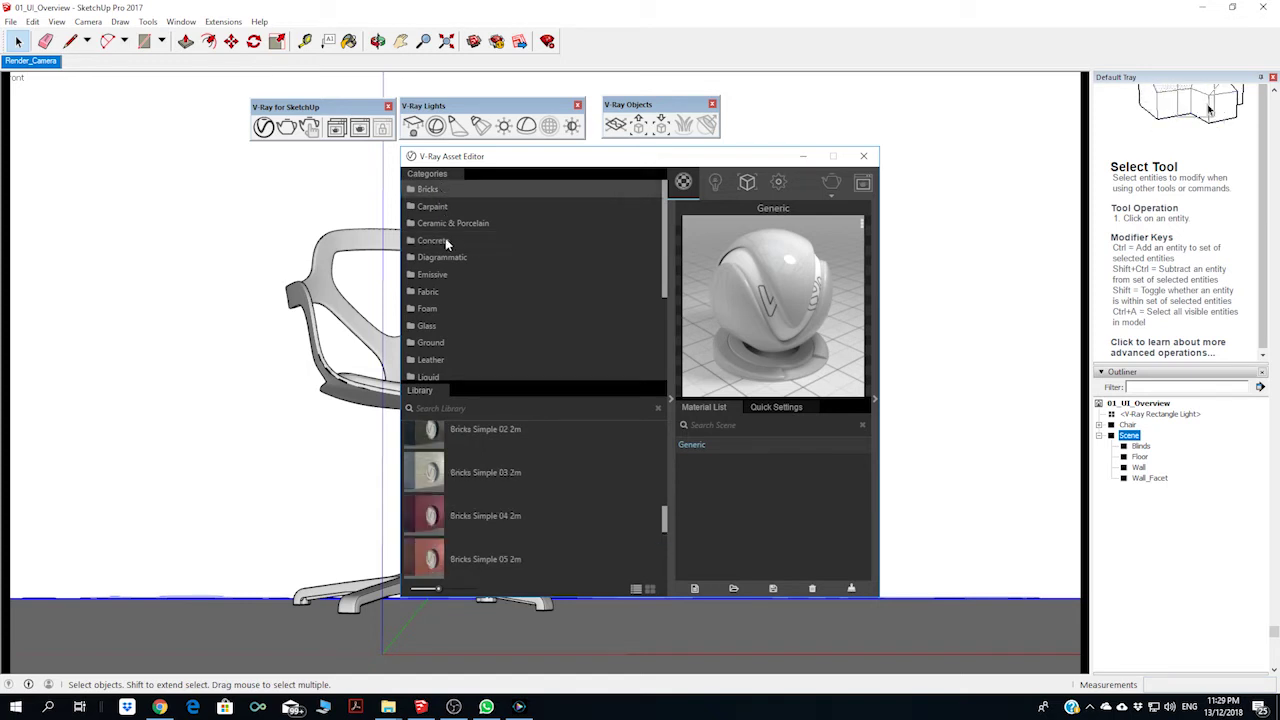
click(445, 238)
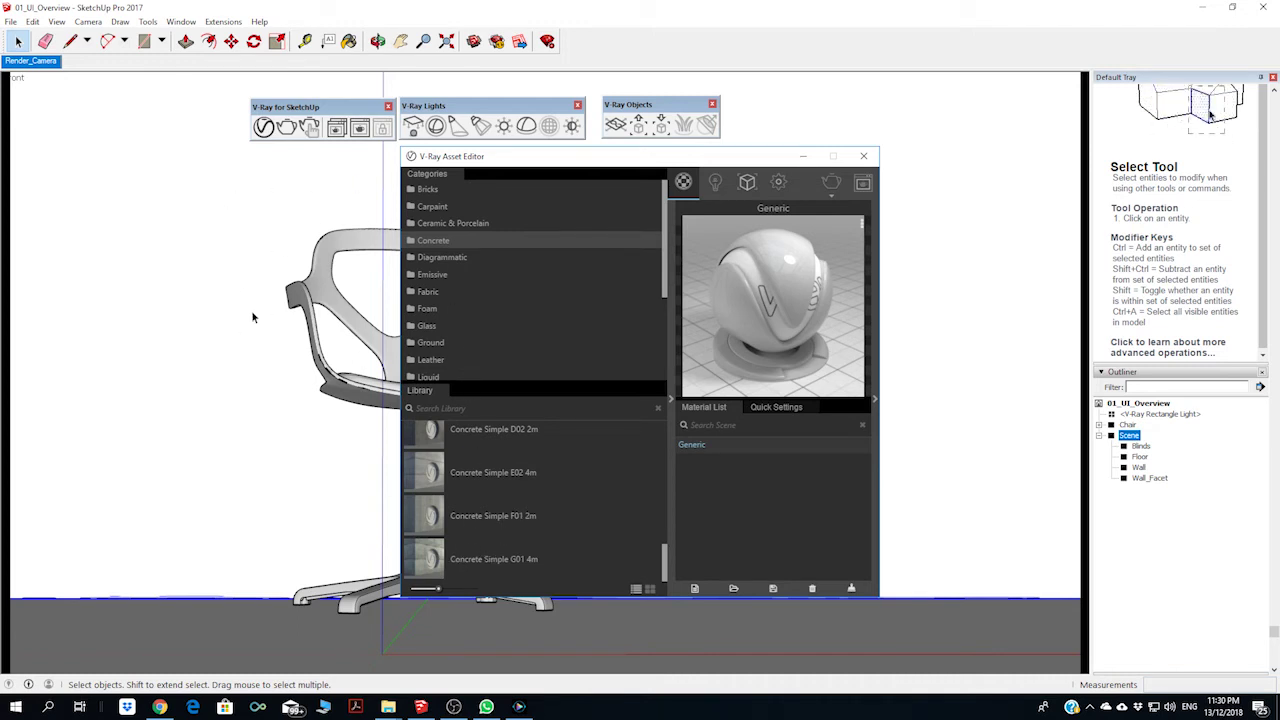
click(281, 432)
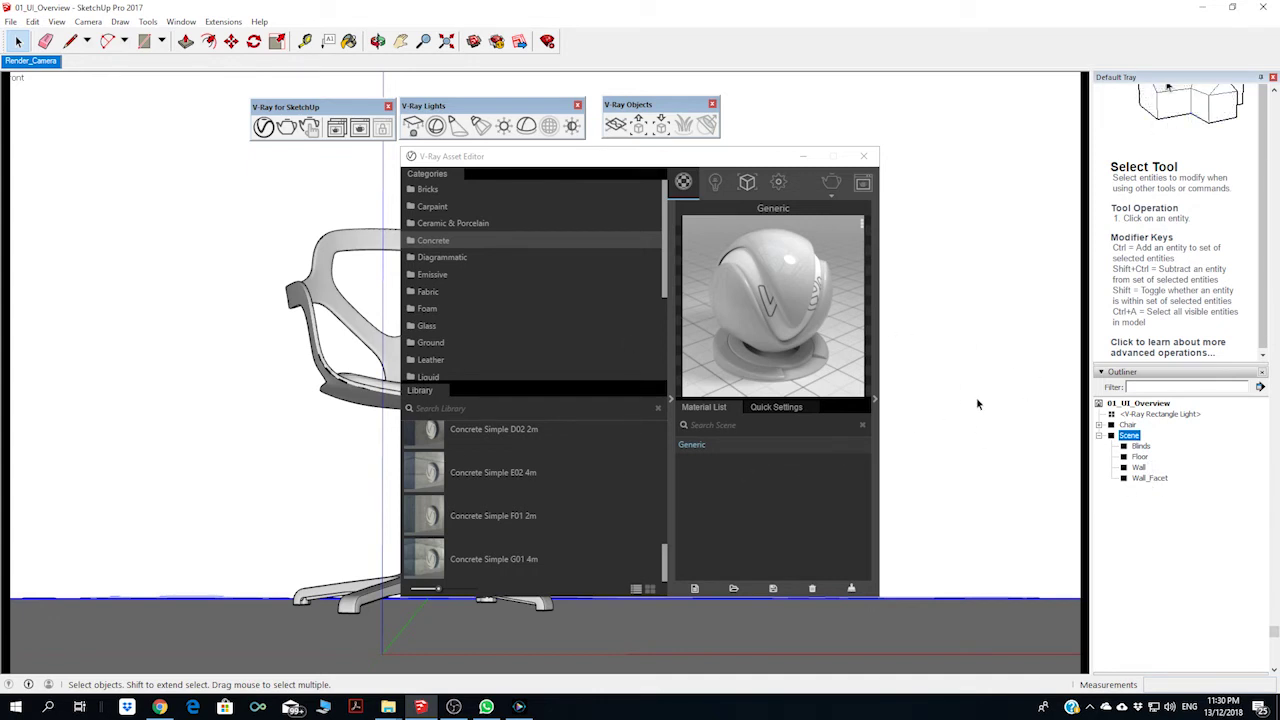
Select the Wall and add Concrete Simple G01 4m to the scene materials
click(1138, 467)
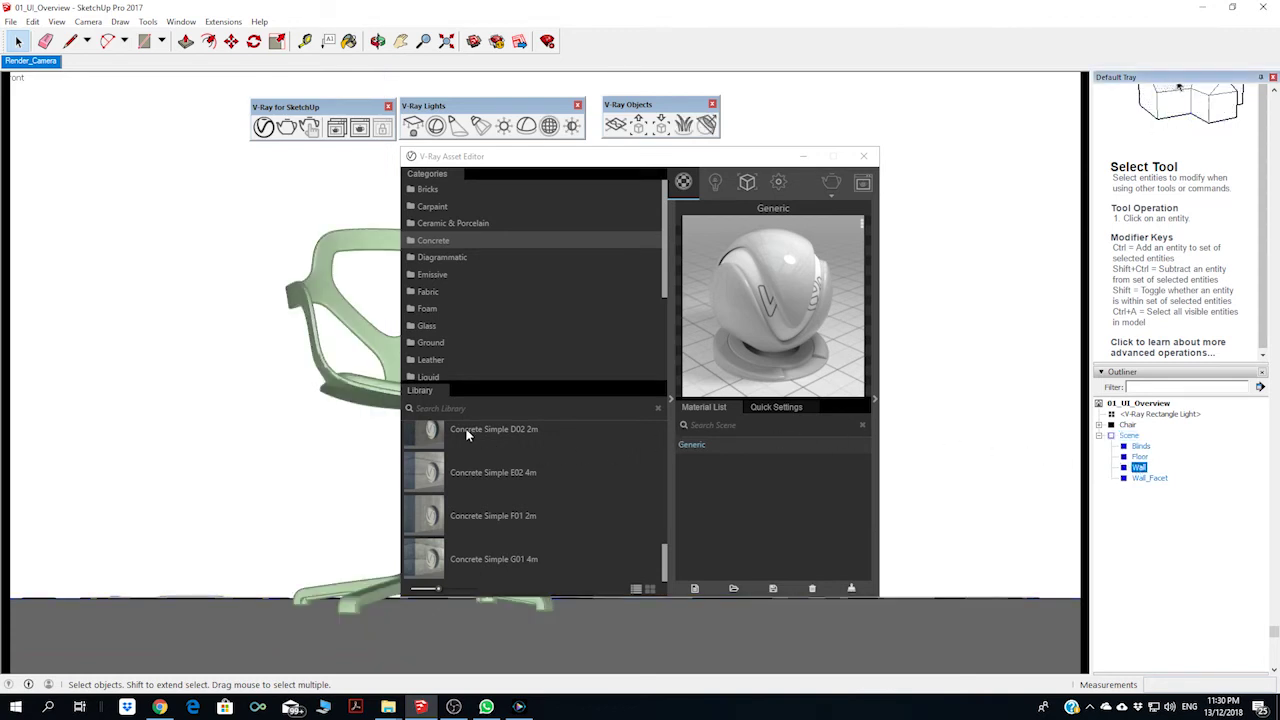
click(436, 560)
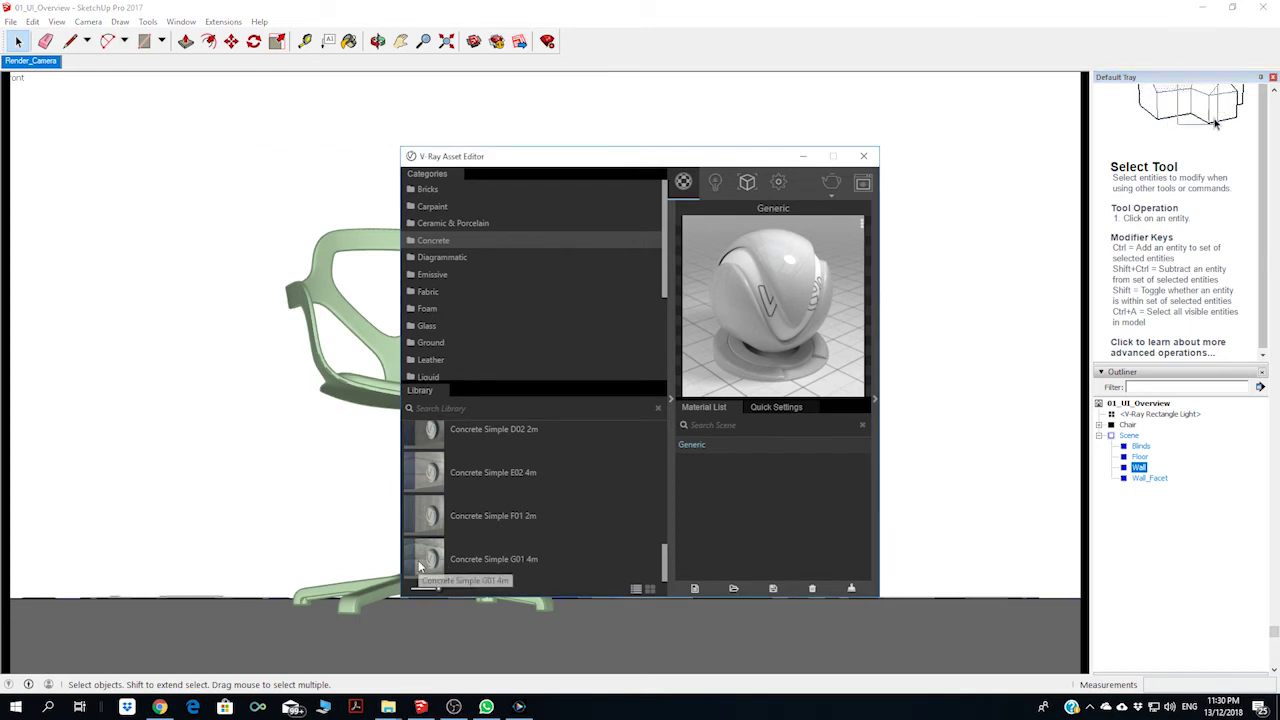
drag(420, 567, 736, 498)
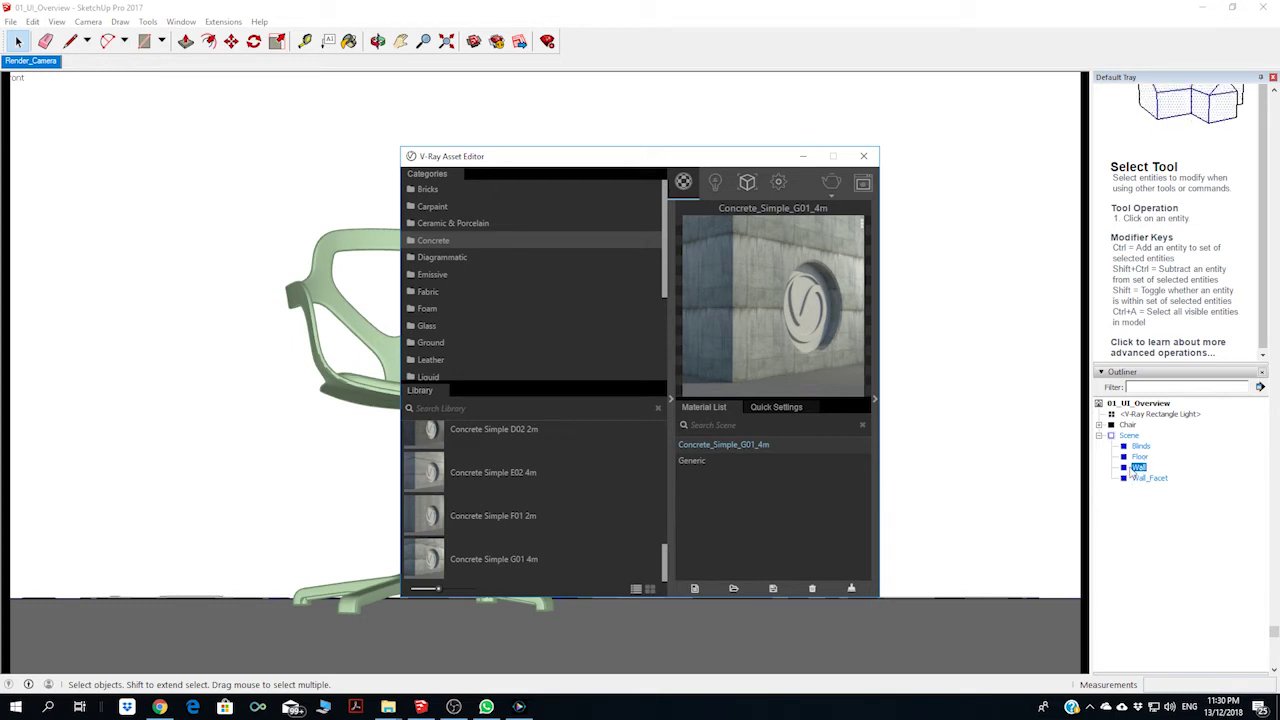
Apply Concrete_Simple_G01_4m to the selected Wall and display the V-Ray render settings
right_click(760, 448)
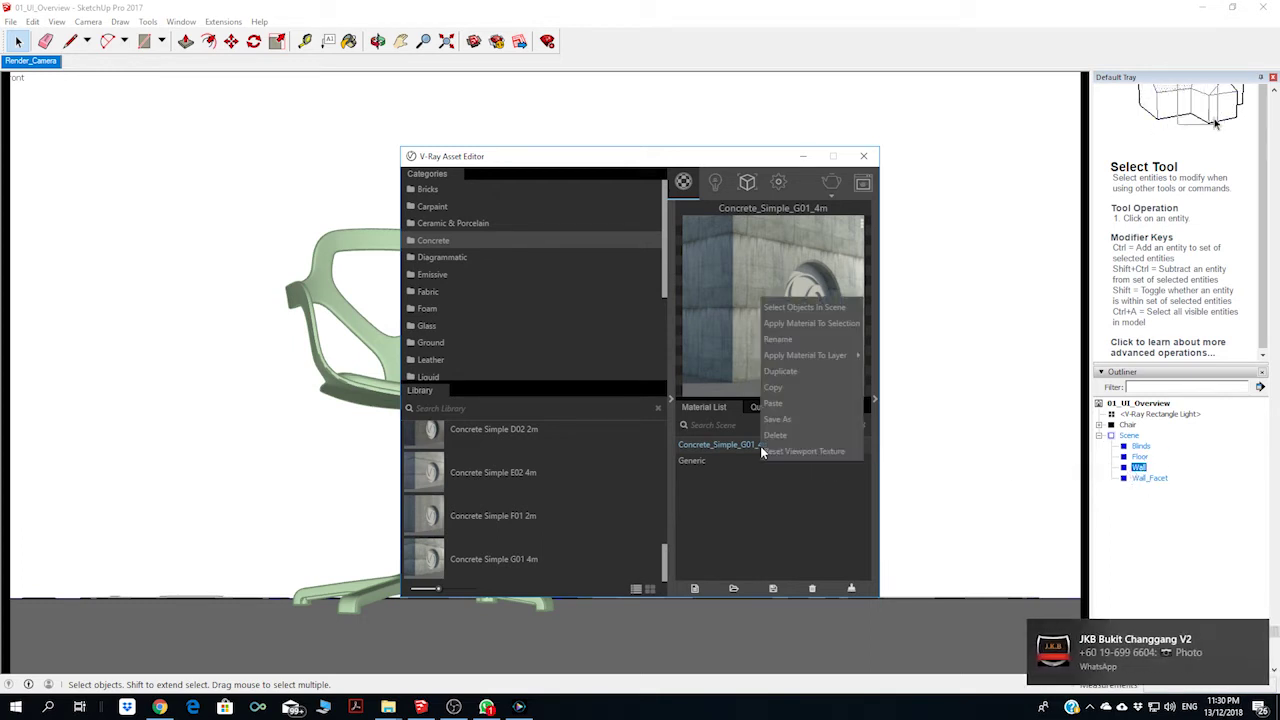
click(782, 326)
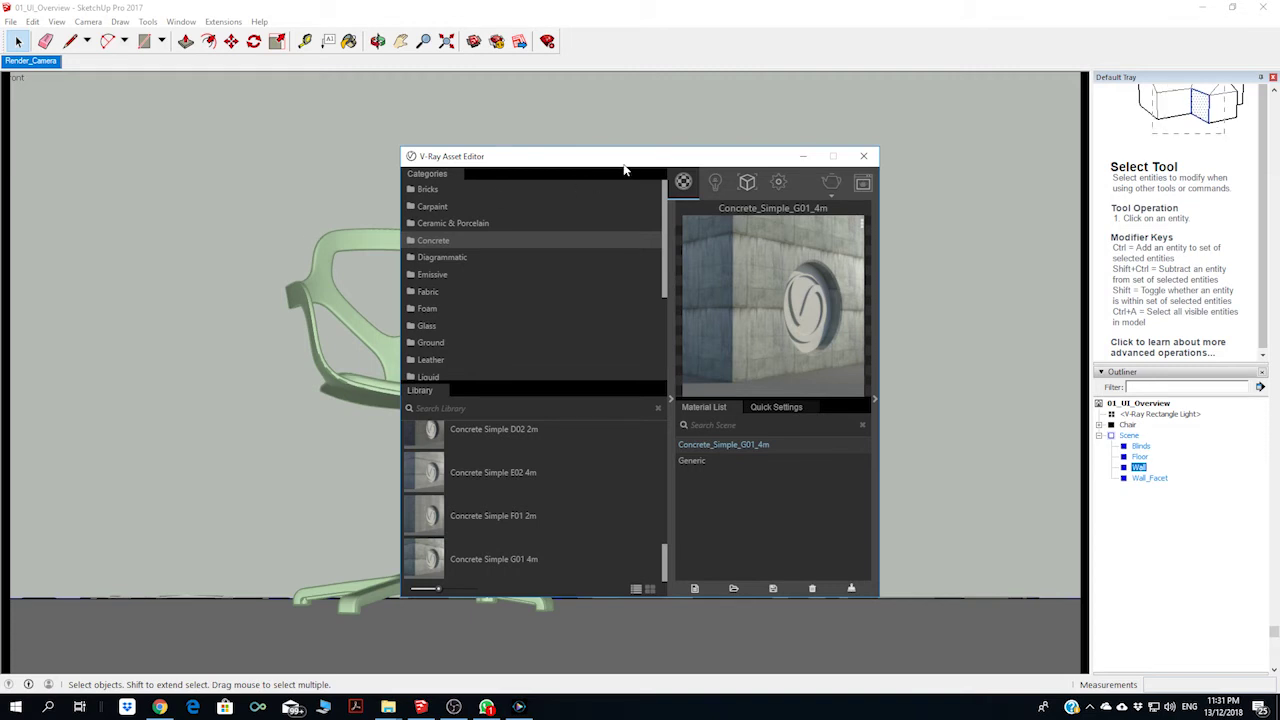
drag(625, 161, 743, 147)
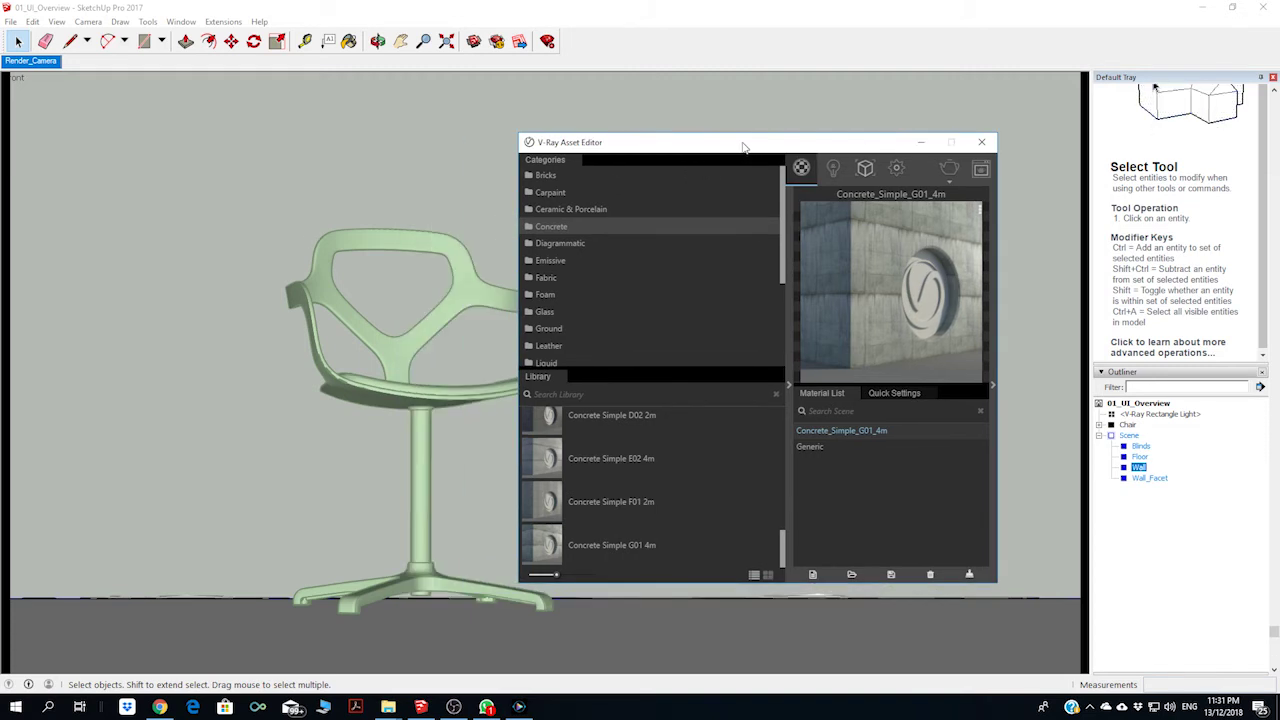
click(896, 168)
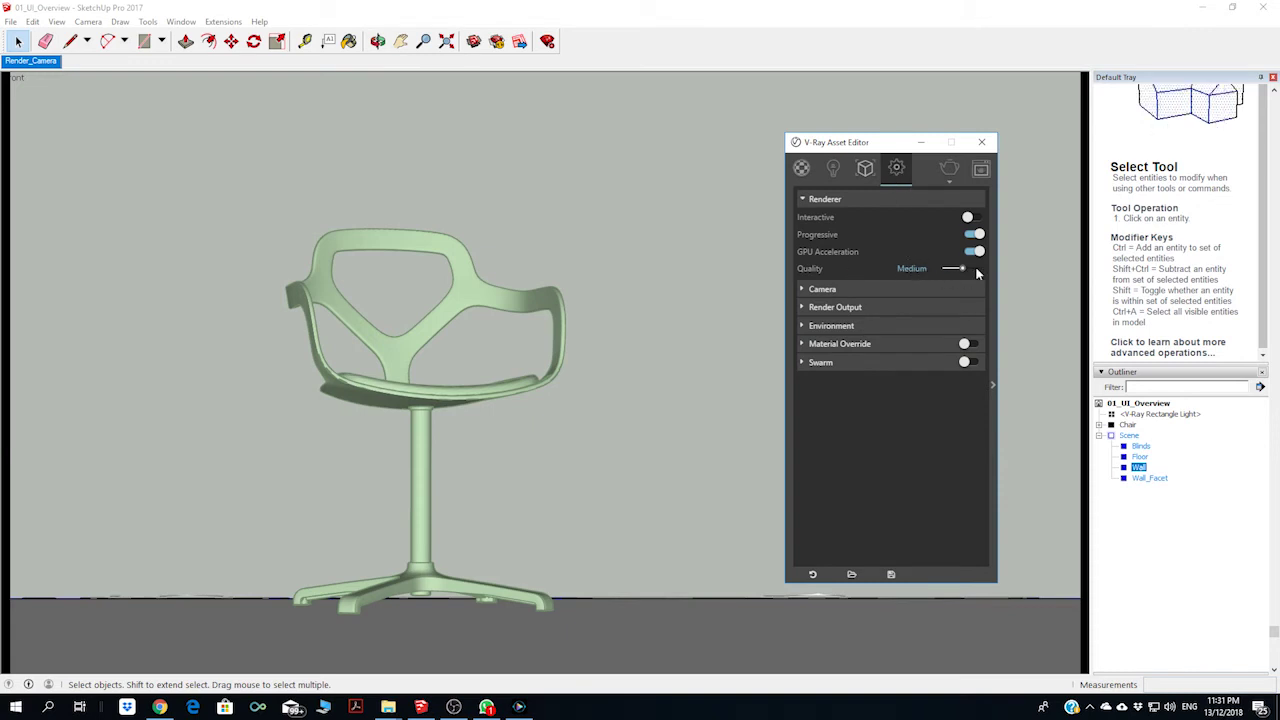
Render the scene with V-Ray and move the progress log off the render
click(948, 168)
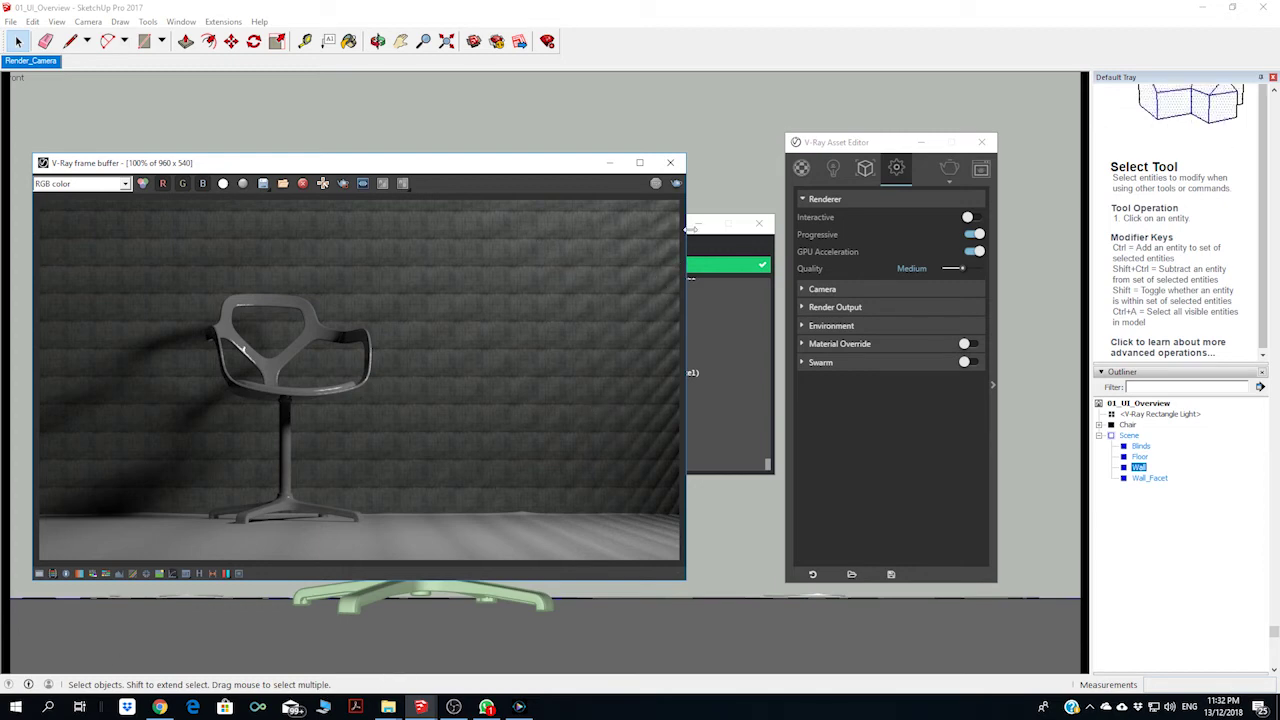
click(719, 293)
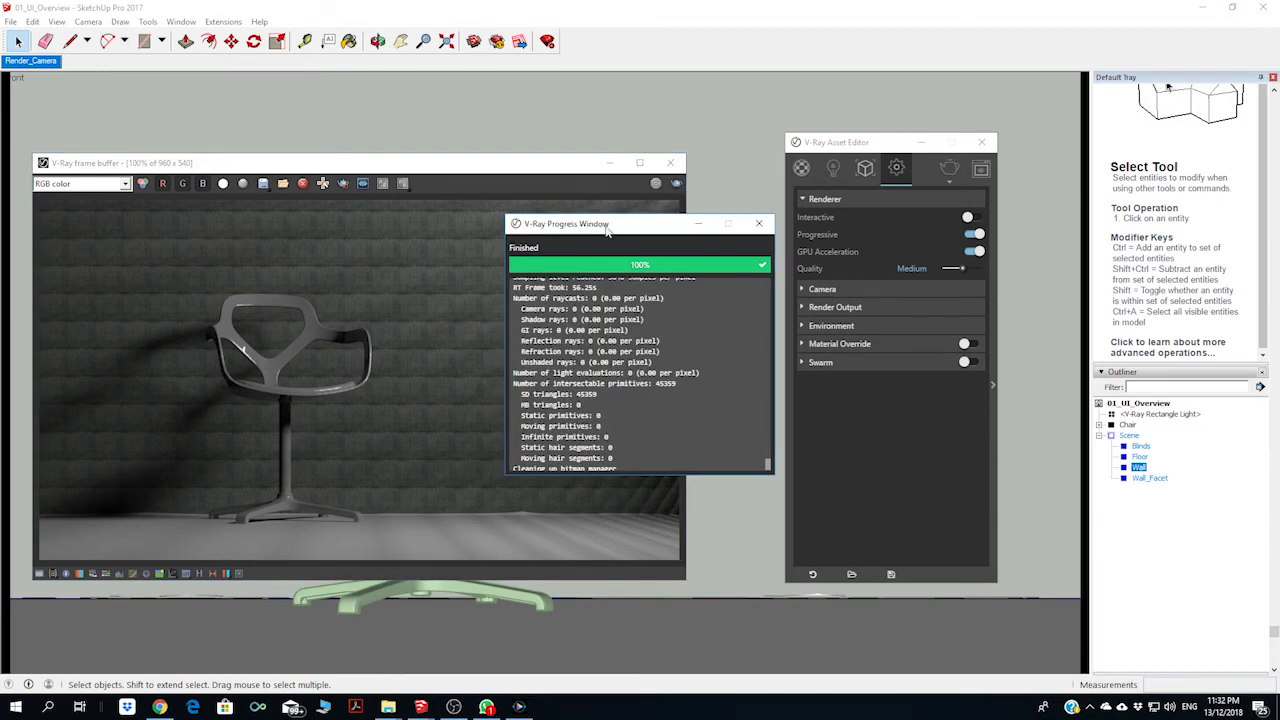
drag(644, 234, 822, 365)
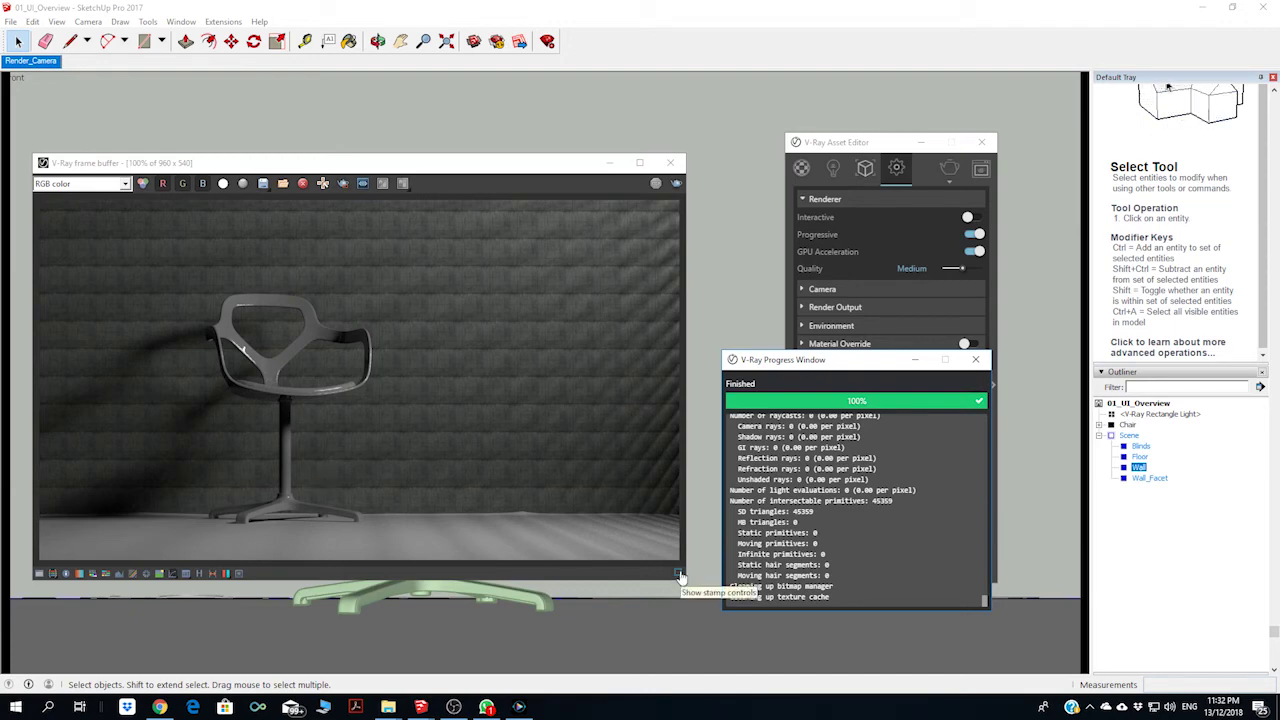
Show the stamp controls and their variable list, then close the variables and progress log
click(679, 577)
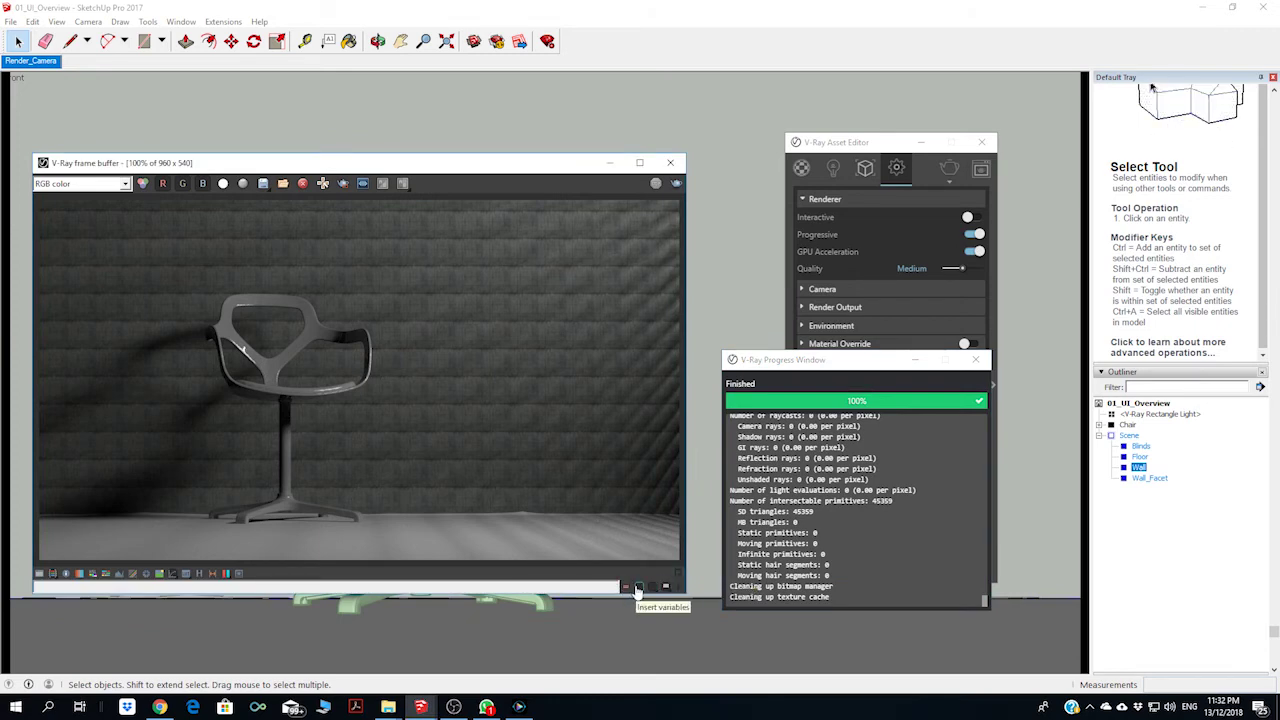
click(637, 592)
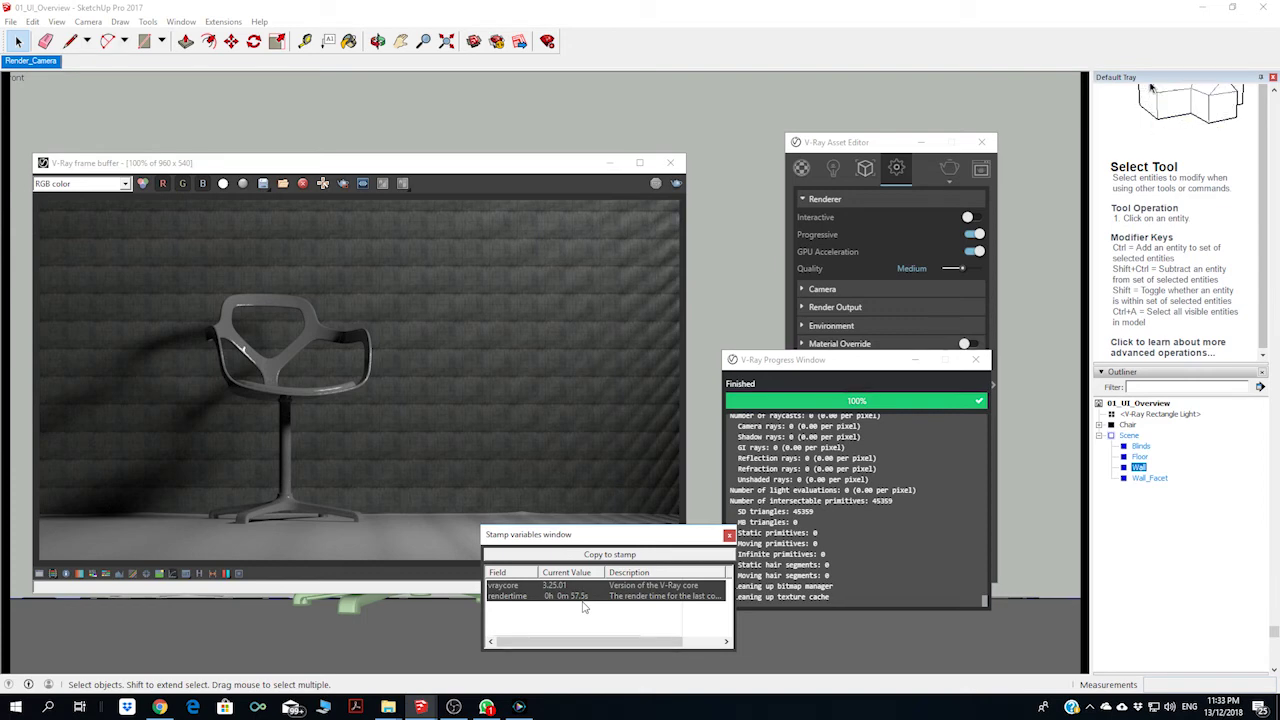
click(729, 535)
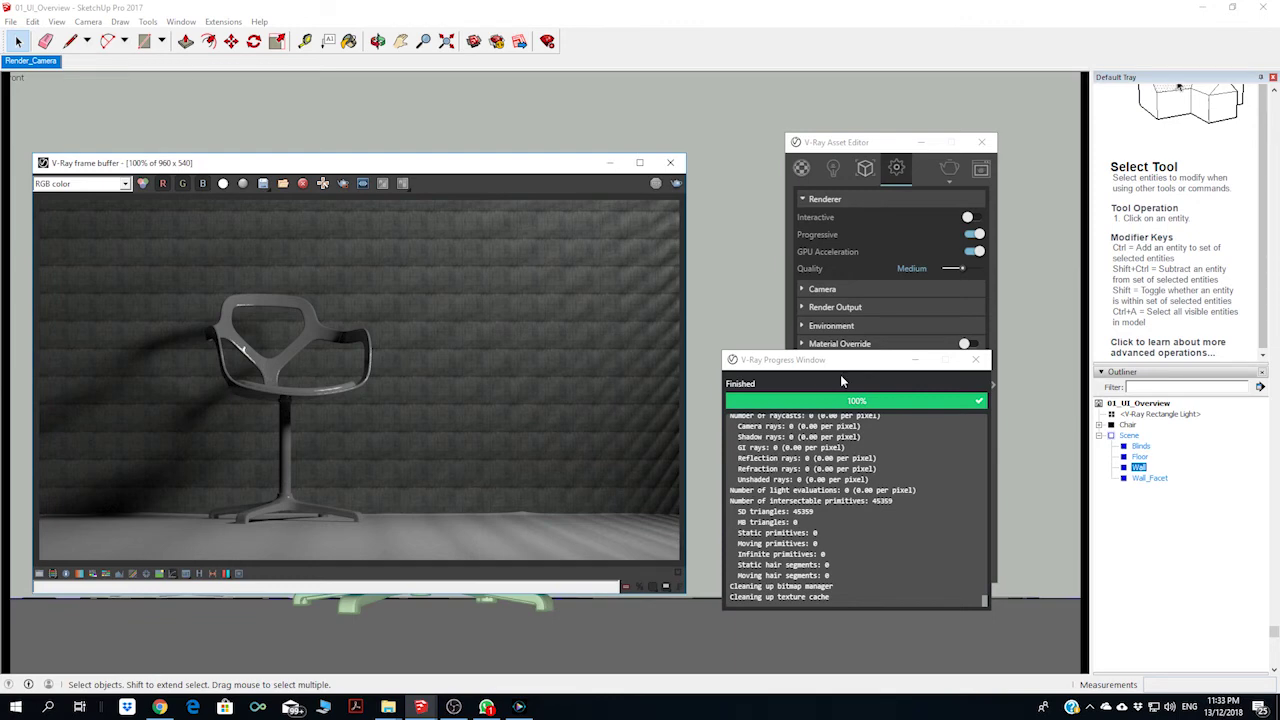
click(976, 361)
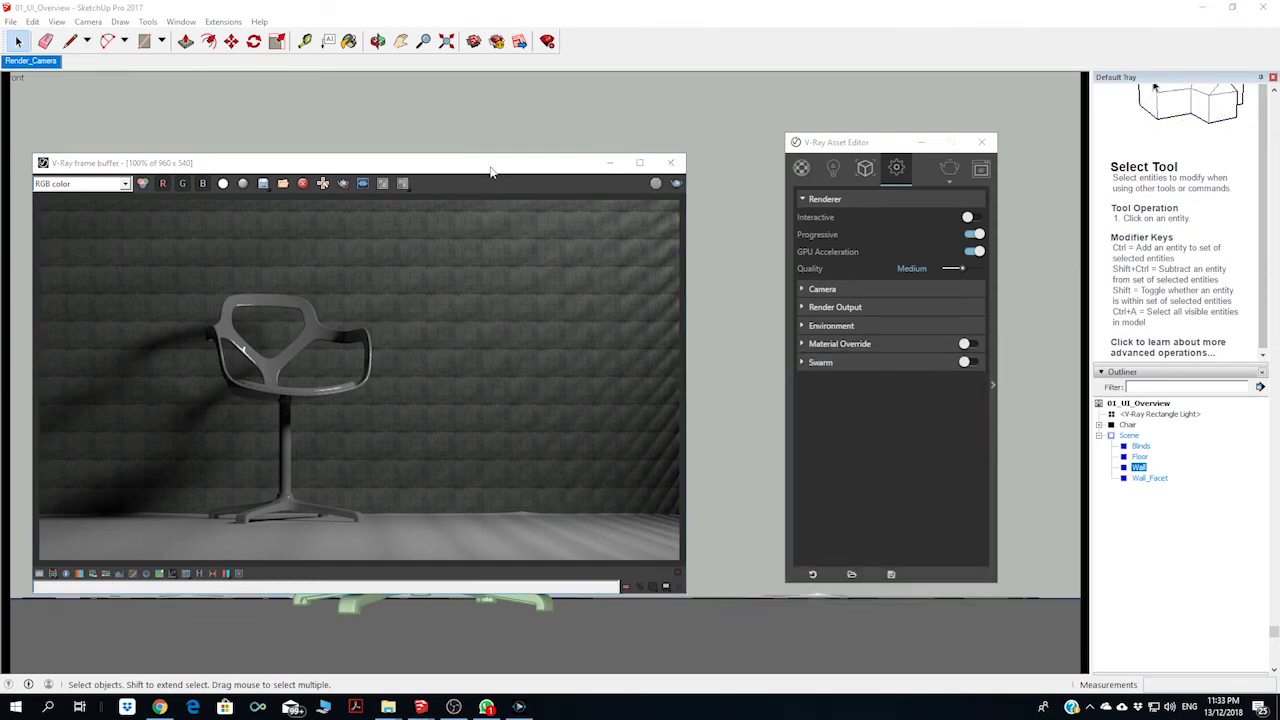
Reposition the render window and expand Concrete_Simple_G01_4m's full VRayBRDF parameters
mouse_move(487, 167)
mouse_down()
mouse_move(598, 155)
mouse_move(557, 152)
mouse_up()
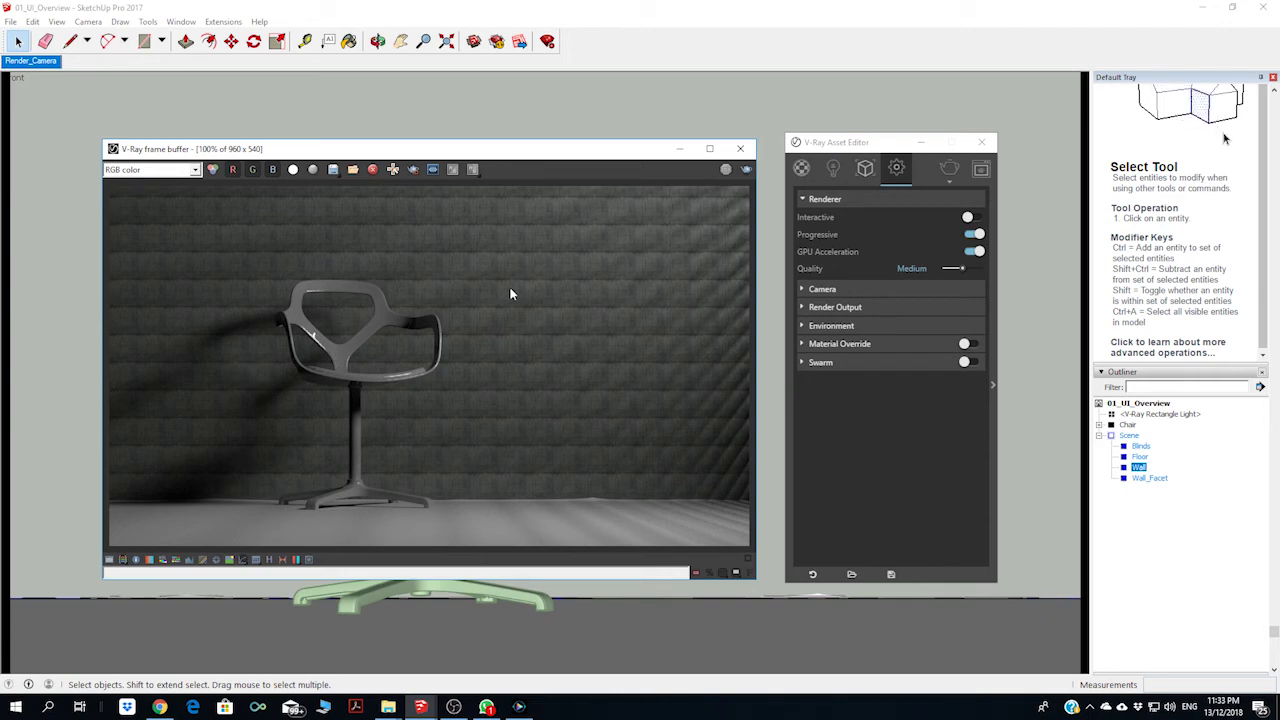
click(795, 169)
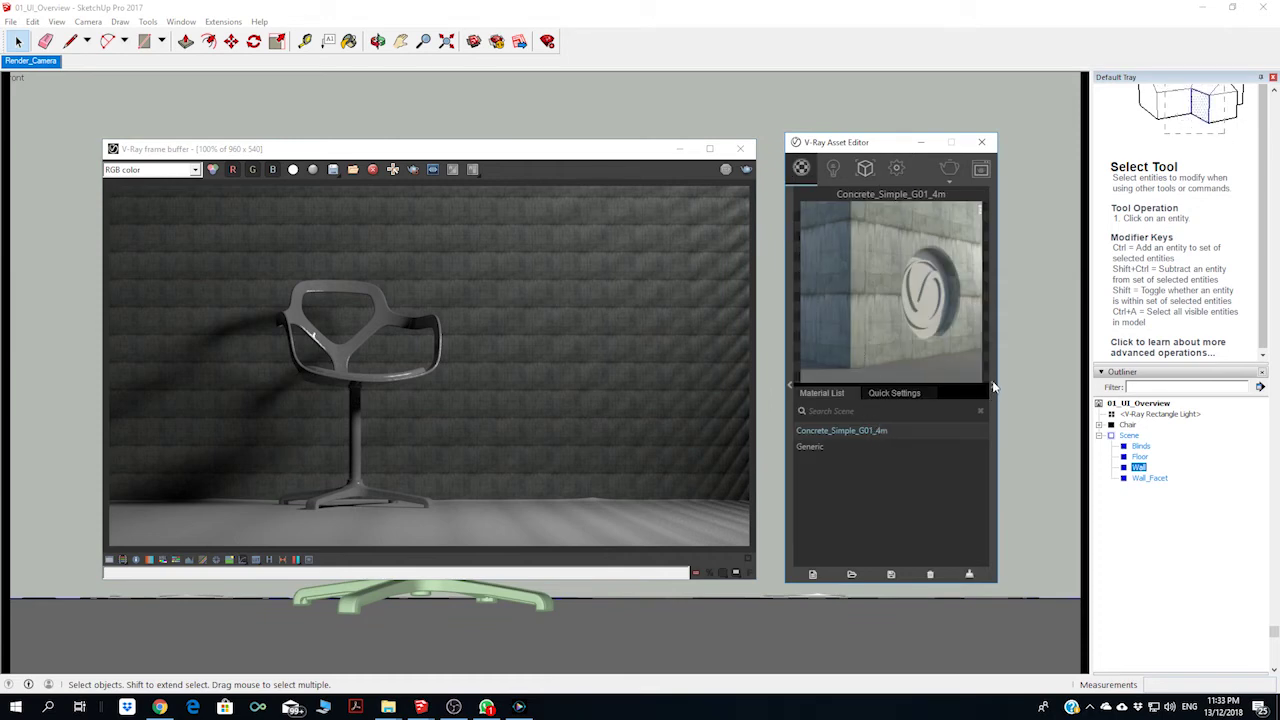
click(993, 385)
drag(985, 151, 754, 142)
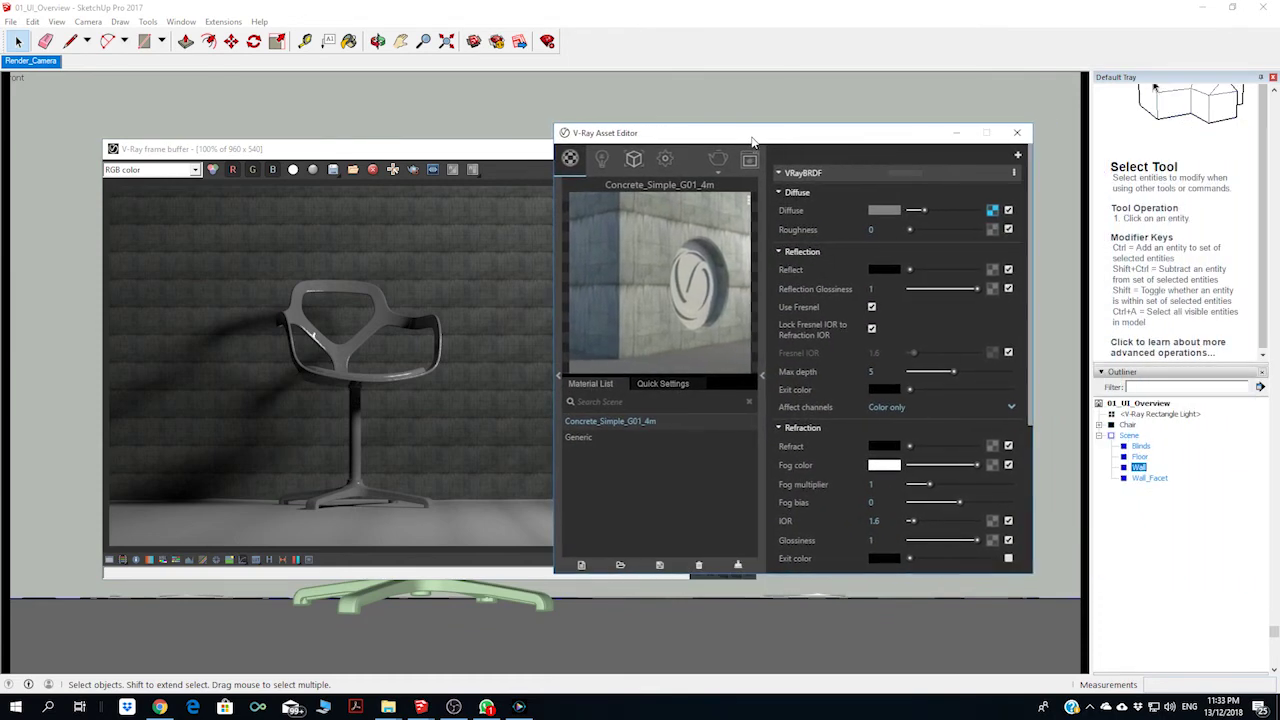
scroll(809, 416, down, 5)
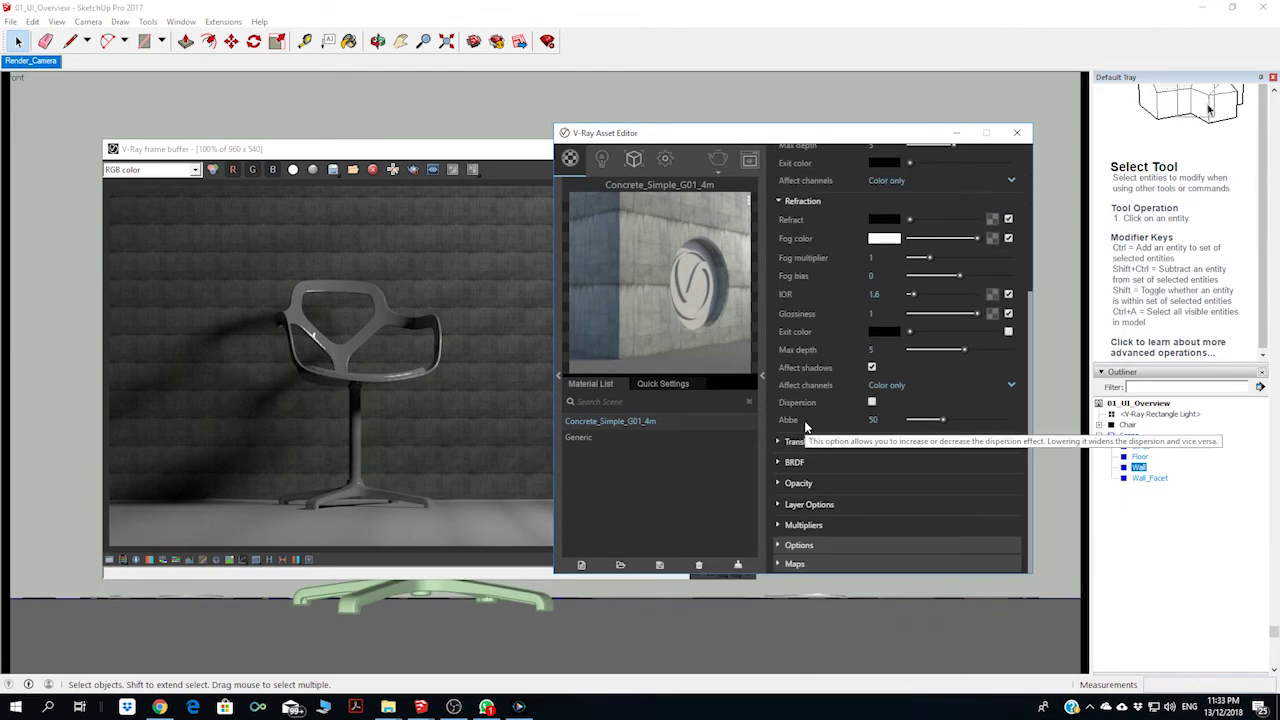
Toggle the concrete material between Quick Settings and the scene Material List
click(558, 377)
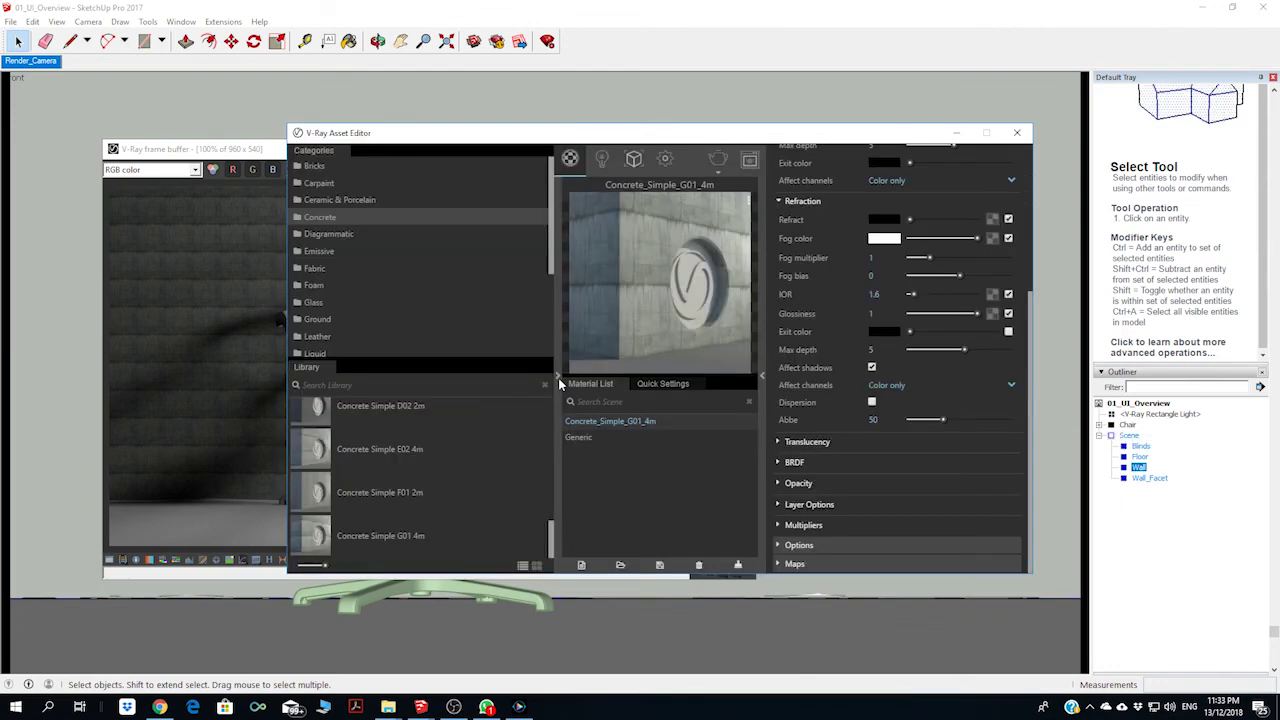
click(558, 377)
click(659, 384)
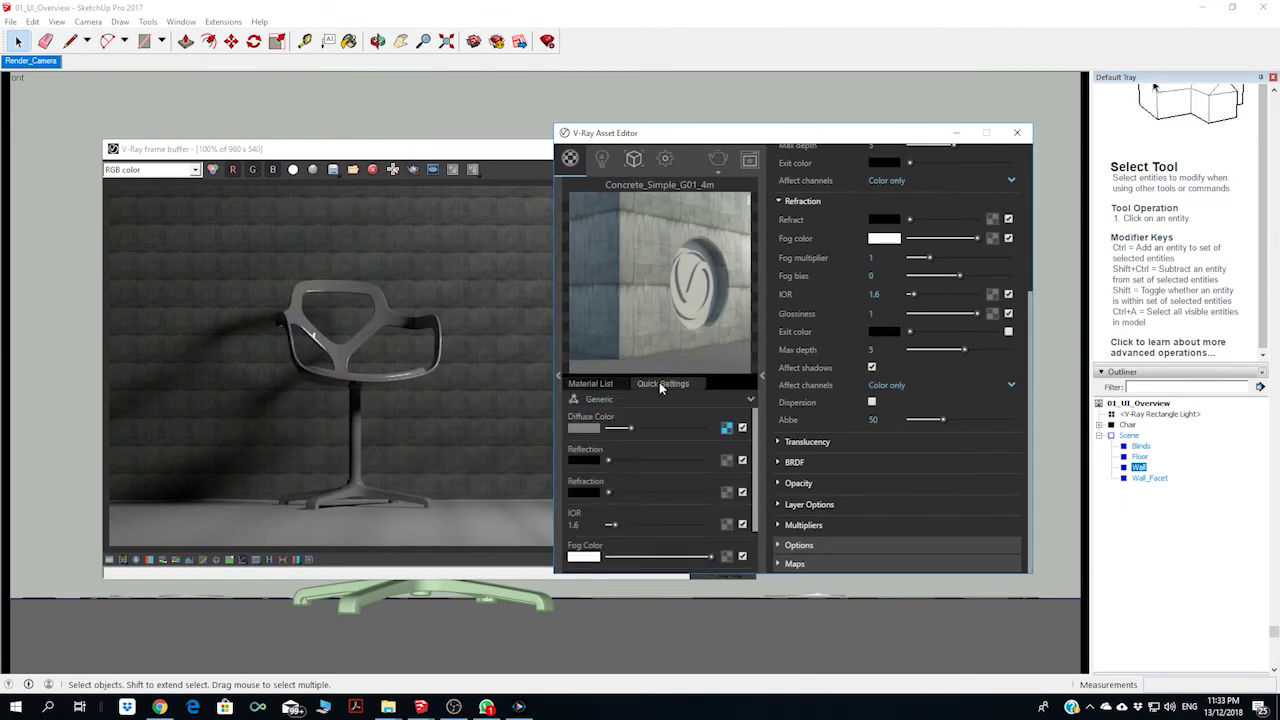
scroll(691, 433, down, 2)
scroll(651, 425, up, 2)
click(594, 384)
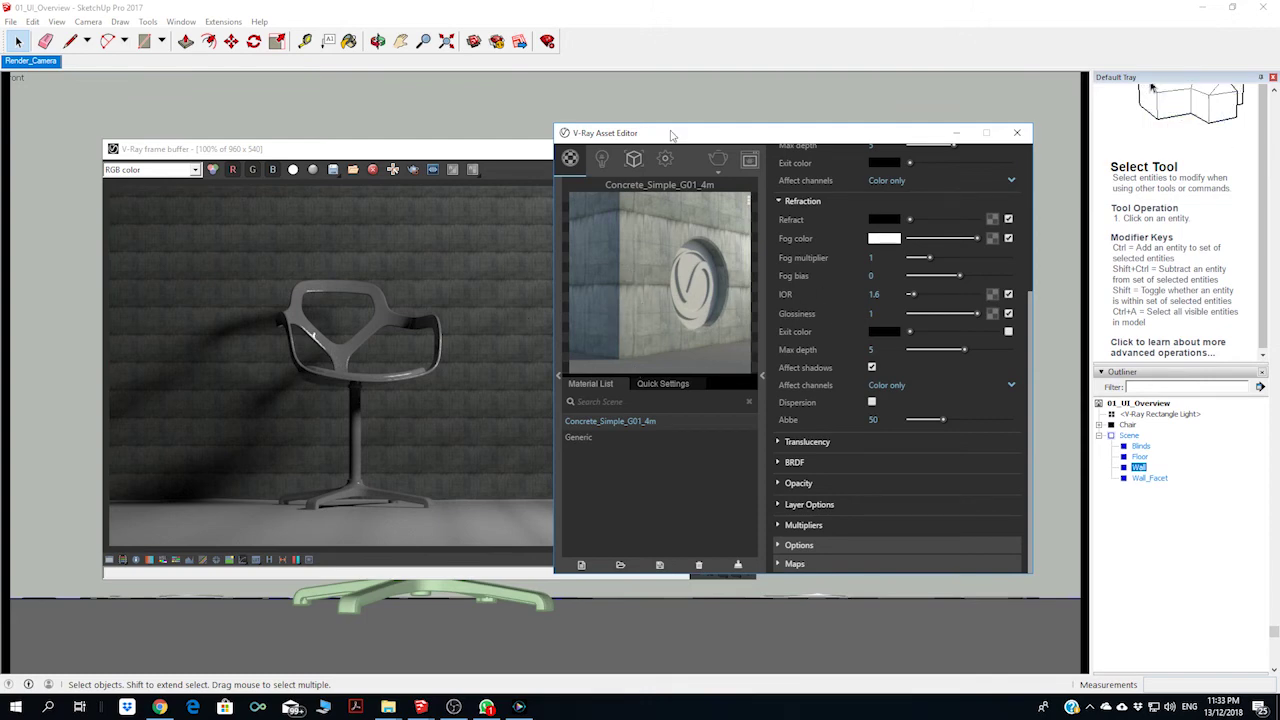
drag(671, 133, 687, 131)
click(687, 382)
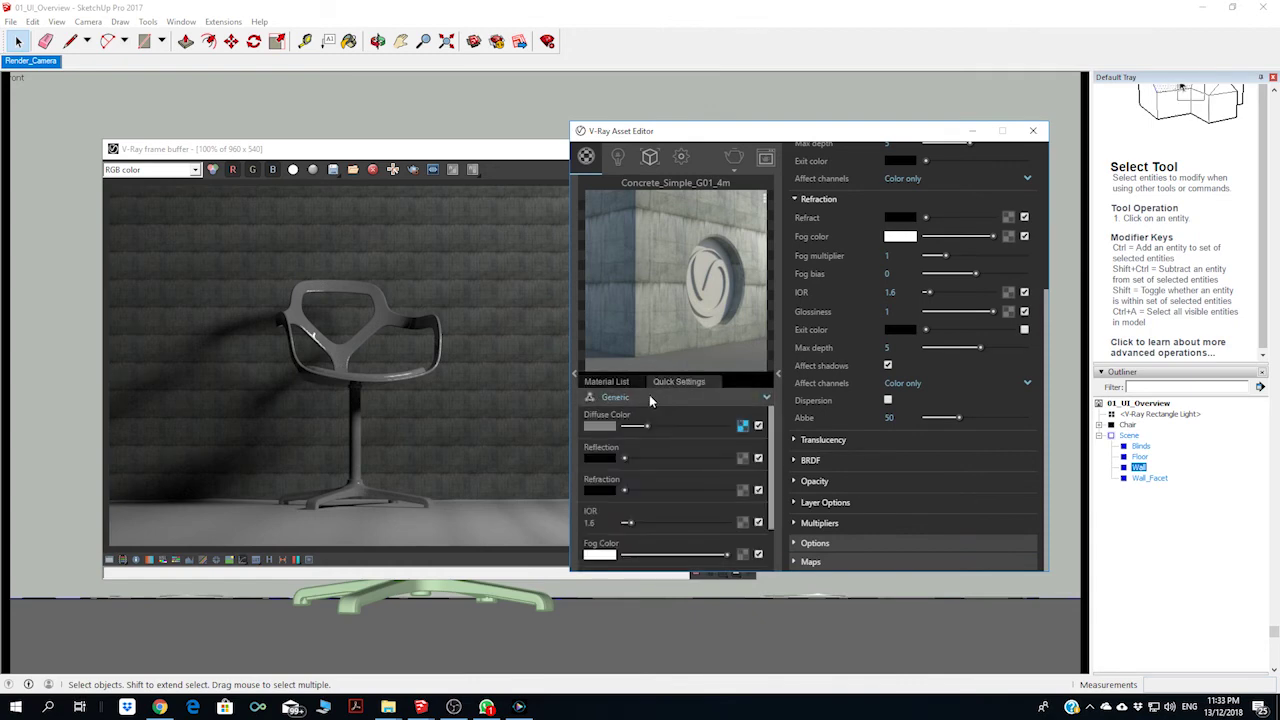
click(629, 385)
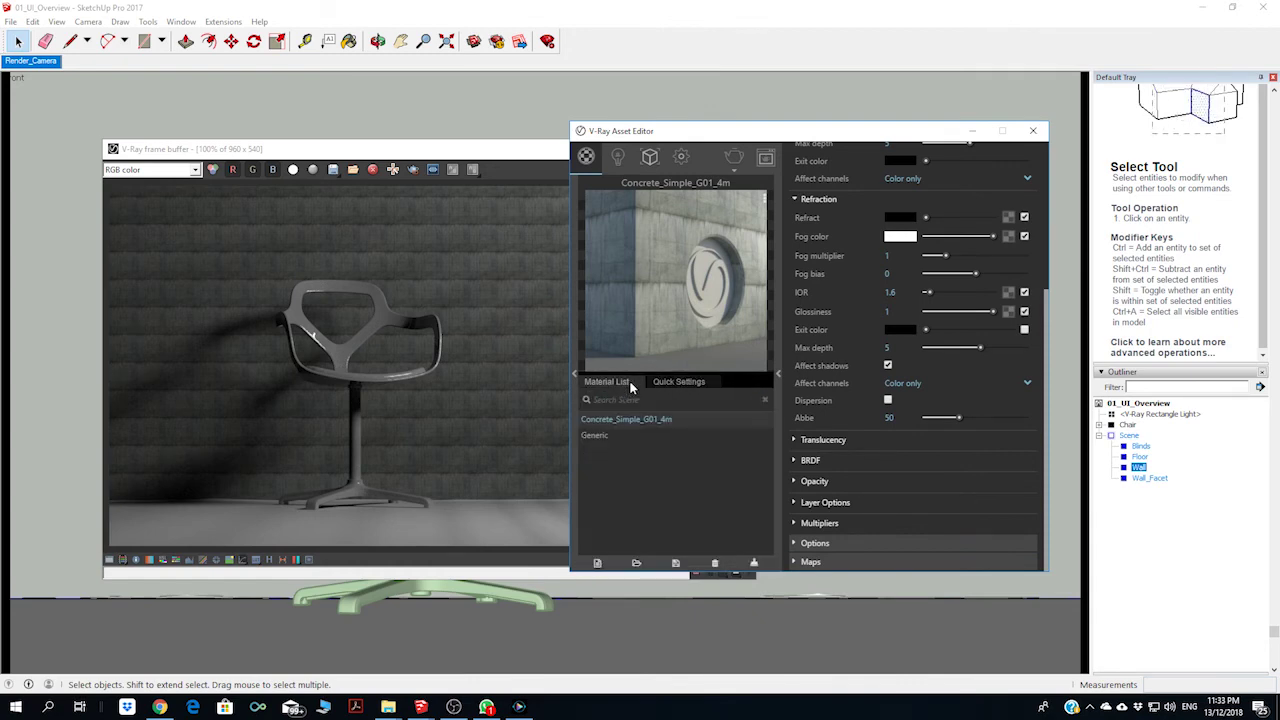
scroll(866, 290, up, 5)
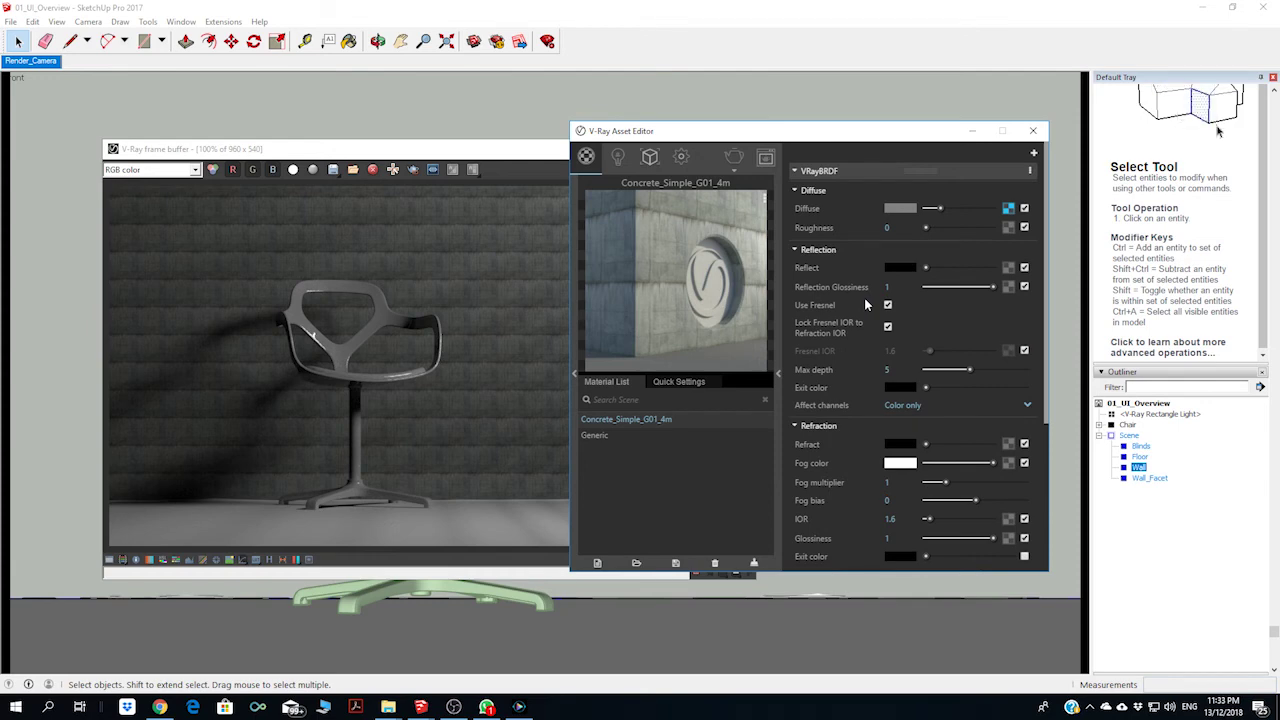
scroll(866, 304, down, 4)
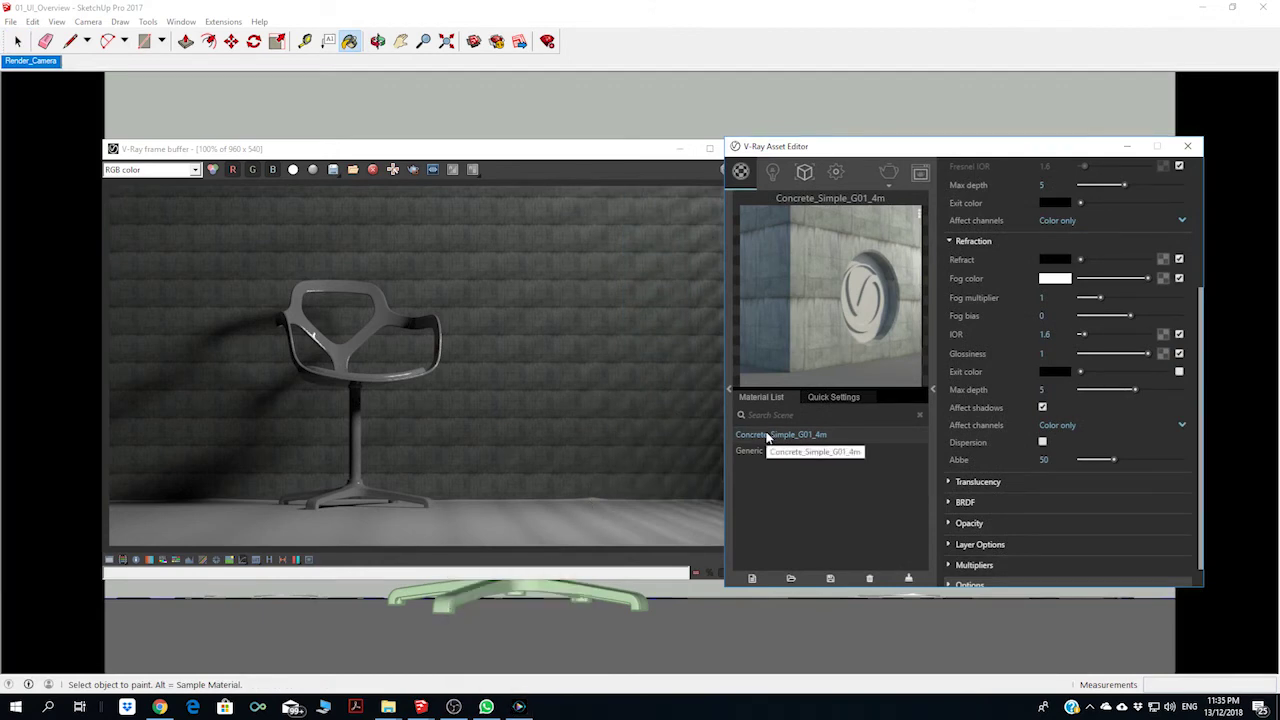
Rearrange the render and V-Ray material editor windows, then close the frame buffer to see the model
drag(597, 161, 583, 160)
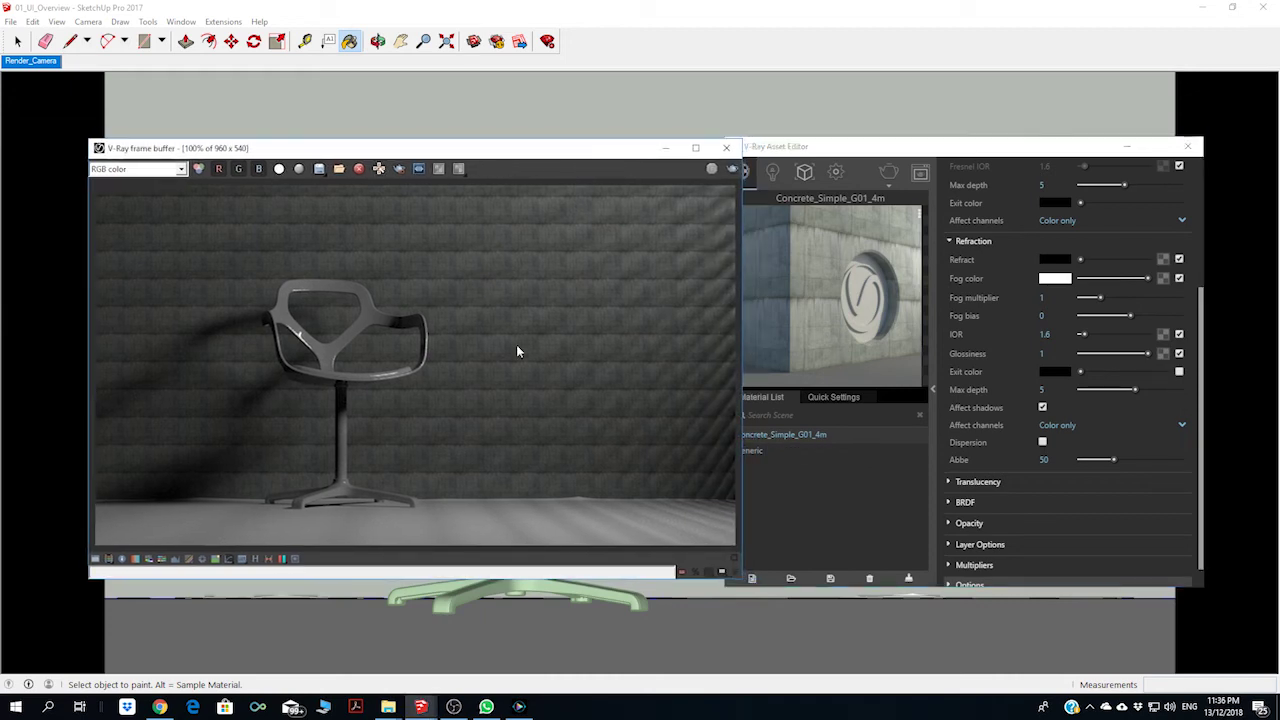
drag(790, 150, 804, 150)
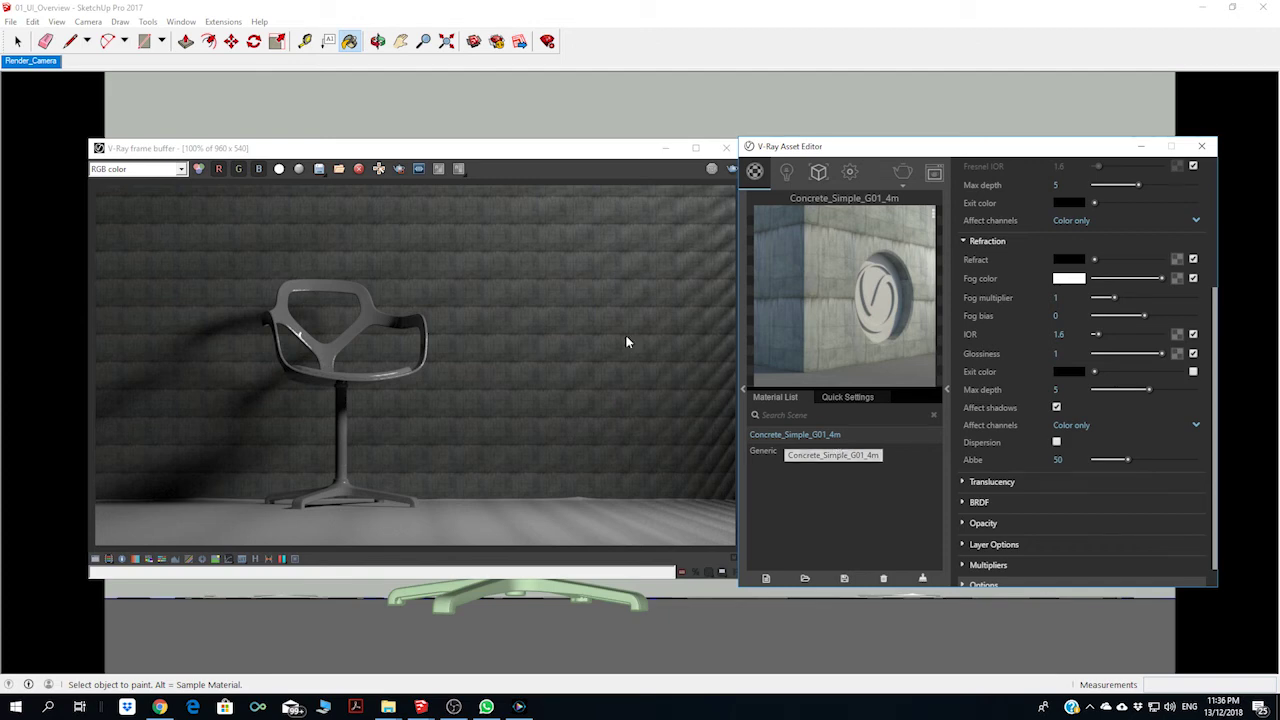
drag(600, 148, 556, 146)
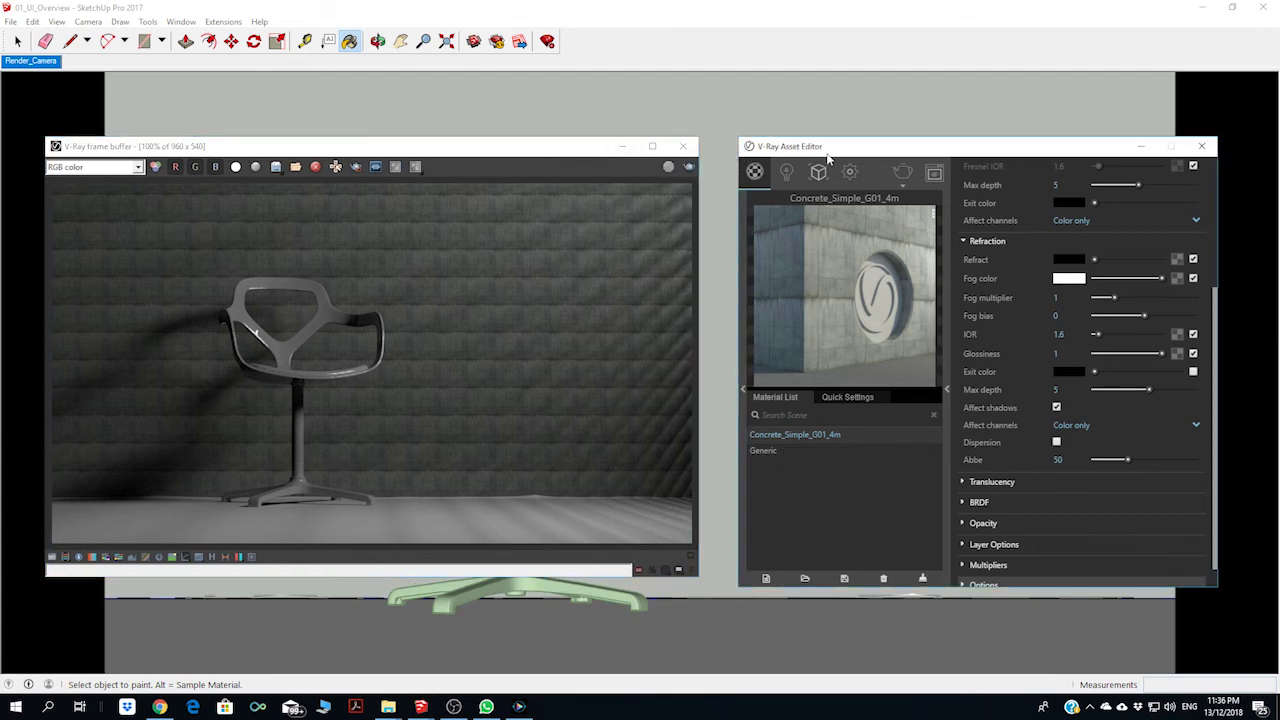
drag(749, 153, 722, 151)
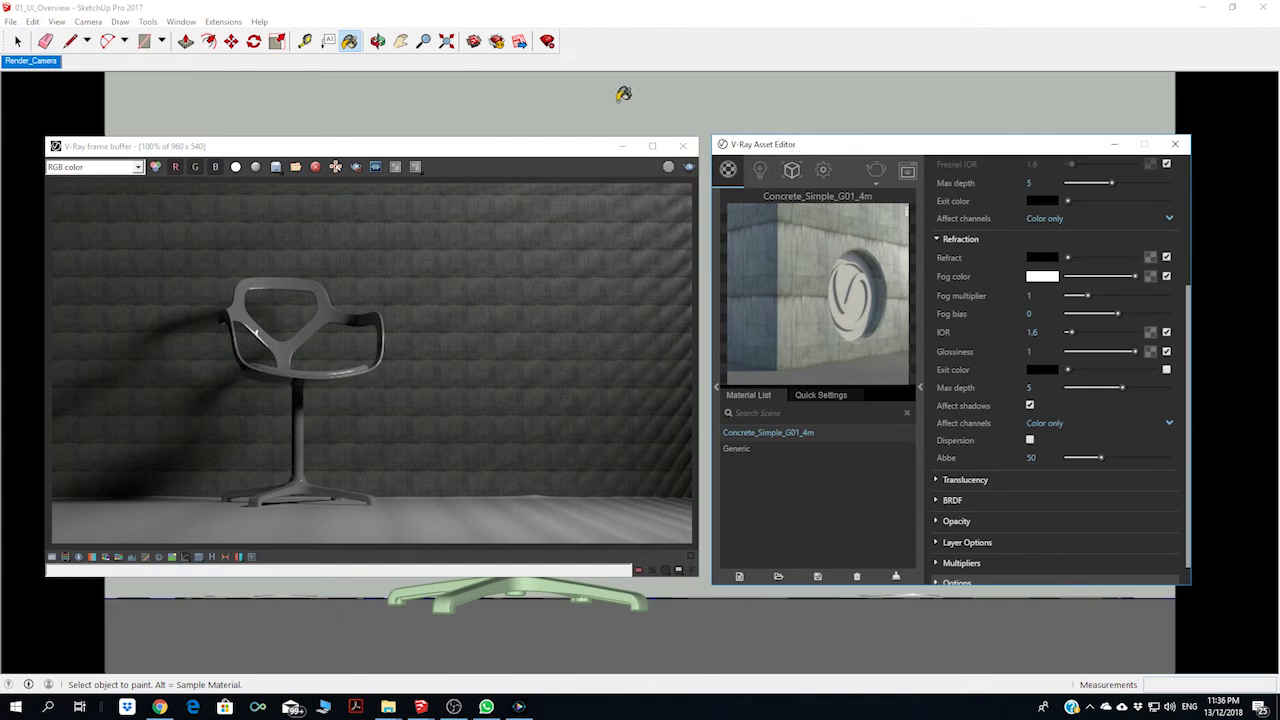
click(17, 41)
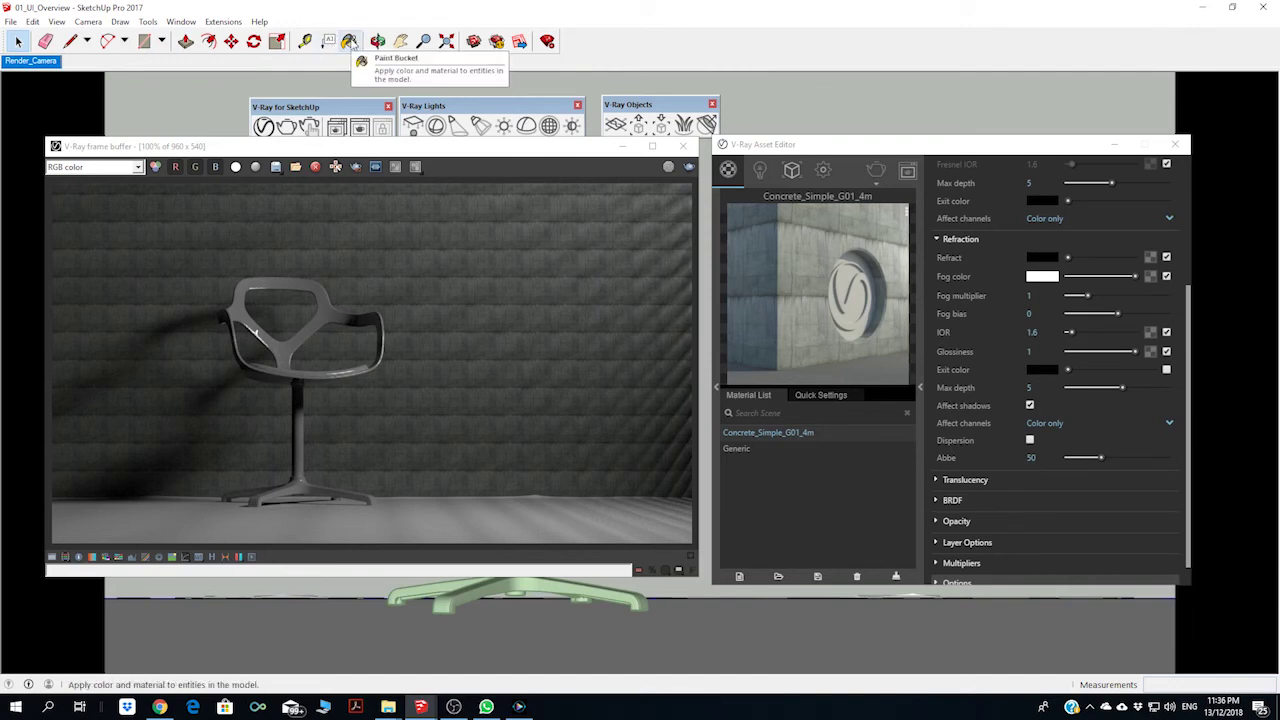
click(350, 42)
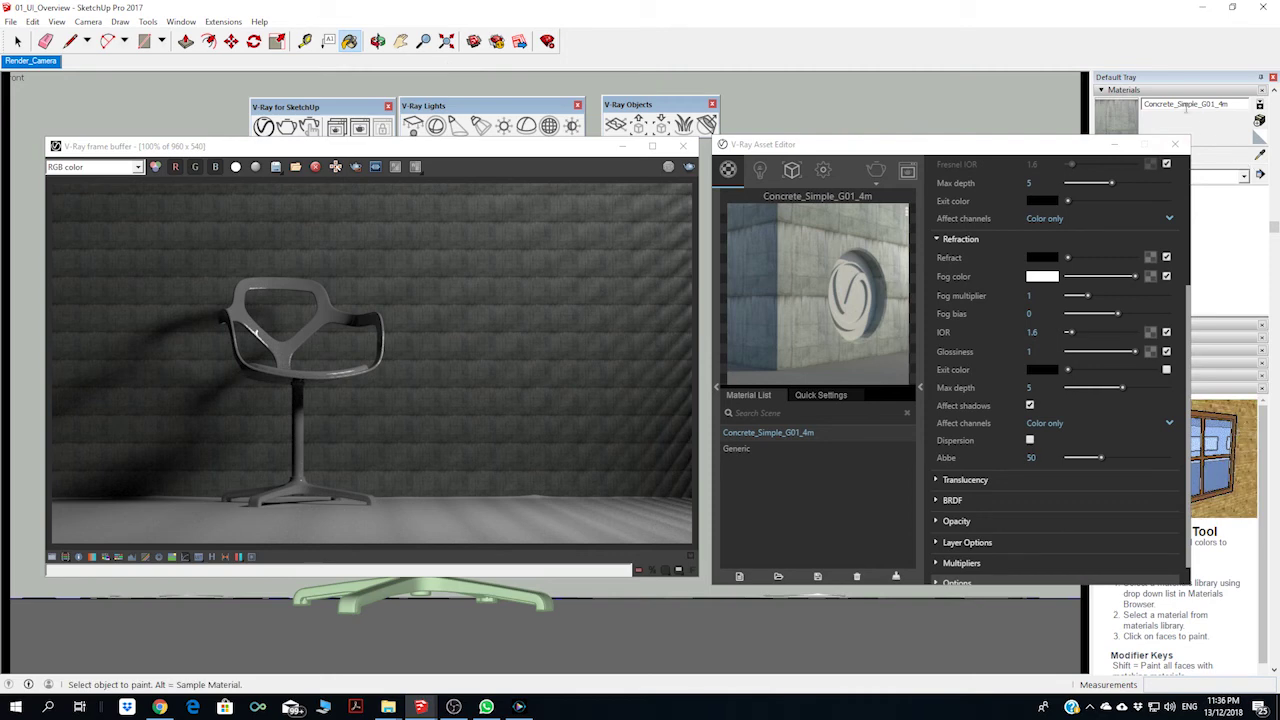
drag(1097, 148, 985, 144)
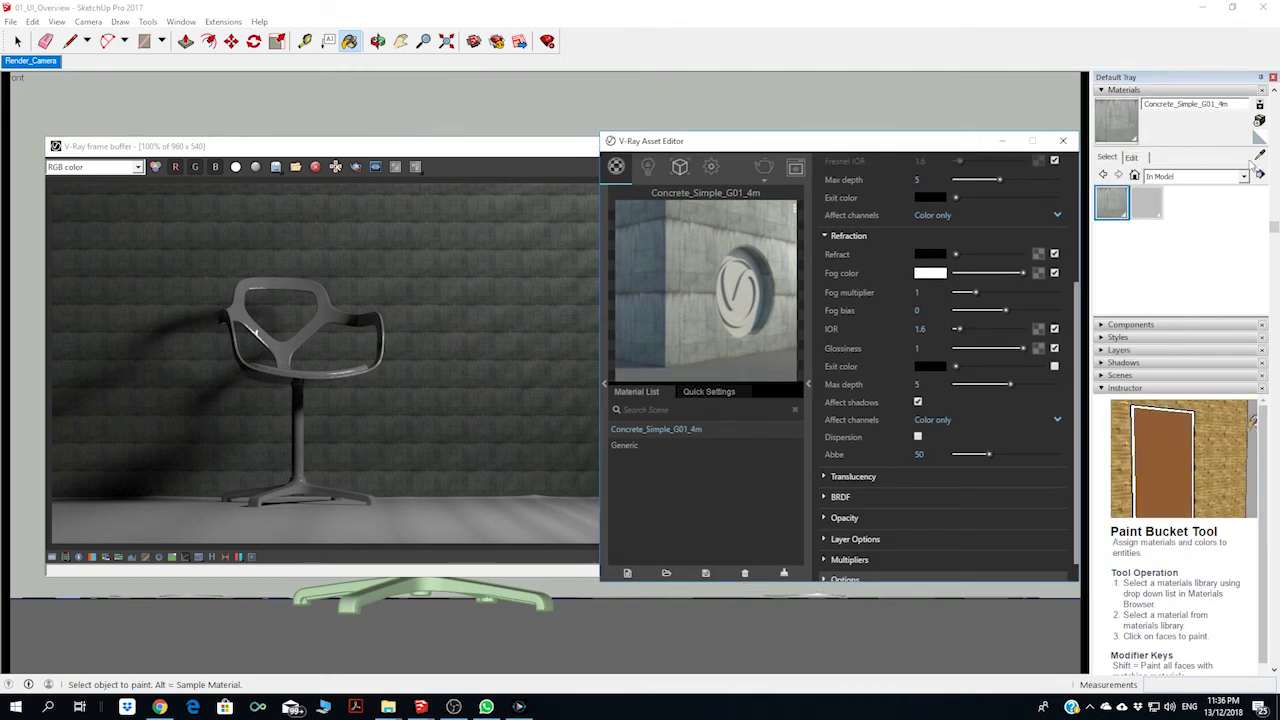
click(1259, 160)
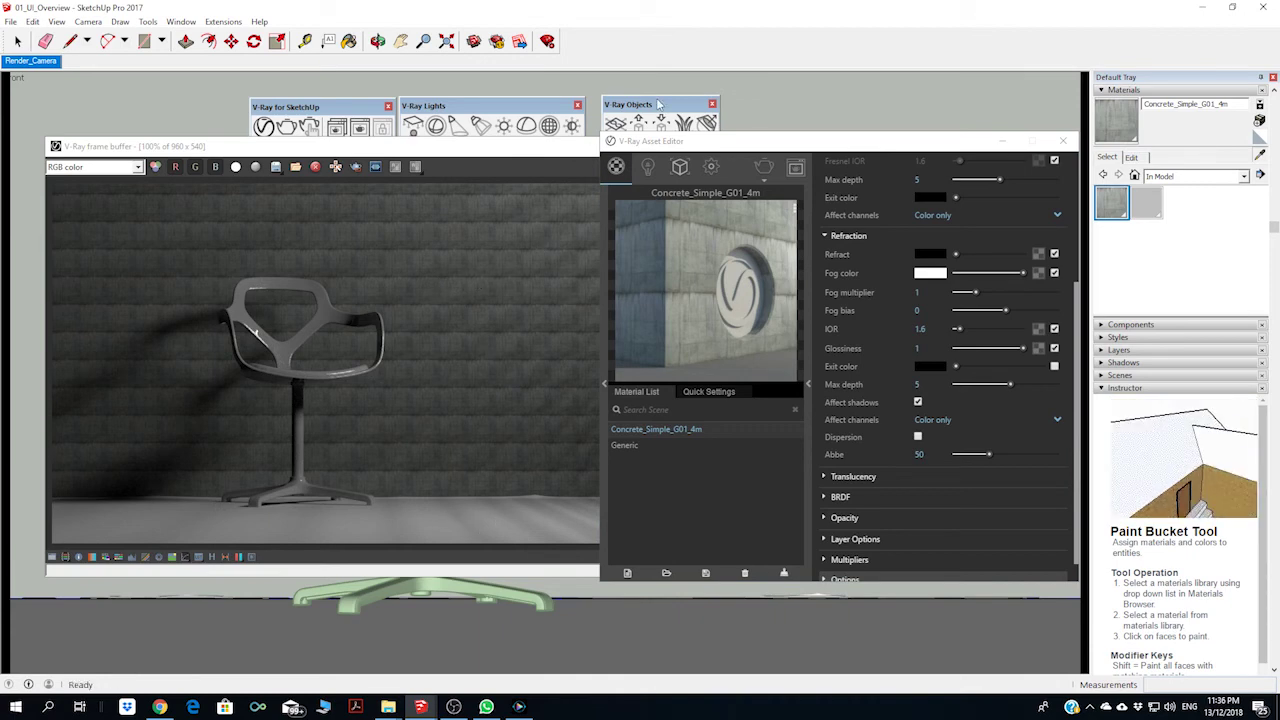
drag(608, 150, 700, 150)
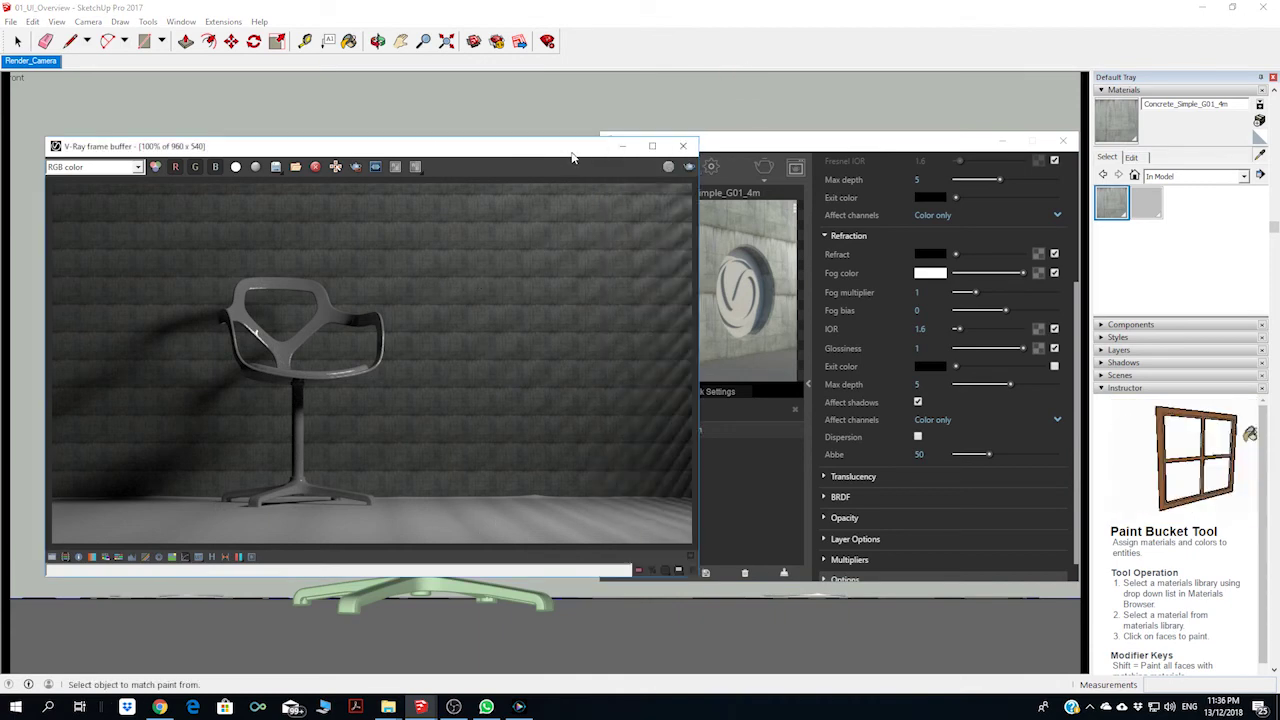
click(663, 143)
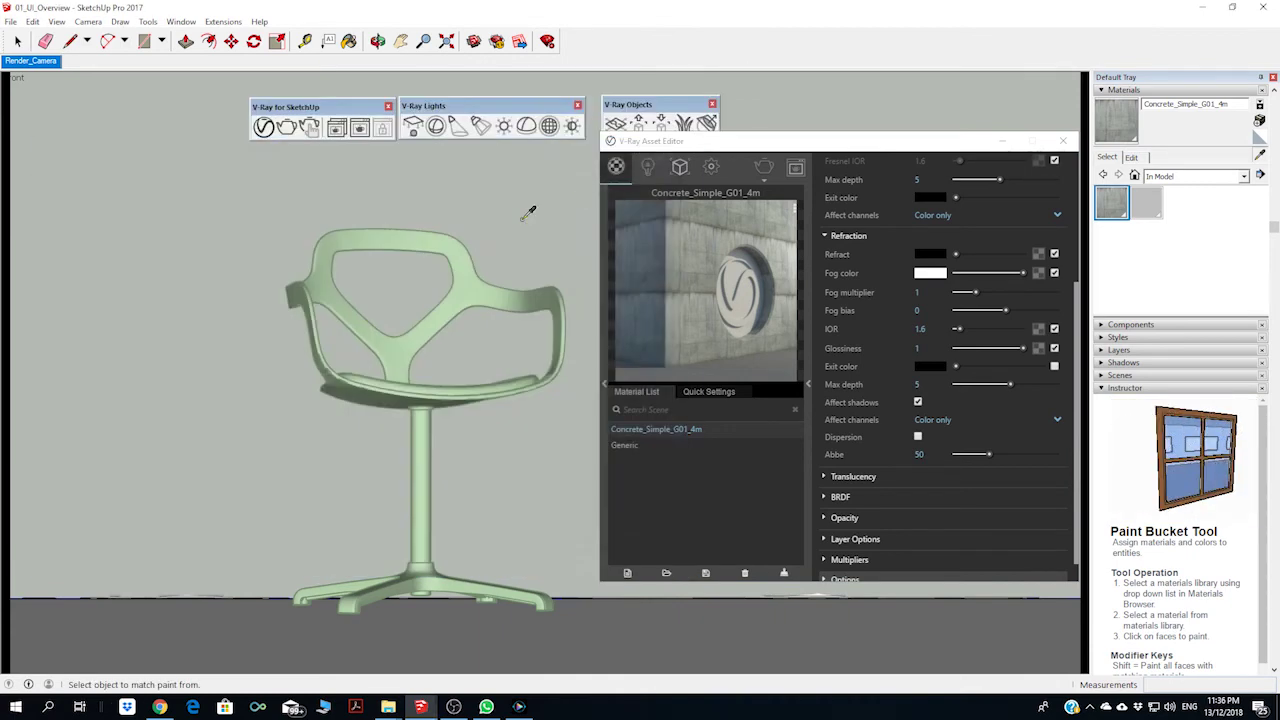
Change the Concrete_Simple_G01_4m texture width from 0.25m to 4m, giving 4.00m by 4.00m tiles
key(b)
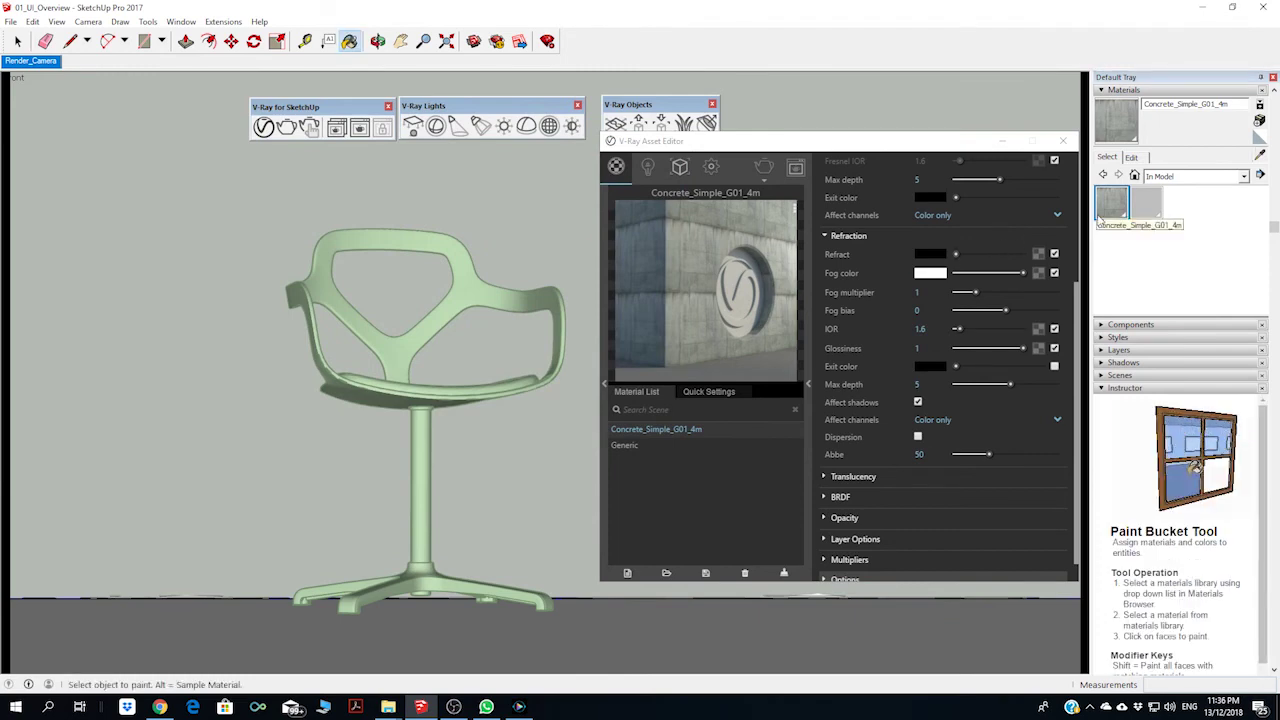
click(1136, 202)
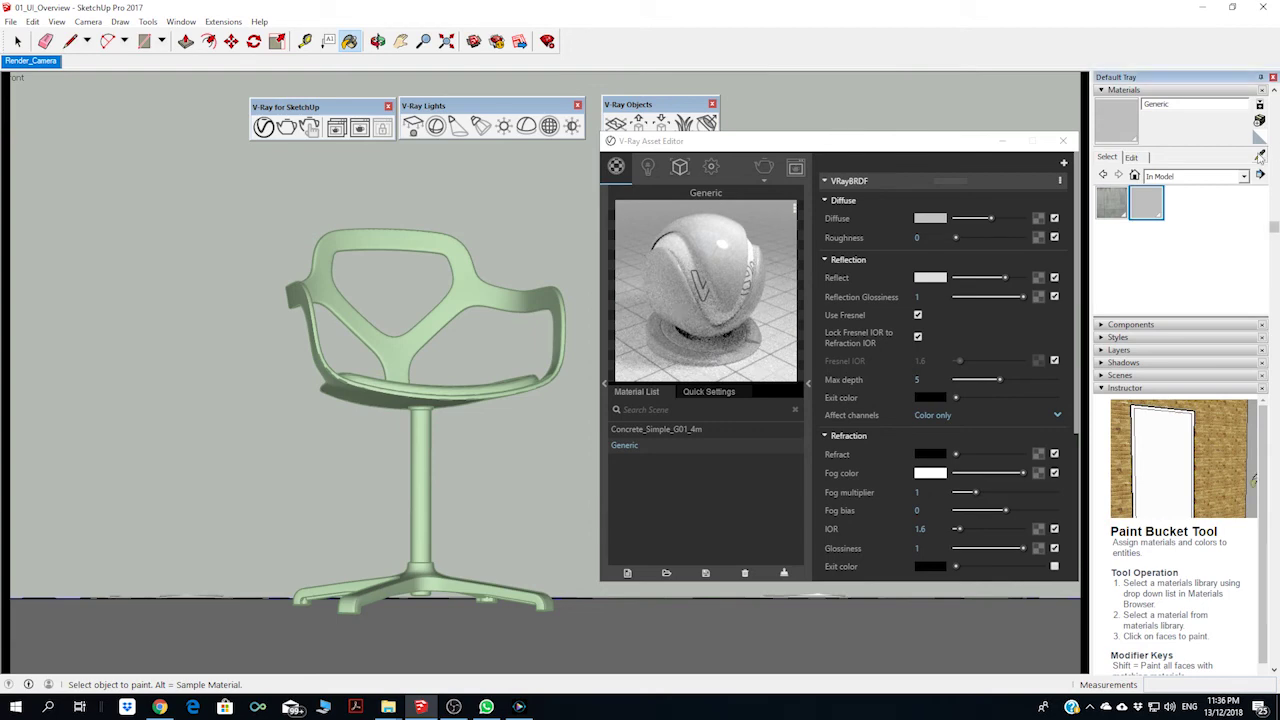
click(1111, 202)
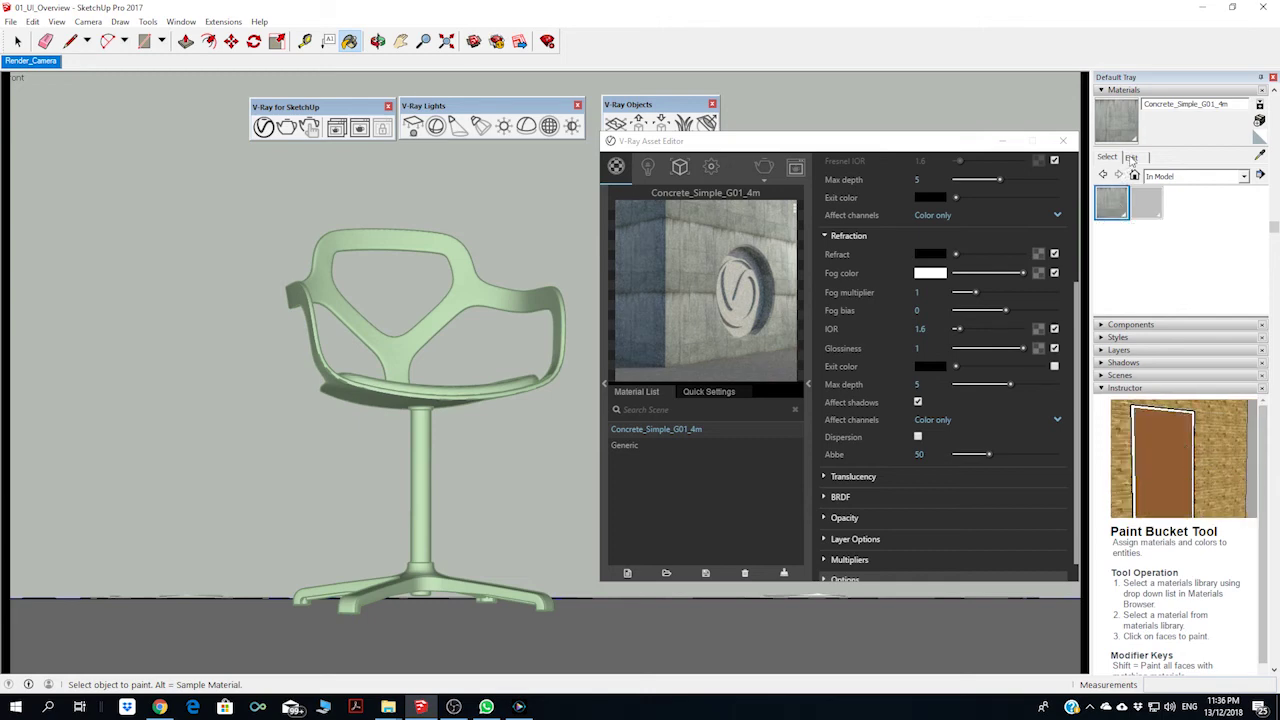
click(1131, 157)
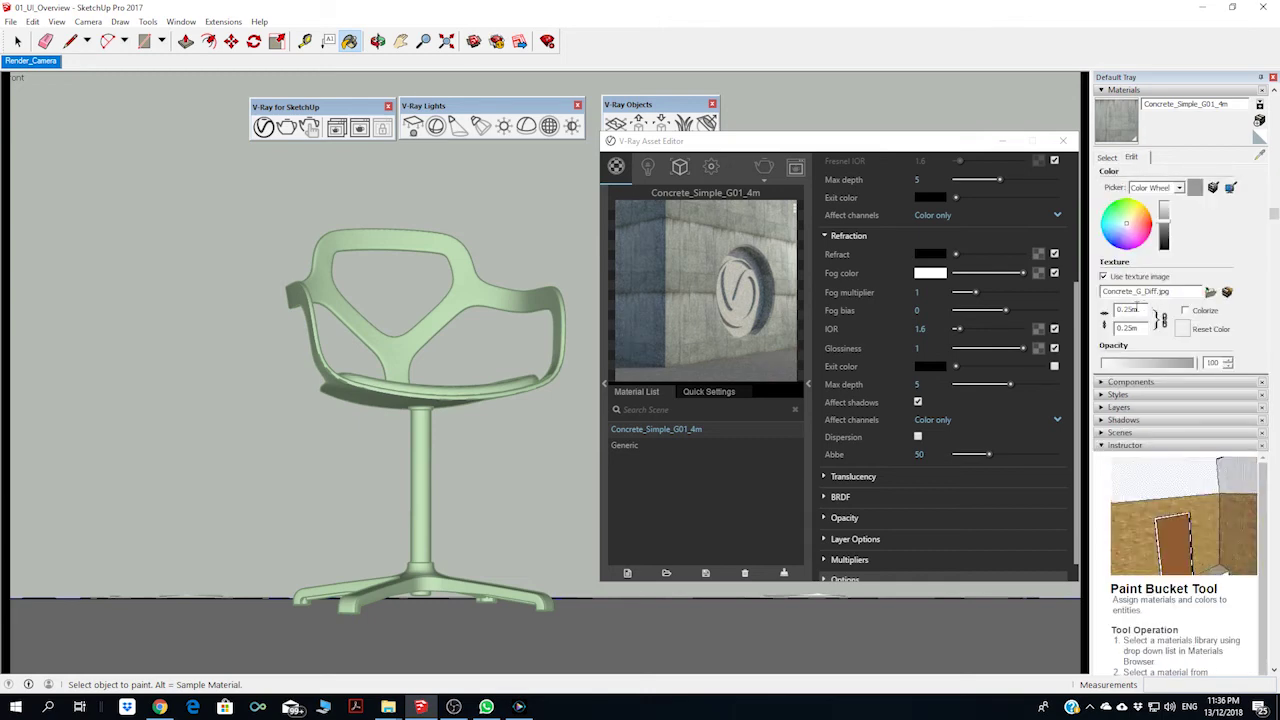
double_click(1127, 309)
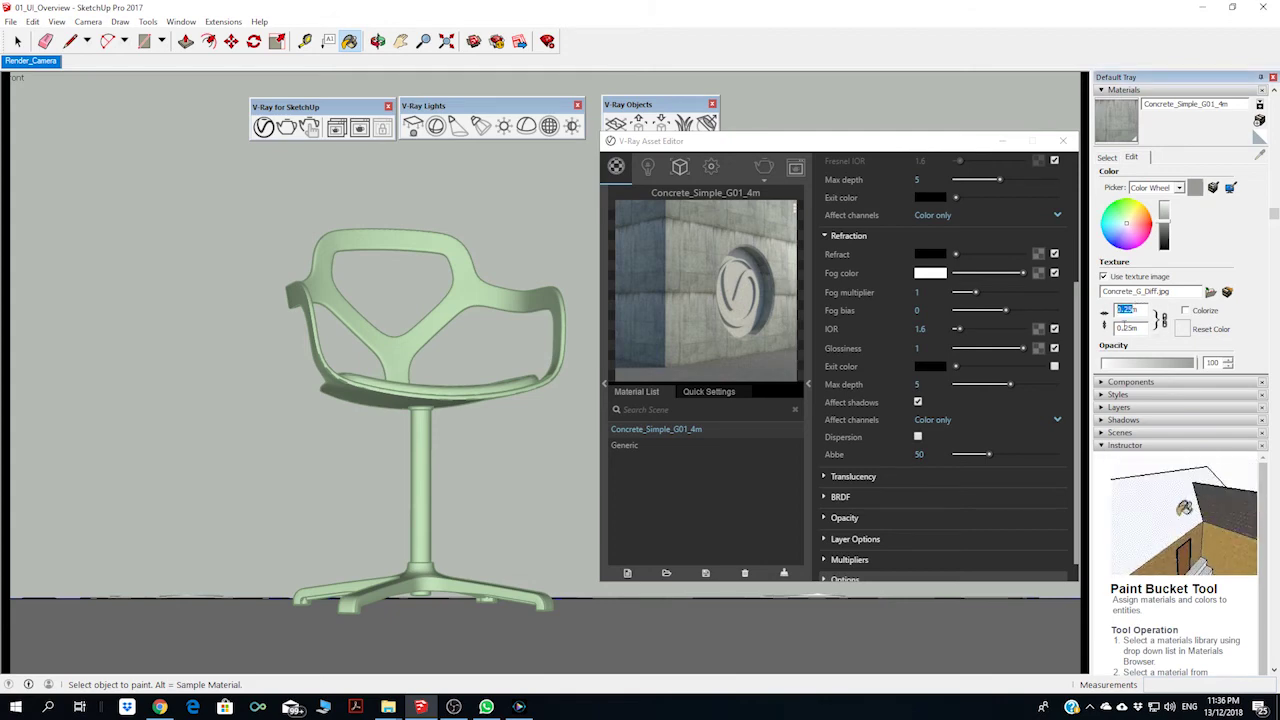
text(4m)
key(Return)
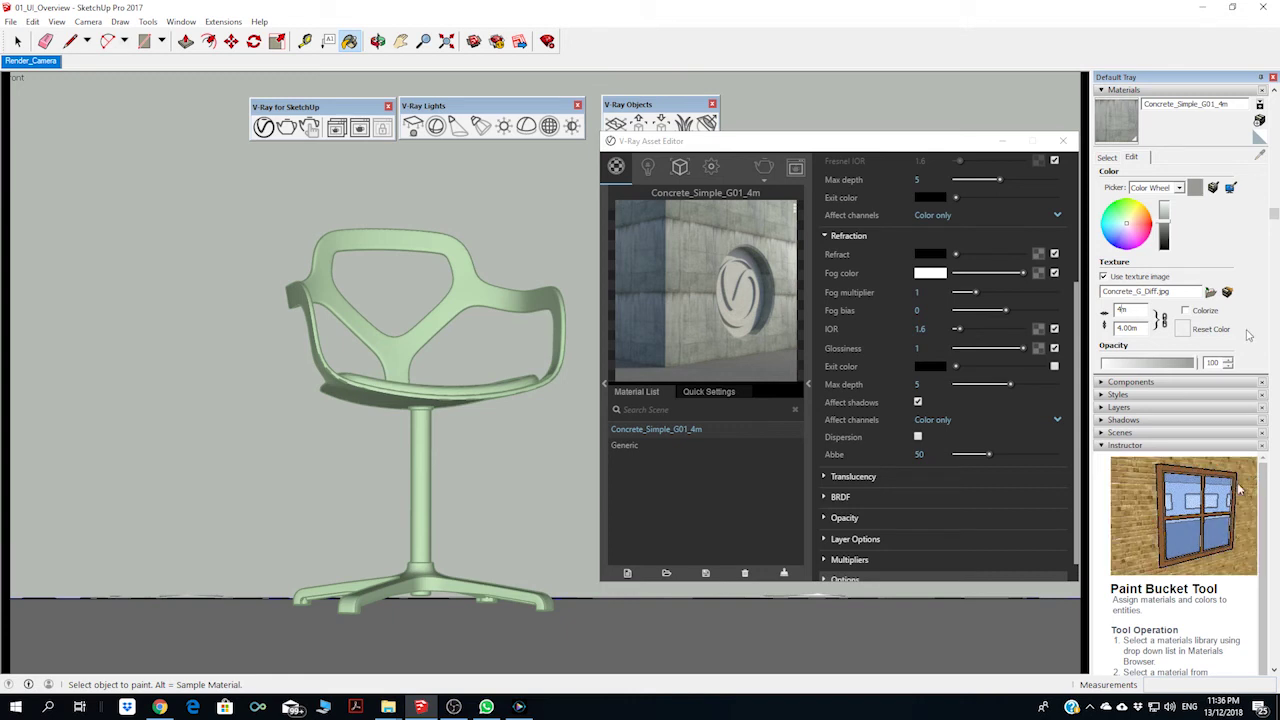
click(1120, 328)
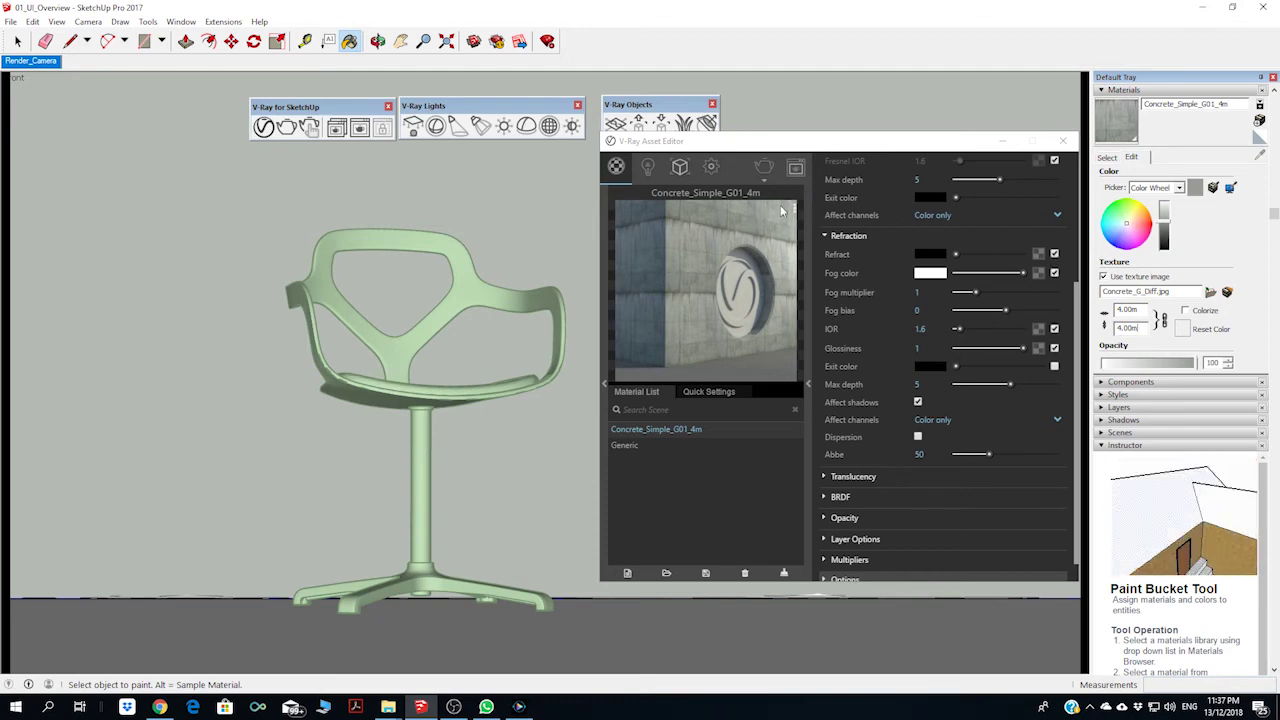
click(790, 165)
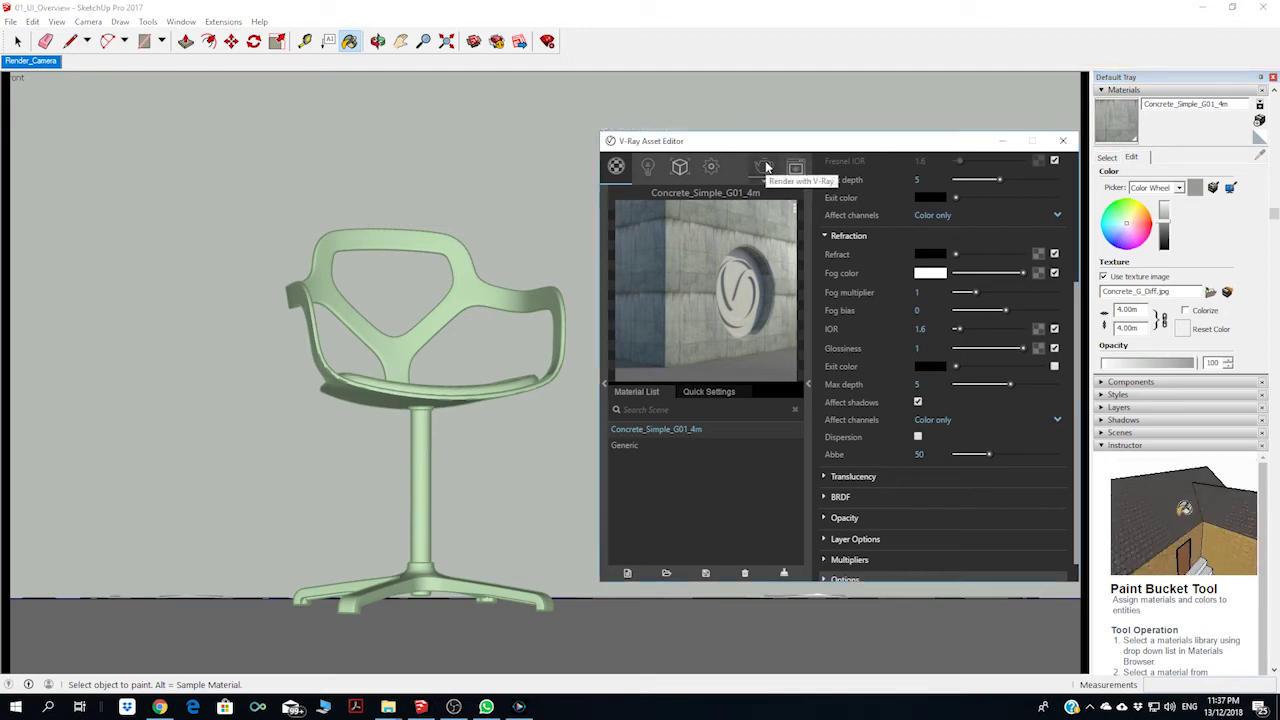
Render the chair with V-Ray, dismiss the progress and stamp windows, and tidy the frame buffer
click(766, 167)
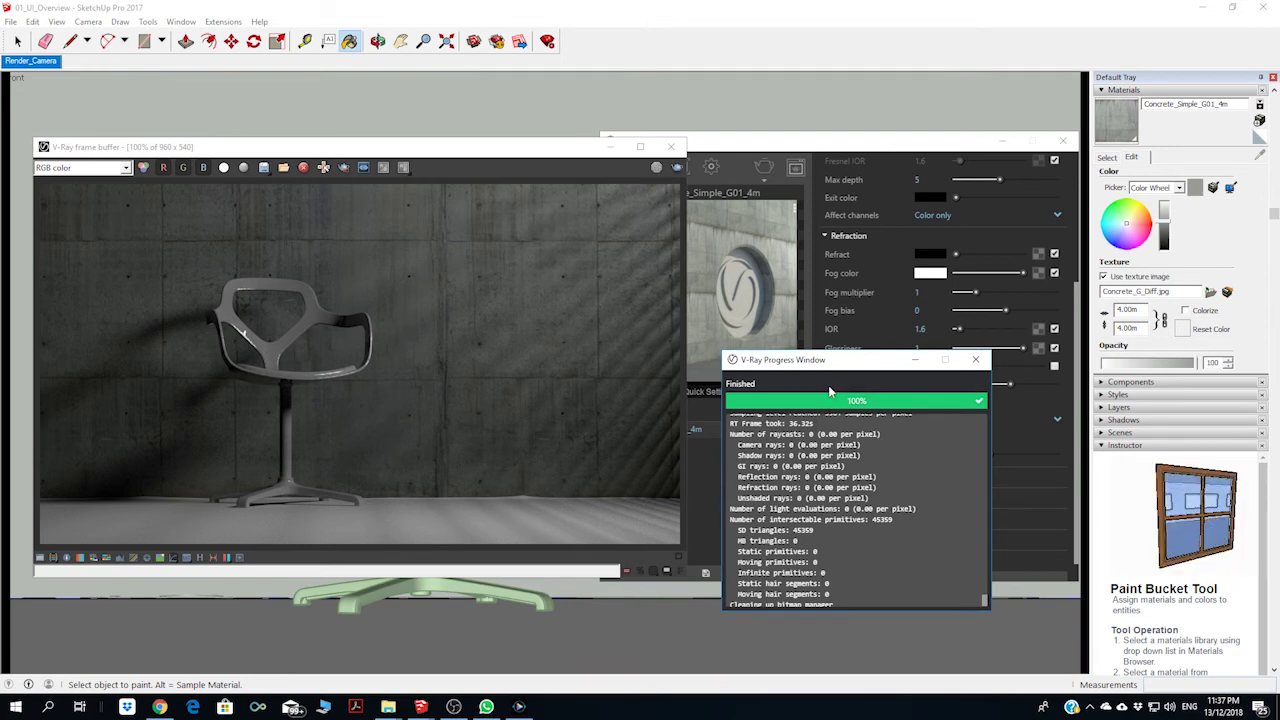
click(975, 360)
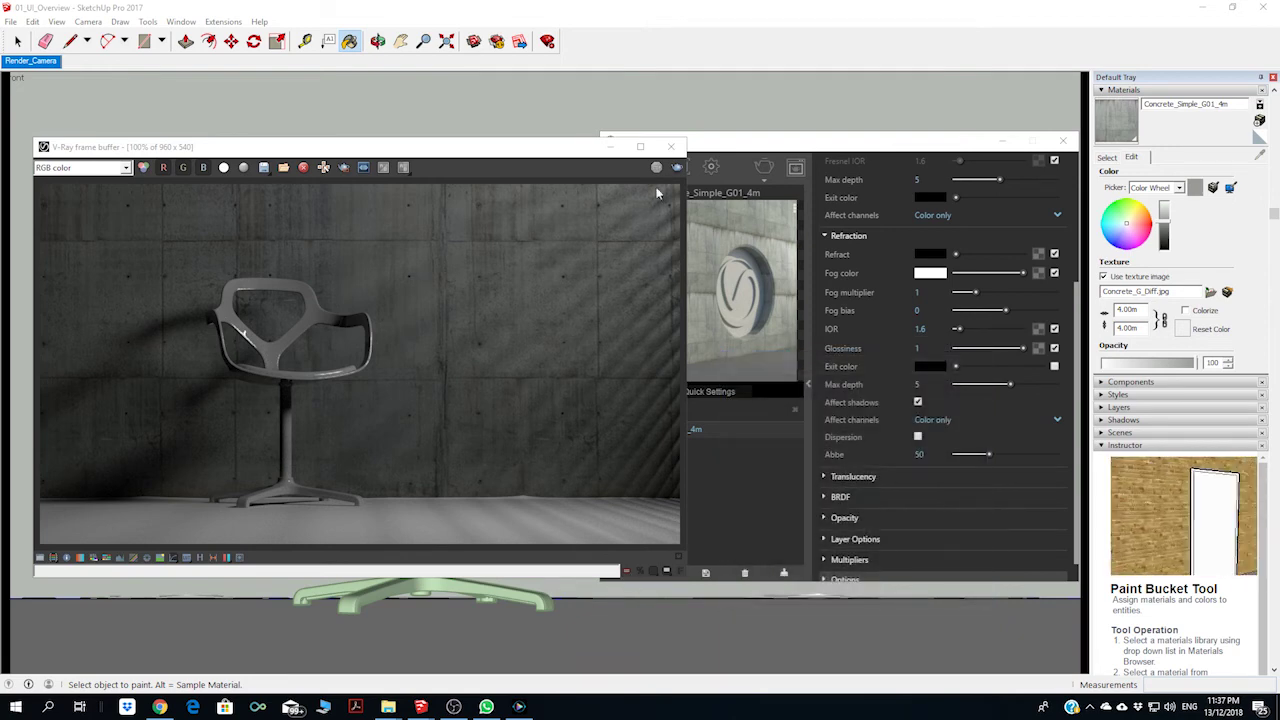
click(656, 572)
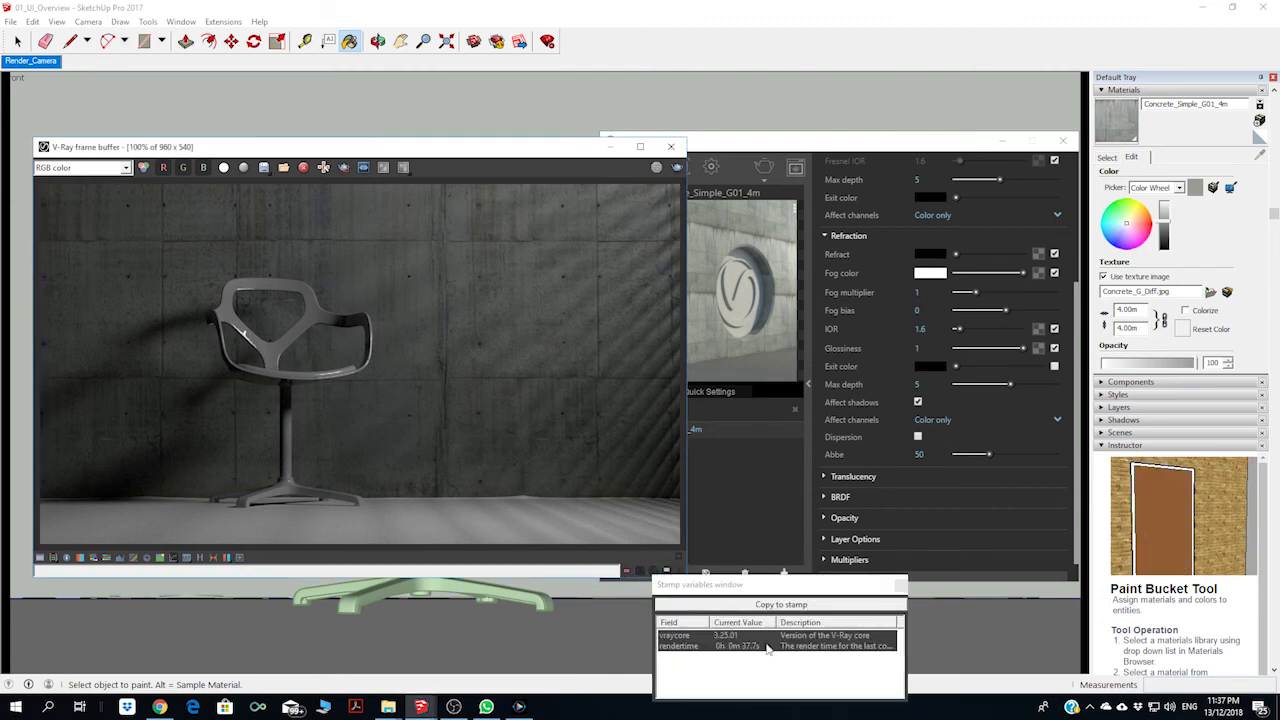
click(901, 584)
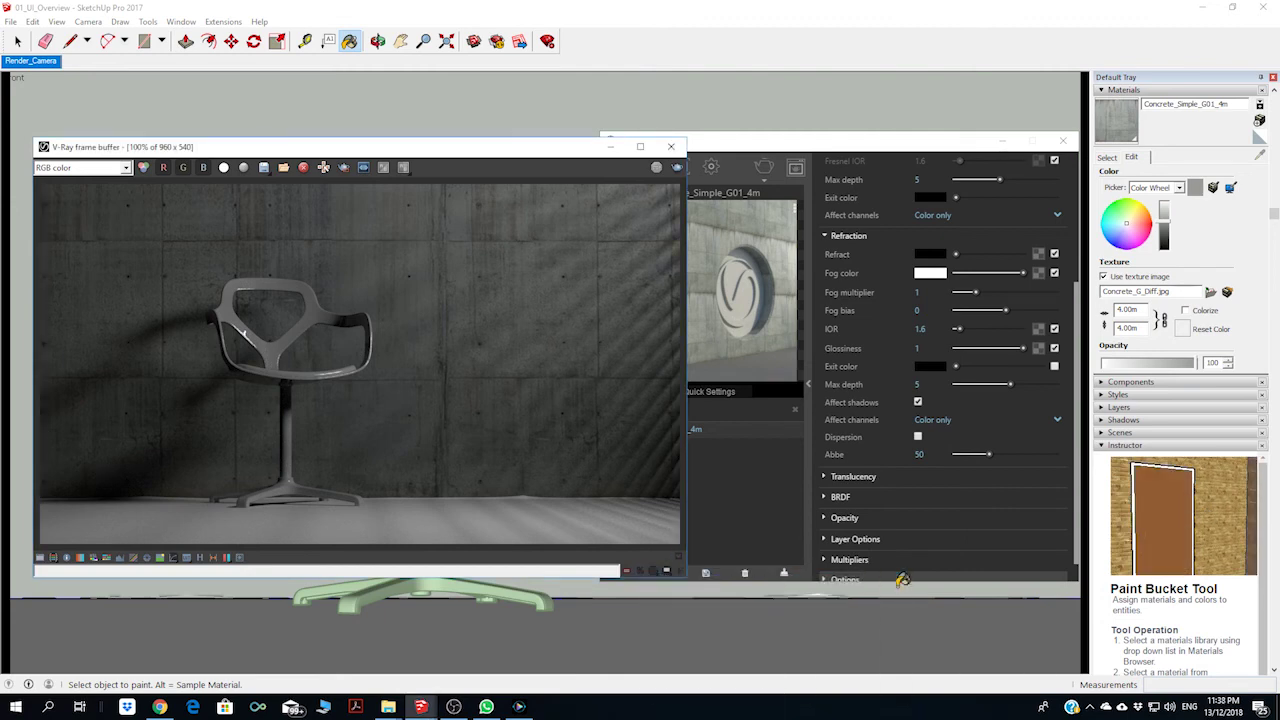
drag(525, 148, 505, 140)
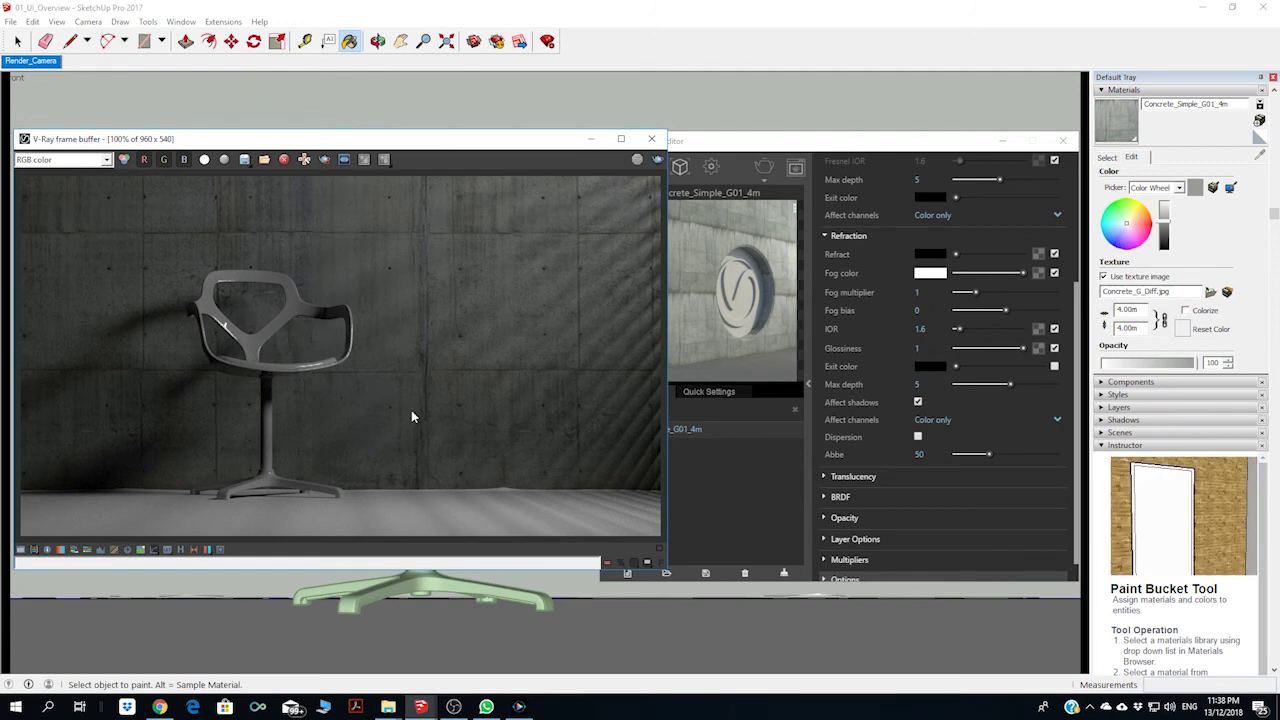
drag(731, 144, 767, 137)
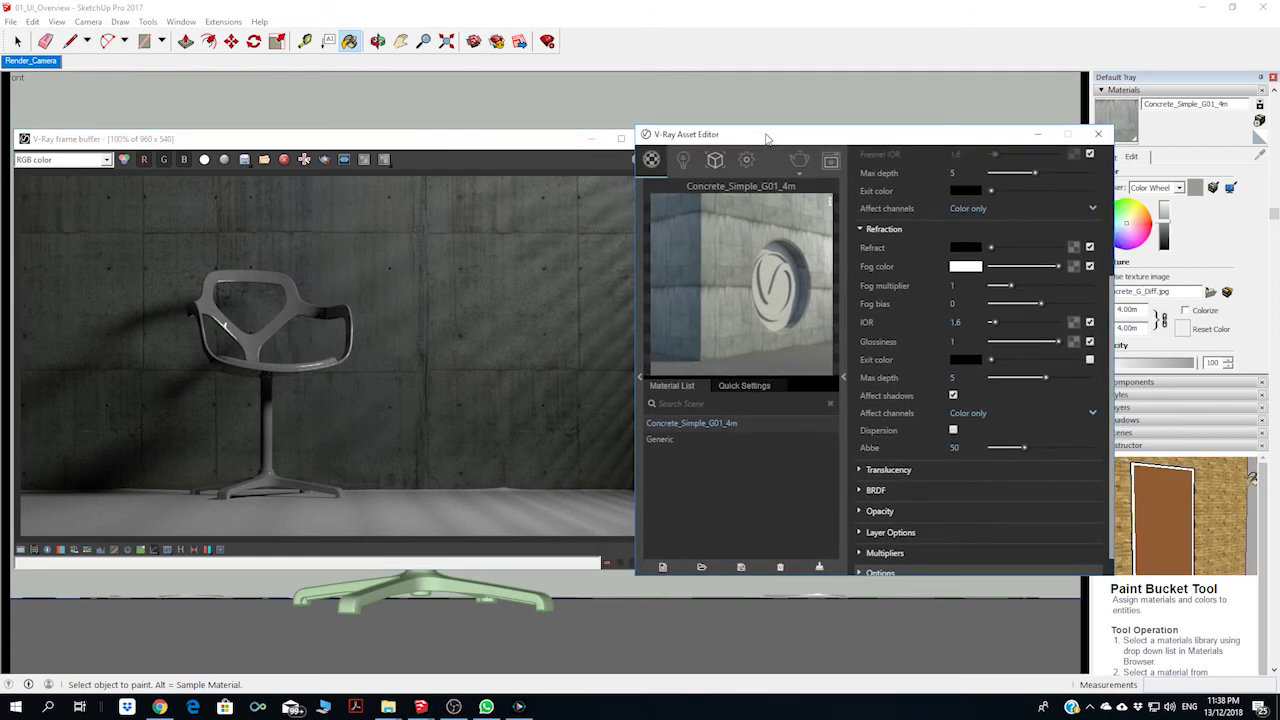
Collapse the Asset Editor settings, Materials and Instructor panels, then select Floor and Scene in the Outliner
click(844, 374)
drag(742, 143, 881, 135)
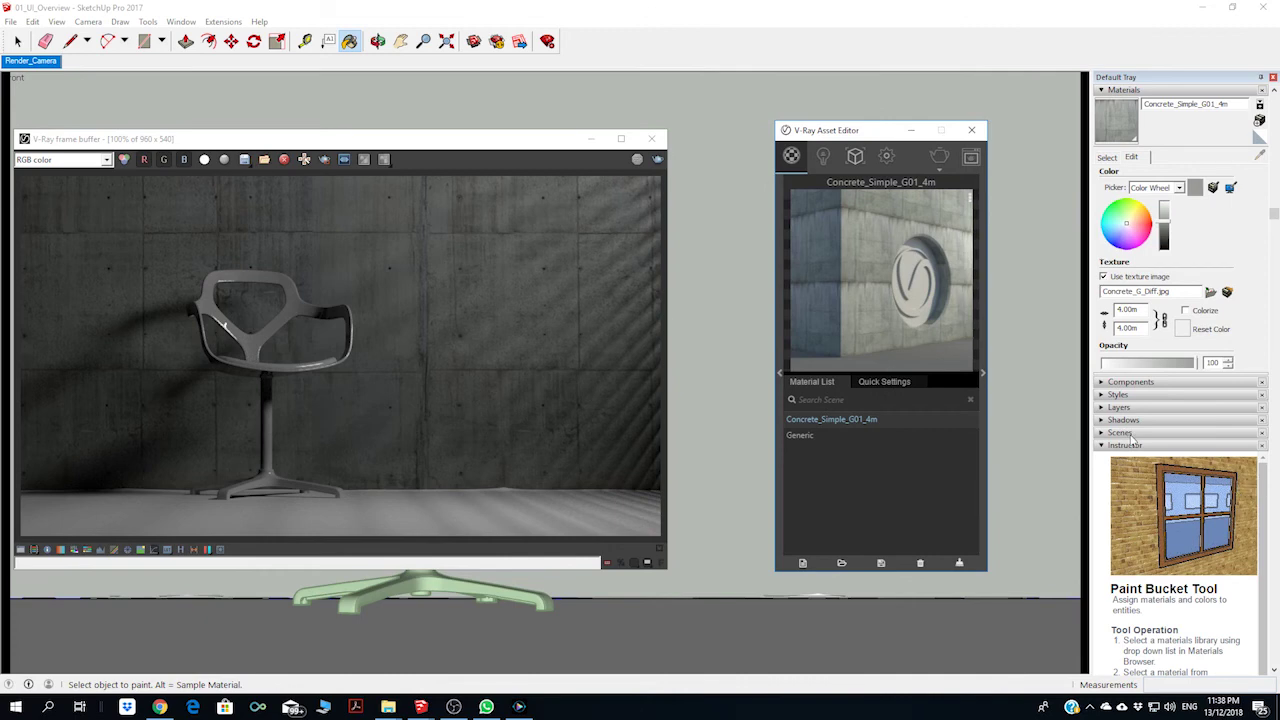
click(1103, 90)
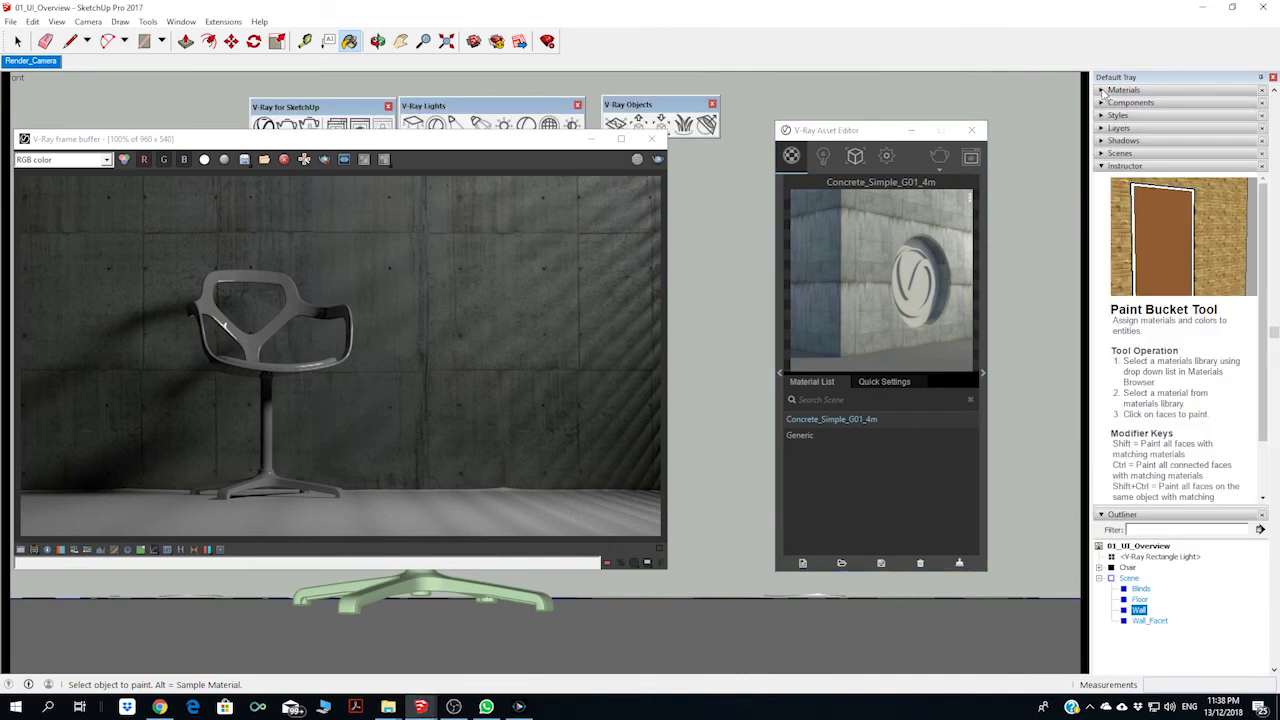
click(1100, 170)
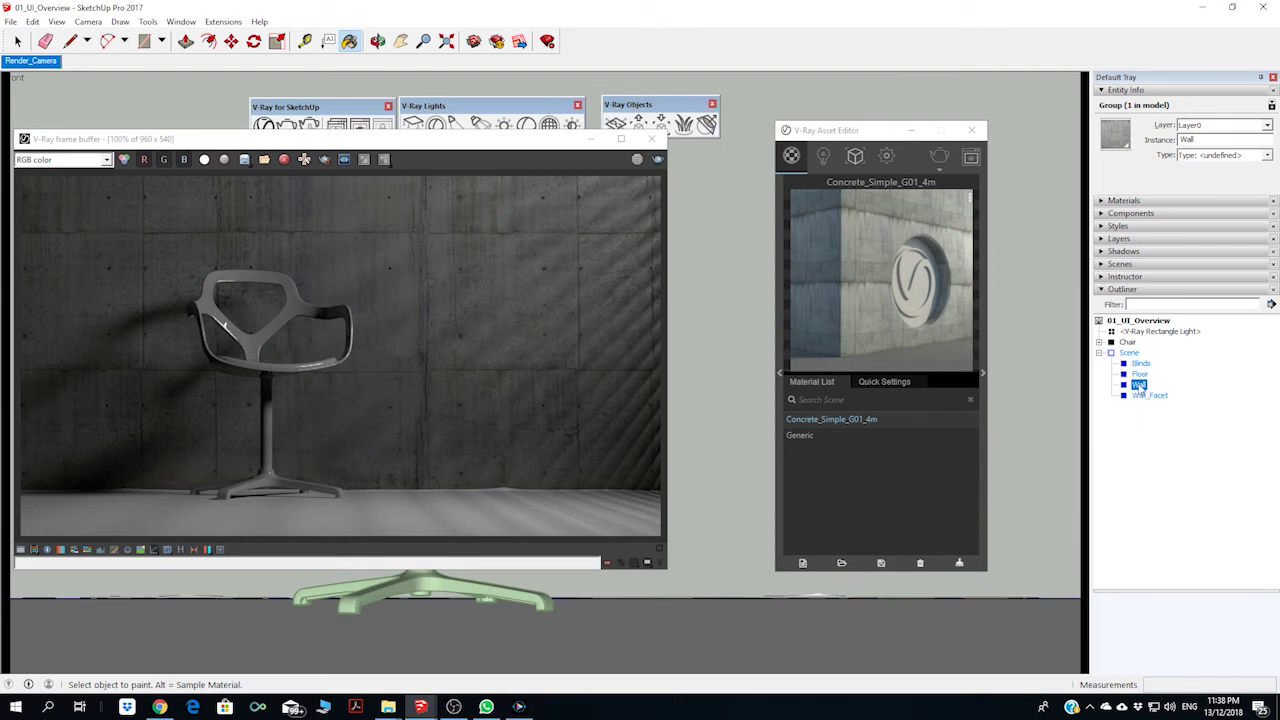
click(1140, 376)
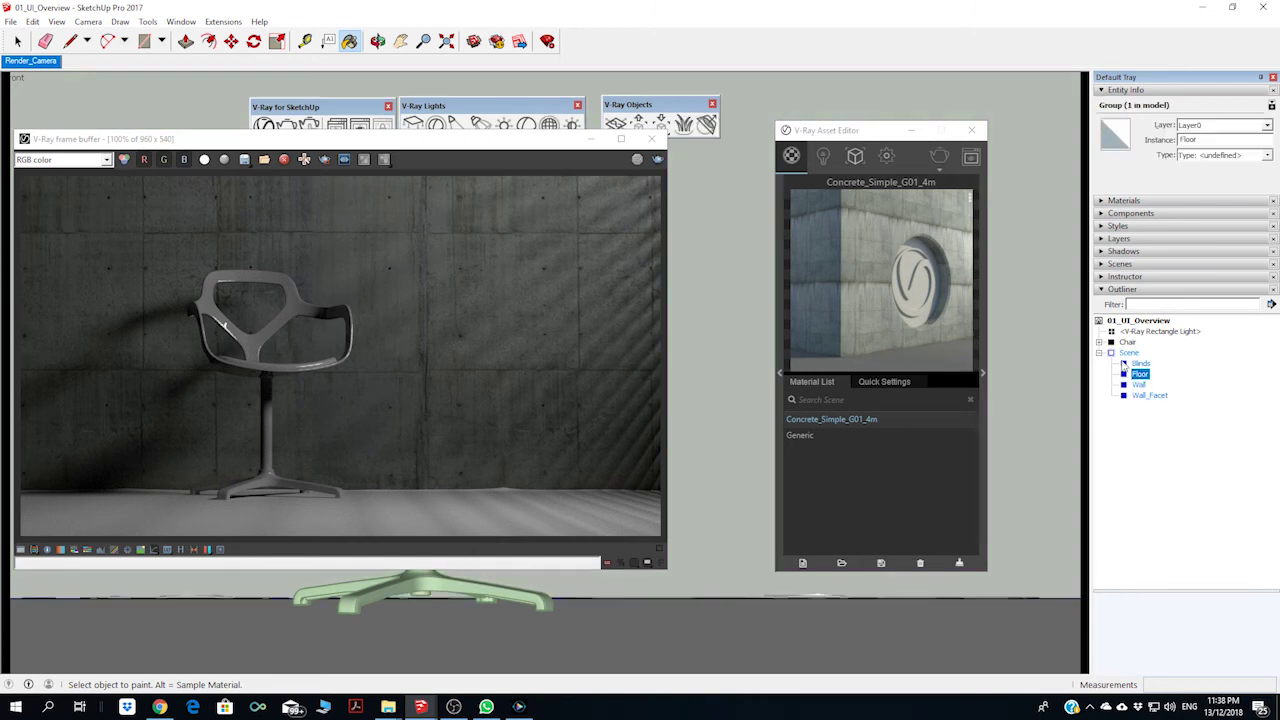
click(1116, 366)
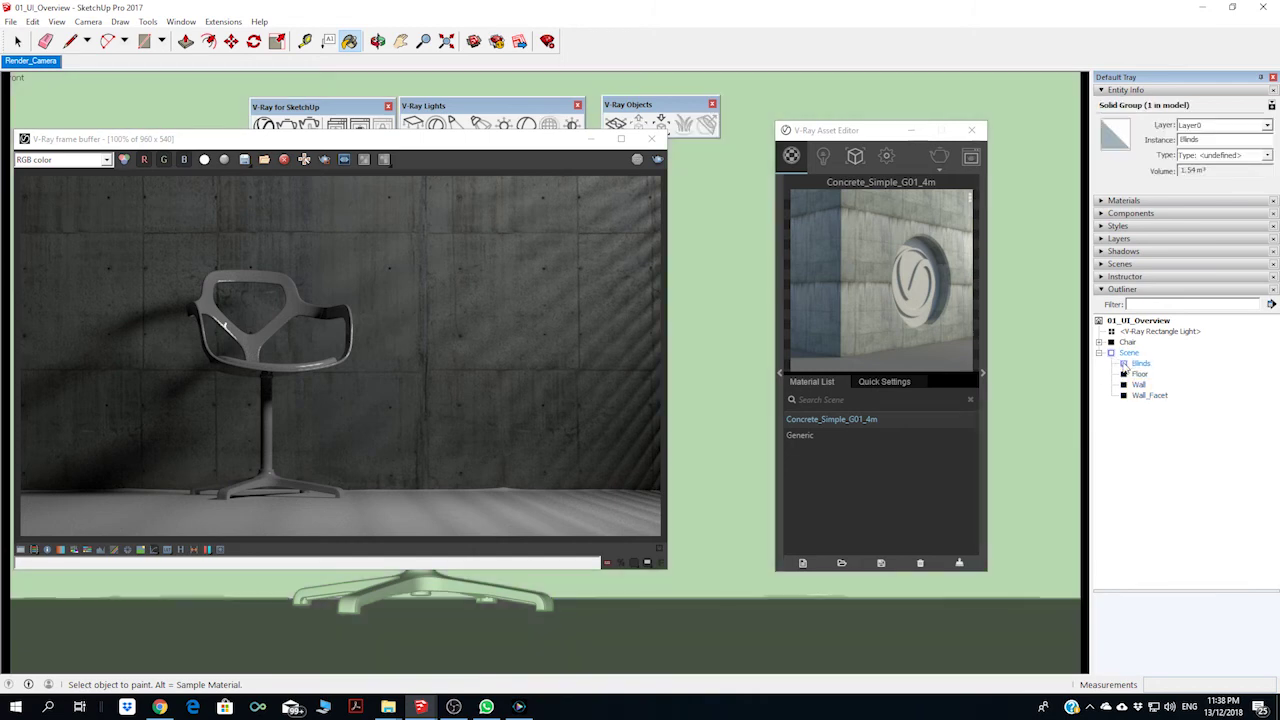
click(1118, 354)
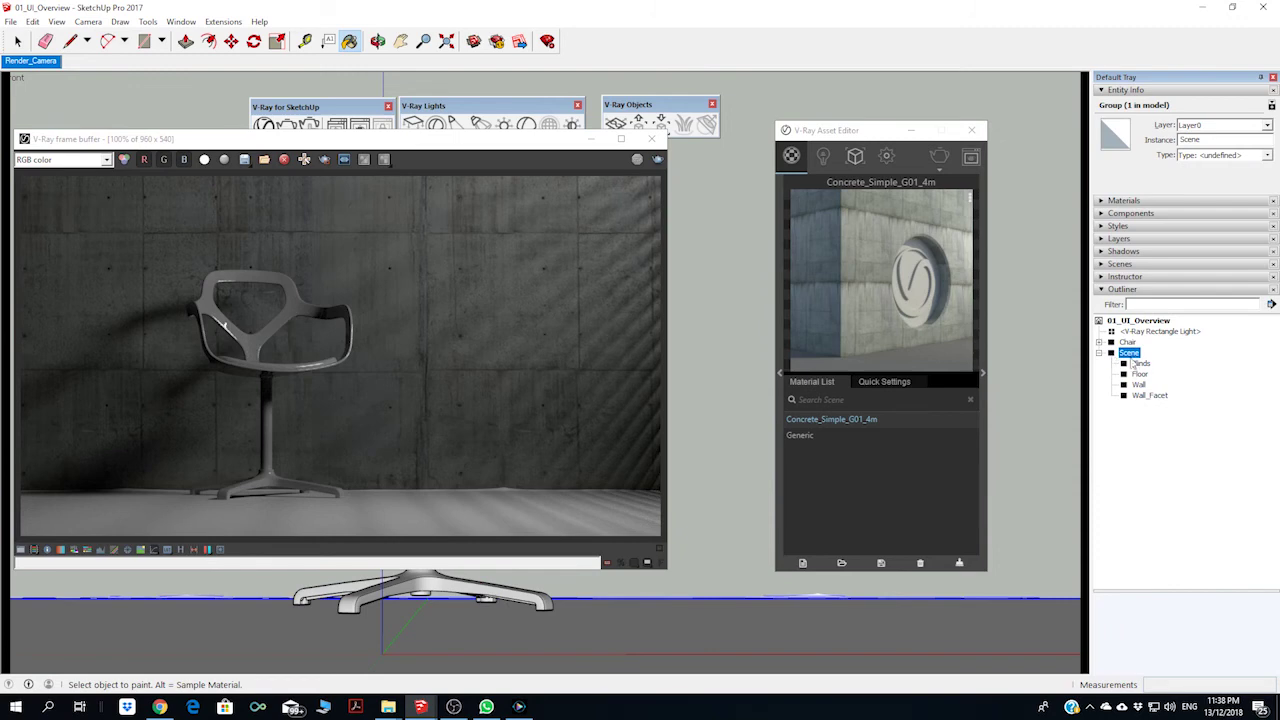
click(1141, 376)
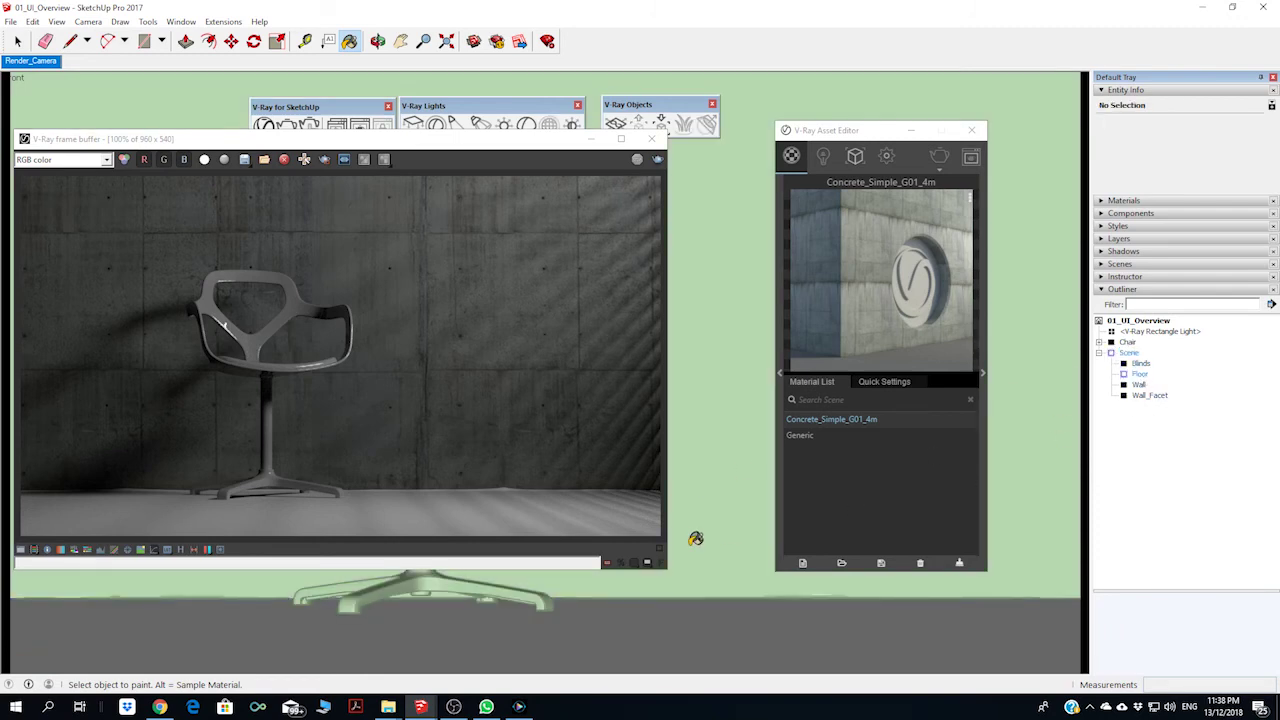
Find Concrete Flooring H01 in the V-Ray library and add it to the scene material list
click(779, 373)
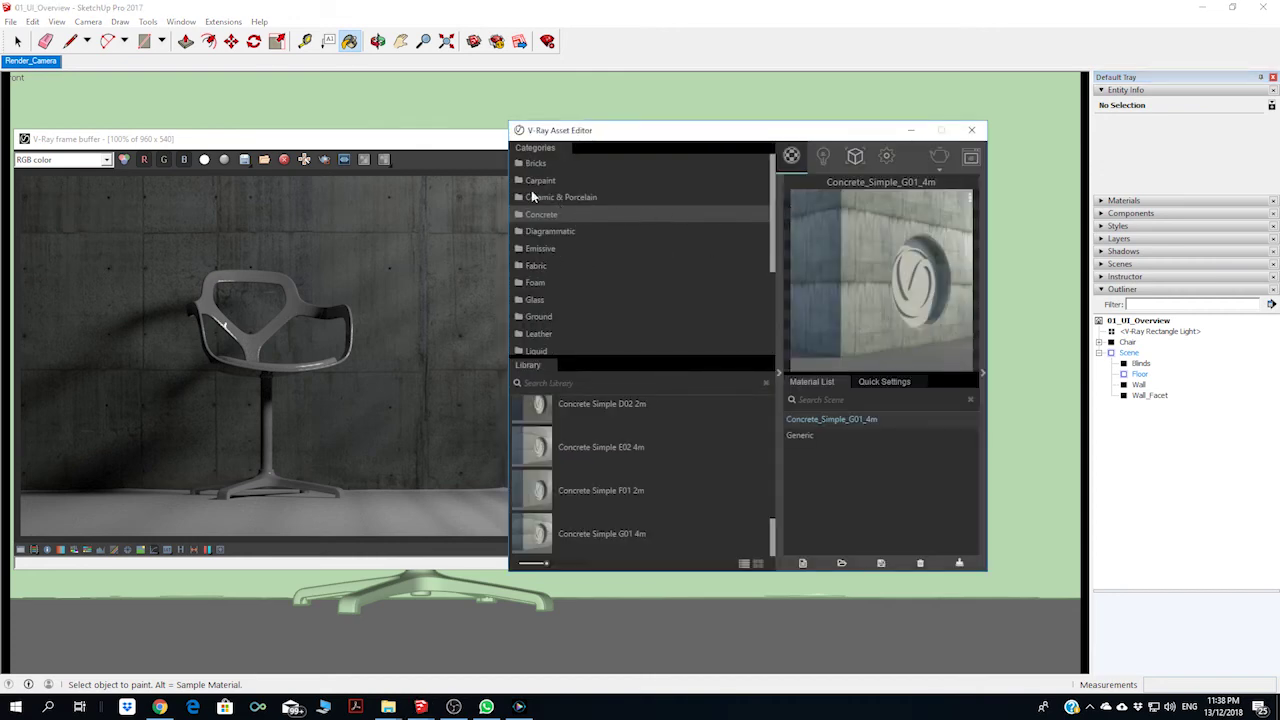
drag(773, 243, 776, 279)
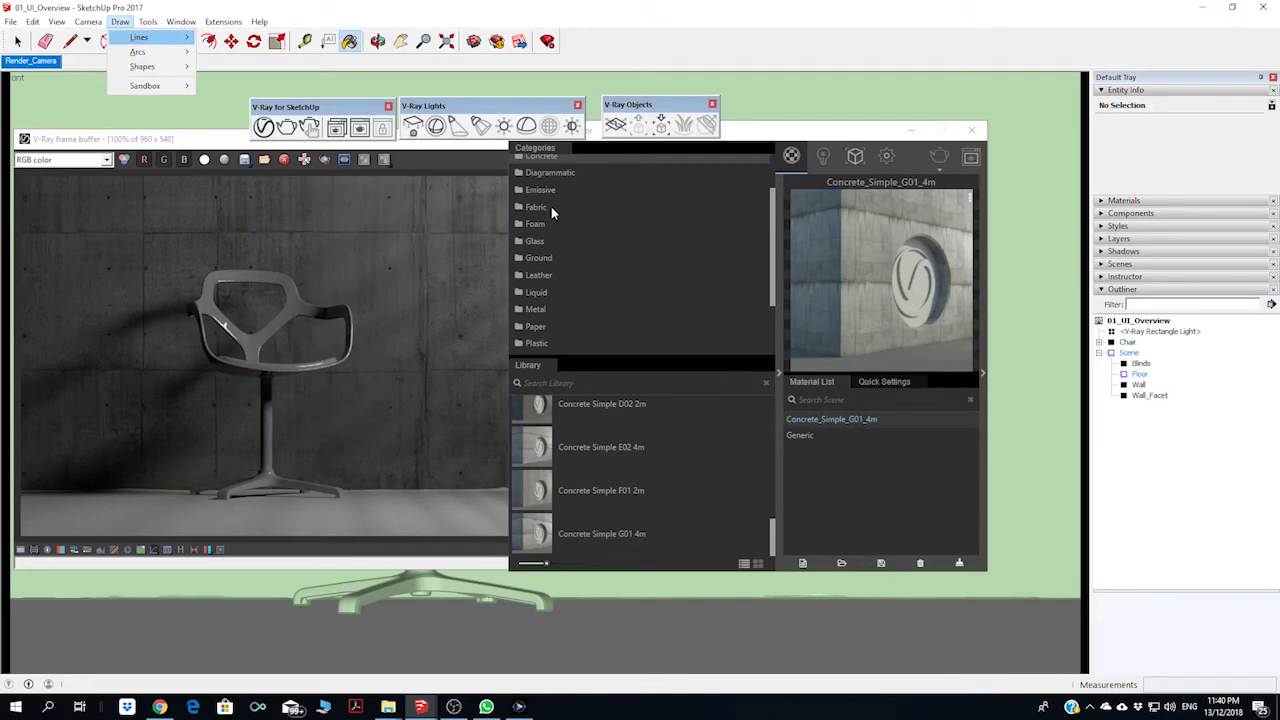
click(775, 240)
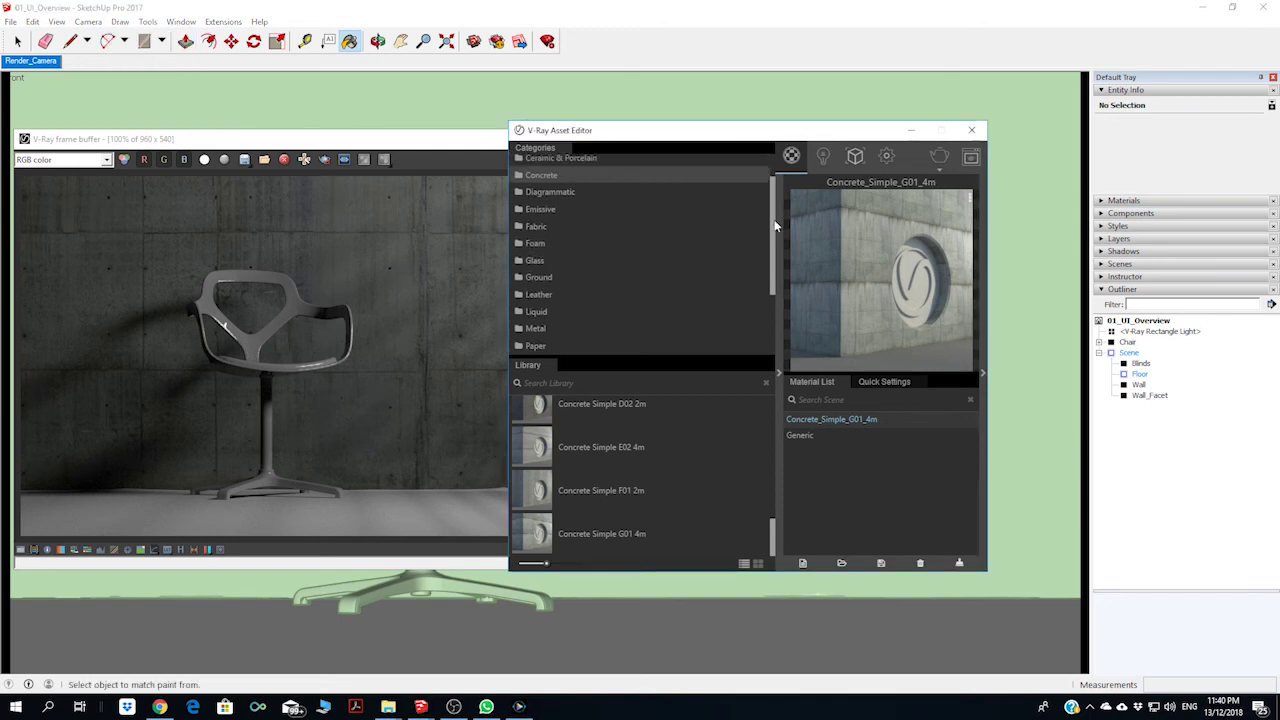
scroll(600, 210, up, 2)
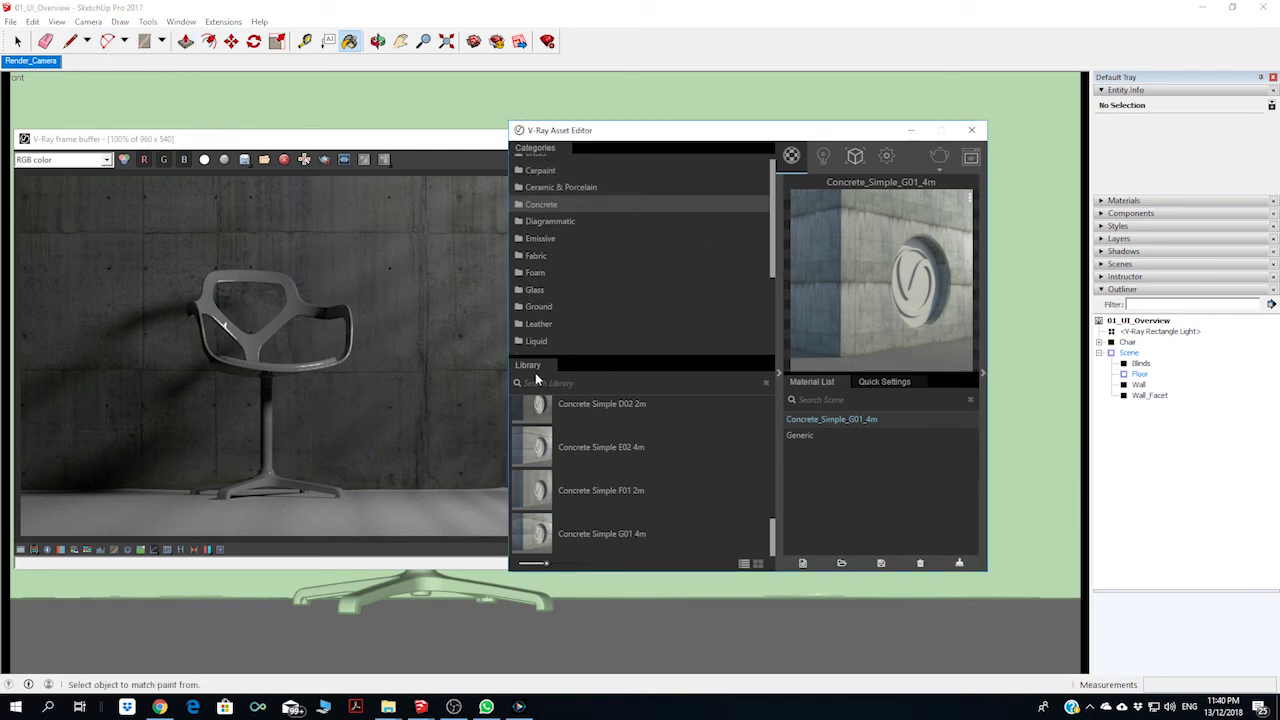
drag(772, 530, 781, 420)
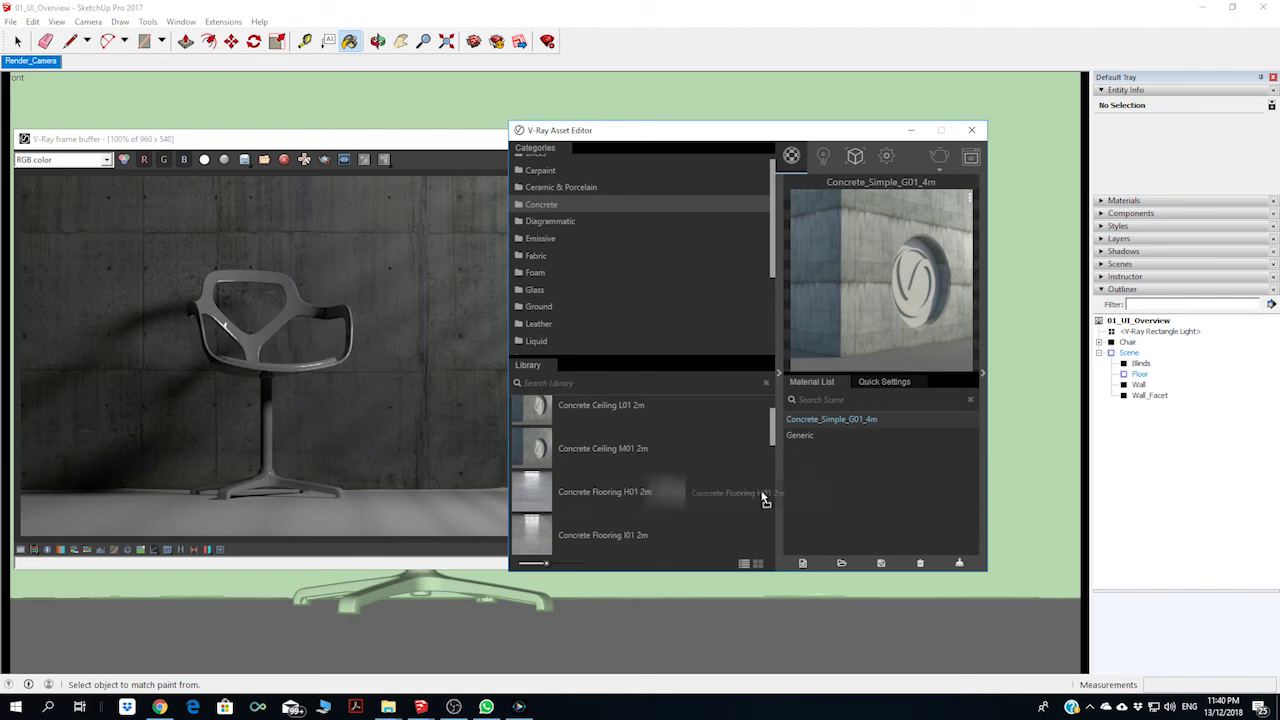
drag(619, 490, 847, 474)
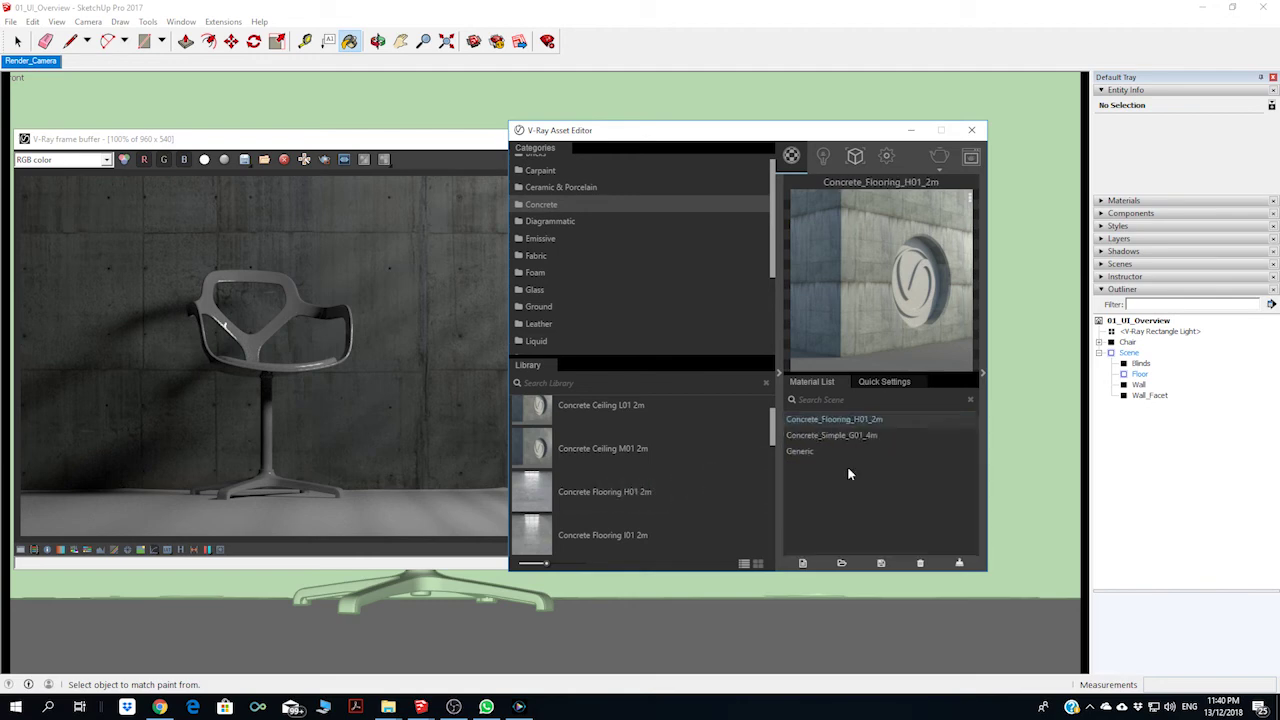
Apply the Concrete_Flooring_H01_2m material to the selected Floor group
click(1140, 374)
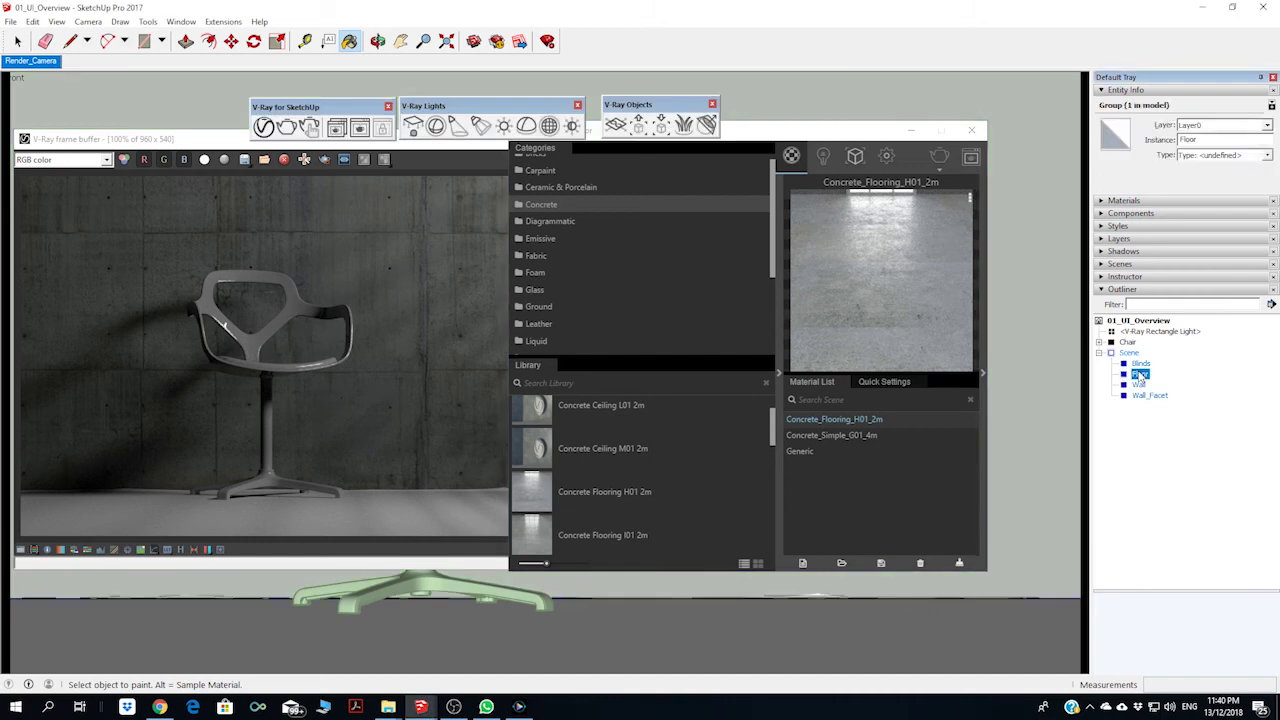
right_click(855, 421)
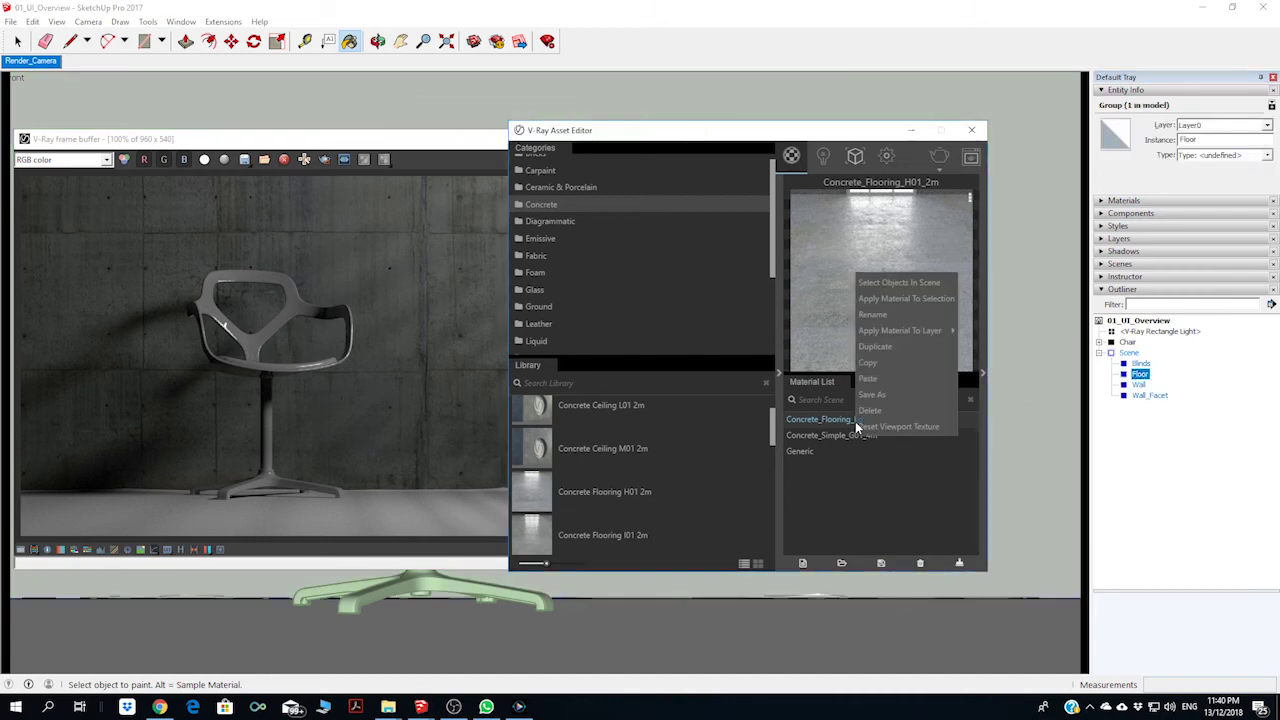
click(899, 299)
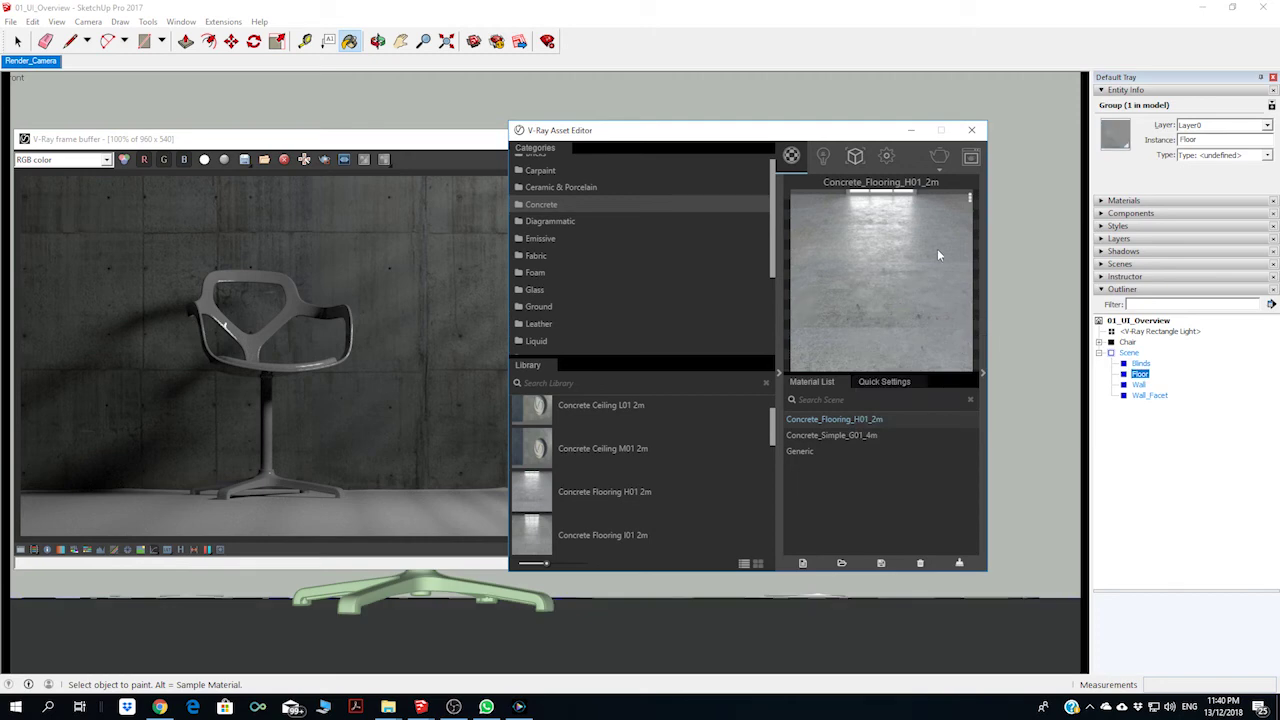
Sample the floor's concrete material, set its texture width to 2m, and render the scene again
click(540, 82)
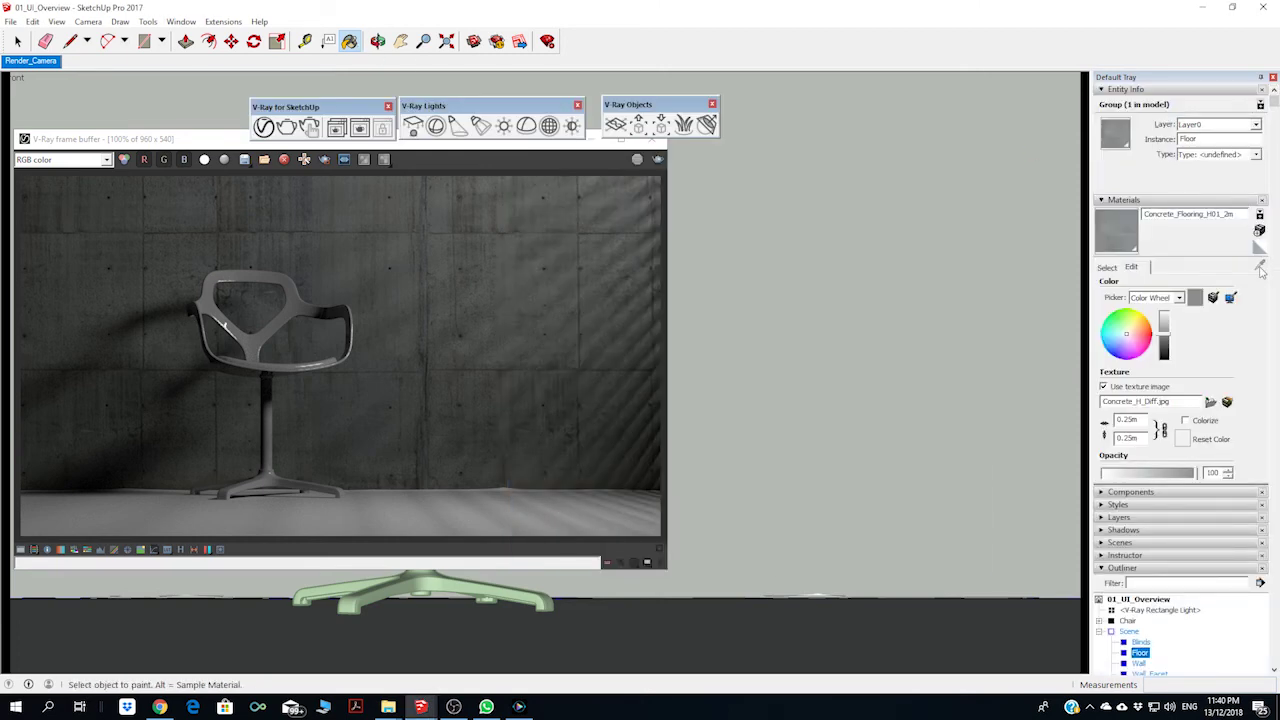
click(1110, 268)
click(1260, 265)
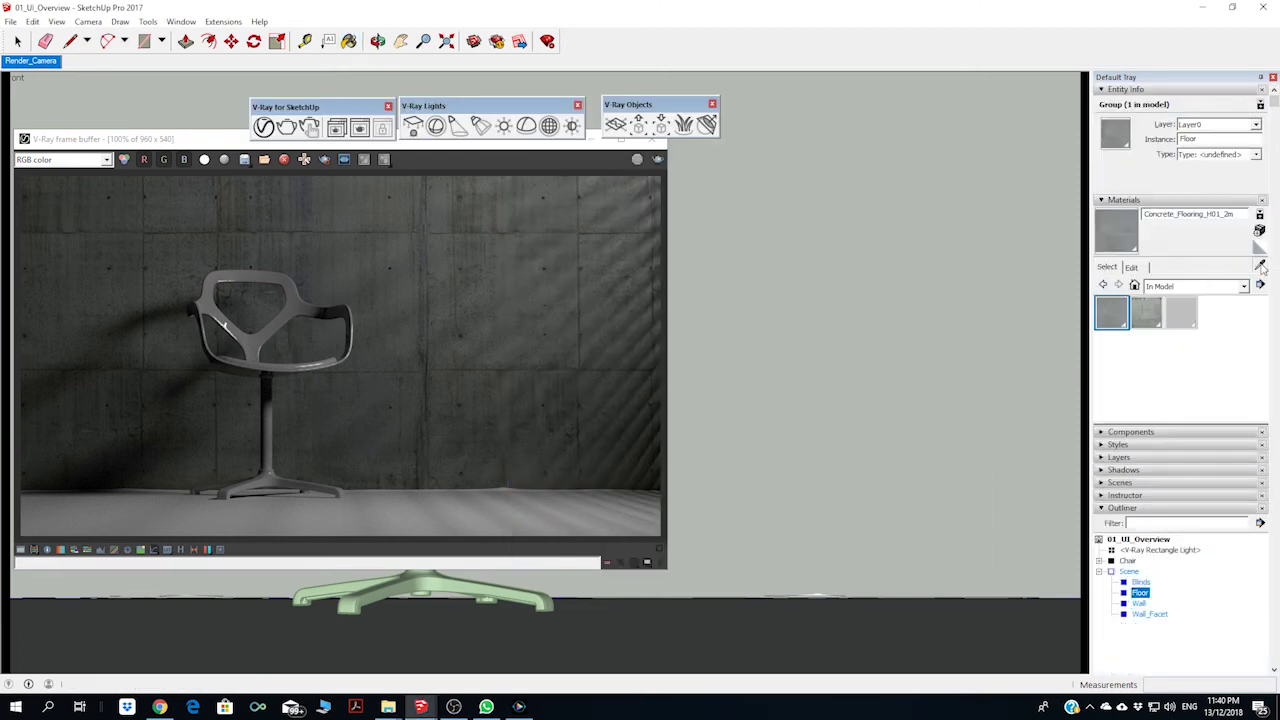
click(789, 621)
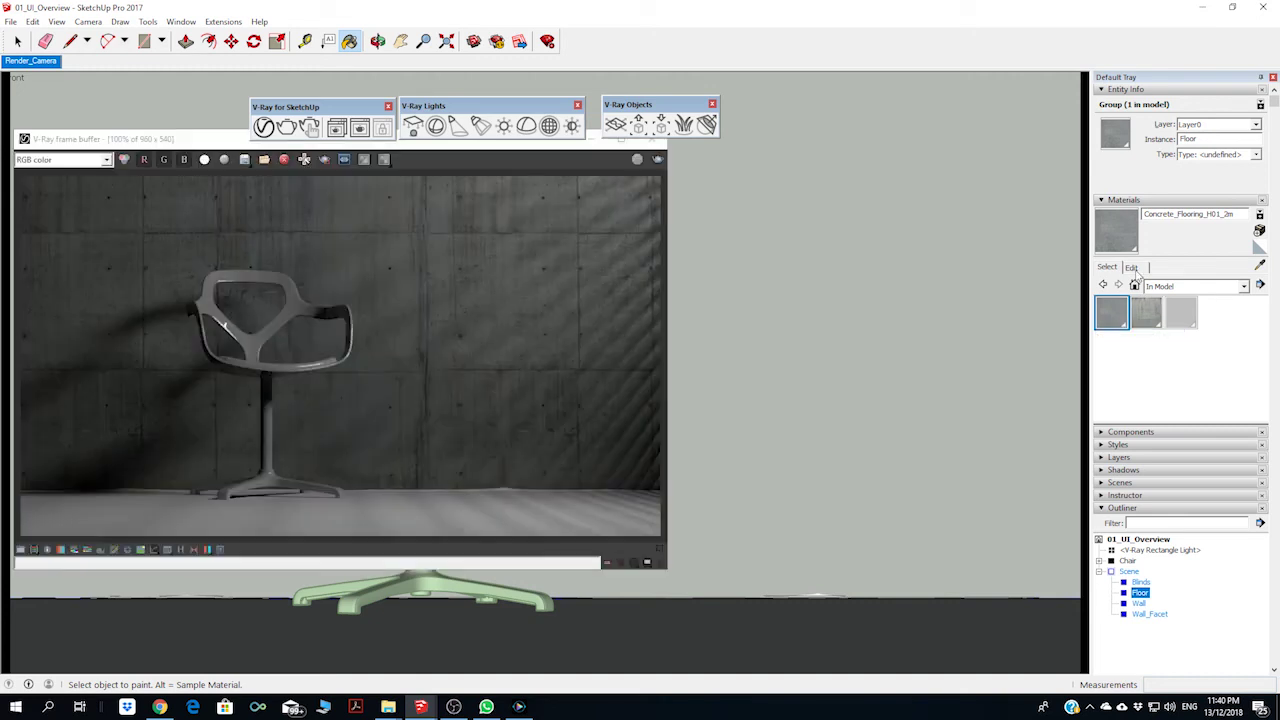
click(1132, 268)
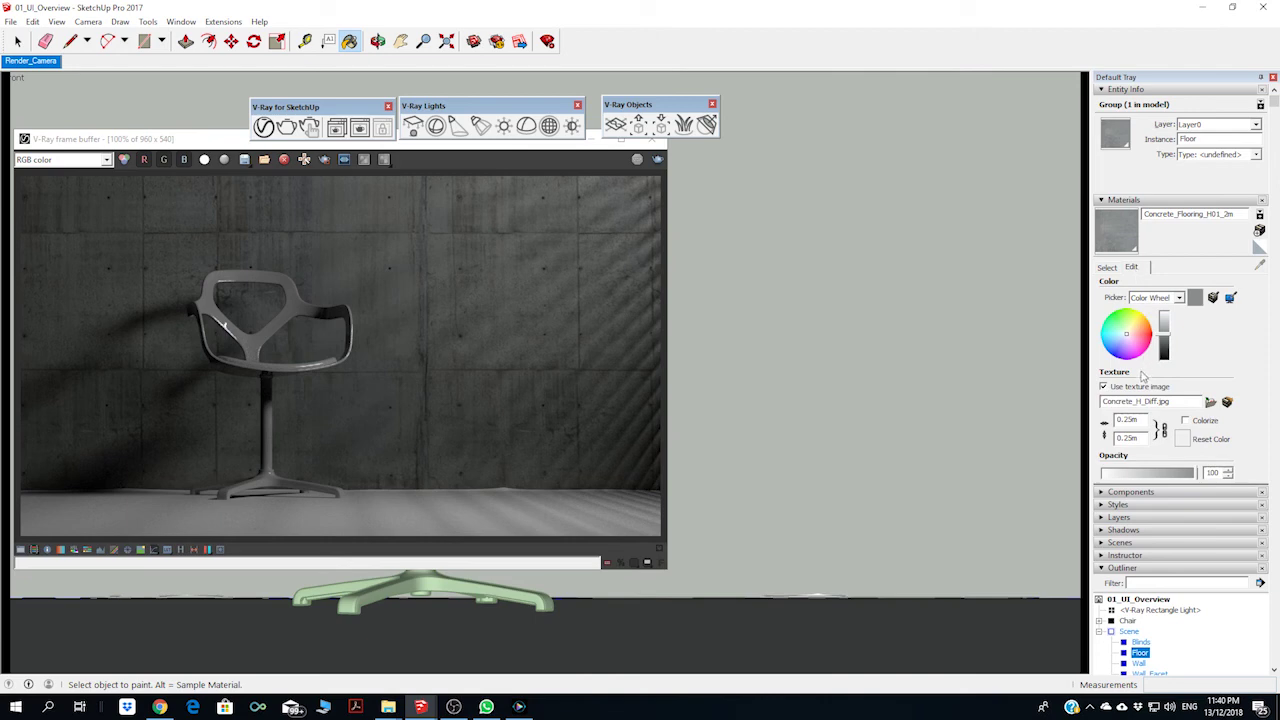
double_click(1133, 420)
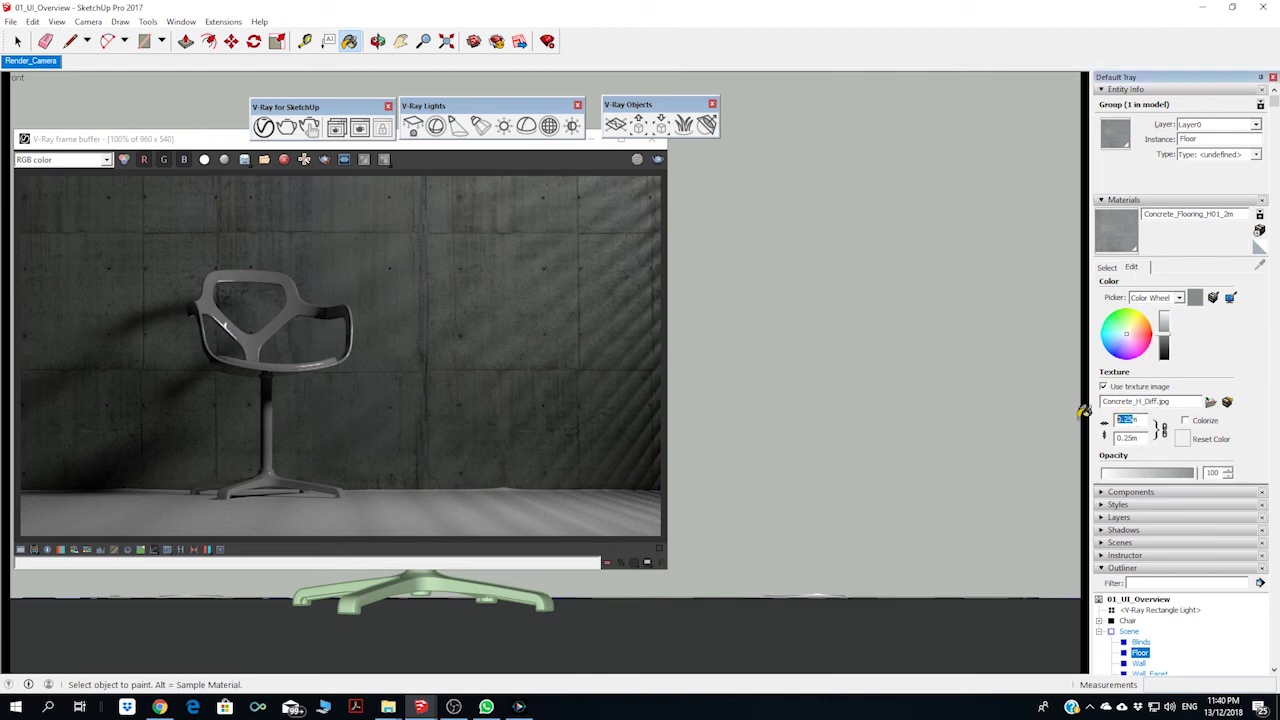
text(2m)
click(287, 128)
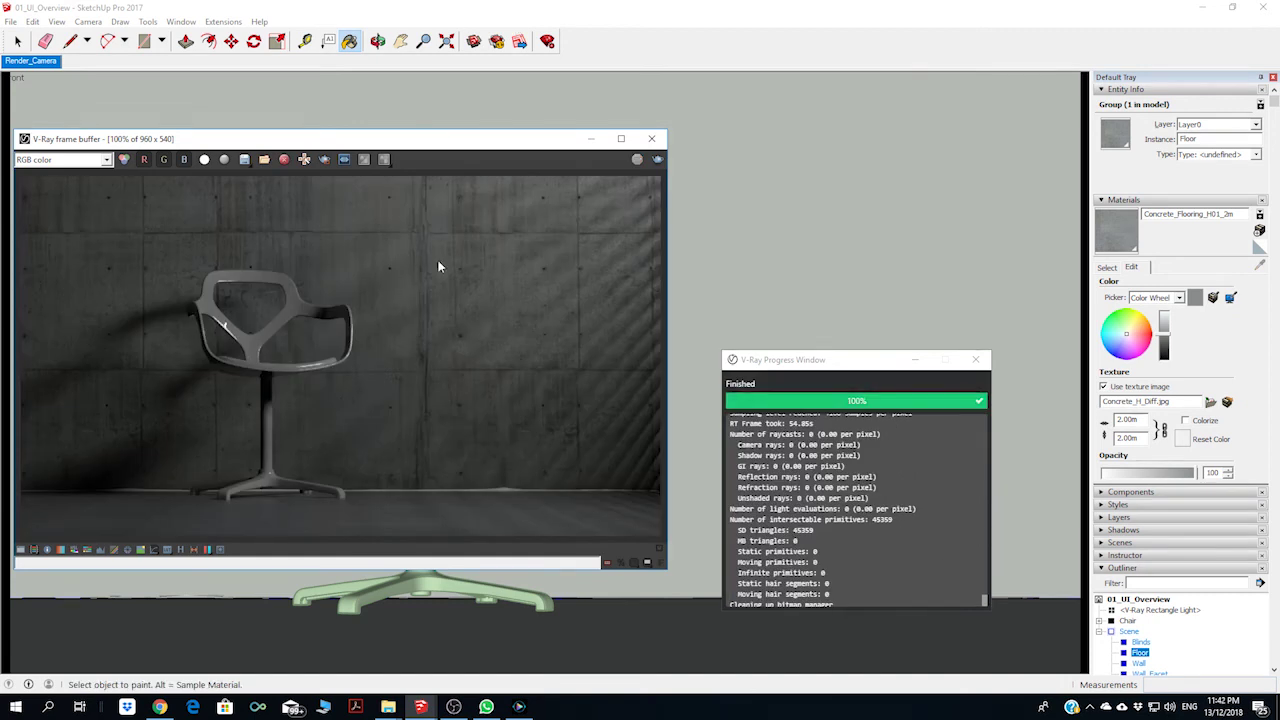
Place a compact Asset Editor beside the render and list the SunLight and V-Ray Rectangle Light
mouse_move(506, 147)
mouse_down()
mouse_move(703, 143)
mouse_move(547, 130)
mouse_up()
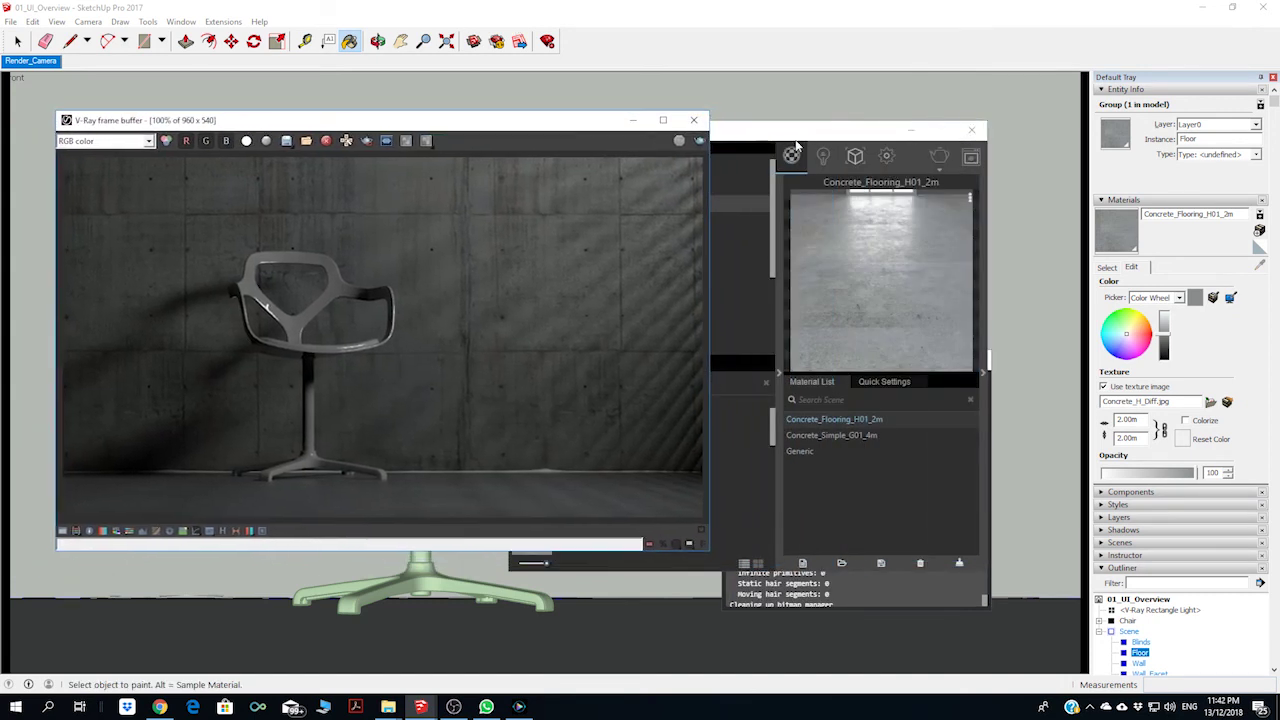
drag(796, 146, 926, 143)
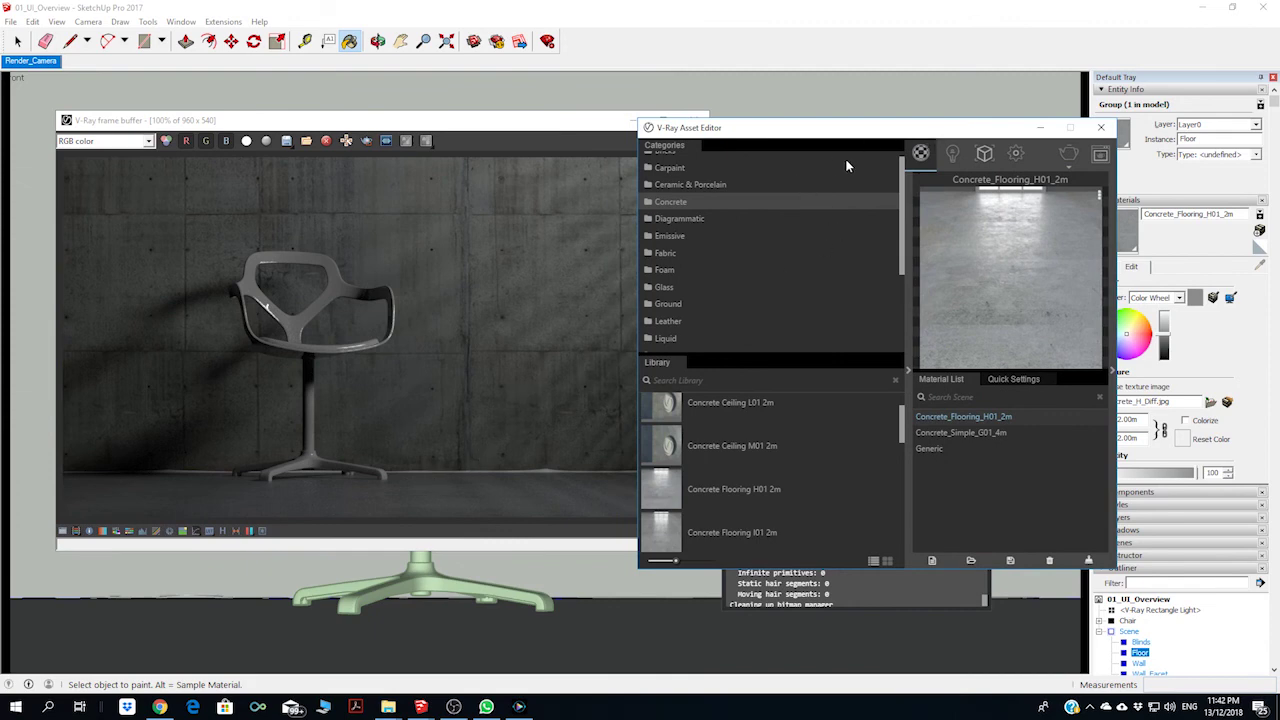
drag(850, 127, 943, 115)
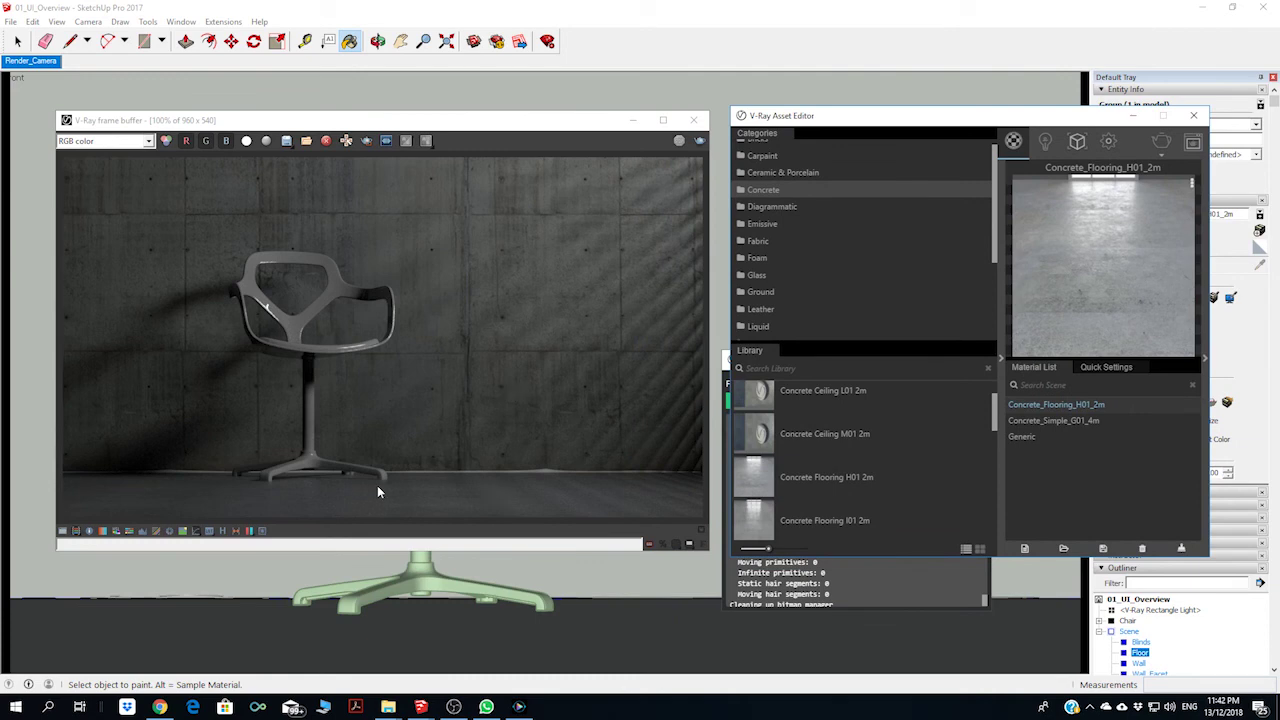
mouse_move(900, 123)
mouse_down()
mouse_move(603, 130)
mouse_move(969, 116)
mouse_move(736, 114)
mouse_up()
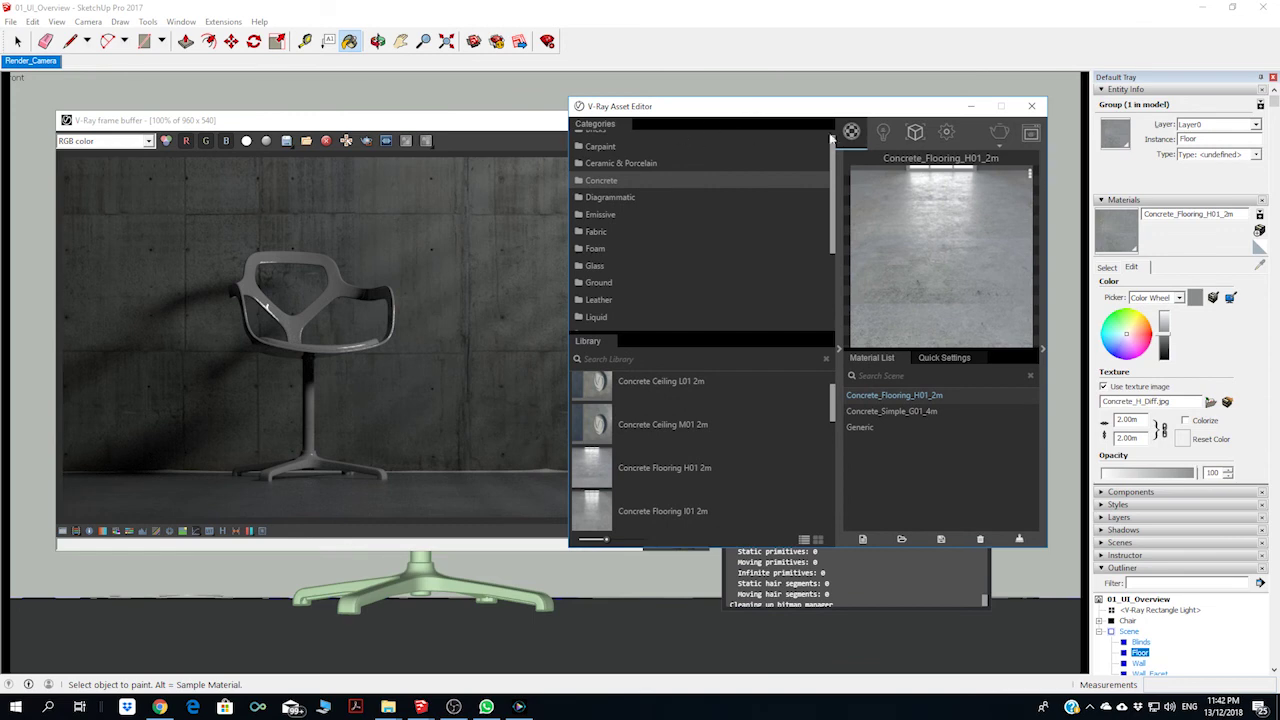
click(838, 352)
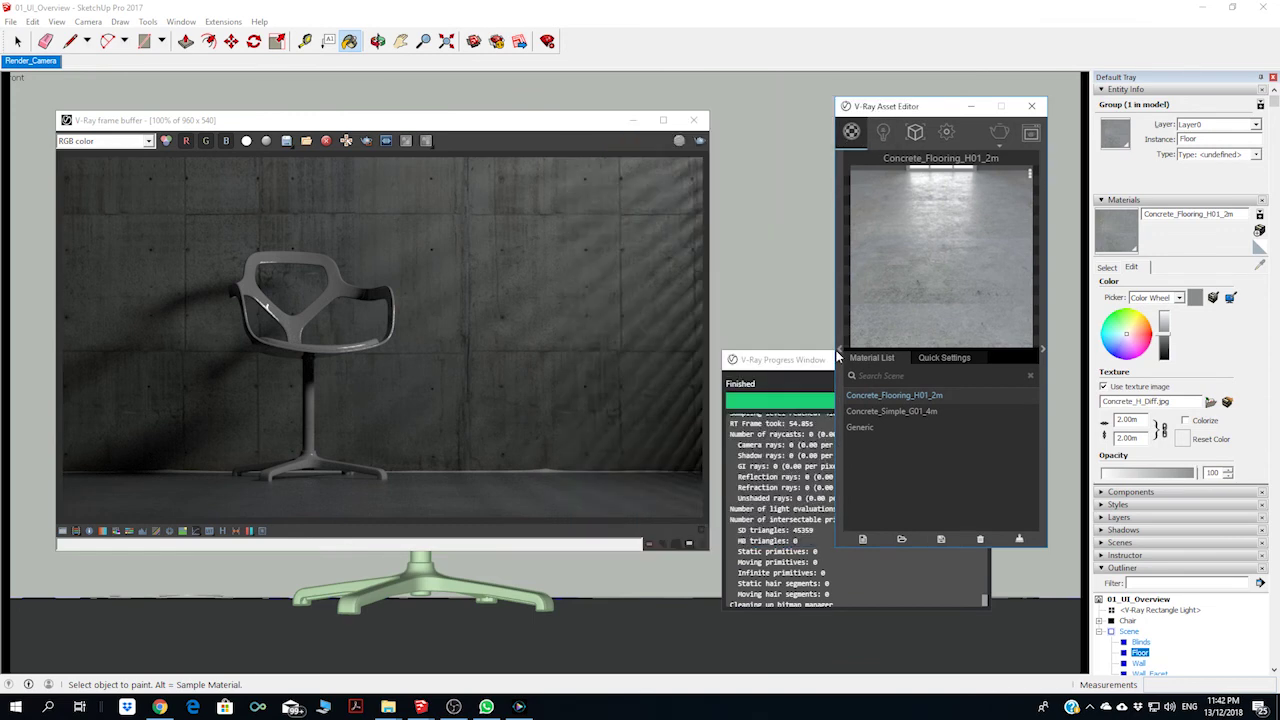
drag(909, 109, 807, 119)
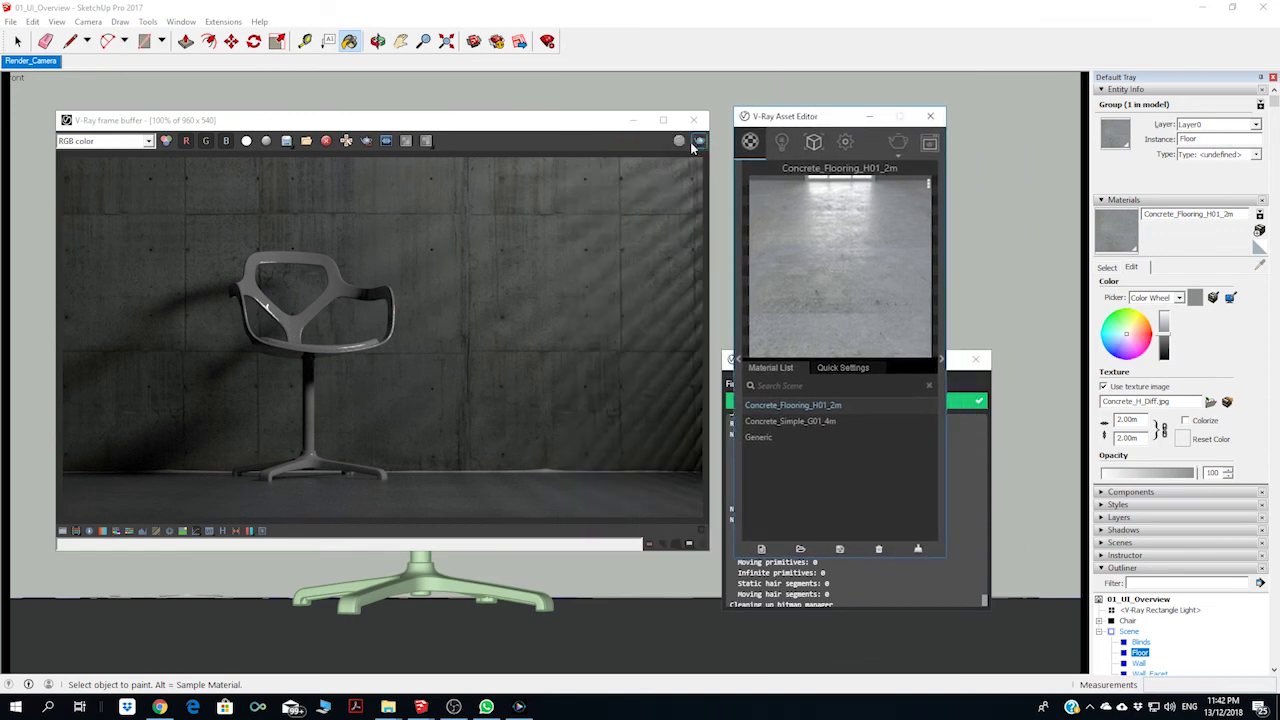
click(780, 148)
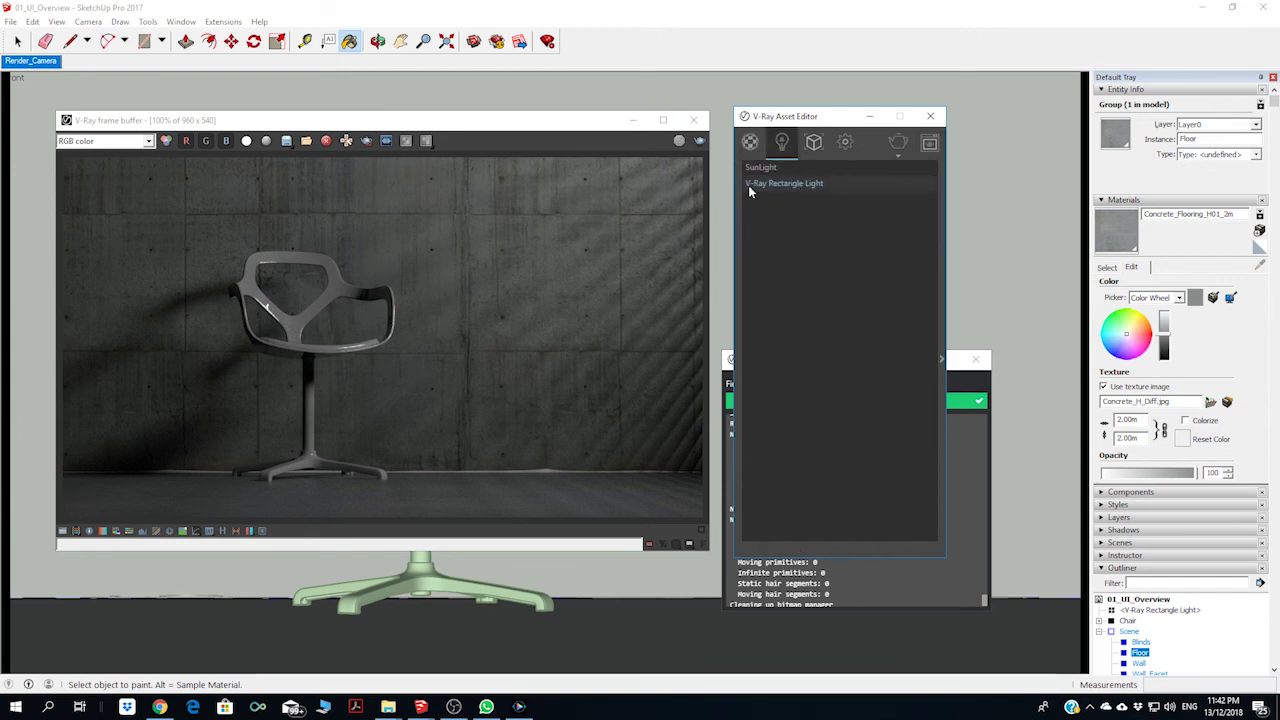
Raise the V-Ray Rectangle Light intensity from 400 to 800 and render the chair again
click(941, 362)
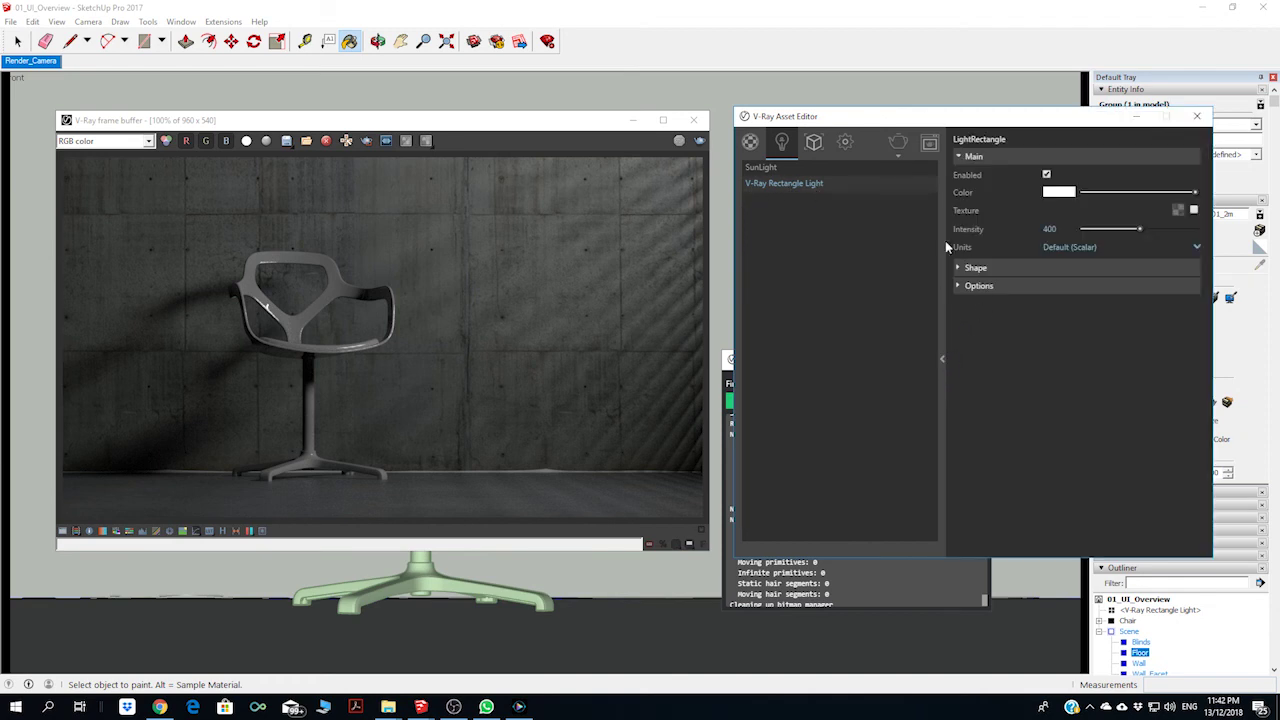
double_click(1050, 229)
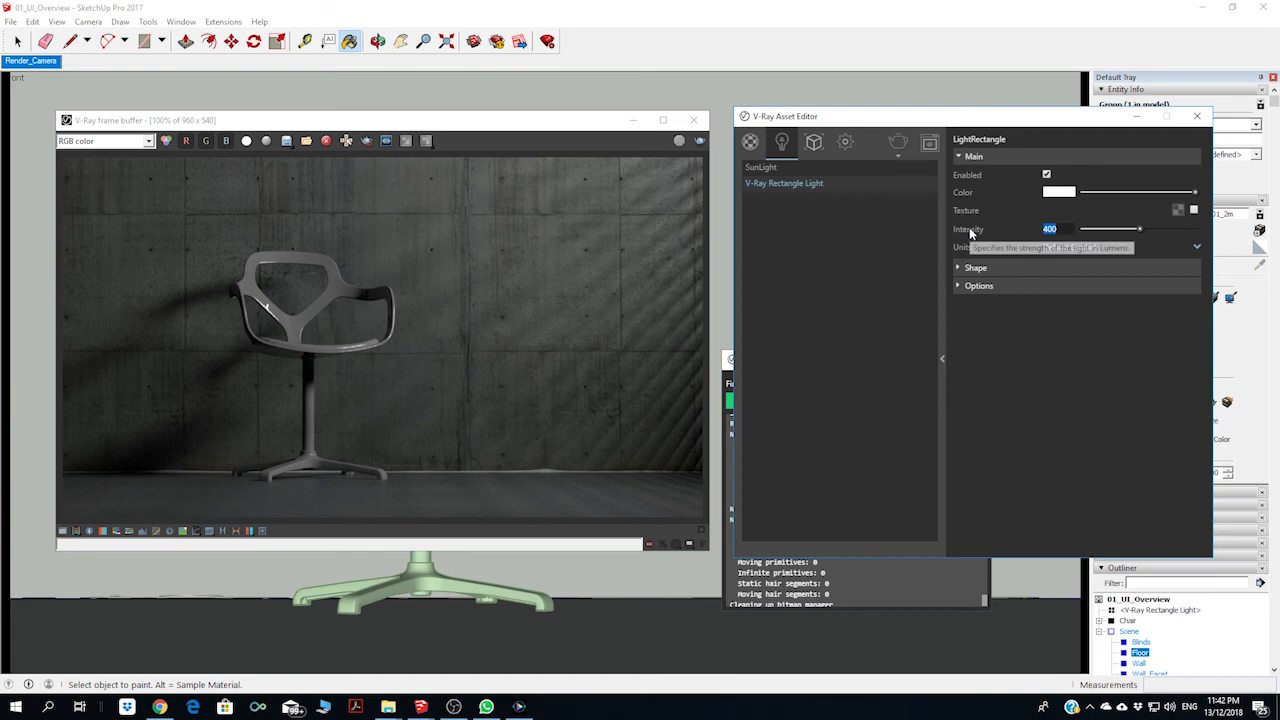
text(800)
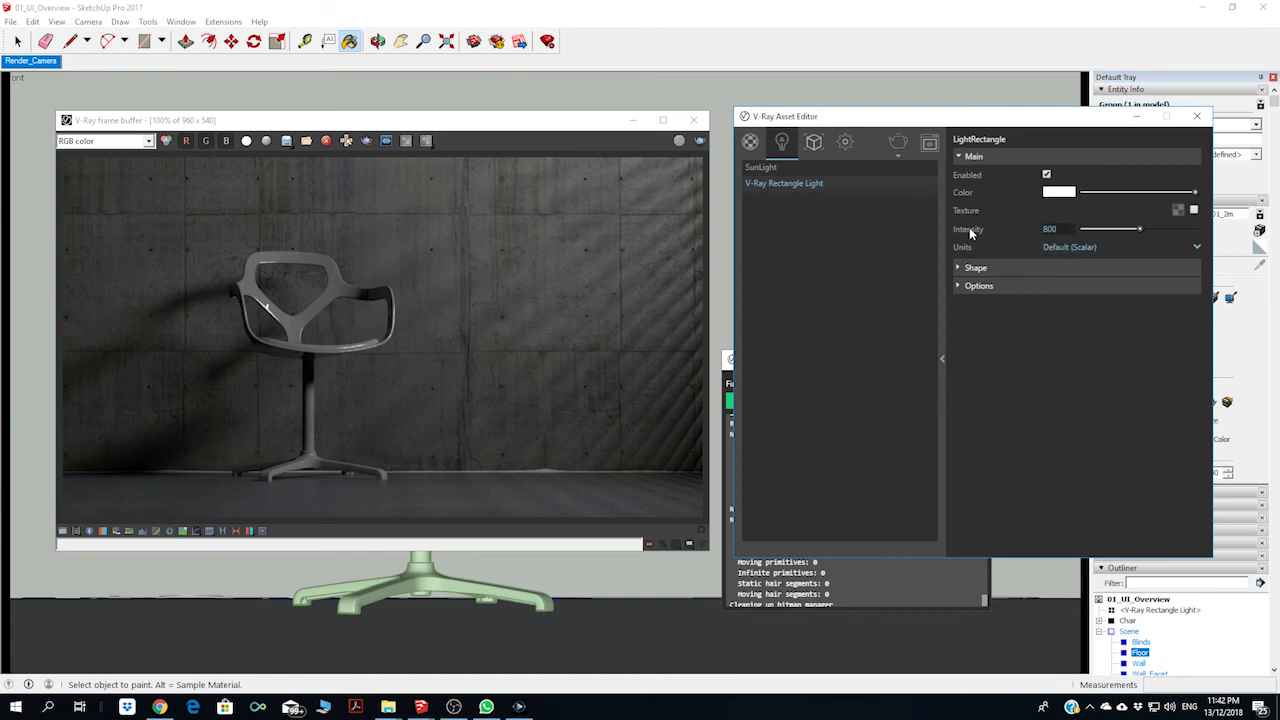
click(1010, 308)
click(896, 143)
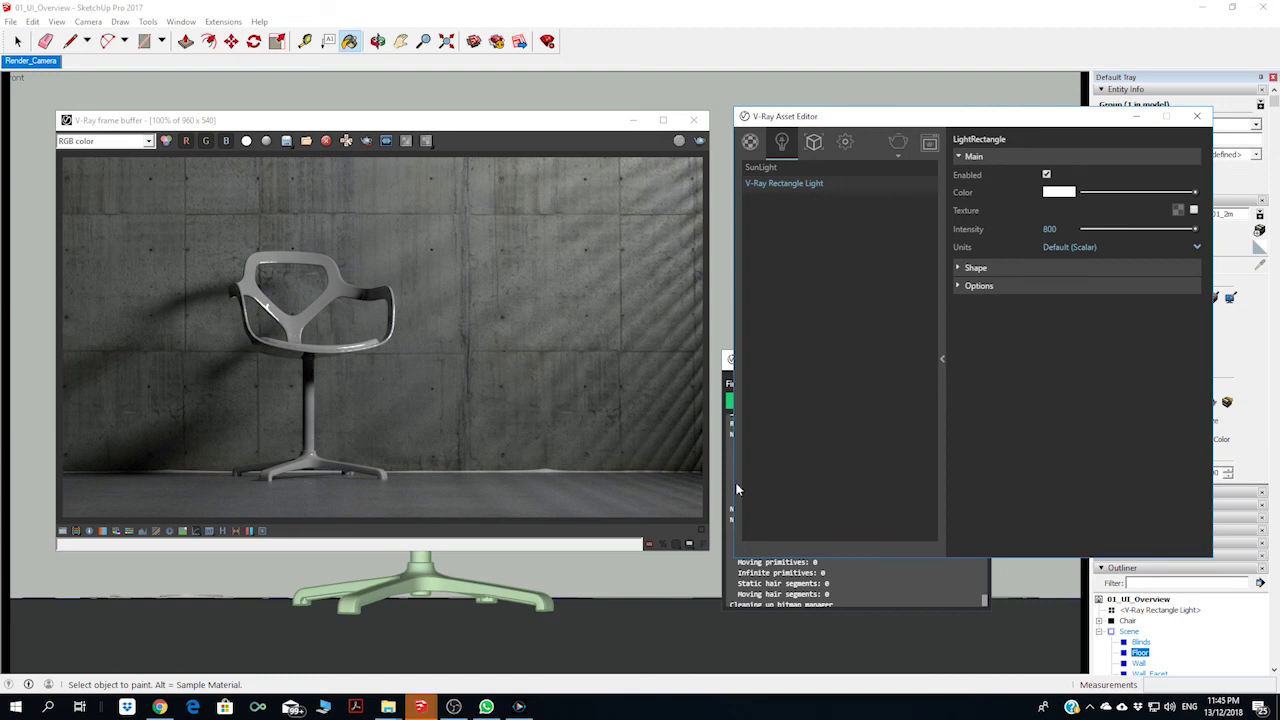
Bring forward the progress report and show the stamp variables with the 1m 21.8s render time
click(731, 364)
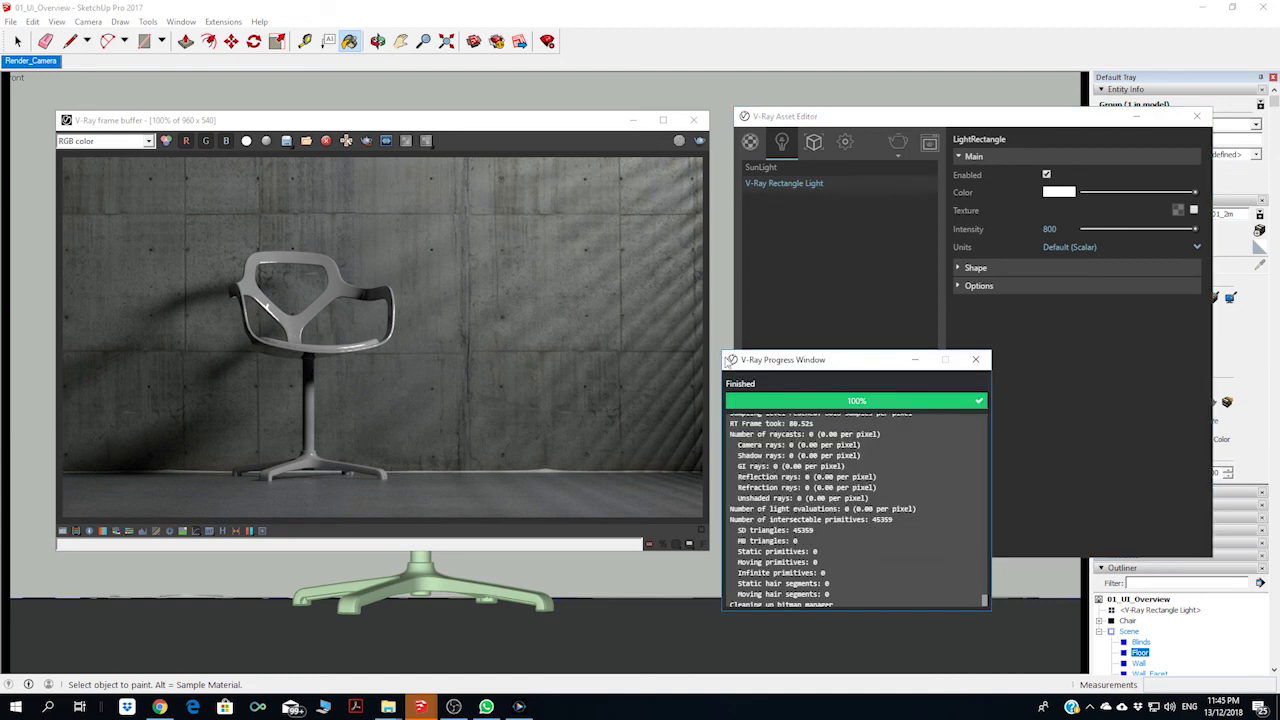
click(664, 546)
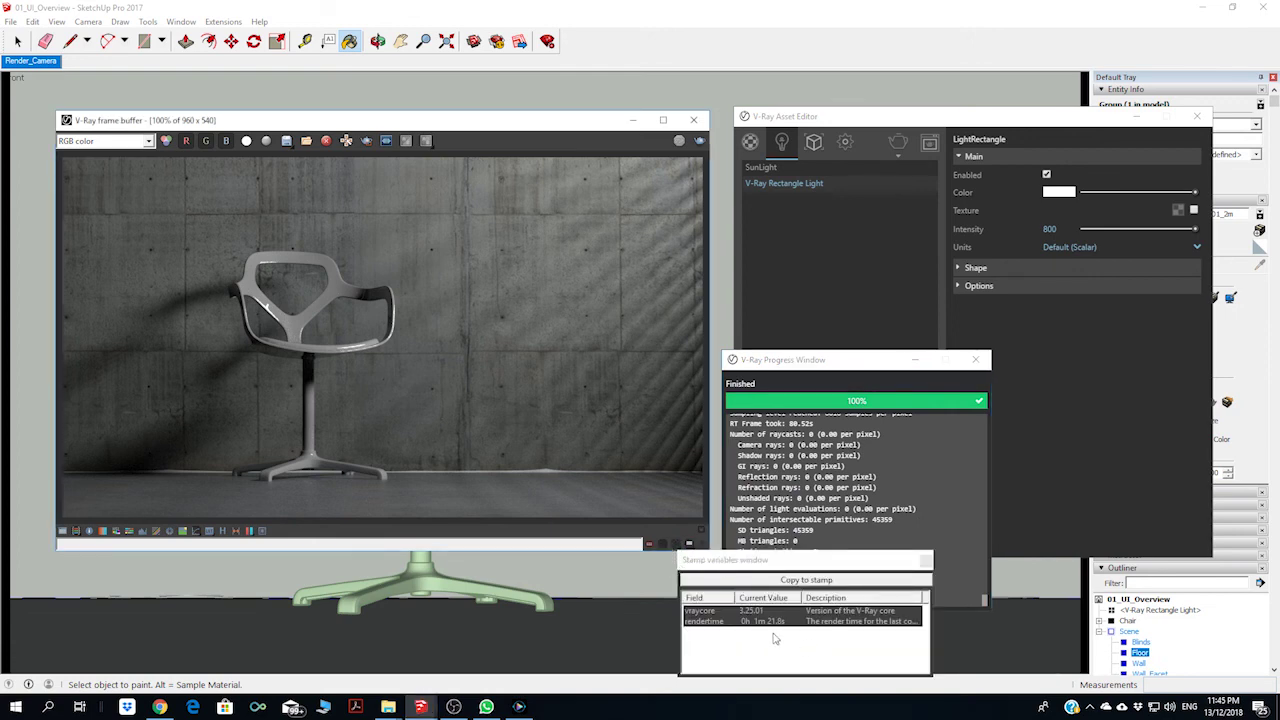
drag(815, 560, 745, 544)
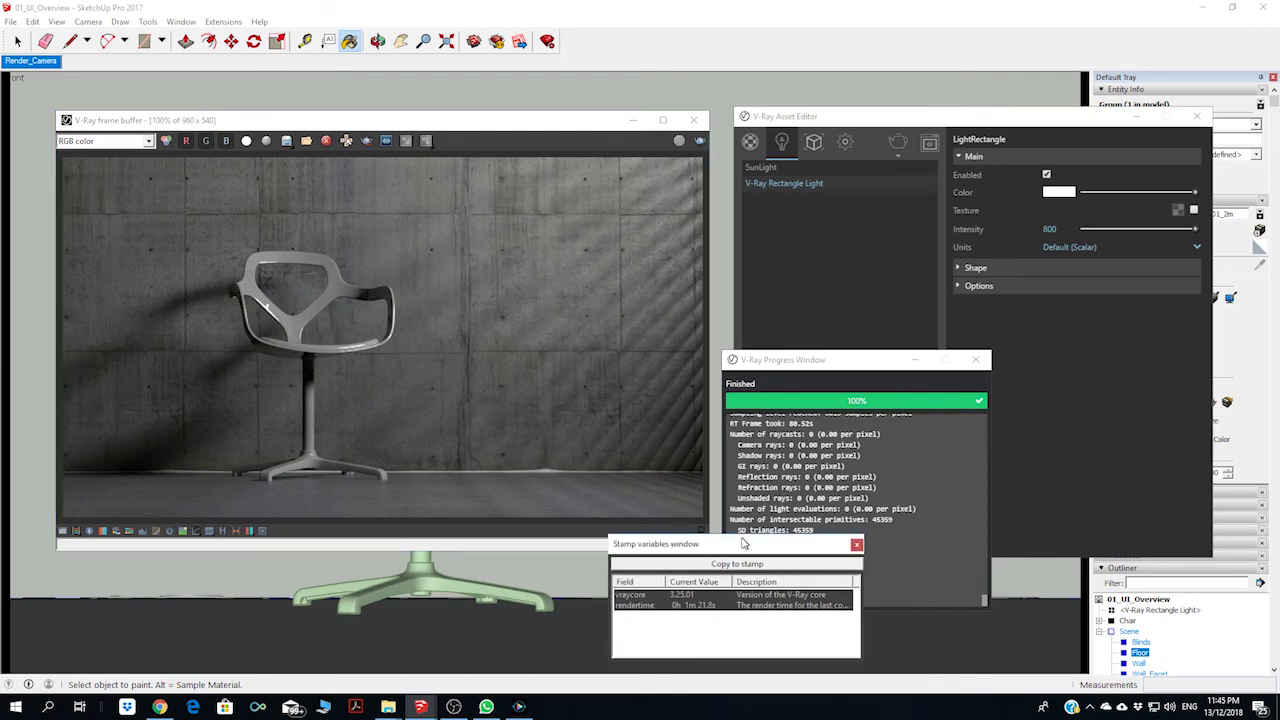